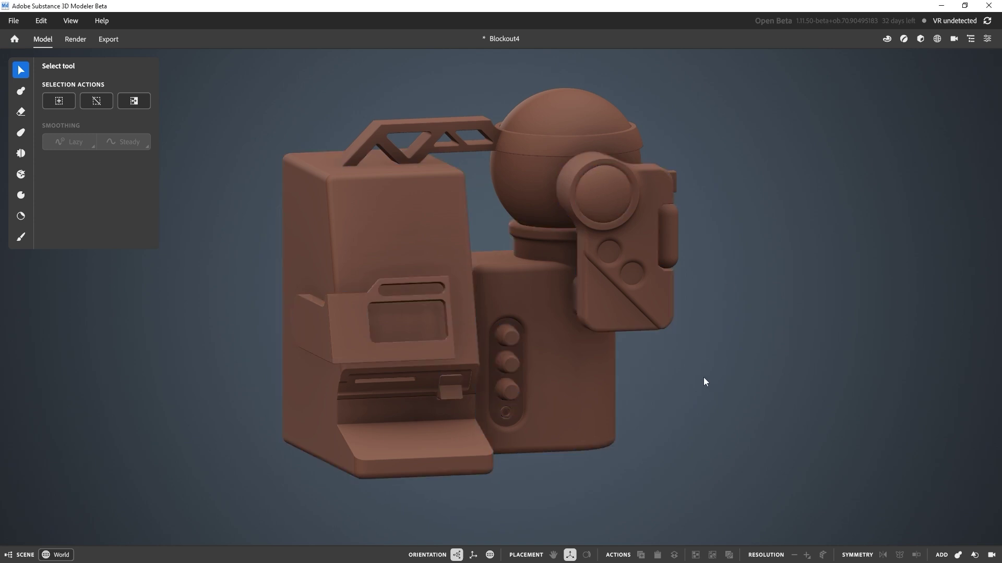
Examine the blockout model from several angles, closing in on the recessed slot area of the left block
{"action": "right_click_drag", "start_coordinate": [709, 380], "coordinate": [645, 374]}
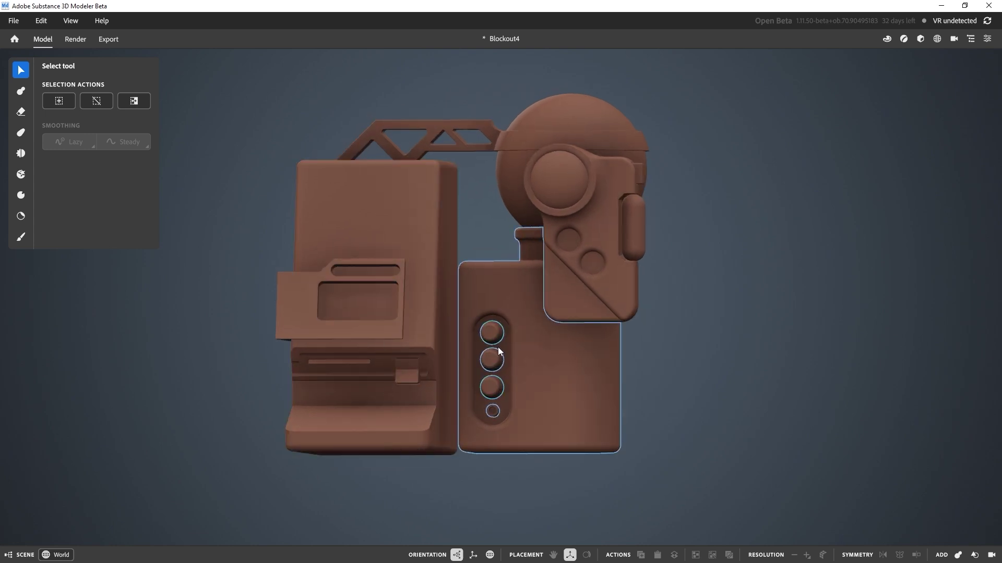
{"action": "right_click_drag", "start_coordinate": [485, 383], "coordinate": [484, 403], "text": "alt"}
{"action": "middle_click_drag", "start_coordinate": [484, 403], "coordinate": [541, 406], "text": "alt"}
{"action": "left_click_drag", "start_coordinate": [541, 406], "coordinate": [548, 419], "text": "alt"}
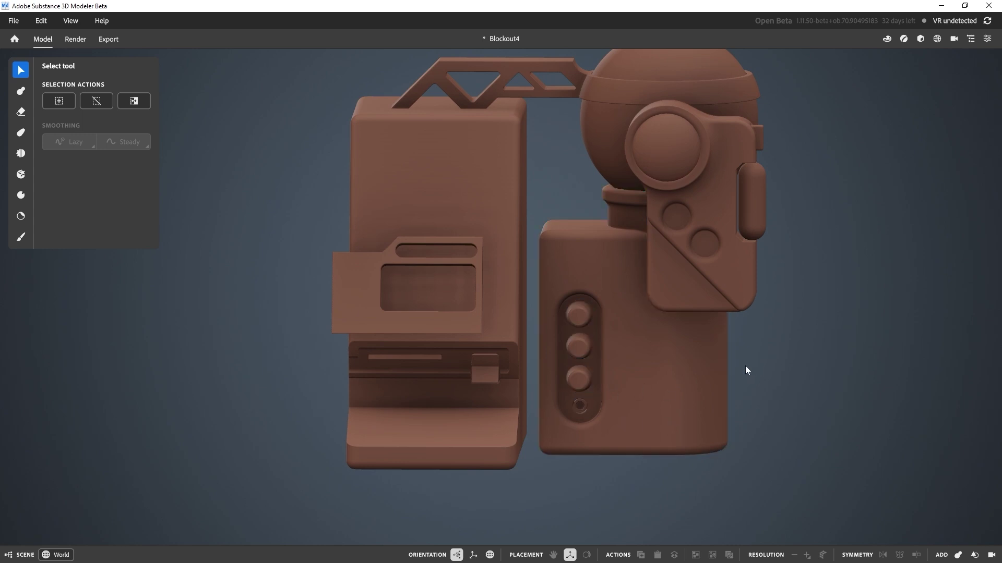
{"action": "middle_click_drag", "start_coordinate": [746, 377], "coordinate": [720, 410], "text": "alt"}
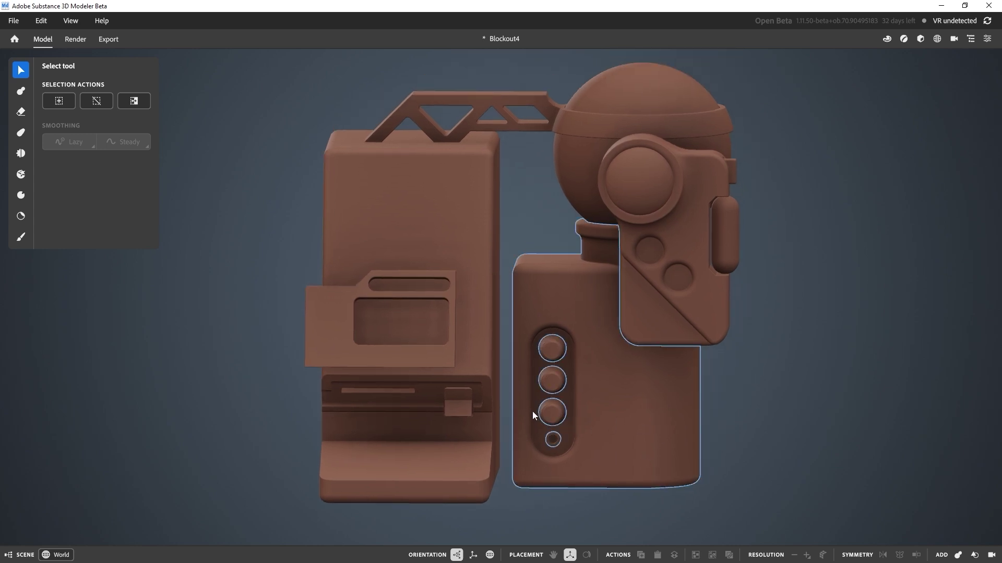
{"action": "left_click_drag", "start_coordinate": [578, 421], "coordinate": [592, 423], "text": "alt"}
{"action": "right_click_drag", "start_coordinate": [593, 427], "coordinate": [609, 408]}
{"action": "scroll", "coordinate": [453, 399], "scroll_direction": "up", "scroll_amount": 3}
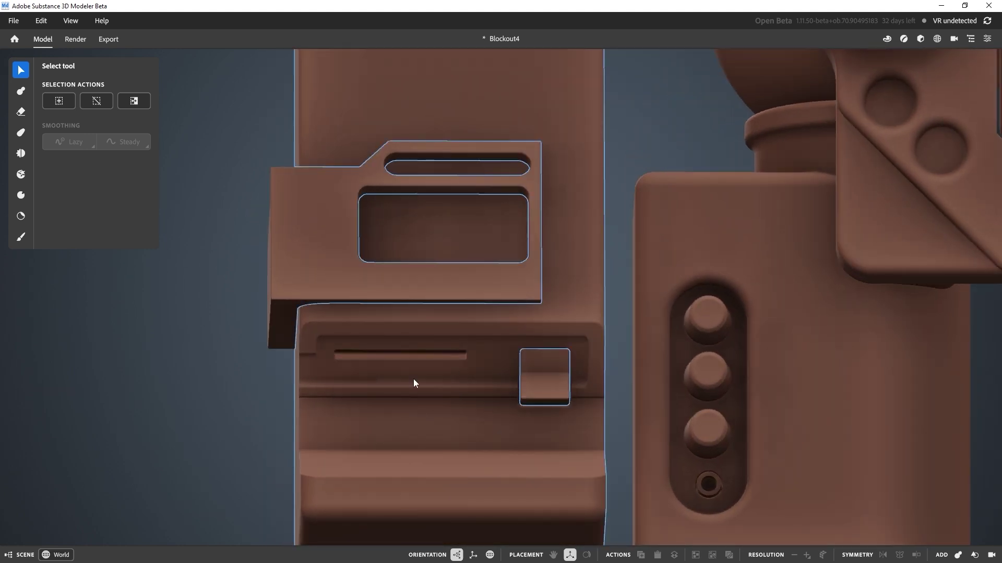
Enter the "block left" container and inspect the subtractive primitives that cut its slot recess
{"action": "left_click", "coordinate": [414, 383]}
{"action": "double_click", "coordinate": [418, 383]}
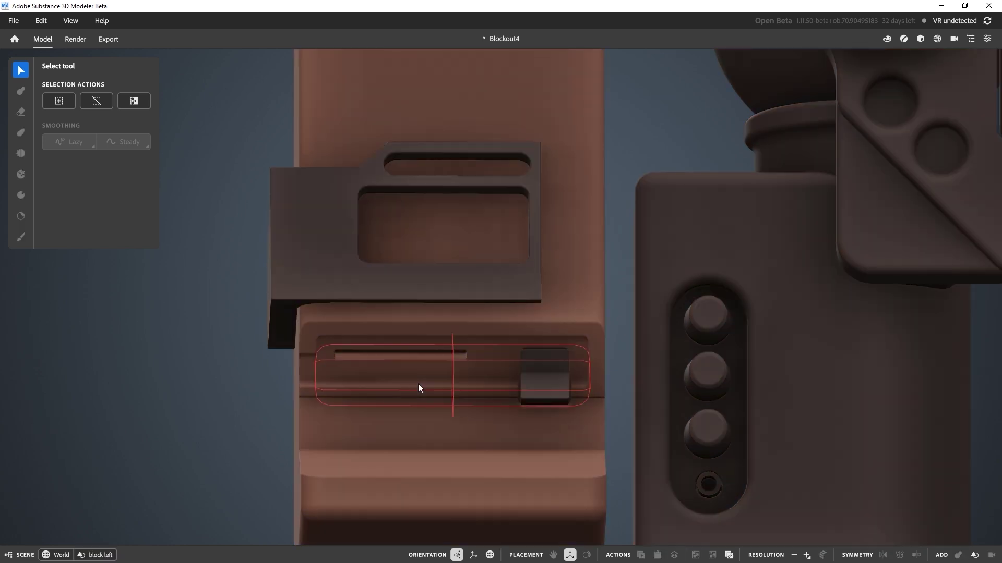
{"action": "middle_click_drag", "start_coordinate": [416, 376], "coordinate": [460, 345]}
{"action": "left_click", "coordinate": [450, 349]}
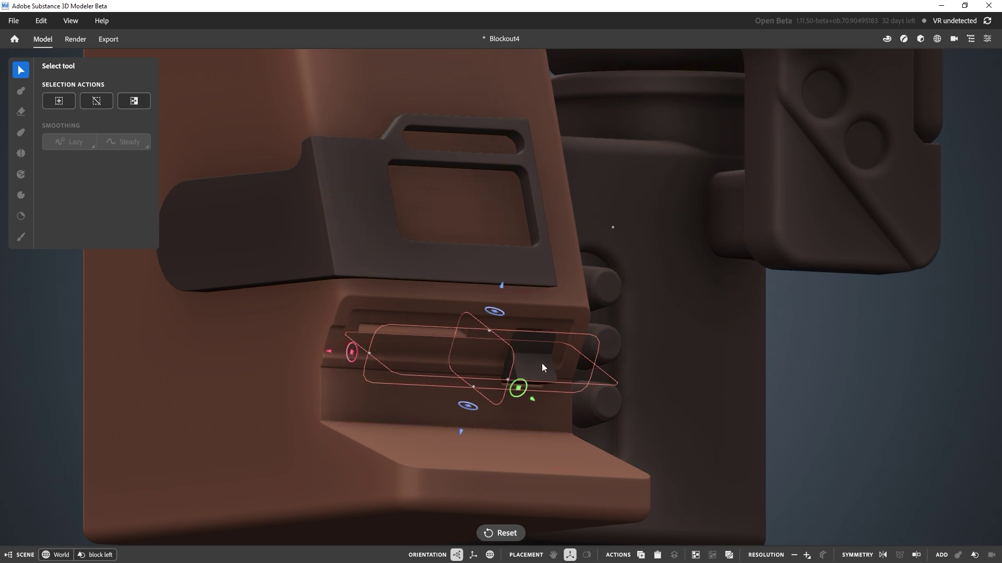
{"action": "left_click", "coordinate": [329, 348]}
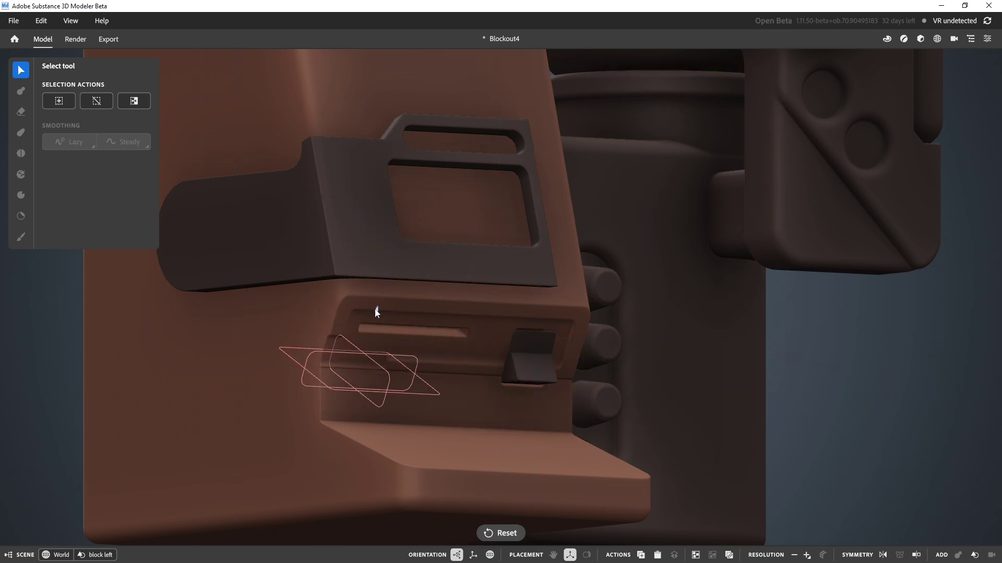
{"action": "left_click_drag", "start_coordinate": [434, 340], "coordinate": [383, 336], "text": "alt"}
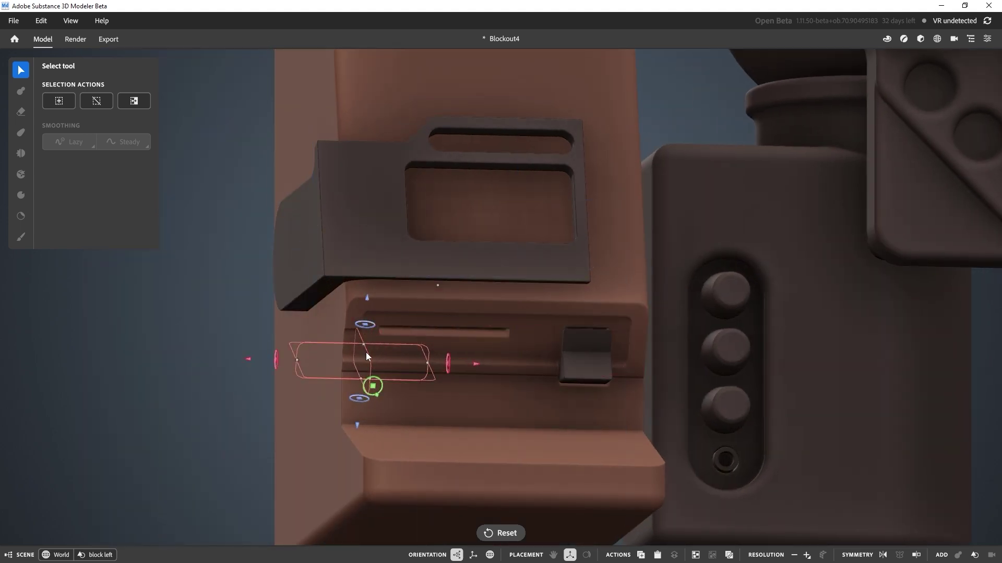
{"action": "middle_click_drag", "start_coordinate": [538, 385], "coordinate": [585, 334], "text": "alt"}
Enter the container of the small latch on the left block and inspect the primitives that shape it
{"action": "left_click", "coordinate": [530, 341]}
{"action": "double_click", "coordinate": [571, 343]}
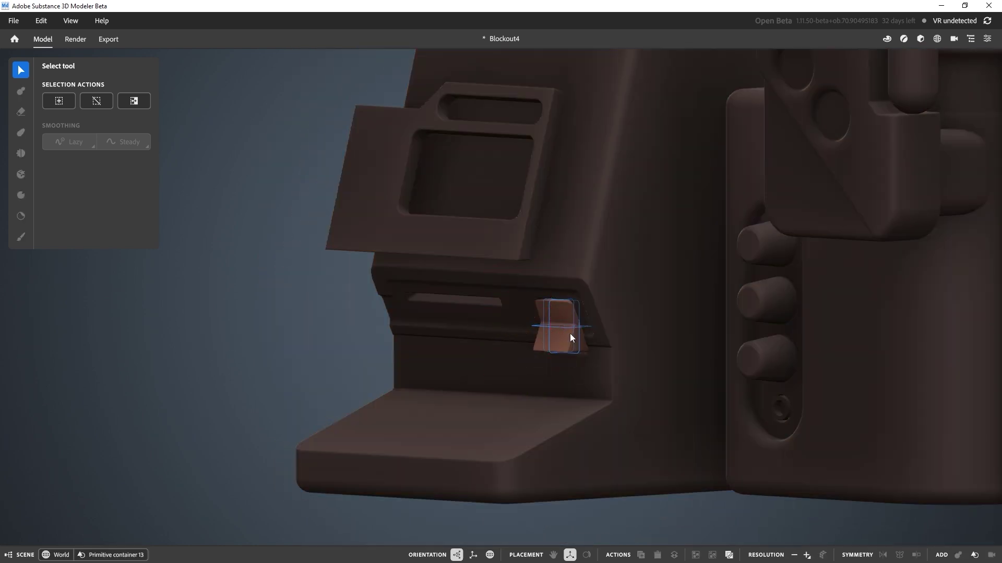
{"action": "right_click_drag", "start_coordinate": [530, 324], "coordinate": [619, 436], "text": "alt"}
{"action": "left_click_drag", "start_coordinate": [577, 333], "coordinate": [525, 293], "text": "alt"}
{"action": "left_click", "coordinate": [526, 293]}
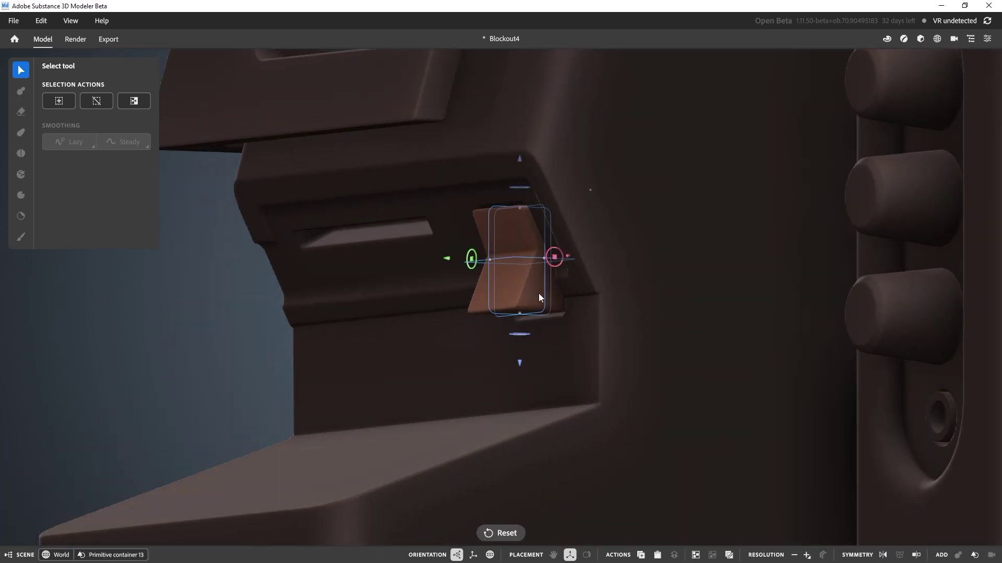
{"action": "left_click", "coordinate": [484, 293]}
{"action": "middle_click_drag", "start_coordinate": [503, 287], "coordinate": [508, 245]}
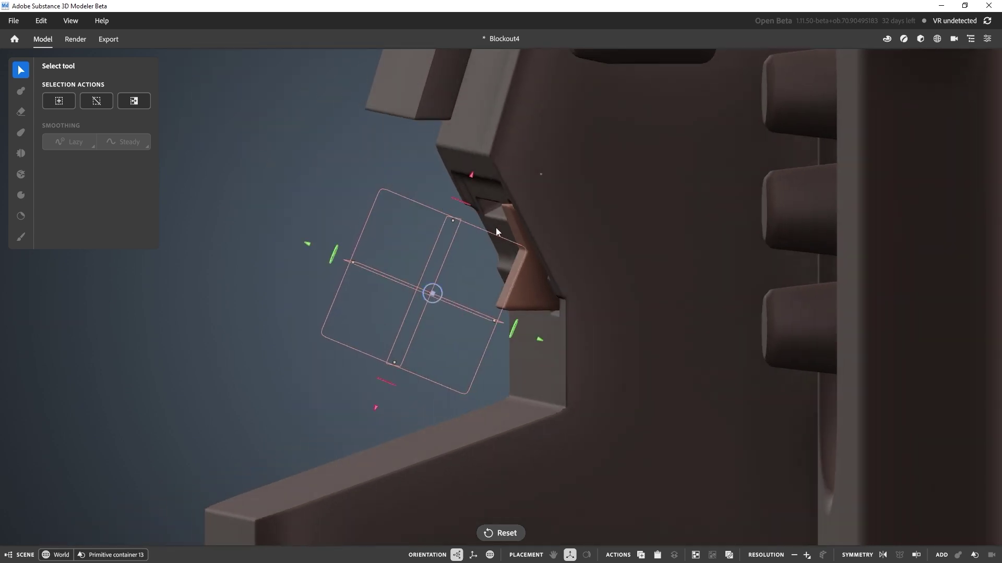
{"action": "left_click_drag", "start_coordinate": [433, 295], "coordinate": [447, 311]}
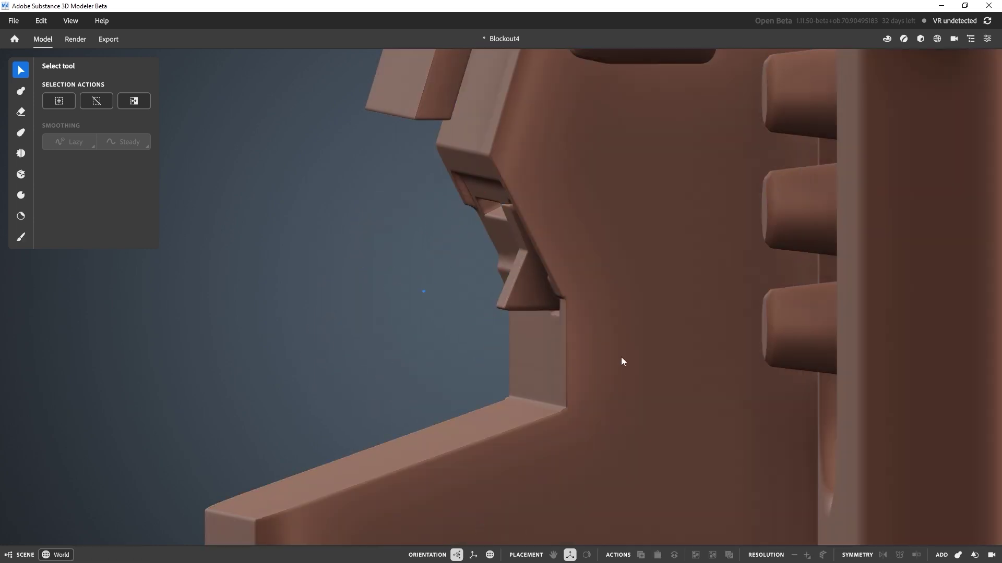
Try to move the small latch out of the left block, and undo the move
{"action": "middle_click_drag", "start_coordinate": [621, 357], "coordinate": [577, 319]}
{"action": "left_click", "coordinate": [536, 355]}
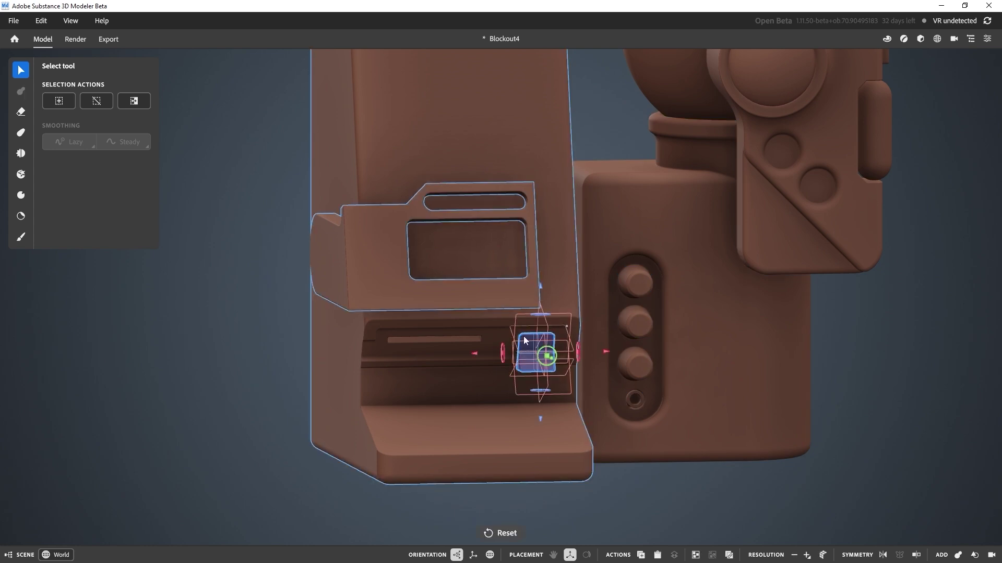
{"action": "middle_click_drag", "start_coordinate": [527, 353], "coordinate": [532, 375]}
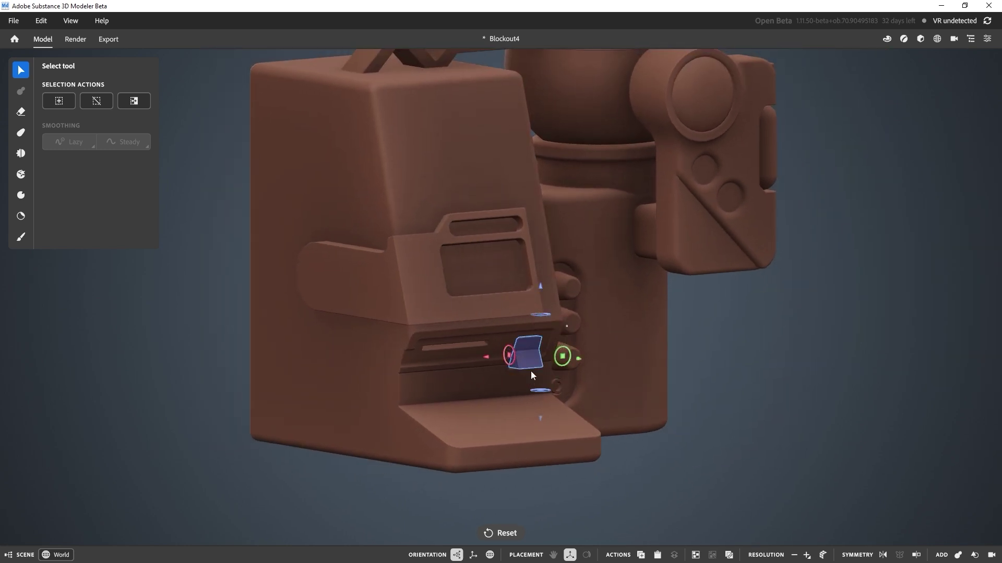
{"action": "left_click", "coordinate": [748, 344]}
{"action": "middle_click_drag", "start_coordinate": [705, 276], "coordinate": [565, 353]}
{"action": "left_click", "coordinate": [524, 400]}
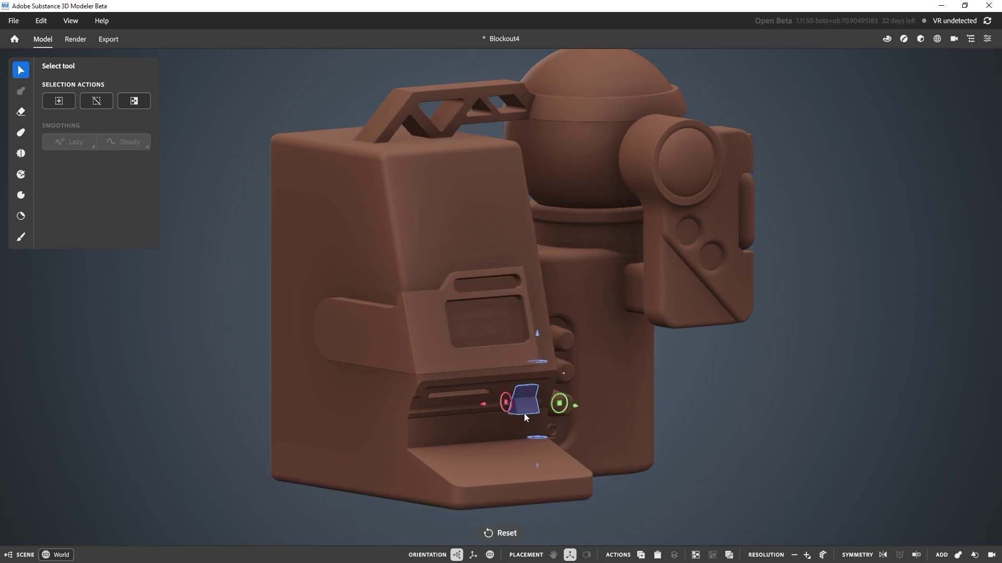
{"action": "left_click_drag", "start_coordinate": [567, 405], "coordinate": [693, 379]}
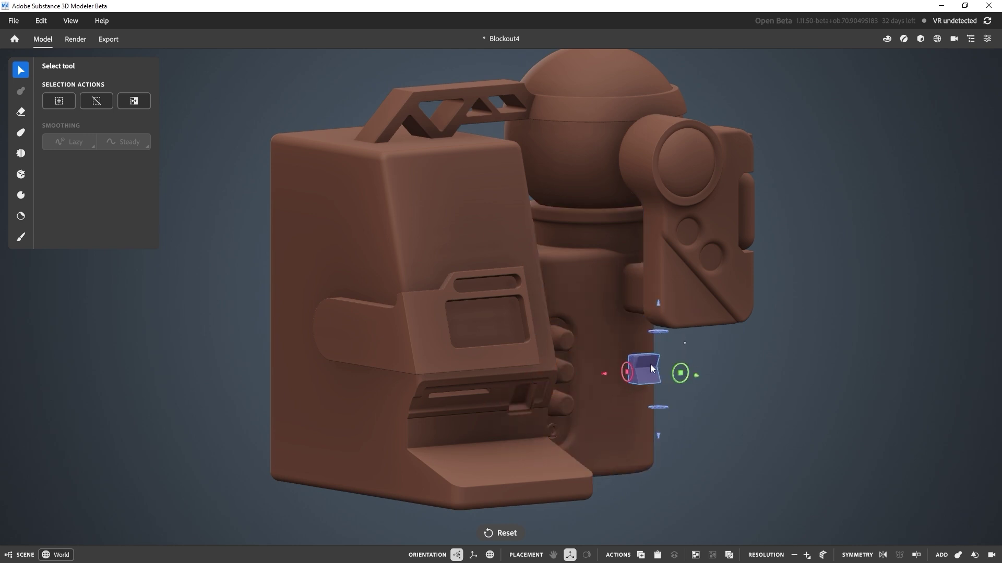
{"action": "key", "text": "ctrl+z"}
Try to move the viewer body on its own away from the model, undo the move and clear the selection
{"action": "left_click", "coordinate": [714, 377]}
{"action": "left_click", "coordinate": [728, 234]}
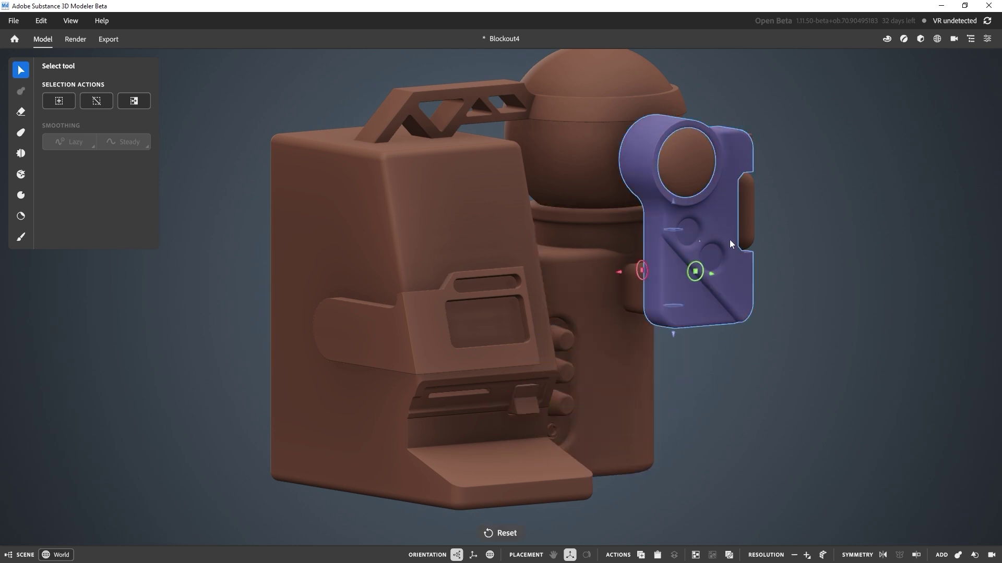
{"action": "left_click_drag", "start_coordinate": [697, 272], "coordinate": [826, 400]}
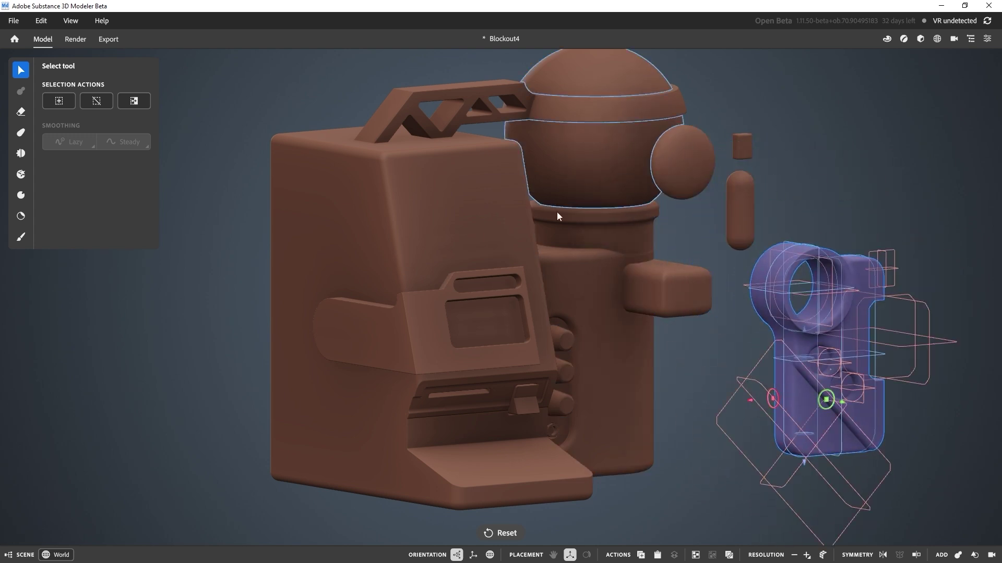
{"action": "key", "text": "ctrl+z"}
{"action": "left_click", "coordinate": [747, 196], "text": "shift"}
{"action": "left_click", "coordinate": [682, 172], "text": "shift"}
{"action": "left_click", "coordinate": [853, 303]}
{"action": "left_click_drag", "start_coordinate": [853, 303], "coordinate": [813, 312], "text": "alt"}
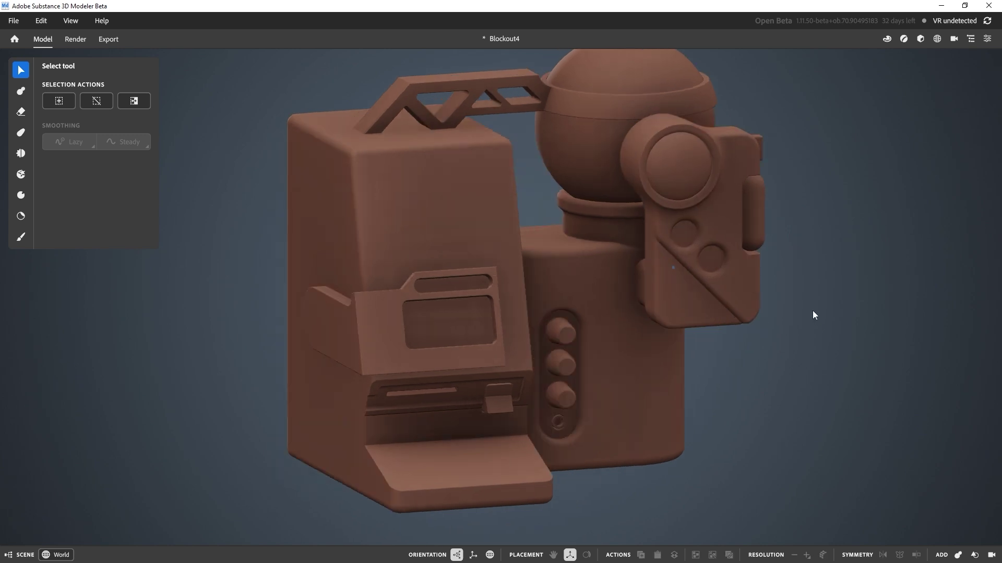
Open the Outliner and collapse the "viewer" container
{"action": "middle_click_drag", "start_coordinate": [842, 184], "coordinate": [781, 202], "text": "alt"}
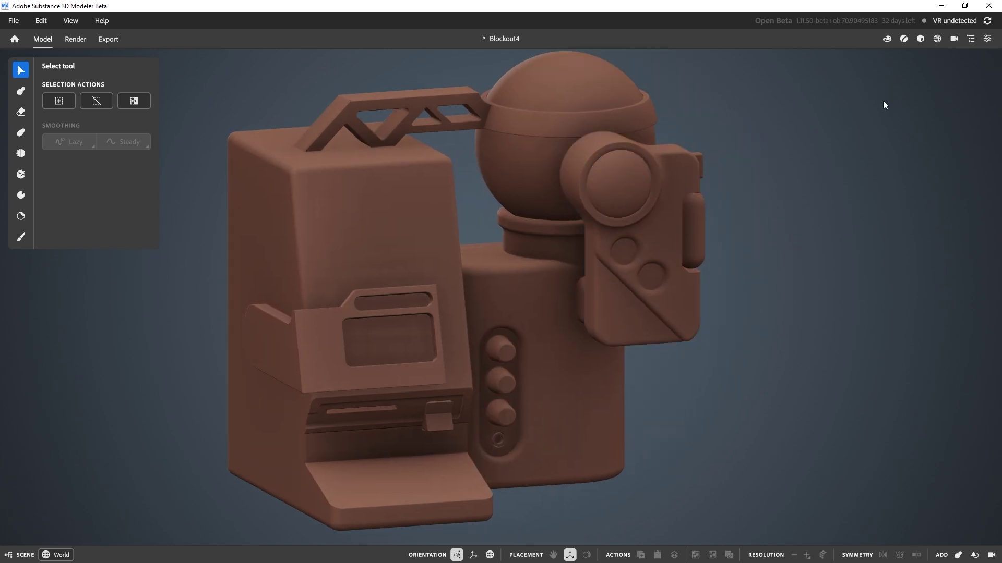
{"action": "left_click", "coordinate": [987, 40]}
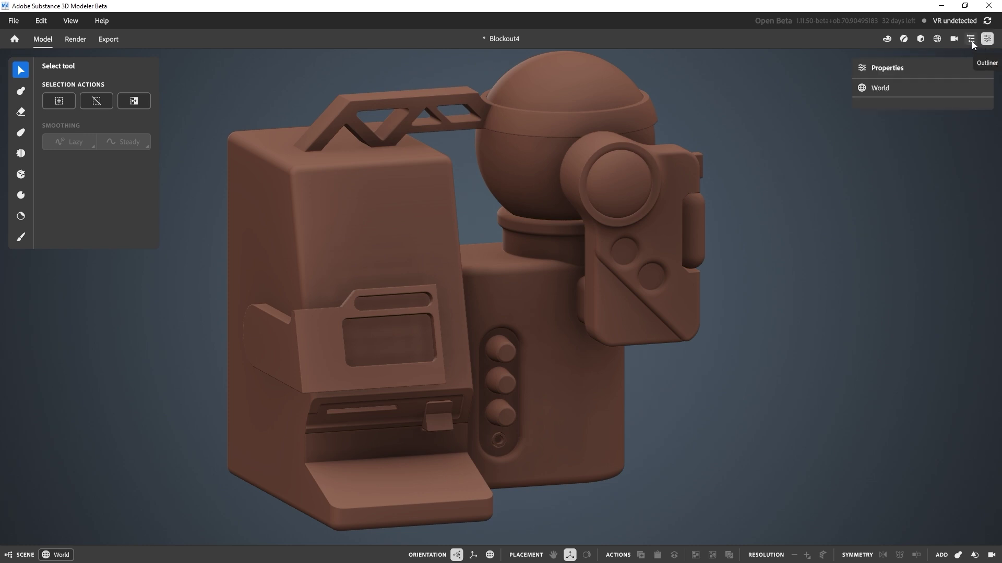
{"action": "left_click", "coordinate": [971, 40]}
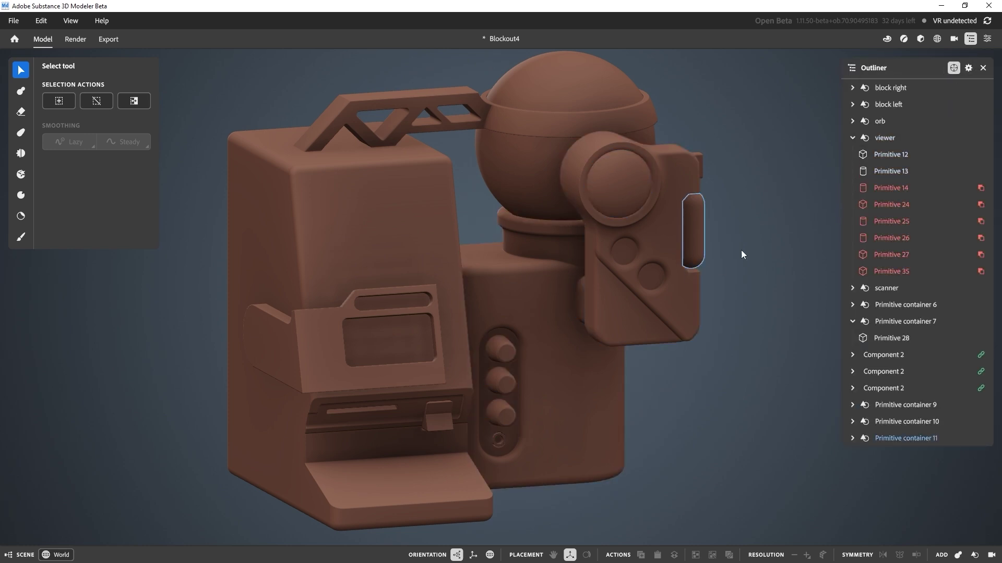
{"action": "left_click", "coordinate": [853, 140]}
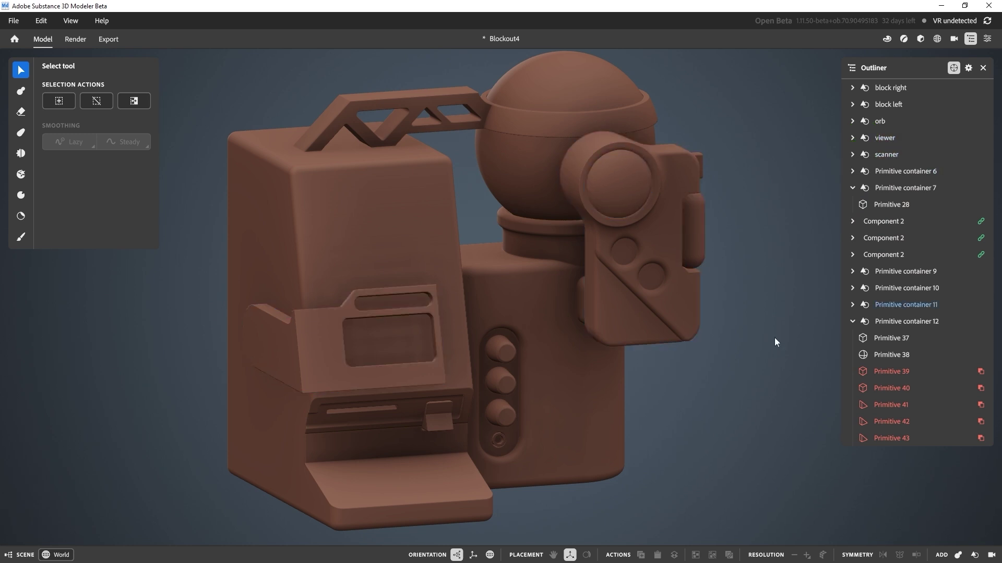
Select the viewer body, side grip, round lens, small edge block and rear mounting block, and group them
{"action": "left_click", "coordinate": [698, 236]}
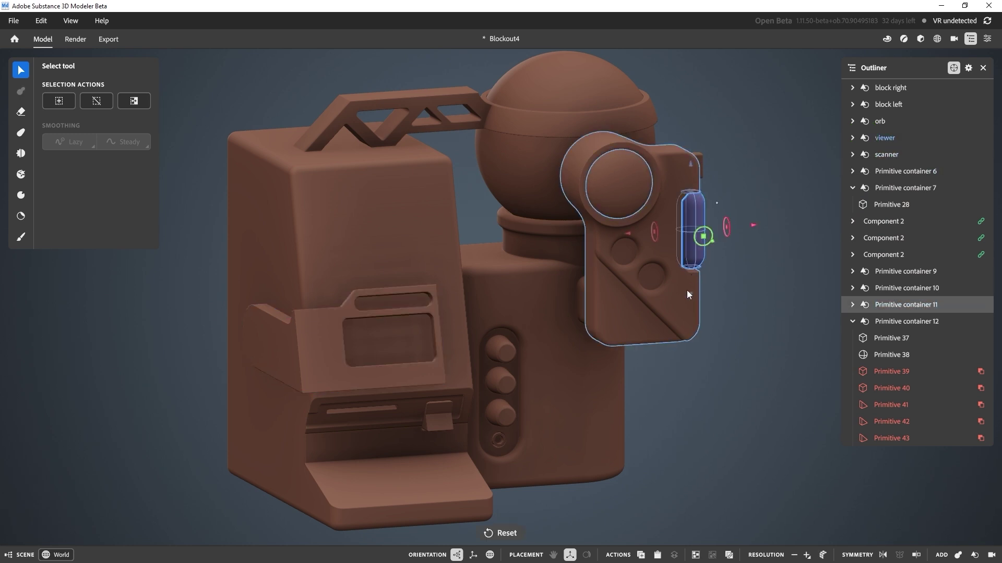
{"action": "left_click", "coordinate": [687, 290], "text": "shift"}
{"action": "left_click", "coordinate": [648, 181], "text": "shift"}
{"action": "left_click", "coordinate": [703, 159], "text": "shift"}
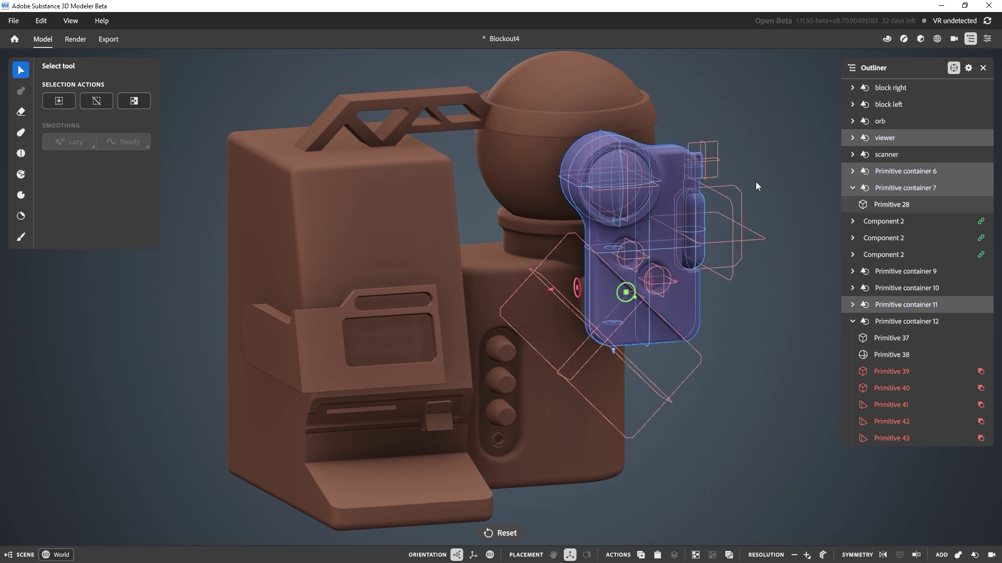
{"action": "left_click_drag", "start_coordinate": [755, 182], "coordinate": [666, 193], "text": "alt"}
{"action": "right_click_drag", "start_coordinate": [666, 193], "coordinate": [609, 379], "text": "alt"}
{"action": "left_click_drag", "start_coordinate": [609, 379], "coordinate": [498, 316], "text": "alt"}
{"action": "middle_click_drag", "start_coordinate": [497, 316], "coordinate": [515, 277], "text": "alt"}
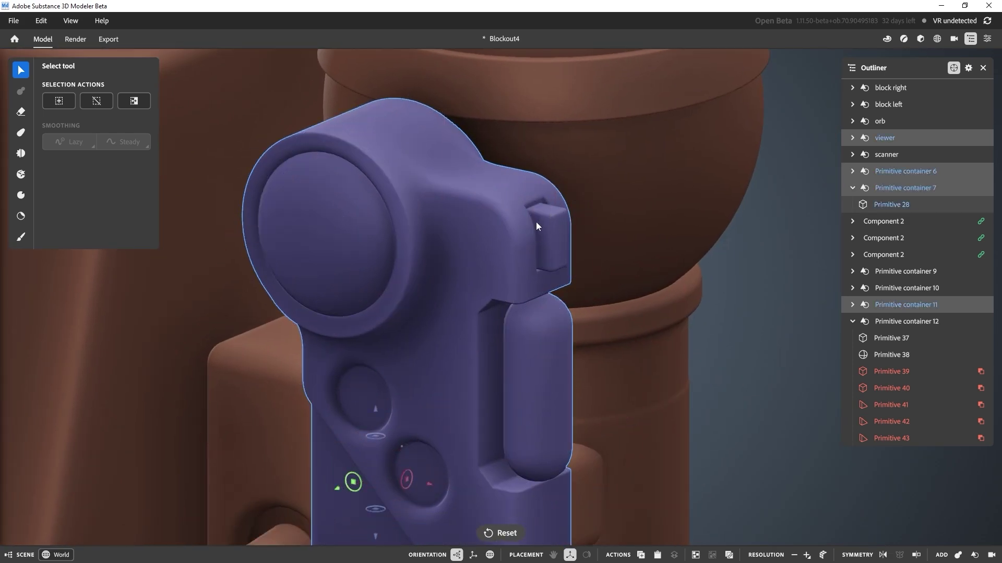
{"action": "middle_click_drag", "start_coordinate": [562, 263], "coordinate": [737, 306]}
{"action": "left_click_drag", "start_coordinate": [735, 308], "coordinate": [743, 320], "text": "alt"}
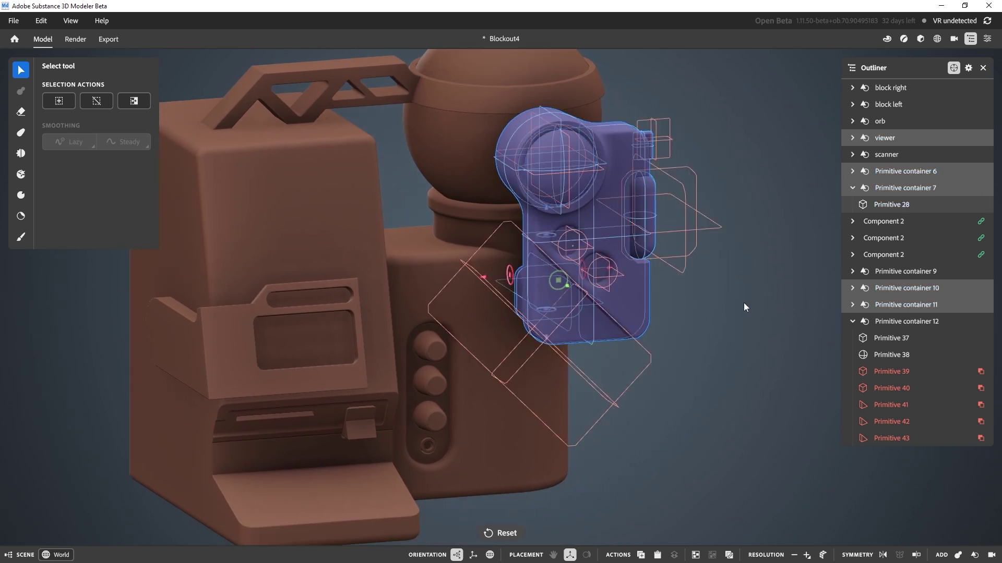
{"action": "key", "text": "ctrl+g"}
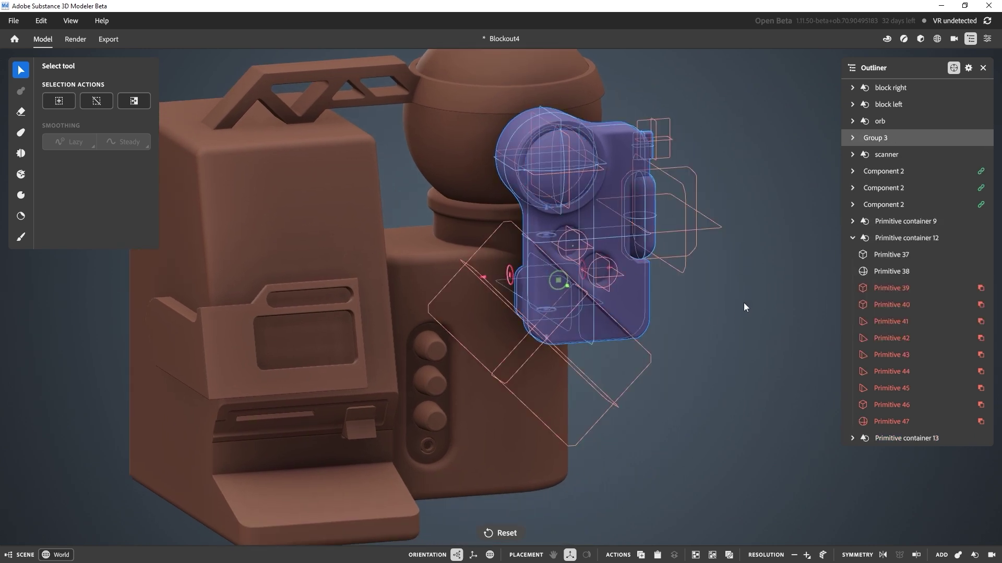
Clear the selection and select the grouped viewer in the scene to check it as one object
{"action": "left_click", "coordinate": [797, 238]}
{"action": "scroll", "coordinate": [746, 315], "scroll_direction": "down", "scroll_amount": 3}
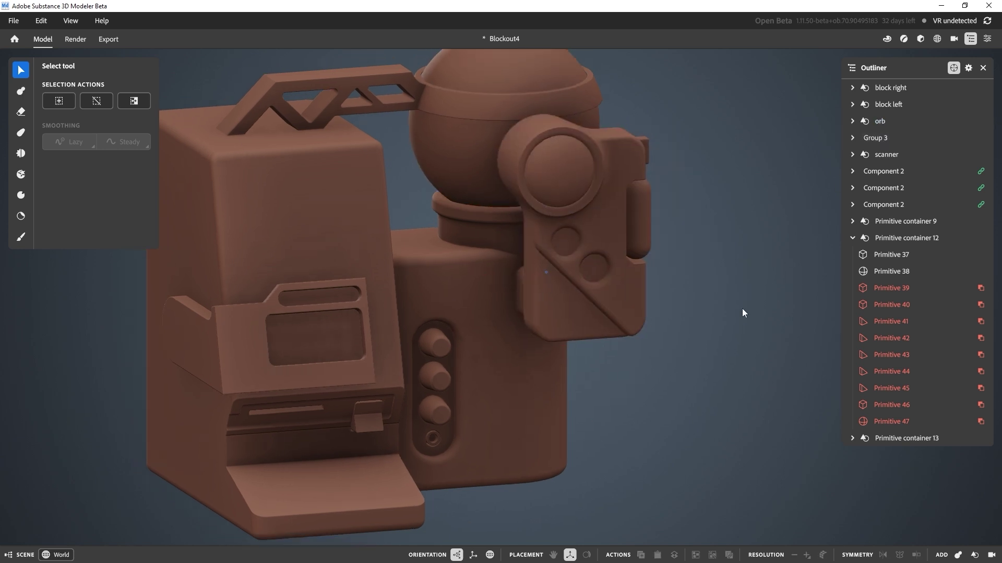
{"action": "left_click", "coordinate": [693, 226]}
{"action": "left_click_drag", "start_coordinate": [628, 203], "coordinate": [642, 245]}
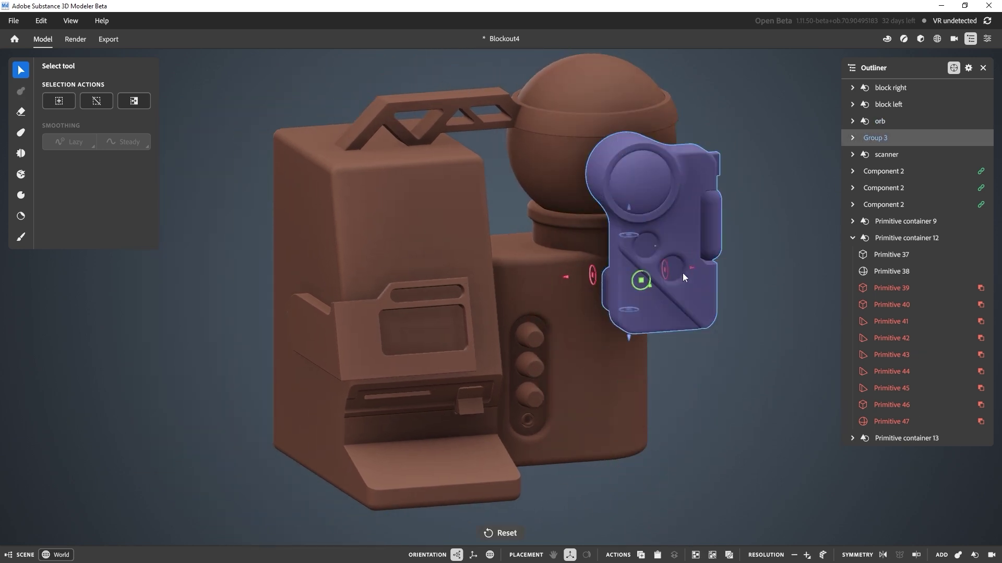
Expand the viewer group in the Outliner and review the containers inside it
{"action": "left_click", "coordinate": [852, 138]}
{"action": "left_click", "coordinate": [863, 189]}
{"action": "left_click", "coordinate": [774, 277]}
{"action": "middle_click_drag", "start_coordinate": [711, 368], "coordinate": [711, 276], "text": "alt"}
{"action": "left_click_drag", "start_coordinate": [710, 277], "coordinate": [657, 324], "text": "alt"}
{"action": "middle_click_drag", "start_coordinate": [541, 252], "coordinate": [550, 283], "text": "alt"}
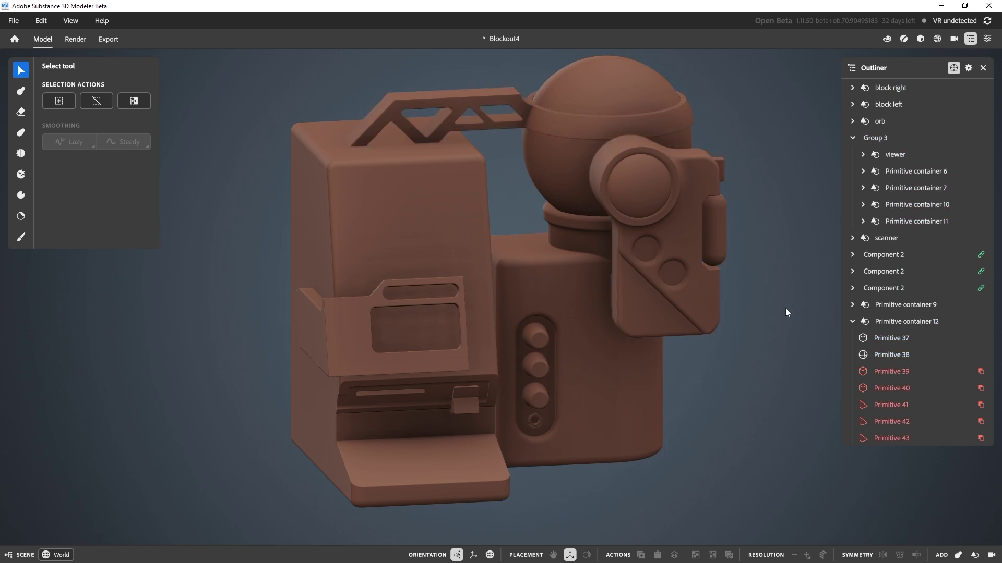
Collapse the viewer group and close the Outliner before switching to another window
{"action": "left_click", "coordinate": [853, 138]}
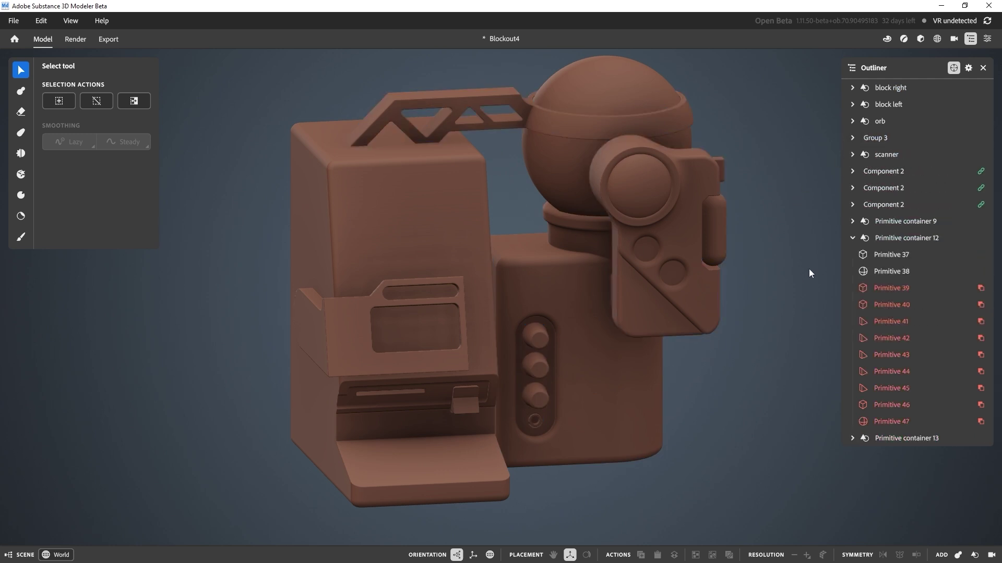
{"action": "middle_click_drag", "start_coordinate": [626, 372], "coordinate": [596, 355], "text": "alt"}
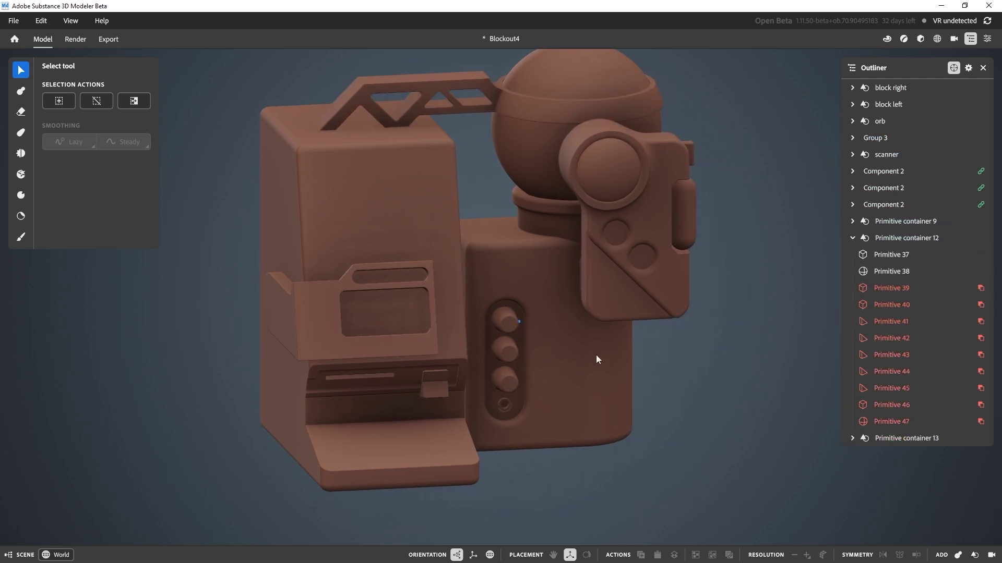
{"action": "left_click", "coordinate": [984, 69]}
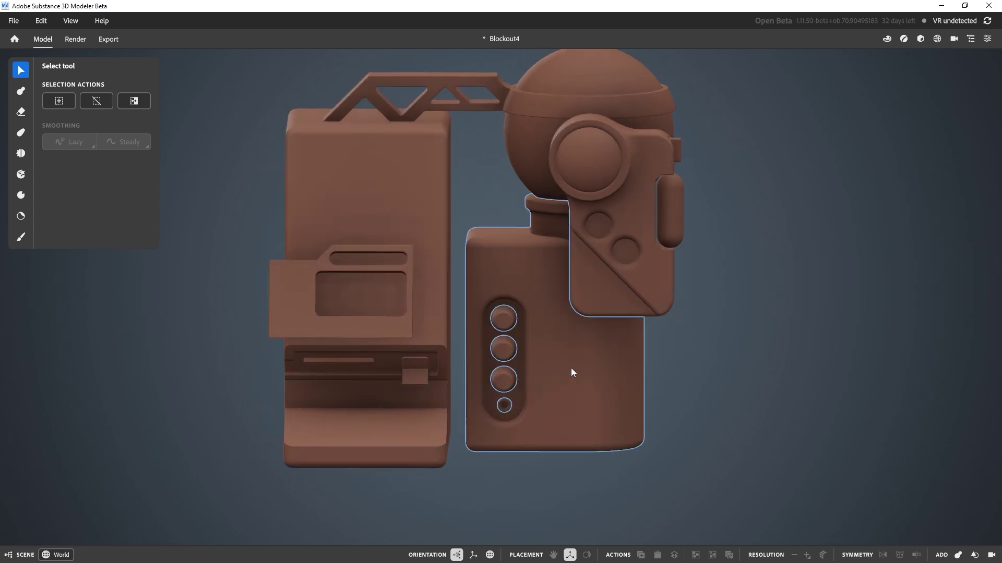
{"action": "key", "text": "alt+Tab"}
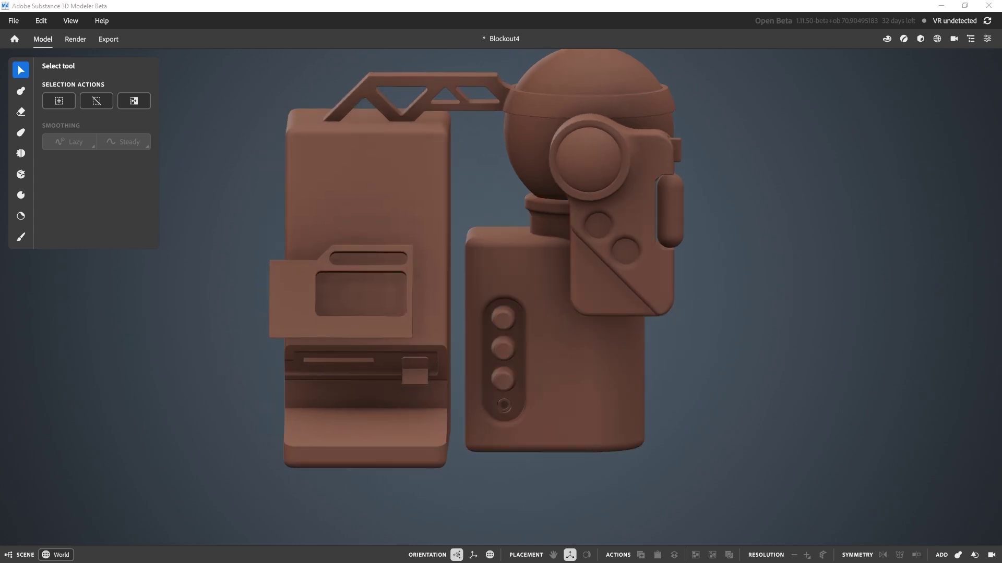
Examine the round ribbed knob in the side and front views of the concept art reference
{"action": "middle_click_drag", "start_coordinate": [463, 358], "coordinate": [629, 358]}
{"action": "scroll", "coordinate": [630, 361], "scroll_direction": "up", "scroll_amount": 2}
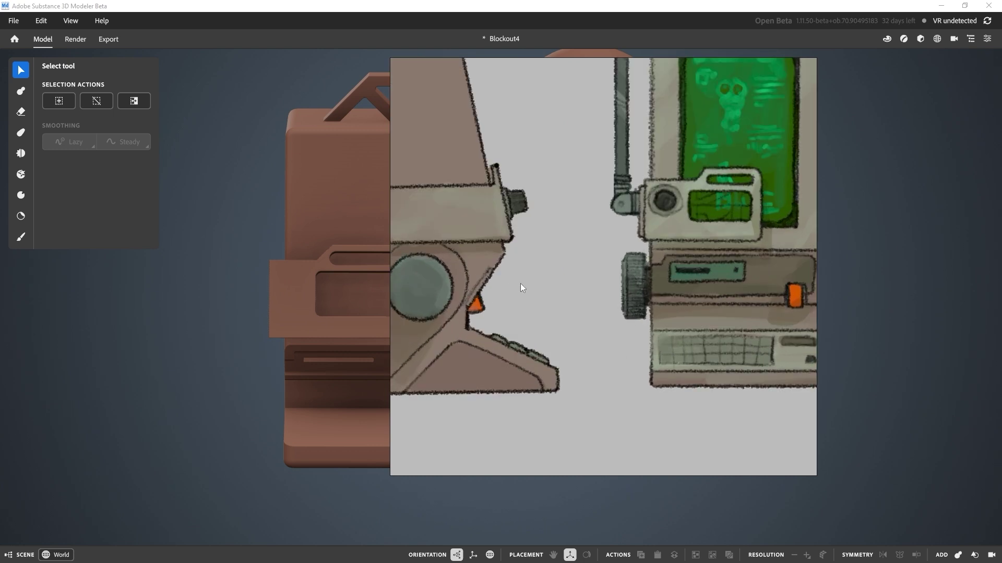
{"action": "middle_click_drag", "start_coordinate": [547, 289], "coordinate": [614, 289]}
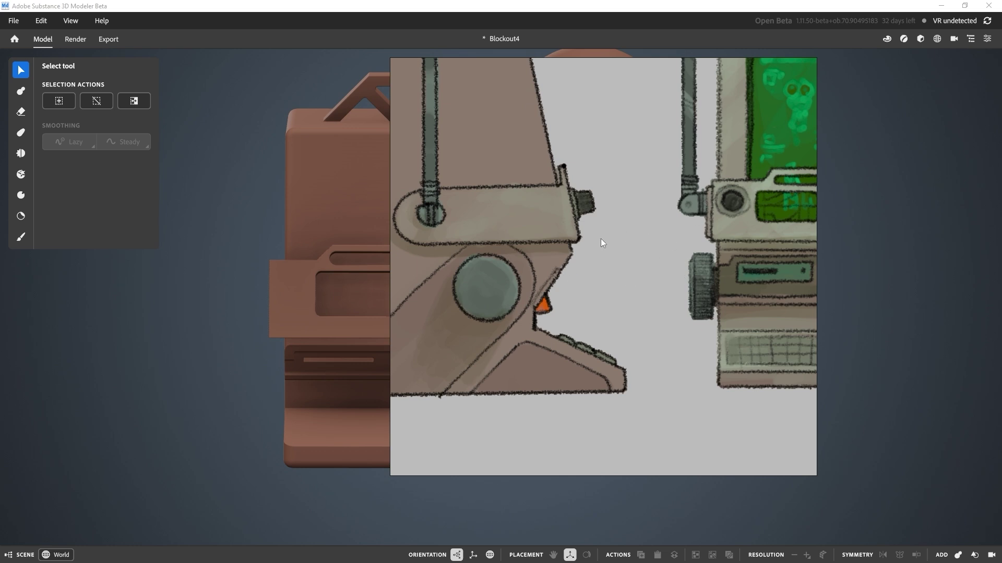
{"action": "key", "text": "ctrl+m"}
Add a cylinder primitive to the scene beside the device blockout
{"action": "left_click_drag", "start_coordinate": [822, 321], "coordinate": [720, 239], "text": "alt"}
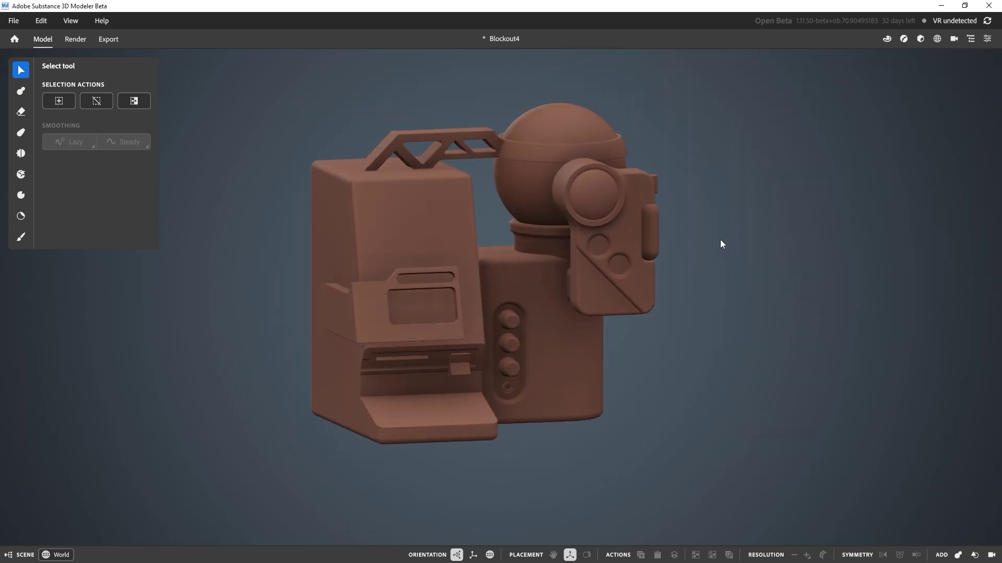
{"action": "right_click", "coordinate": [721, 240]}
{"action": "left_click", "coordinate": [780, 287]}
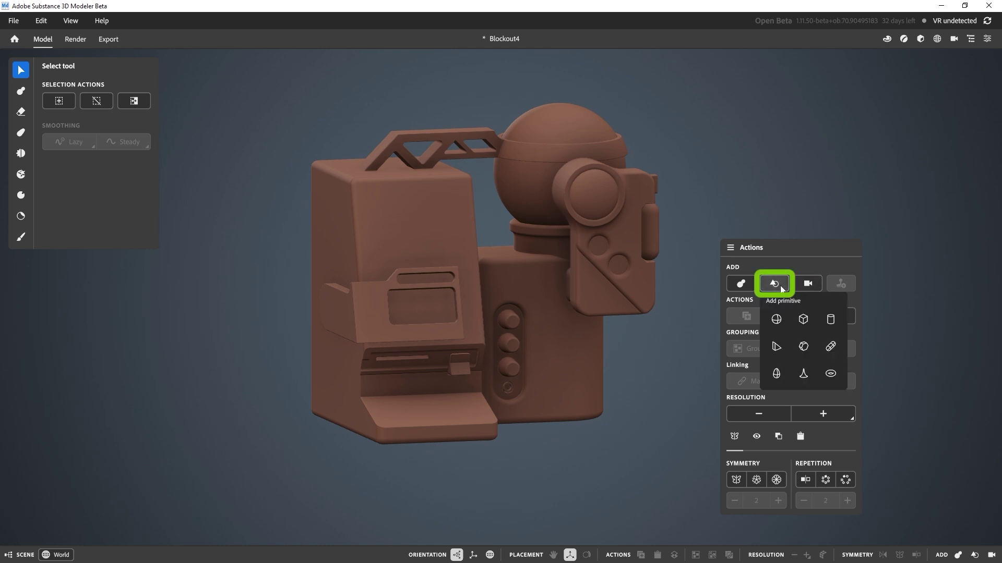
{"action": "left_click", "coordinate": [830, 320]}
{"action": "left_click_drag", "start_coordinate": [621, 295], "coordinate": [655, 321]}
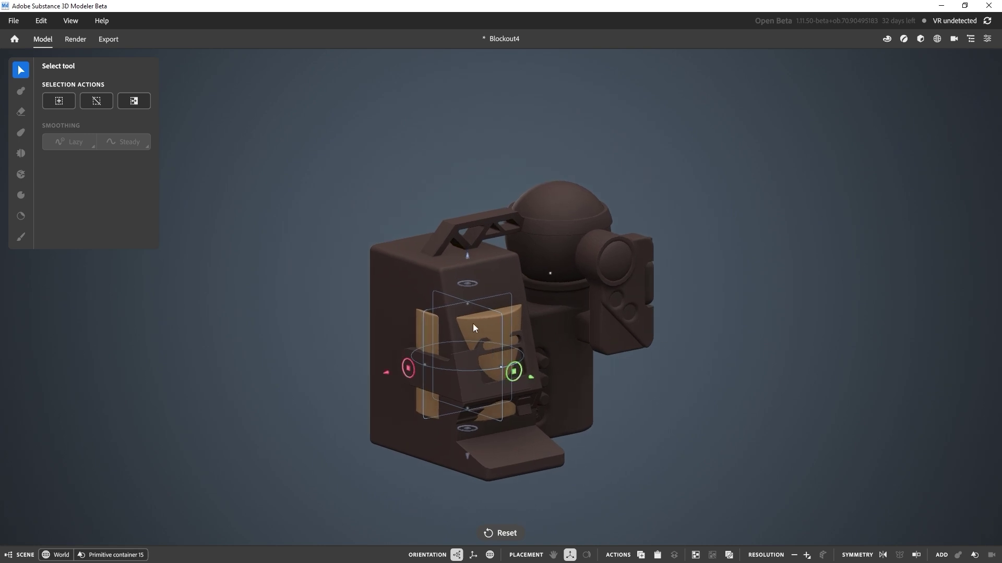
Move the new cylinder straight up until it floats clear above the device blockout
{"action": "left_click", "coordinate": [887, 38]}
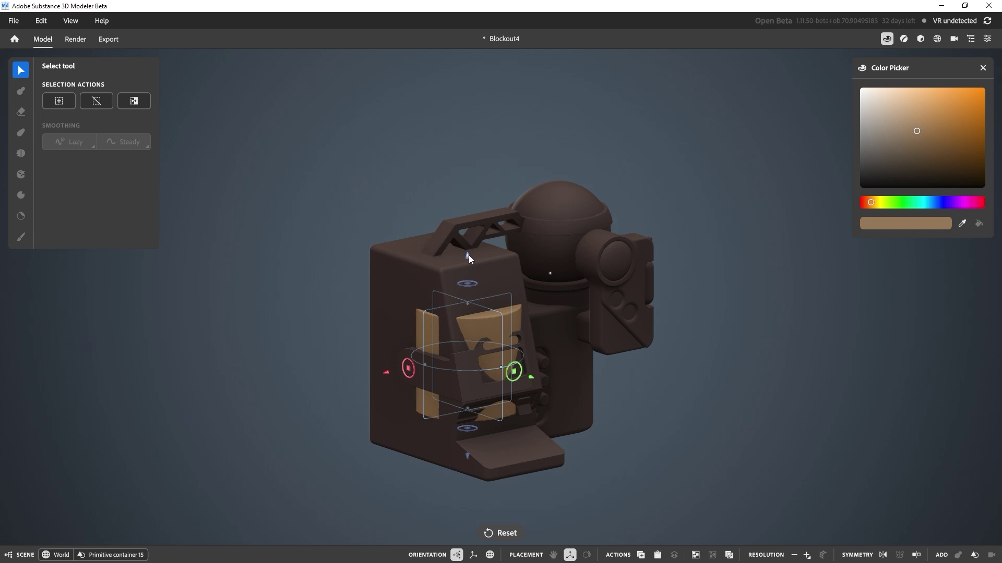
{"action": "left_click", "coordinate": [982, 69]}
{"action": "left_click_drag", "start_coordinate": [467, 255], "coordinate": [475, 48]}
{"action": "middle_click_drag", "start_coordinate": [478, 44], "coordinate": [509, 223], "text": "alt"}
{"action": "left_click_drag", "start_coordinate": [499, 245], "coordinate": [499, 182]}
{"action": "middle_click_drag", "start_coordinate": [527, 305], "coordinate": [513, 211], "text": "alt"}
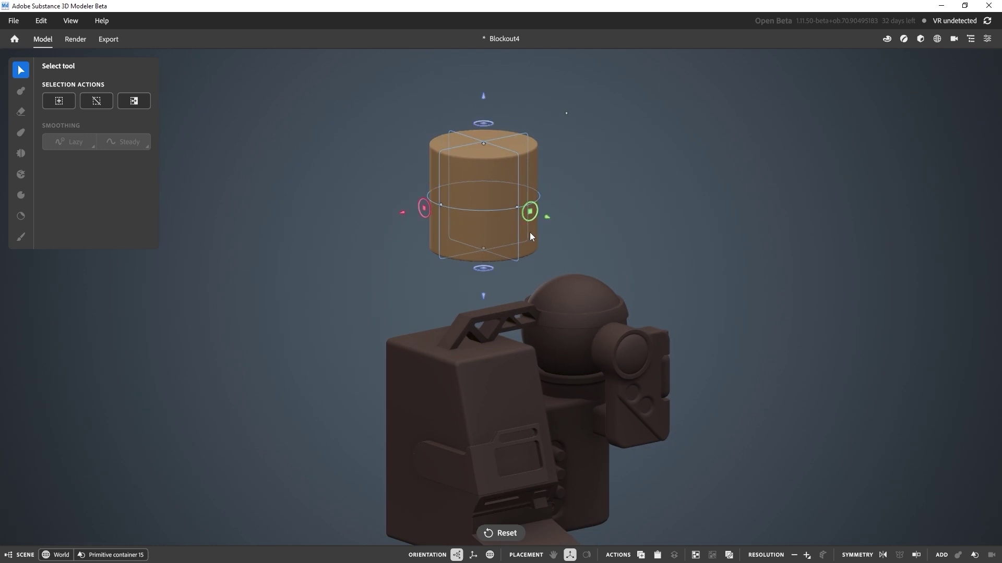
{"action": "middle_click_drag", "start_coordinate": [542, 234], "coordinate": [541, 215], "text": "alt"}
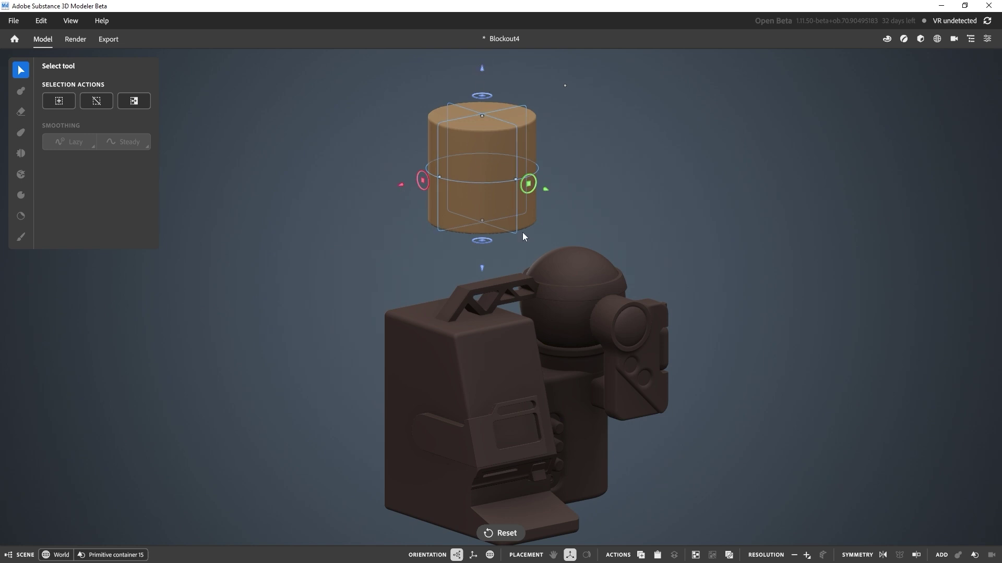
Flatten the cylinder into a low disc and increase its resolution one level
{"action": "middle_click_drag", "start_coordinate": [483, 132], "coordinate": [470, 262], "text": "alt"}
{"action": "right_click_drag", "start_coordinate": [470, 262], "coordinate": [506, 152], "text": "alt"}
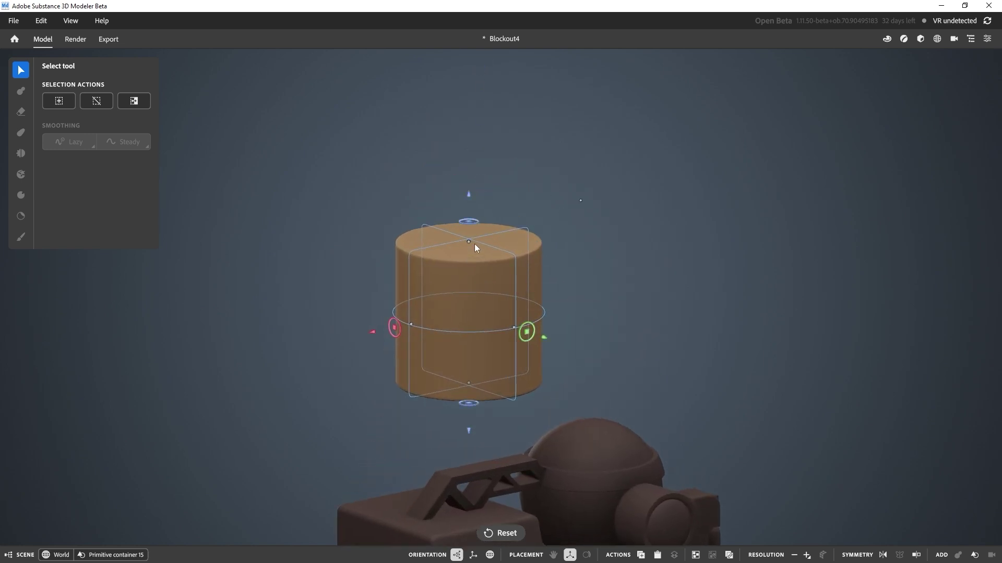
{"action": "left_click_drag", "start_coordinate": [468, 240], "coordinate": [469, 287]}
{"action": "key", "text": "f"}
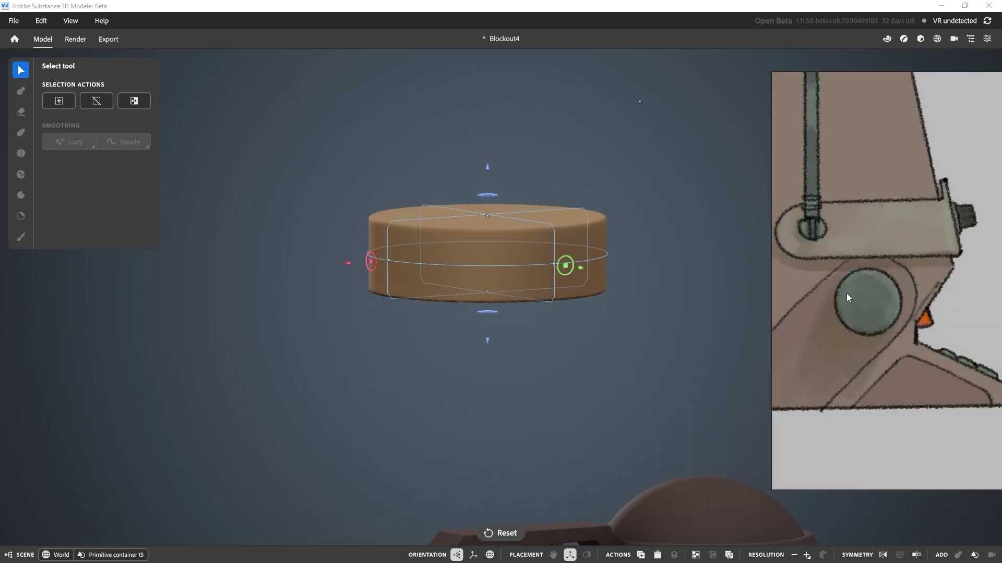
{"action": "right_click", "coordinate": [502, 230]}
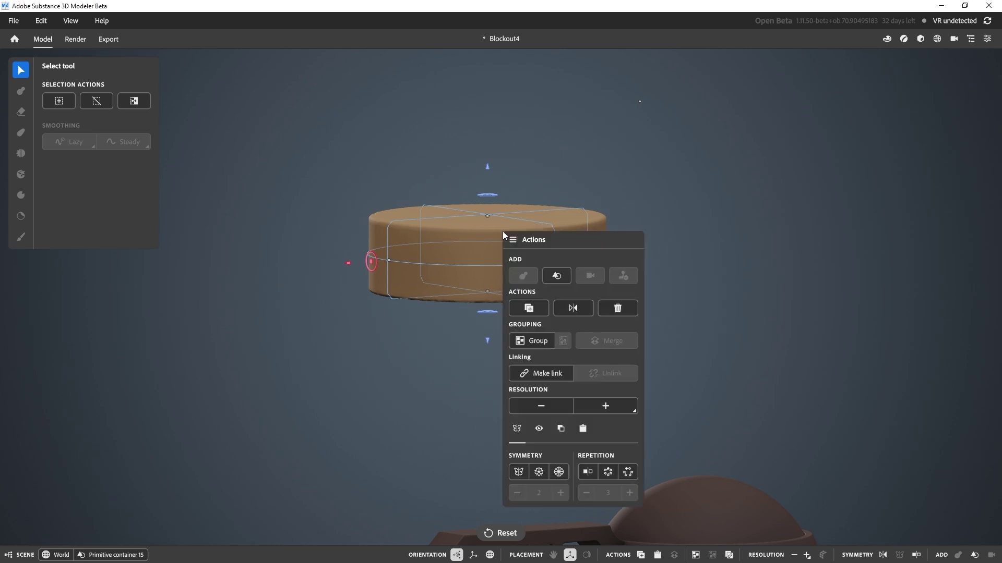
{"action": "left_click", "coordinate": [599, 406]}
{"action": "mouse_move", "coordinate": [655, 221]}
{"action": "middle_mouse_down"}
{"action": "mouse_move", "coordinate": [657, 254]}
{"action": "mouse_move", "coordinate": [651, 233]}
{"action": "middle_mouse_up"}
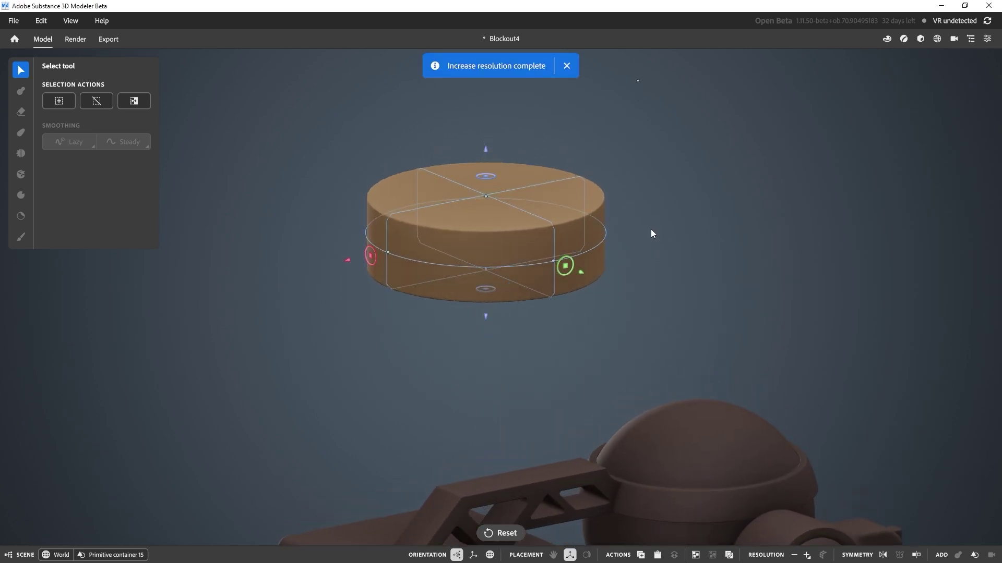
Set the disc's chamfer to 25% in its shape parameters
{"action": "right_click", "coordinate": [572, 204]}
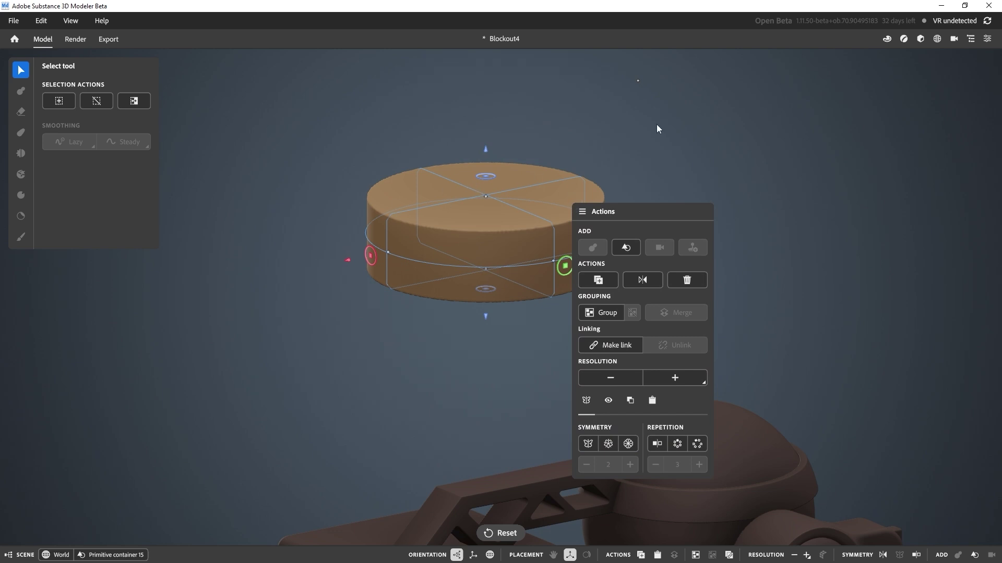
{"action": "left_click", "coordinate": [986, 39]}
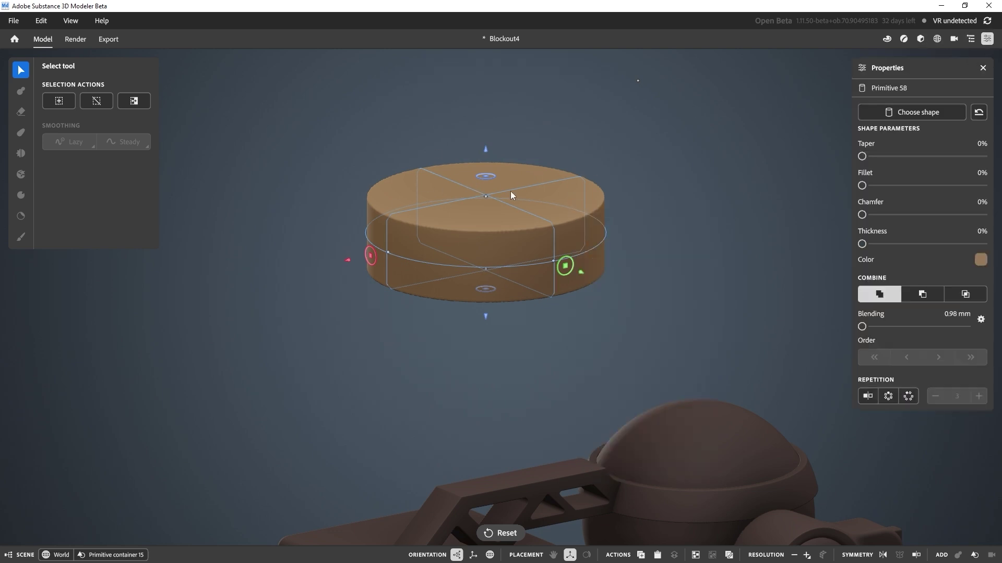
{"action": "left_click_drag", "start_coordinate": [865, 217], "coordinate": [893, 219]}
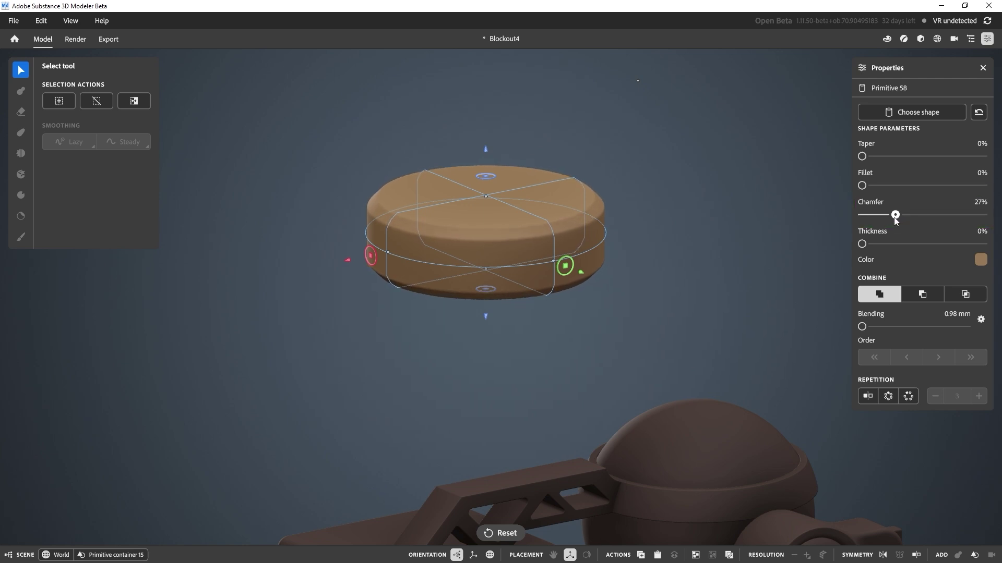
{"action": "middle_click_drag", "start_coordinate": [648, 298], "coordinate": [611, 263]}
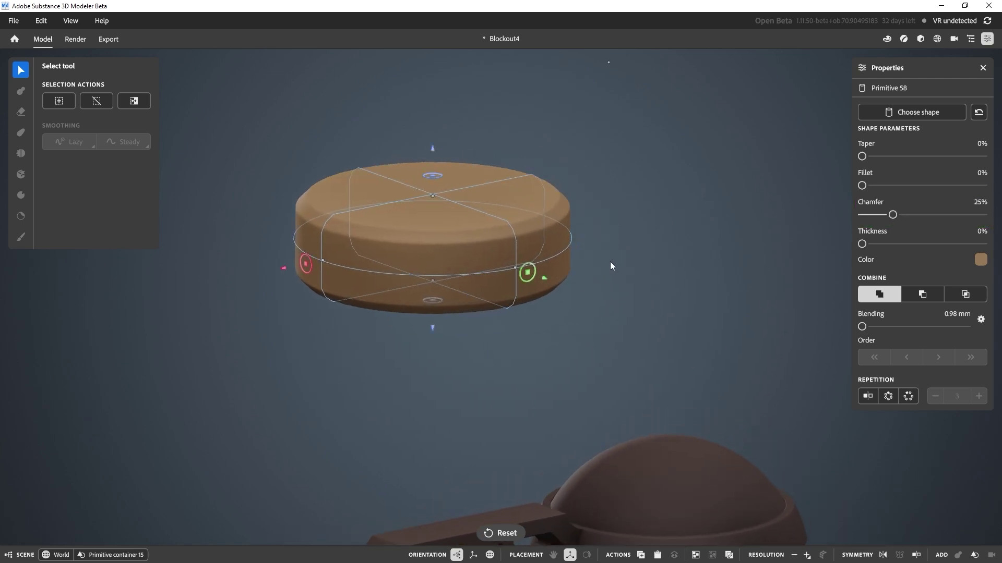
Duplicate the disc and reshape the copy into a narrower, taller cylinder at the disc's edge
{"action": "right_click", "coordinate": [485, 218]}
{"action": "left_click", "coordinate": [513, 296]}
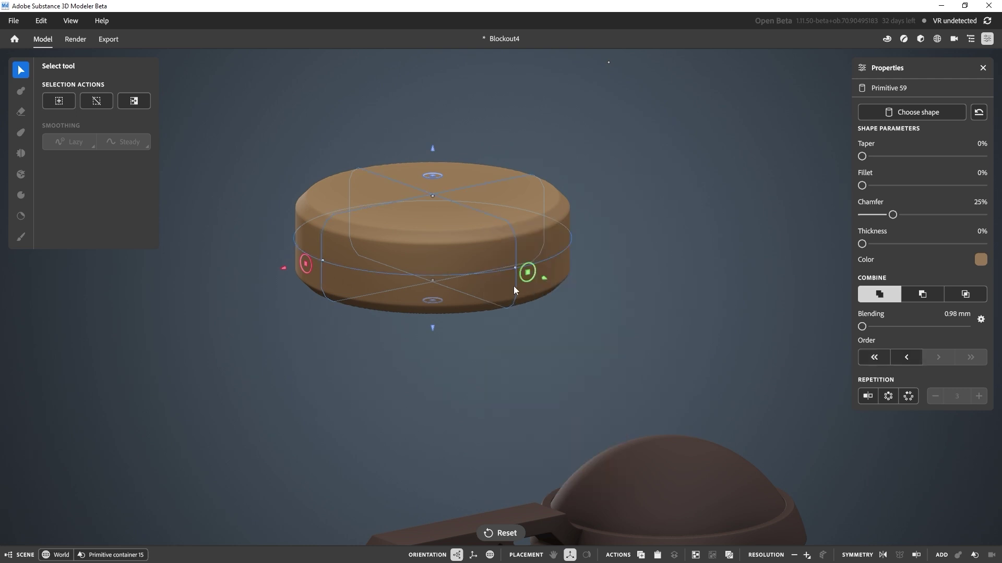
{"action": "middle_click_drag", "start_coordinate": [470, 194], "coordinate": [556, 283]}
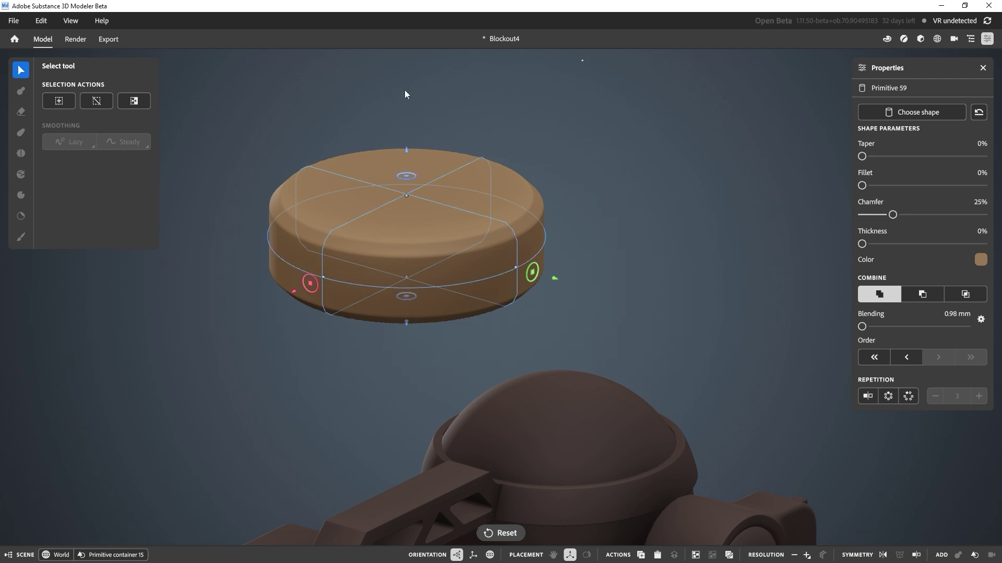
{"action": "left_click_drag", "start_coordinate": [555, 280], "coordinate": [653, 307]}
{"action": "left_click_drag", "start_coordinate": [685, 102], "coordinate": [593, 157]}
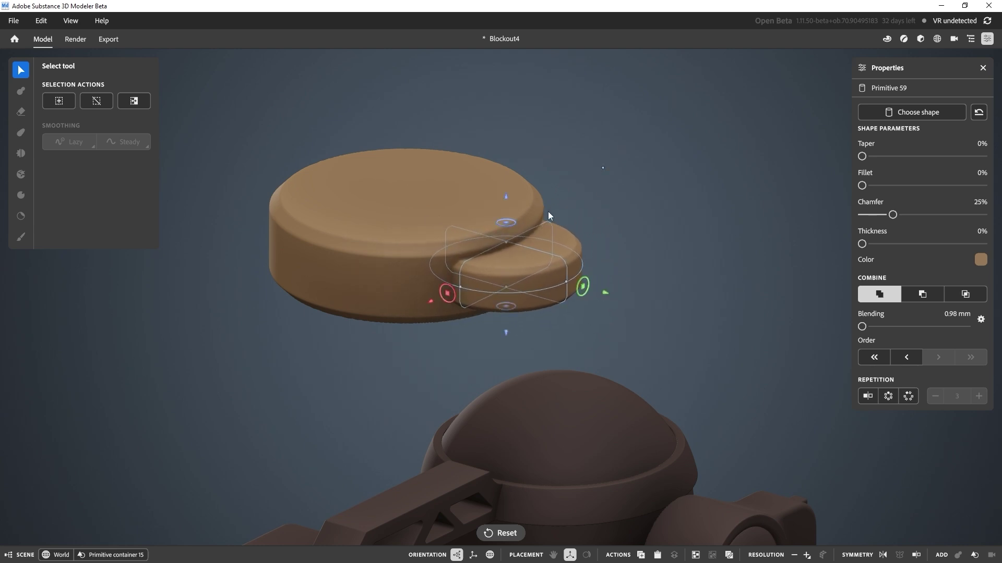
{"action": "left_click_drag", "start_coordinate": [506, 243], "coordinate": [510, 152]}
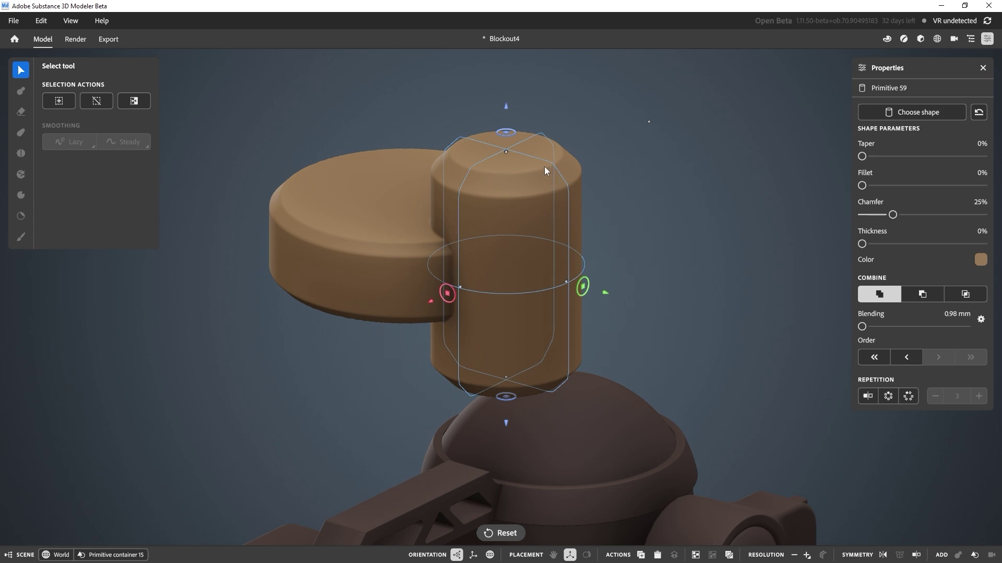
Apply a radial repetition of 3 to the tall cylinder around the disc
{"action": "right_click", "coordinate": [533, 174]}
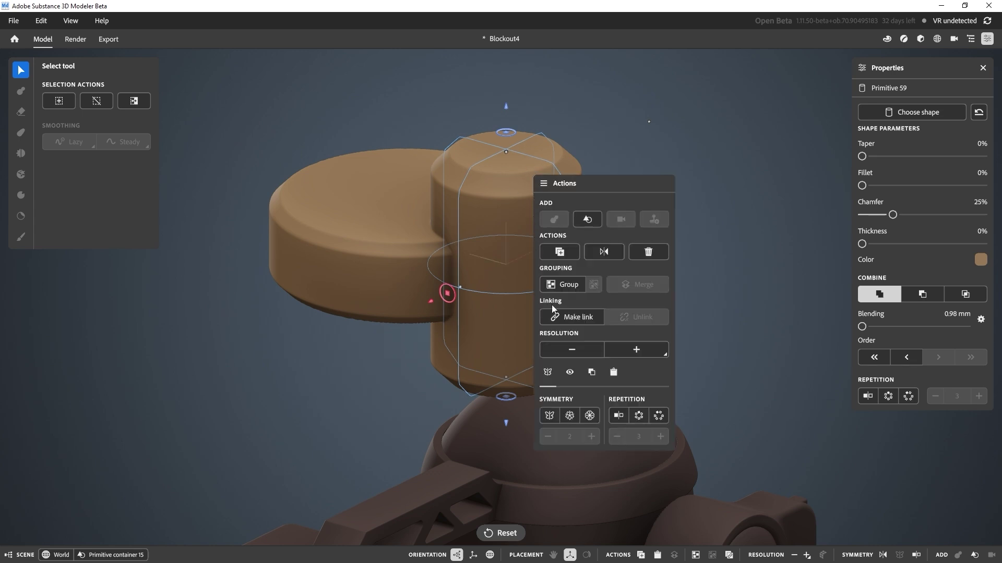
{"action": "left_click", "coordinate": [638, 415]}
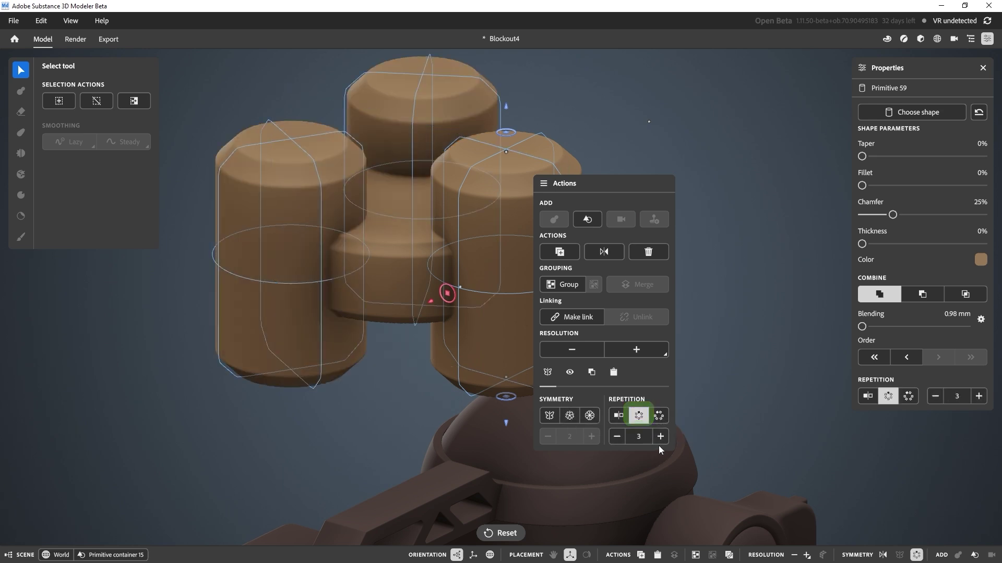
{"action": "mouse_move", "coordinate": [436, 209]}
{"action": "left_mouse_down", "text": "alt"}
{"action": "mouse_move", "coordinate": [455, 320]}
{"action": "mouse_move", "coordinate": [434, 203]}
{"action": "left_mouse_up", "text": "alt"}
{"action": "middle_click_drag", "start_coordinate": [433, 207], "coordinate": [482, 237]}
{"action": "left_click_drag", "start_coordinate": [481, 234], "coordinate": [496, 224], "text": "alt"}
{"action": "left_click", "coordinate": [741, 147]}
{"action": "left_click_drag", "start_coordinate": [576, 198], "coordinate": [545, 245], "text": "alt"}
{"action": "middle_click_drag", "start_coordinate": [545, 248], "coordinate": [557, 178]}
{"action": "left_click", "coordinate": [557, 178]}
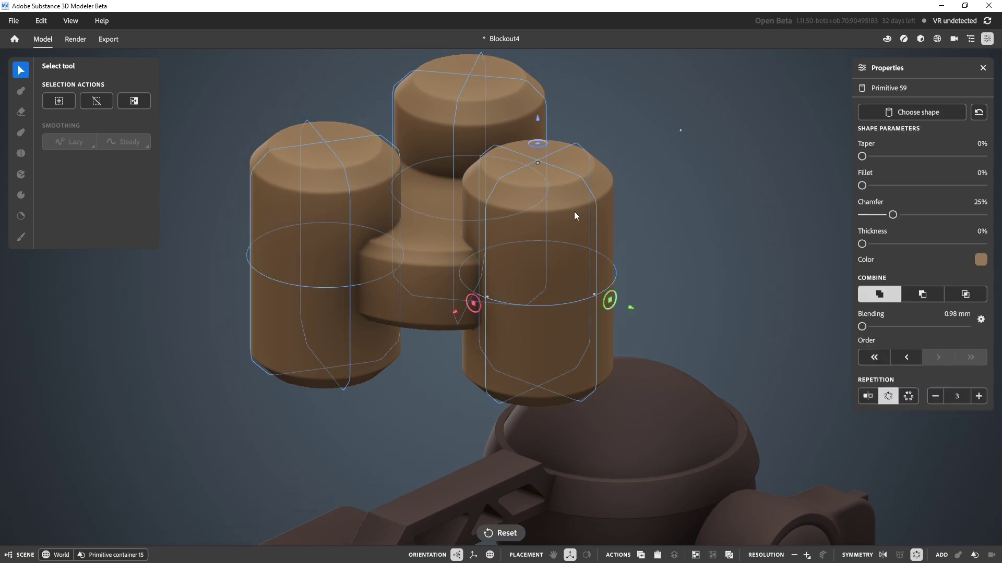
Scale the repeated cylinders down to about half size and move them outward past the disc's rim
{"action": "mouse_move", "coordinate": [861, 326]}
{"action": "left_mouse_down"}
{"action": "mouse_move", "coordinate": [892, 332]}
{"action": "mouse_move", "coordinate": [858, 333]}
{"action": "left_mouse_up"}
{"action": "middle_click_drag", "start_coordinate": [681, 129], "coordinate": [604, 205]}
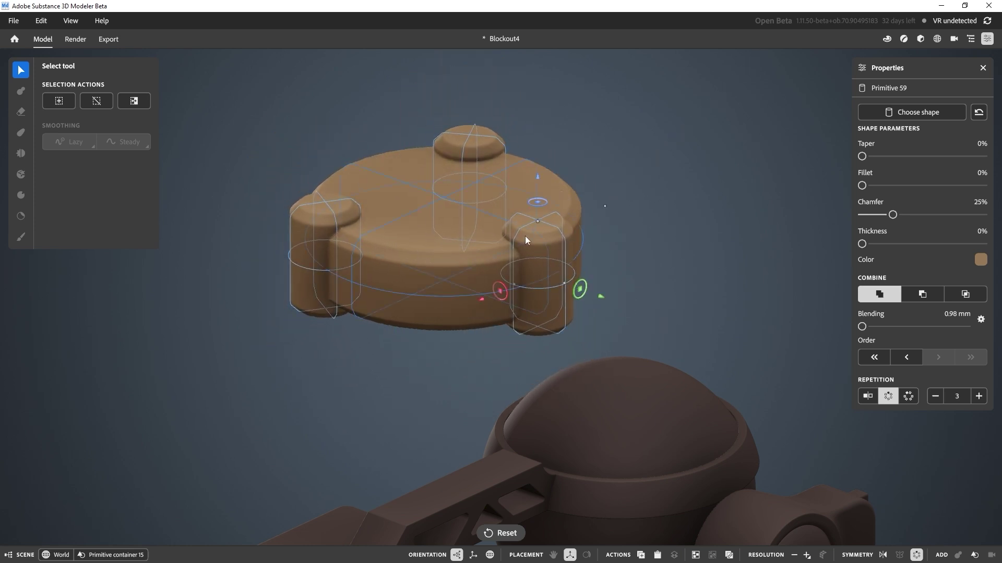
{"action": "left_click_drag", "start_coordinate": [606, 300], "coordinate": [622, 254]}
Raise the radial repetition count of the small cylinders to 32 so they form a ring around the disc
{"action": "right_click", "coordinate": [622, 253]}
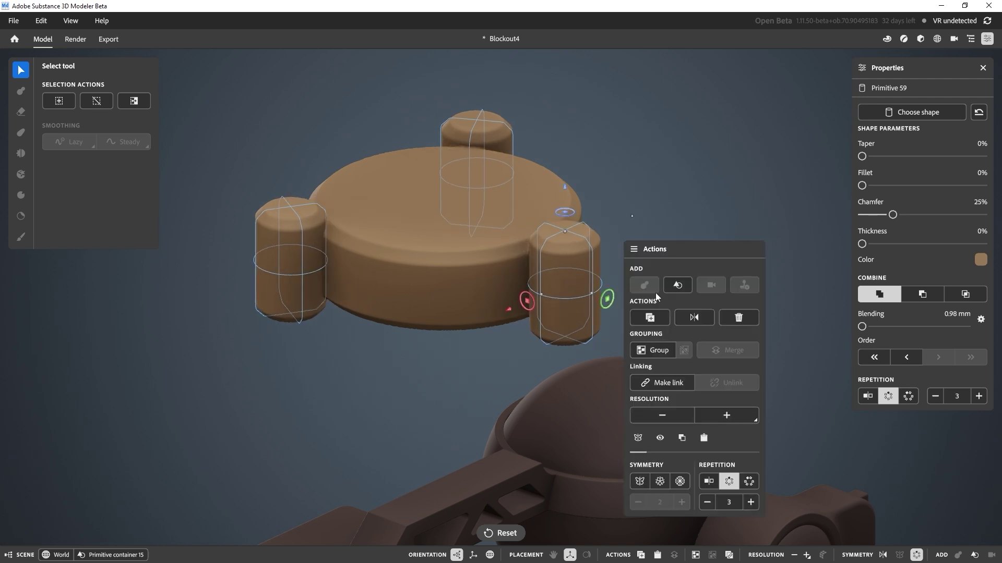
{"action": "left_click", "coordinate": [750, 502]}
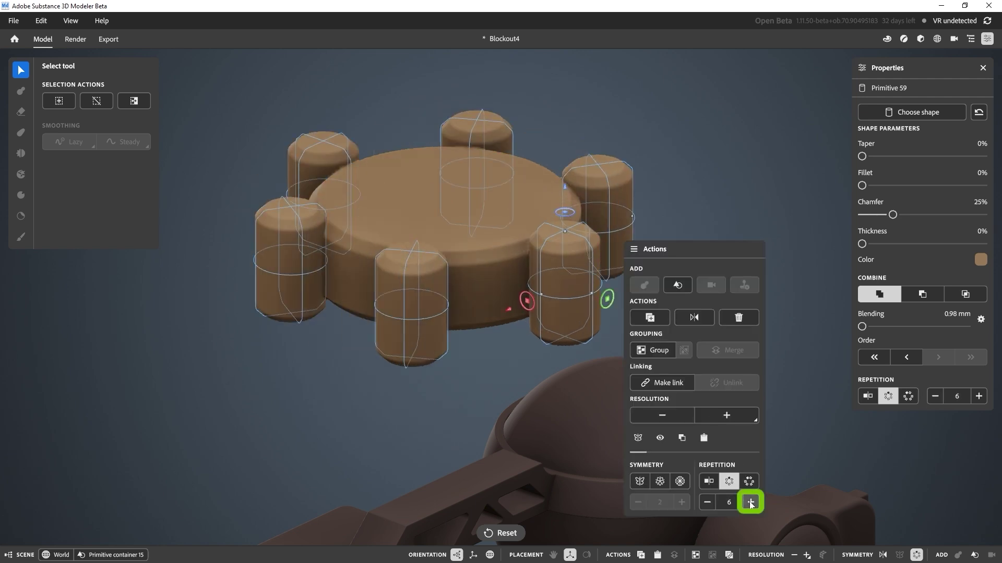
{"action": "left_click", "coordinate": [750, 503]}
{"action": "left_click", "coordinate": [750, 503]}
{"action": "left_click", "coordinate": [750, 502]}
{"action": "left_click", "coordinate": [750, 502]}
{"action": "left_click", "coordinate": [750, 503]}
{"action": "left_click", "coordinate": [750, 503]}
{"action": "left_click", "coordinate": [750, 502]}
{"action": "left_click", "coordinate": [750, 503]}
{"action": "left_click", "coordinate": [750, 502]}
{"action": "left_click", "coordinate": [750, 502]}
{"action": "left_click", "coordinate": [750, 502]}
{"action": "left_click", "coordinate": [750, 503]}
{"action": "left_click", "coordinate": [750, 502]}
Shrink the ring's cylinders to slightly below the disc's height and move them inward until they overlap its rim
{"action": "left_click_drag", "start_coordinate": [528, 311], "coordinate": [553, 230], "text": "alt"}
{"action": "right_click_drag", "start_coordinate": [606, 195], "coordinate": [590, 214]}
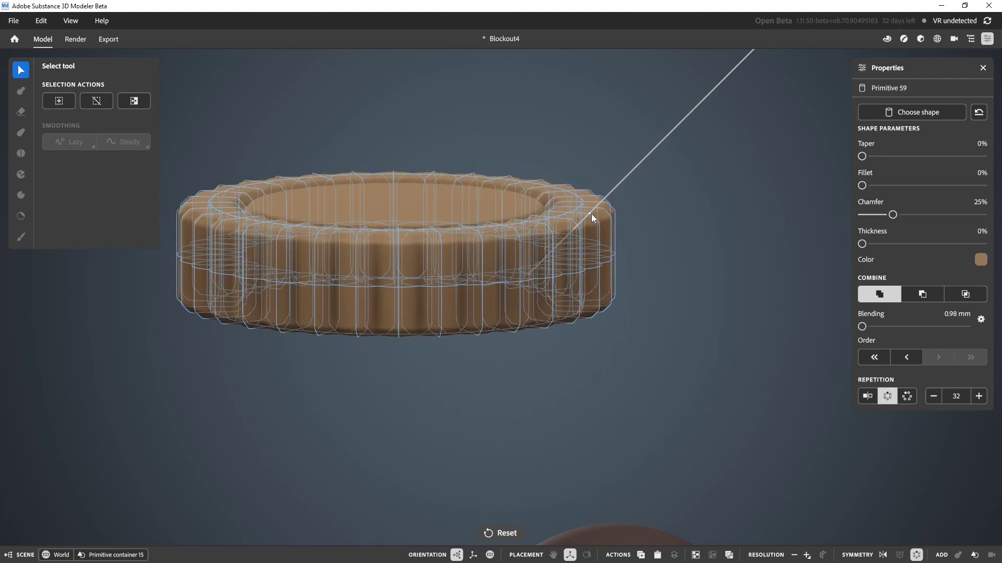
{"action": "right_click_drag", "start_coordinate": [506, 233], "coordinate": [561, 238], "text": "alt"}
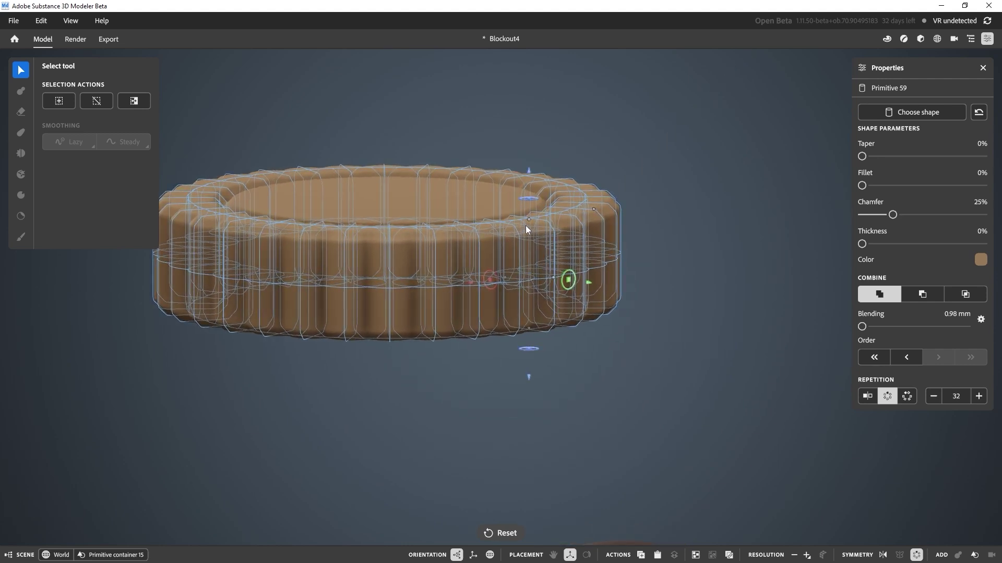
{"action": "middle_click_drag", "start_coordinate": [524, 237], "coordinate": [564, 266], "text": "alt"}
{"action": "scroll", "coordinate": [502, 253], "scroll_direction": "up", "scroll_amount": 1}
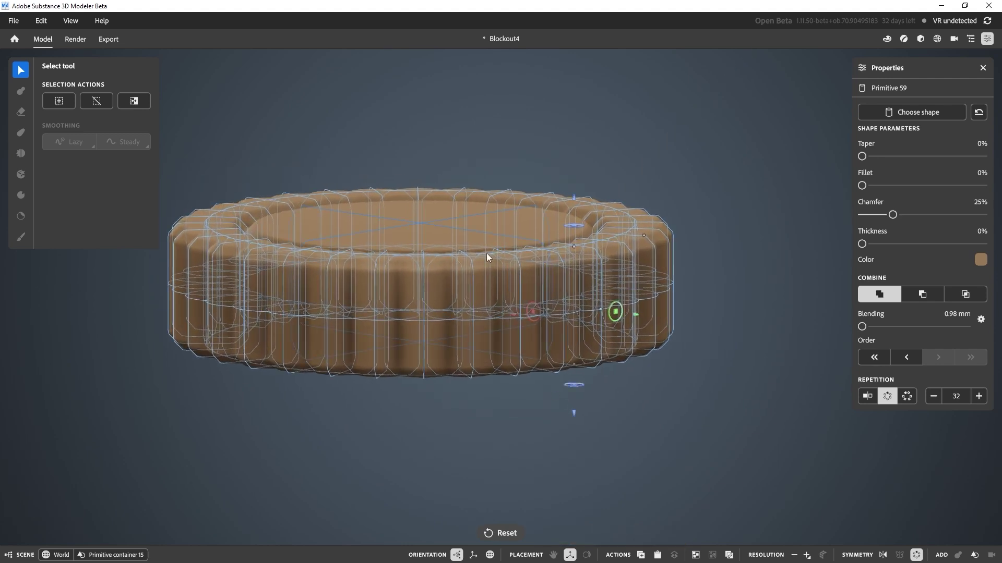
{"action": "right_click", "coordinate": [546, 274]}
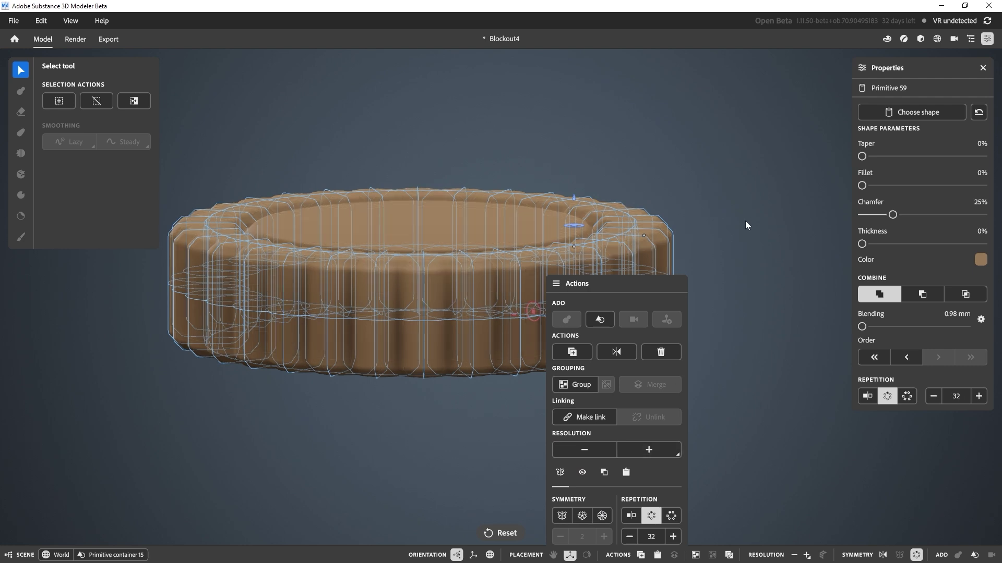
{"action": "right_click_drag", "start_coordinate": [601, 236], "coordinate": [661, 169]}
{"action": "left_click_drag", "start_coordinate": [575, 246], "coordinate": [577, 245]}
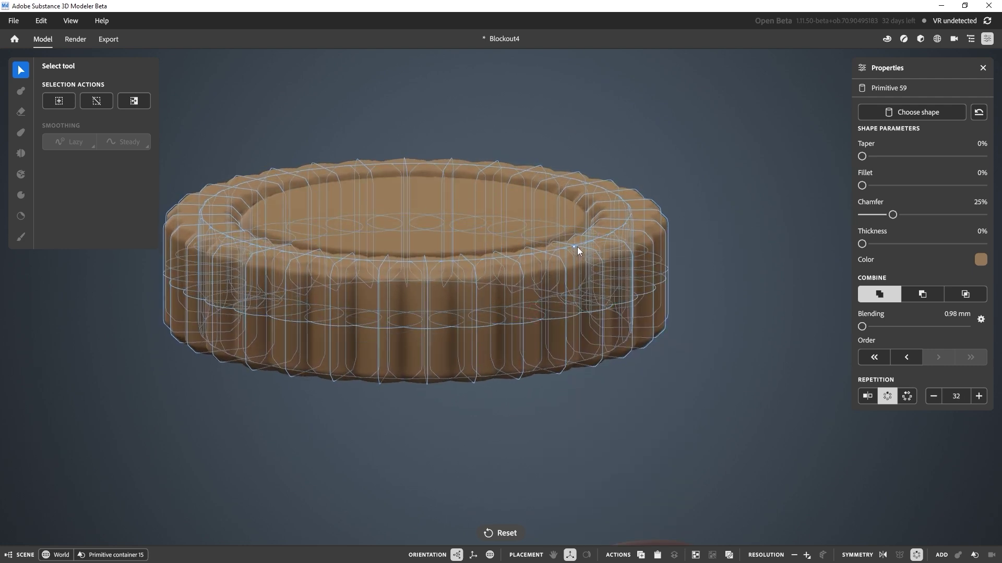
{"action": "left_click", "coordinate": [577, 242]}
{"action": "left_click_drag", "start_coordinate": [648, 230], "coordinate": [627, 251]}
{"action": "right_click_drag", "start_coordinate": [546, 317], "coordinate": [549, 283]}
{"action": "left_click", "coordinate": [573, 268]}
{"action": "left_click", "coordinate": [574, 264]}
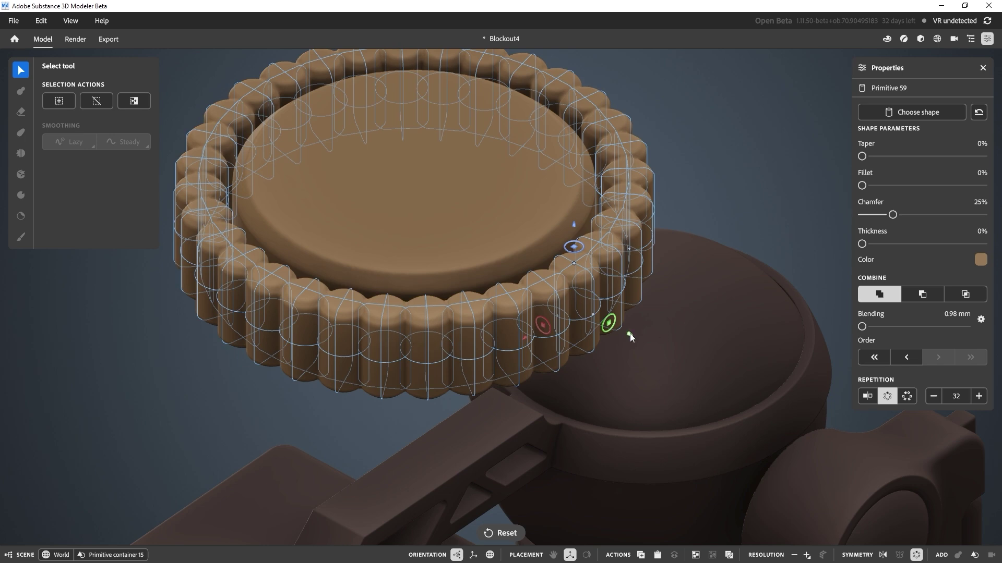
{"action": "left_click_drag", "start_coordinate": [631, 334], "coordinate": [597, 314]}
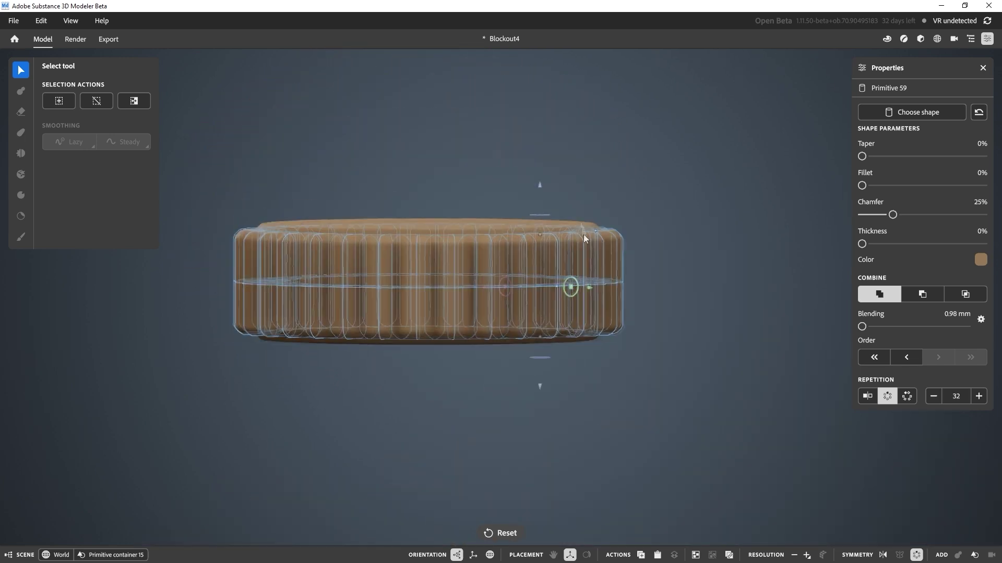
Set the repeated cylinders' chamfer to 0% and their fillet to 63%
{"action": "left_click_drag", "start_coordinate": [584, 233], "coordinate": [702, 238], "text": "alt"}
{"action": "left_click_drag", "start_coordinate": [893, 217], "coordinate": [818, 218]}
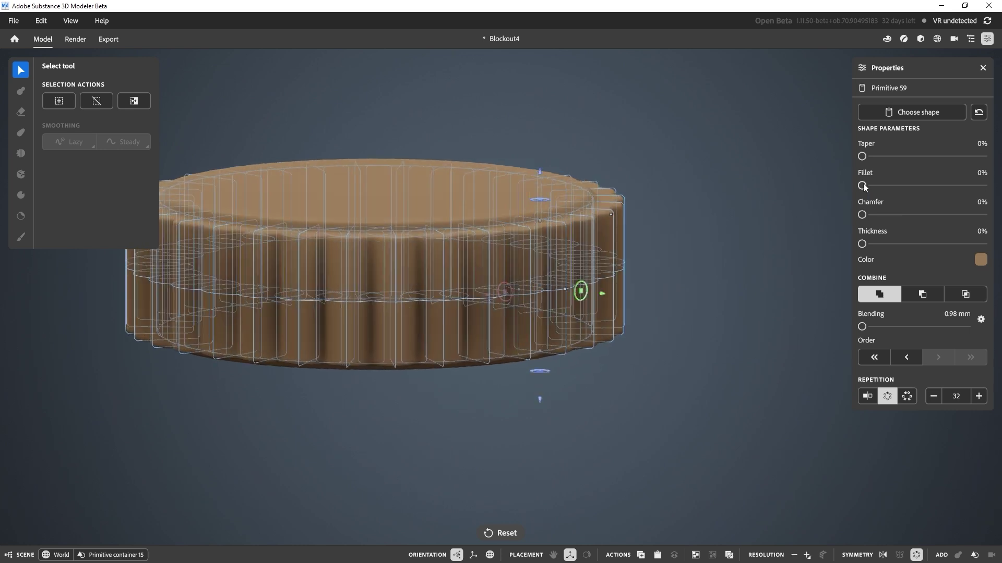
{"action": "left_click_drag", "start_coordinate": [863, 186], "coordinate": [939, 186]}
{"action": "mouse_move", "coordinate": [712, 253]}
{"action": "right_mouse_down"}
{"action": "mouse_move", "coordinate": [730, 293]}
{"action": "mouse_move", "coordinate": [715, 269]}
{"action": "right_mouse_up"}
{"action": "right_click_drag", "start_coordinate": [601, 311], "coordinate": [612, 214]}
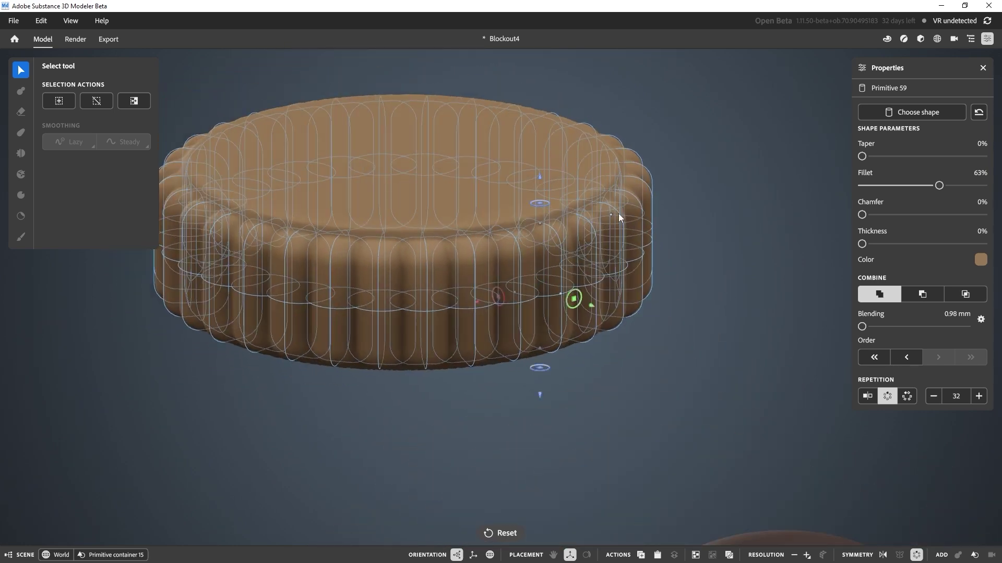
Fine-tune the radial repetition count of the small cylinders around the disc's rim
{"action": "left_click_drag", "start_coordinate": [609, 215], "coordinate": [611, 214]}
{"action": "right_click", "coordinate": [570, 283]}
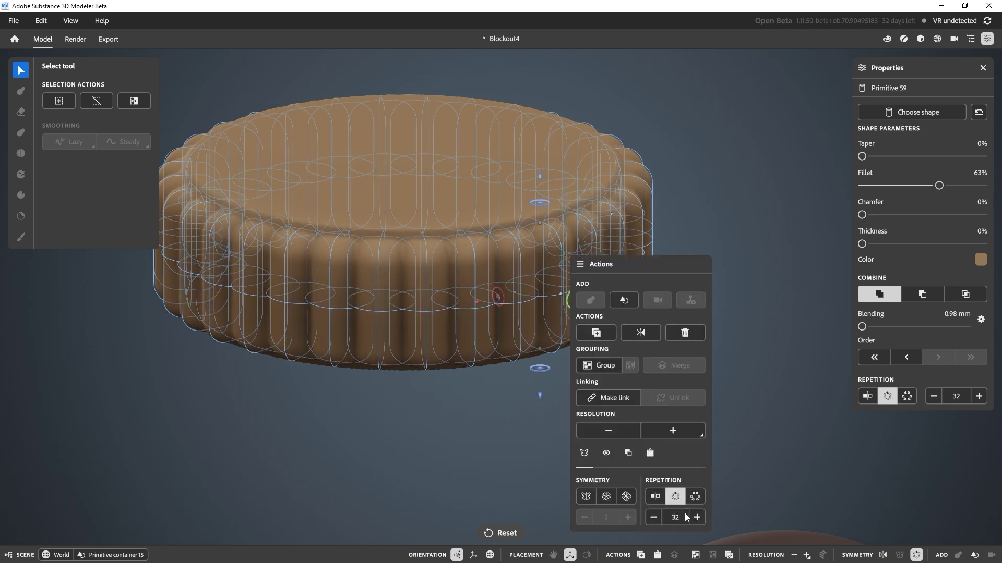
{"action": "left_click", "coordinate": [653, 517]}
{"action": "left_click", "coordinate": [697, 517]}
{"action": "left_click", "coordinate": [509, 412]}
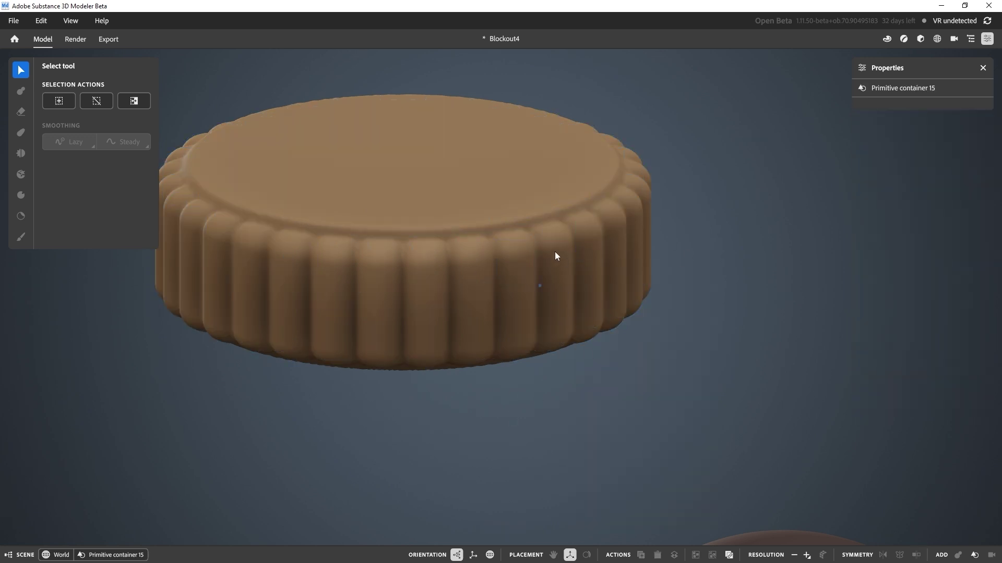
Increase the resolution of the ribbed knob's primitive container
{"action": "left_click_drag", "start_coordinate": [561, 256], "coordinate": [551, 252], "text": "alt"}
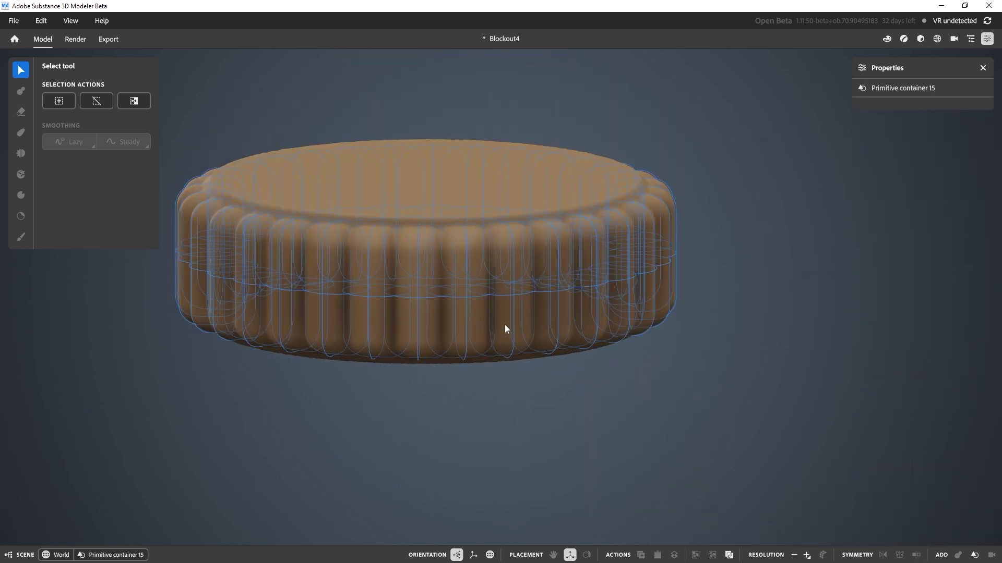
{"action": "right_click", "coordinate": [584, 249]}
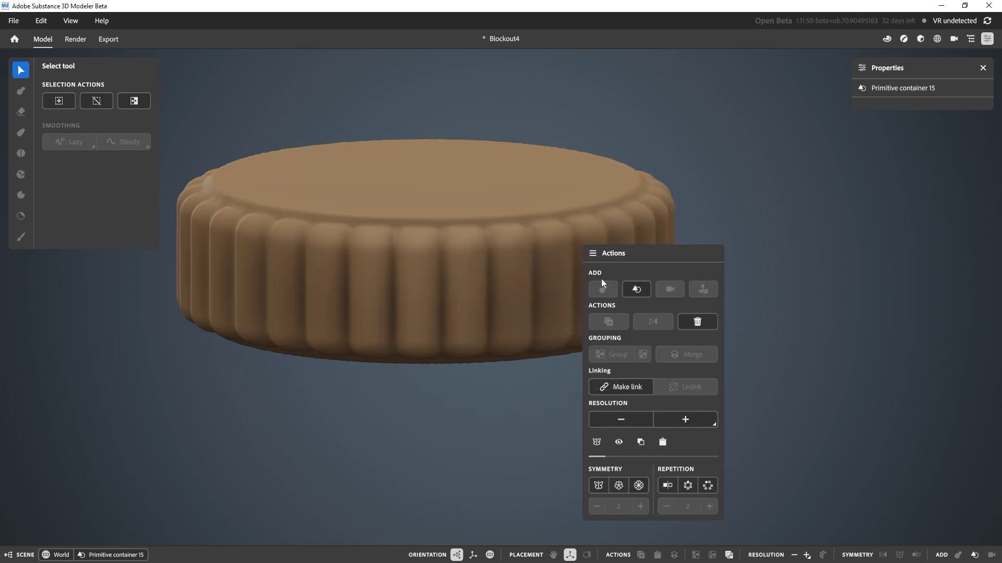
{"action": "left_click", "coordinate": [678, 418]}
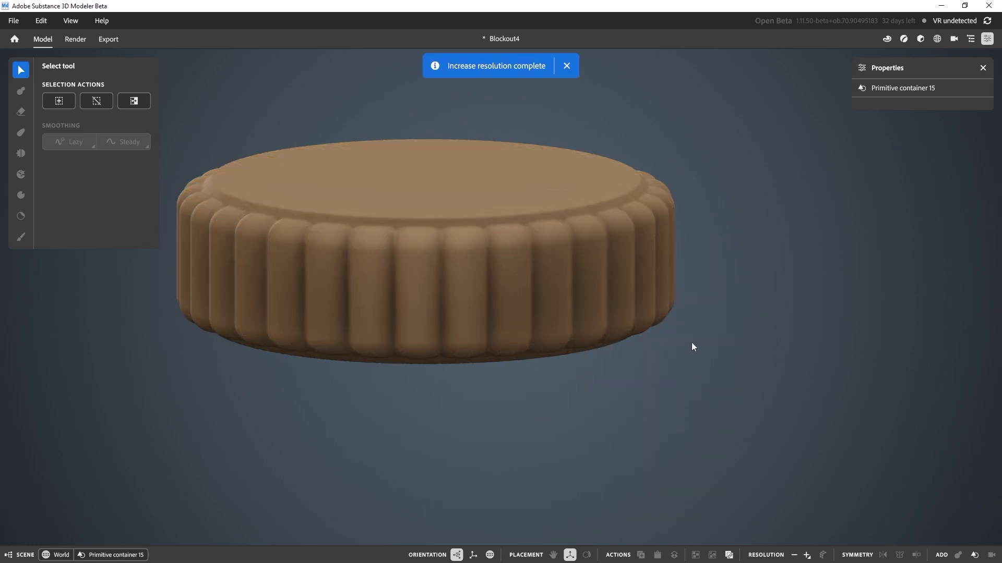
Return to the world level and rotate the whole knob a quarter turn so it stands on edge
{"action": "left_click_drag", "start_coordinate": [753, 174], "coordinate": [725, 313], "text": "alt"}
{"action": "right_click_drag", "start_coordinate": [694, 219], "coordinate": [589, 256], "text": "alt"}
{"action": "middle_click_drag", "start_coordinate": [636, 420], "coordinate": [603, 273], "text": "alt"}
{"action": "scroll", "coordinate": [604, 273], "scroll_direction": "down", "scroll_amount": 2}
{"action": "middle_click_drag", "start_coordinate": [563, 149], "coordinate": [562, 263], "text": "alt"}
{"action": "left_click_drag", "start_coordinate": [563, 263], "coordinate": [557, 262], "text": "alt"}
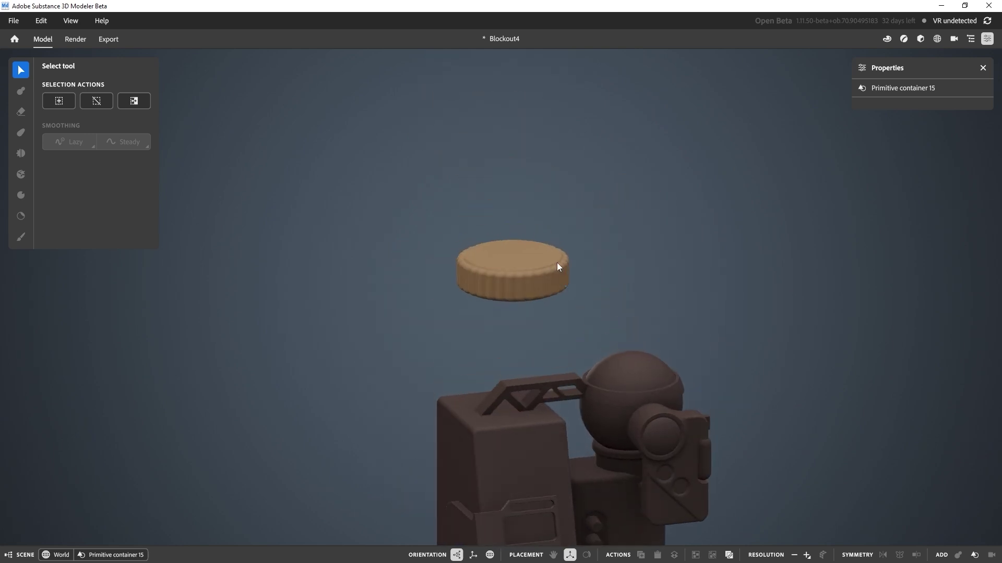
{"action": "left_click", "coordinate": [591, 277]}
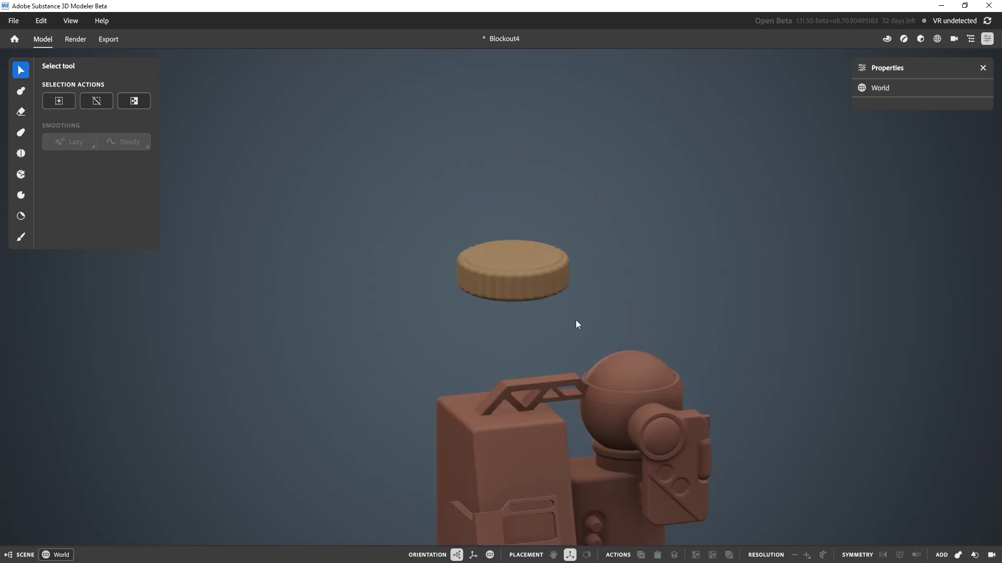
{"action": "key", "text": "f"}
{"action": "left_click", "coordinate": [525, 109]}
{"action": "key", "text": "f"}
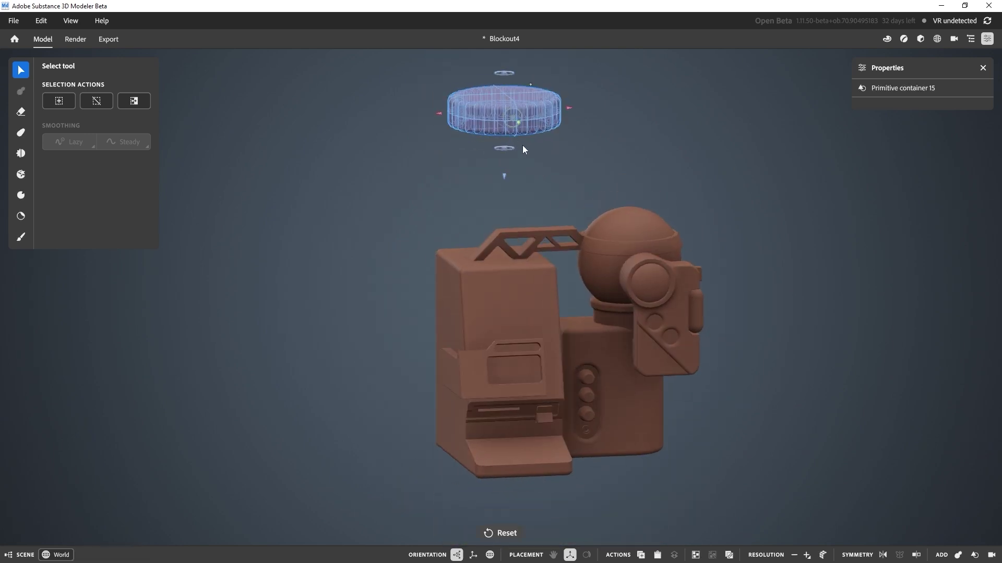
{"action": "left_click_drag", "start_coordinate": [527, 173], "coordinate": [508, 158]}
{"action": "middle_click_drag", "start_coordinate": [566, 224], "coordinate": [580, 184], "text": "alt"}
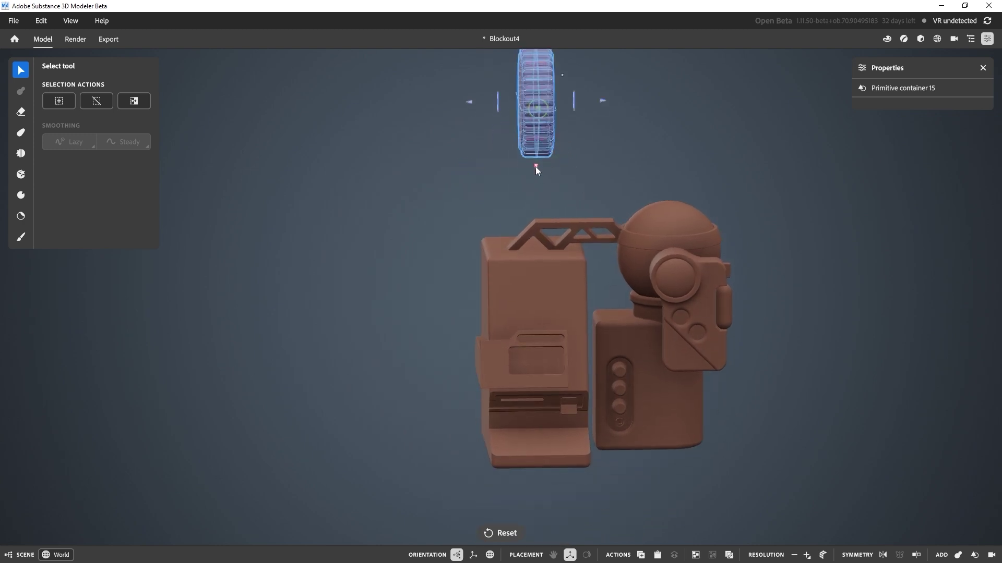
Move the upright knob down and sideways until it sits beside the lower outer side of the device's tall body
{"action": "left_click_drag", "start_coordinate": [535, 167], "coordinate": [539, 420]}
{"action": "left_click_drag", "start_coordinate": [599, 380], "coordinate": [532, 381]}
{"action": "left_click_drag", "start_coordinate": [532, 383], "coordinate": [673, 386], "text": "alt"}
{"action": "key", "text": "f"}
{"action": "left_click_drag", "start_coordinate": [562, 365], "coordinate": [484, 346], "text": "alt"}
{"action": "middle_click_drag", "start_coordinate": [484, 346], "coordinate": [573, 309]}
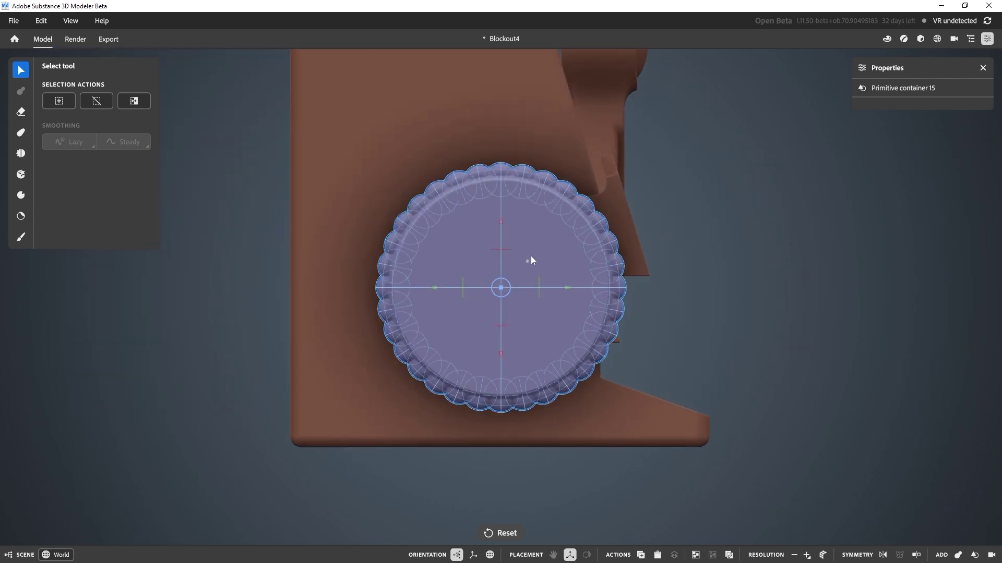
Place the knob under the side arm and scale it to about 40%, checking it against the concept art
{"action": "left_click_drag", "start_coordinate": [527, 260], "coordinate": [523, 334]}
{"action": "key", "text": "alt+Tab"}
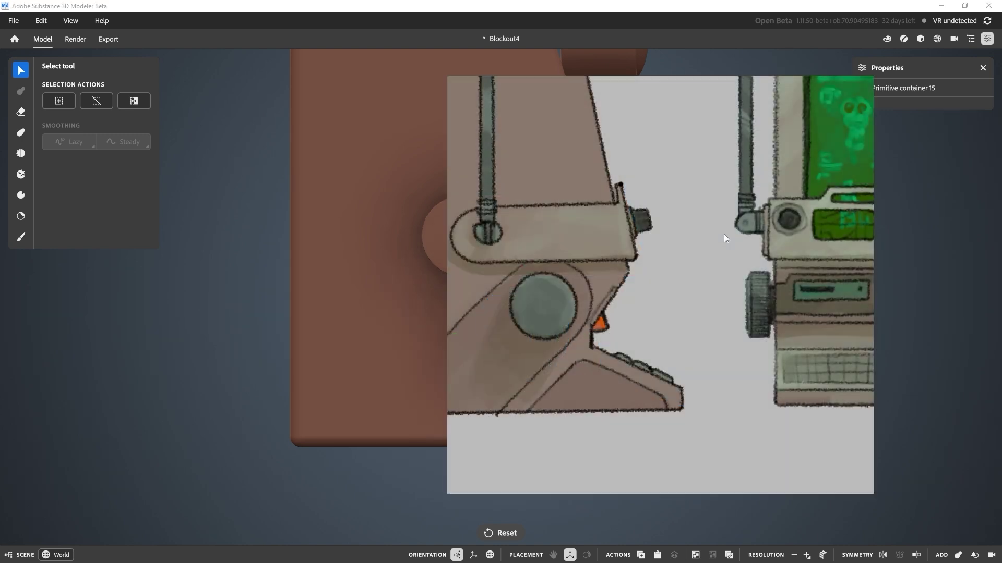
{"action": "scroll", "coordinate": [730, 233], "scroll_direction": "down", "scroll_amount": 3}
{"action": "key", "text": "alt+Tab"}
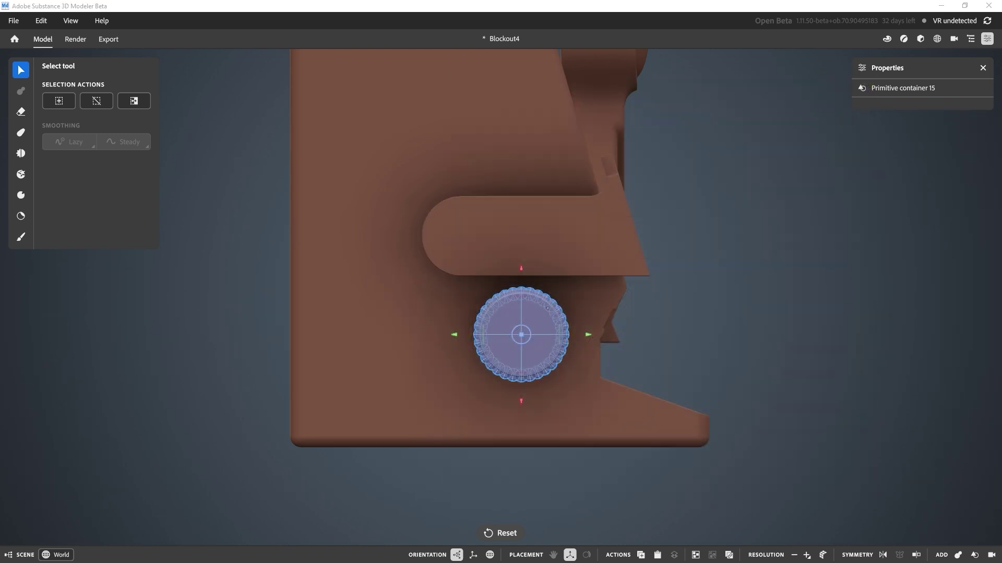
Move the knob closer to the device's side wall, leaving a narrow gap between them
{"action": "left_click", "coordinate": [740, 299]}
{"action": "left_click_drag", "start_coordinate": [740, 299], "coordinate": [681, 300], "text": "alt"}
{"action": "middle_click_drag", "start_coordinate": [680, 304], "coordinate": [507, 299]}
{"action": "left_click", "coordinate": [508, 299]}
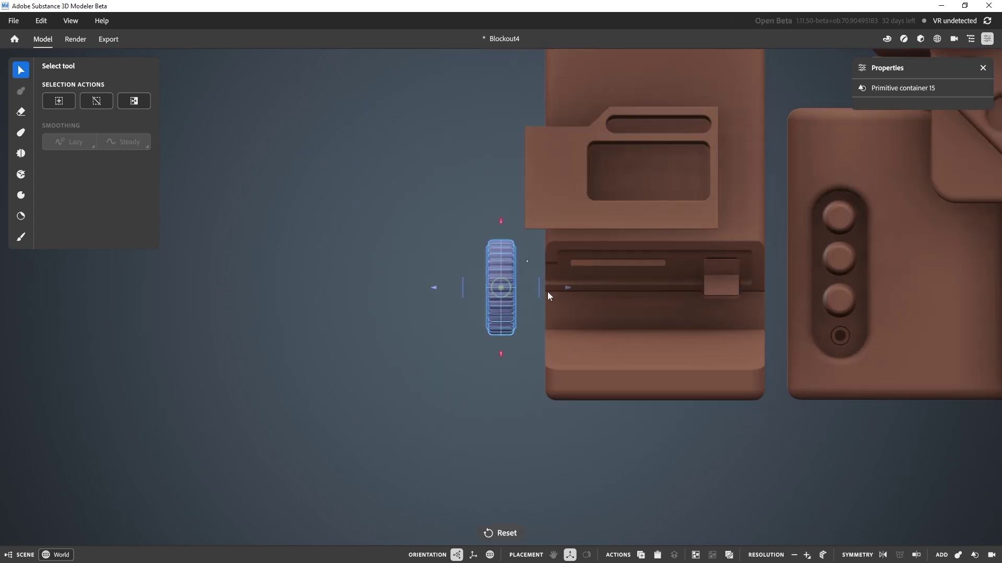
{"action": "left_click_drag", "start_coordinate": [584, 287], "coordinate": [589, 287]}
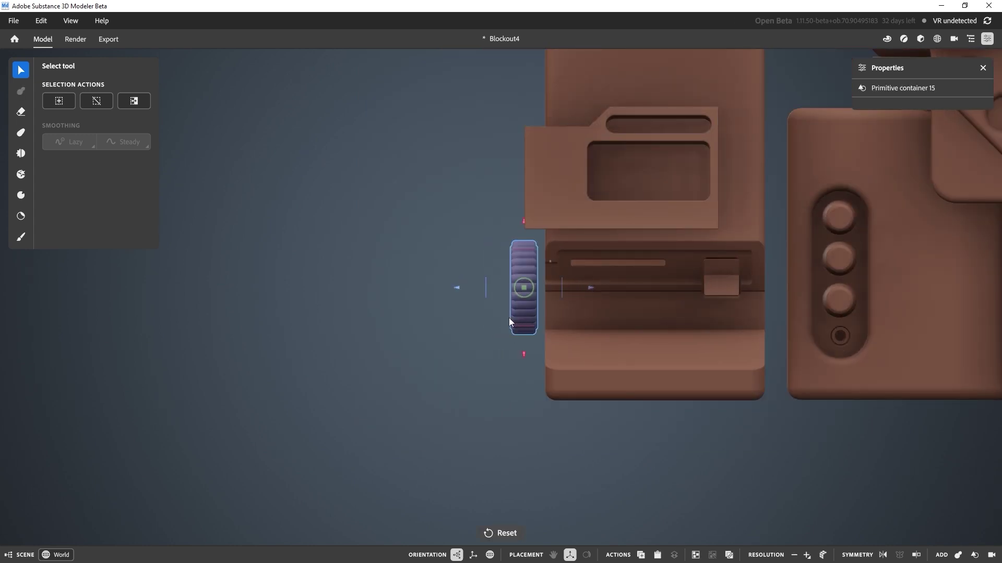
{"action": "key", "text": "Escape"}
{"action": "right_click_drag", "start_coordinate": [637, 257], "coordinate": [603, 327], "text": "alt"}
{"action": "middle_click_drag", "start_coordinate": [603, 326], "coordinate": [600, 292], "text": "alt"}
{"action": "left_click_drag", "start_coordinate": [600, 292], "coordinate": [577, 287], "text": "alt"}
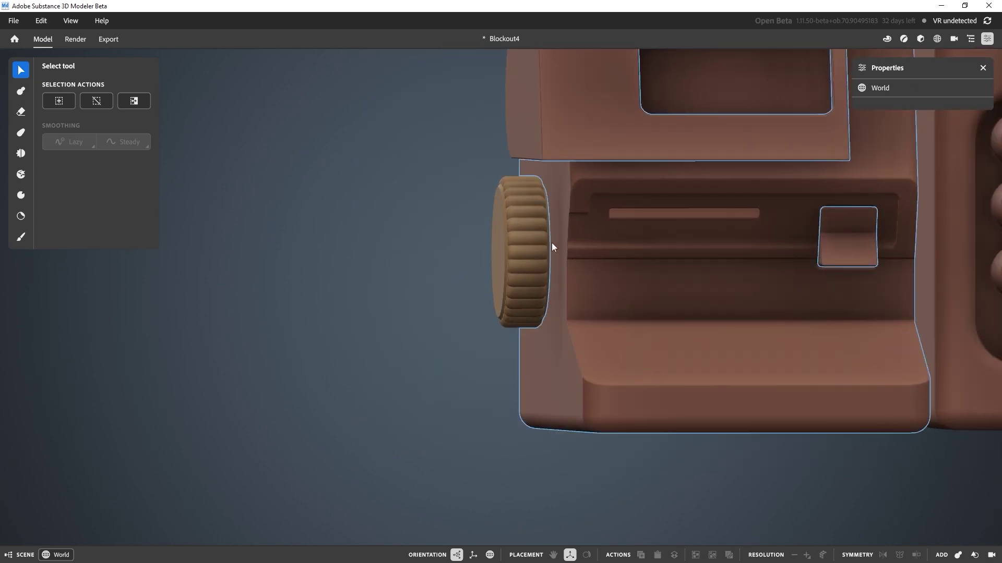
{"action": "left_click_drag", "start_coordinate": [552, 243], "coordinate": [537, 250], "text": "alt"}
{"action": "right_click_drag", "start_coordinate": [541, 241], "coordinate": [557, 266], "text": "alt"}
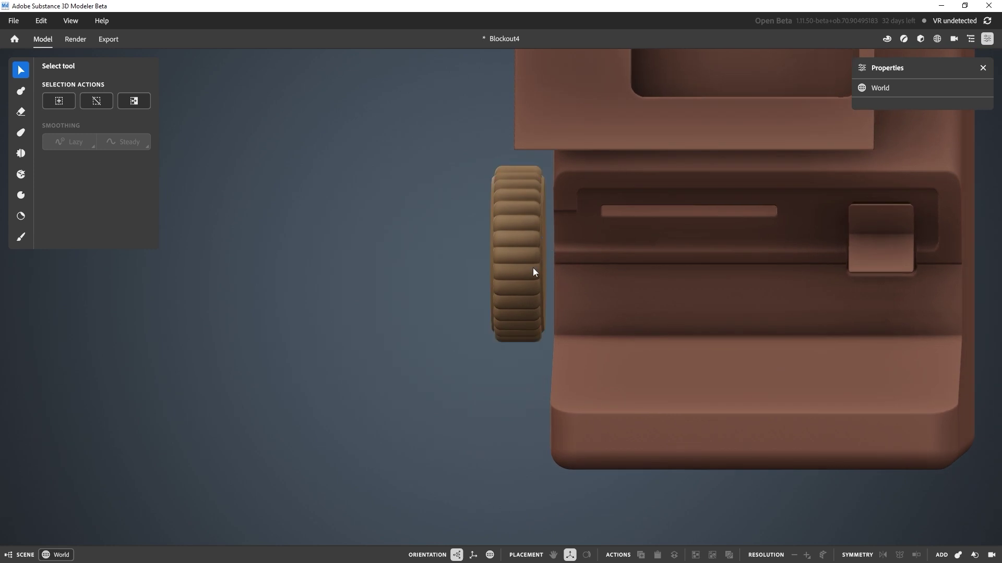
{"action": "middle_click_drag", "start_coordinate": [545, 265], "coordinate": [537, 266]}
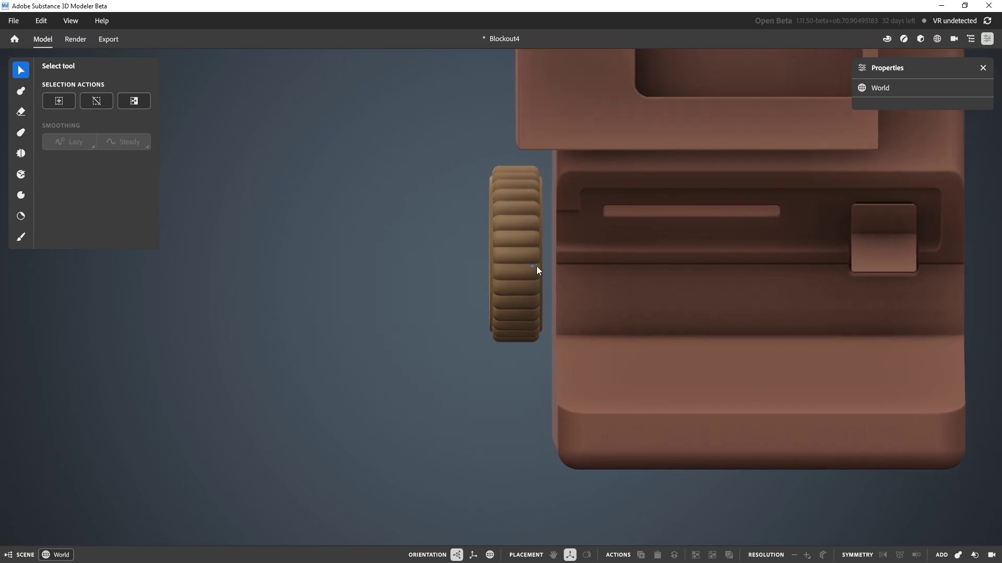
Duplicate the knob's central disc and reshape the copy into a slim shaft about a quarter of its diameter
{"action": "left_click", "coordinate": [502, 250]}
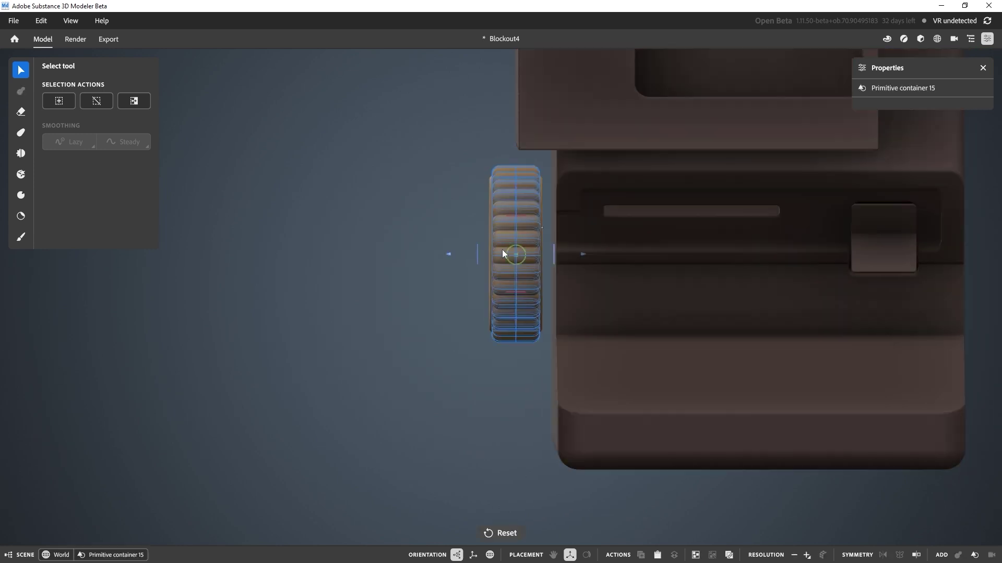
{"action": "middle_click_drag", "start_coordinate": [496, 221], "coordinate": [512, 237]}
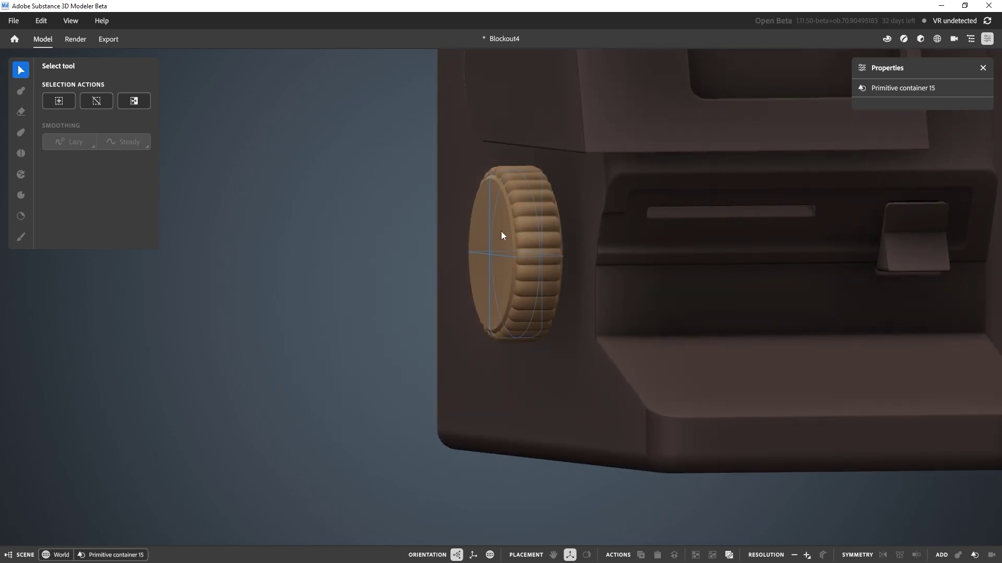
{"action": "left_click", "coordinate": [501, 230]}
{"action": "right_click", "coordinate": [496, 237]}
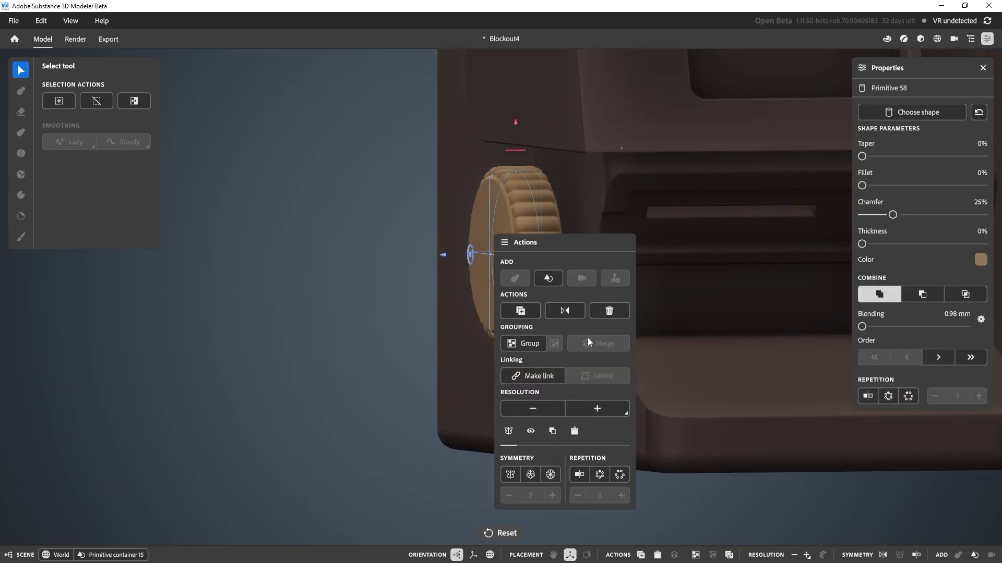
{"action": "left_click", "coordinate": [520, 311]}
{"action": "left_click_drag", "start_coordinate": [621, 150], "coordinate": [558, 232]}
{"action": "left_click_drag", "start_coordinate": [502, 254], "coordinate": [549, 255]}
{"action": "scroll", "coordinate": [549, 254], "scroll_direction": "up", "scroll_amount": 2}
{"action": "left_click_drag", "start_coordinate": [590, 180], "coordinate": [574, 211]}
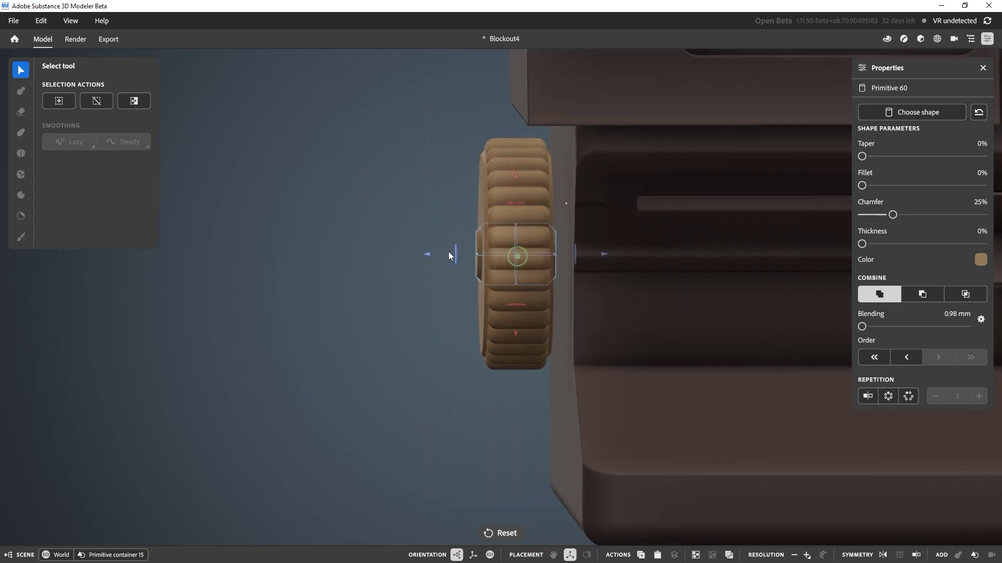
Move the shaft inward to bridge the gap to the device wall and set its chamfer to 0%
{"action": "left_click_drag", "start_coordinate": [426, 255], "coordinate": [452, 254]}
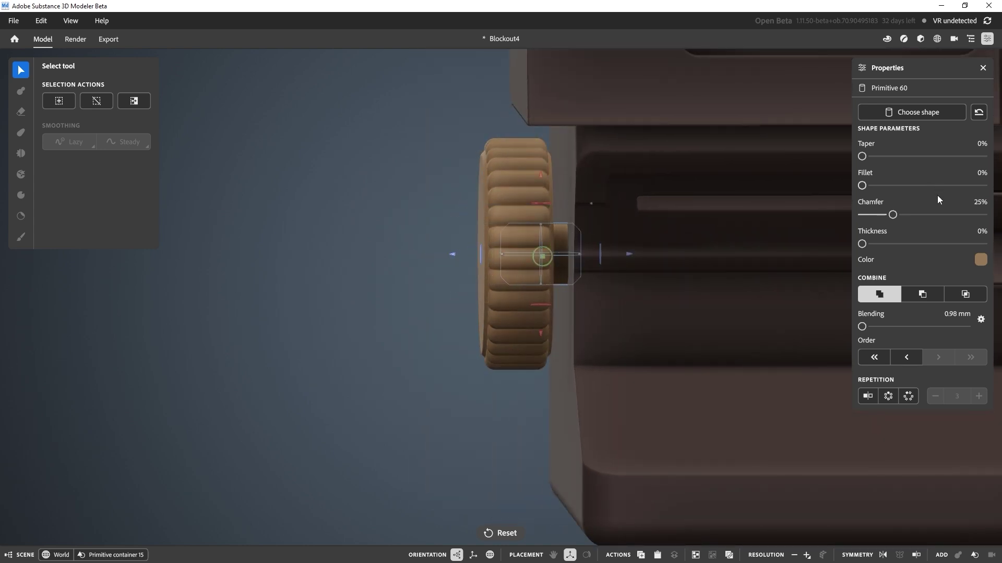
{"action": "left_click_drag", "start_coordinate": [897, 214], "coordinate": [850, 213]}
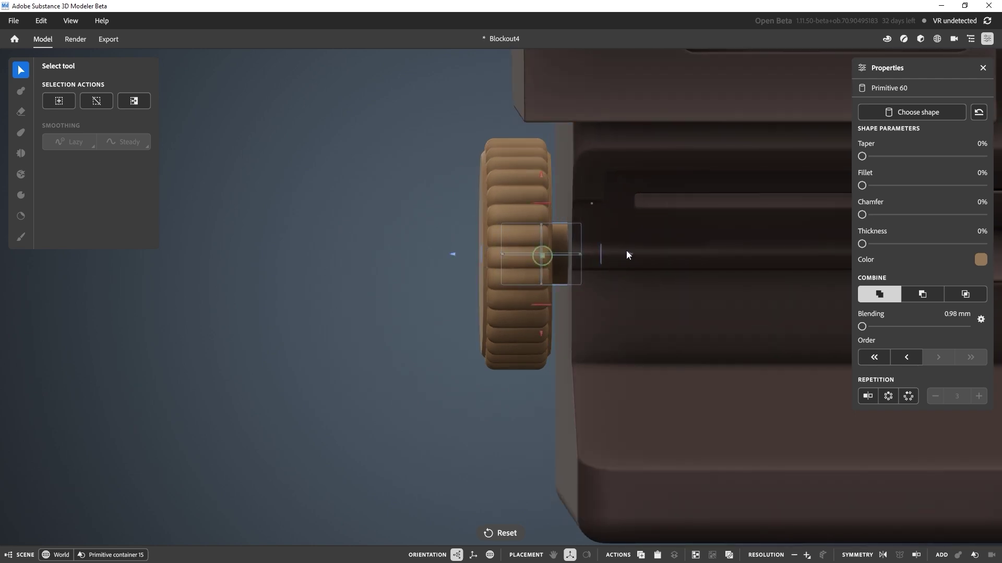
{"action": "key", "text": "Escape"}
{"action": "left_click_drag", "start_coordinate": [600, 255], "coordinate": [603, 255]}
{"action": "left_click", "coordinate": [470, 278]}
Examine the knob's size and placement on the whole device
{"action": "right_click_drag", "start_coordinate": [470, 279], "coordinate": [512, 126], "text": "alt"}
{"action": "middle_click_drag", "start_coordinate": [787, 163], "coordinate": [568, 268], "text": "alt"}
{"action": "right_click_drag", "start_coordinate": [568, 268], "coordinate": [595, 308]}
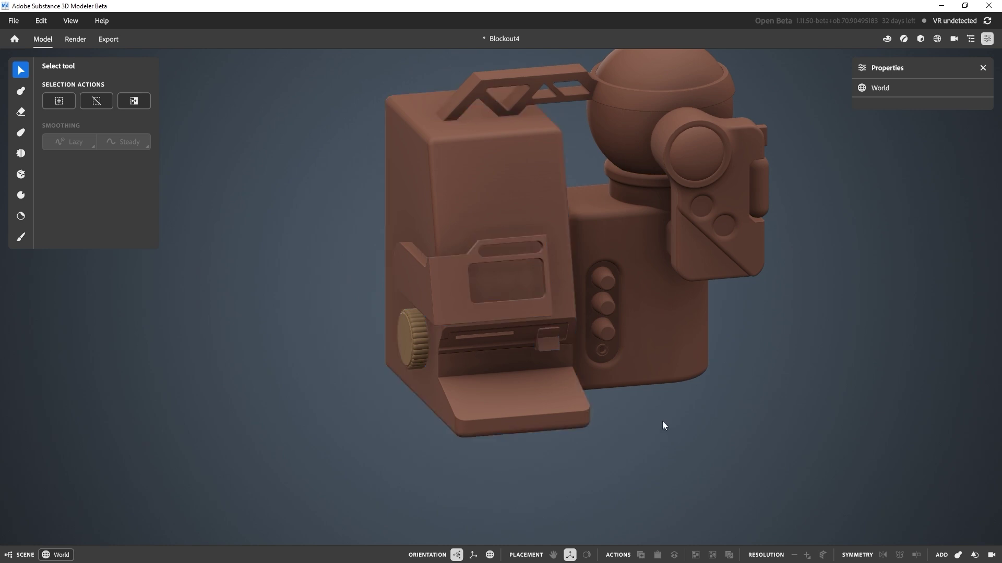
{"action": "right_click_drag", "start_coordinate": [556, 372], "coordinate": [628, 405]}
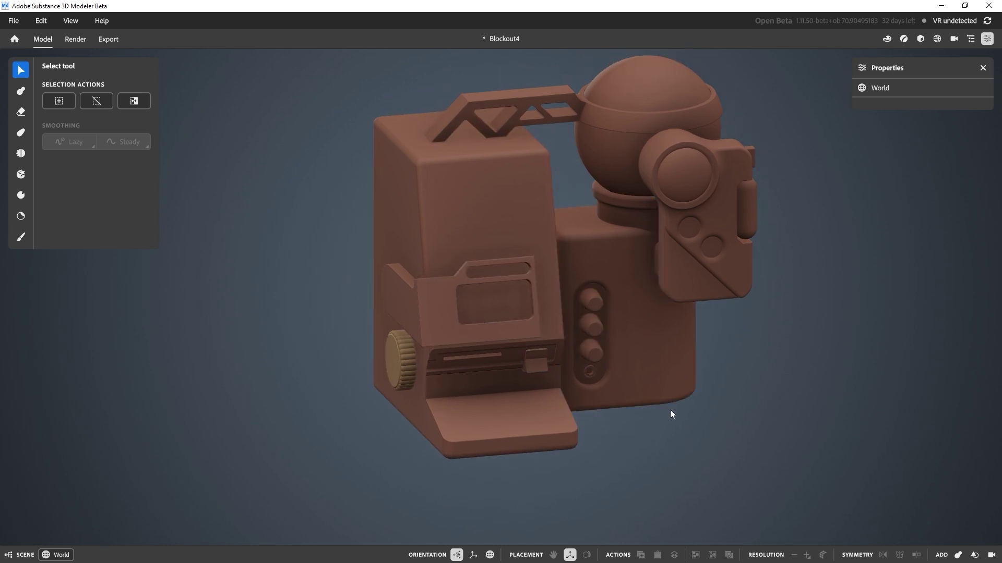
{"action": "right_click_drag", "start_coordinate": [678, 469], "coordinate": [626, 418]}
{"action": "scroll", "coordinate": [611, 397], "scroll_direction": "up", "scroll_amount": 6}
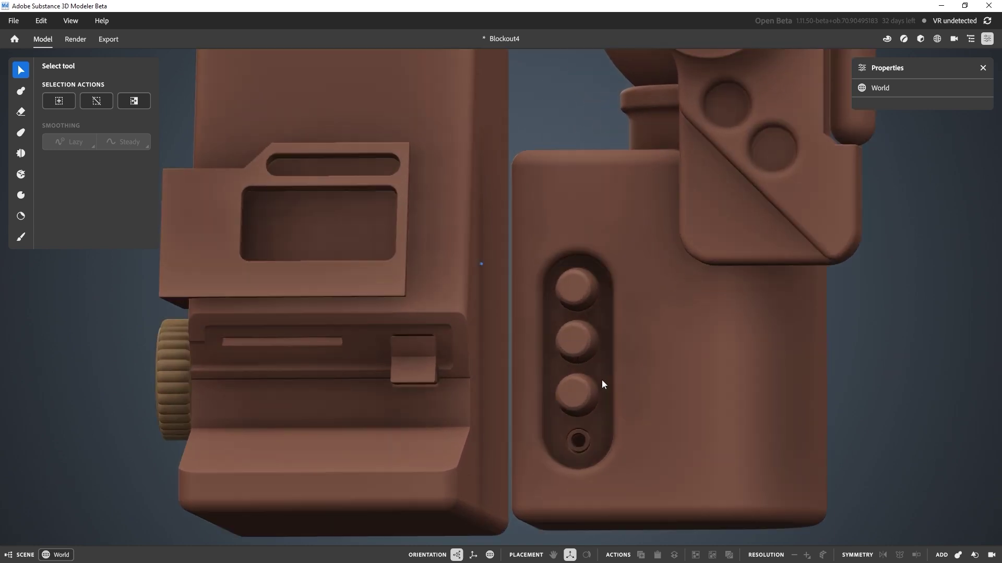
Examine the three linked cylindrical buttons in the rounded recess on the front of the second body
{"action": "middle_click_drag", "start_coordinate": [603, 384], "coordinate": [548, 322]}
{"action": "right_click_drag", "start_coordinate": [548, 322], "coordinate": [525, 332]}
{"action": "middle_click_drag", "start_coordinate": [524, 332], "coordinate": [557, 344]}
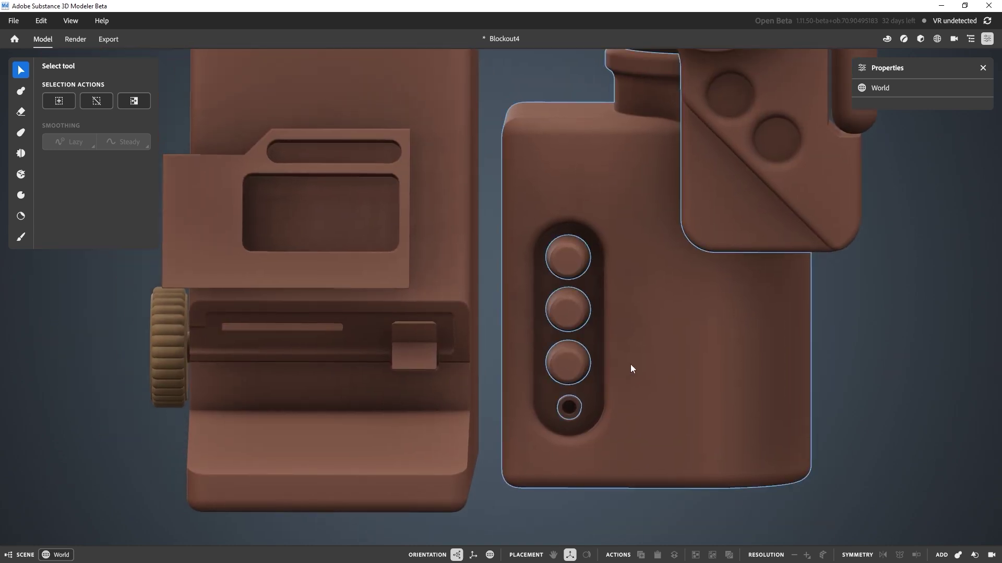
{"action": "right_click_drag", "start_coordinate": [630, 364], "coordinate": [580, 277]}
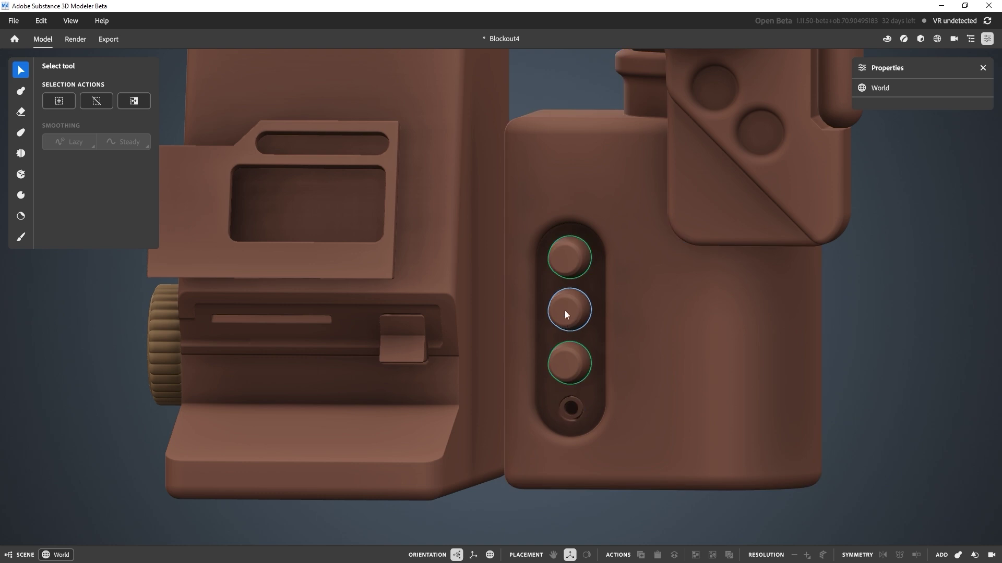
{"action": "right_click_drag", "start_coordinate": [565, 322], "coordinate": [550, 287]}
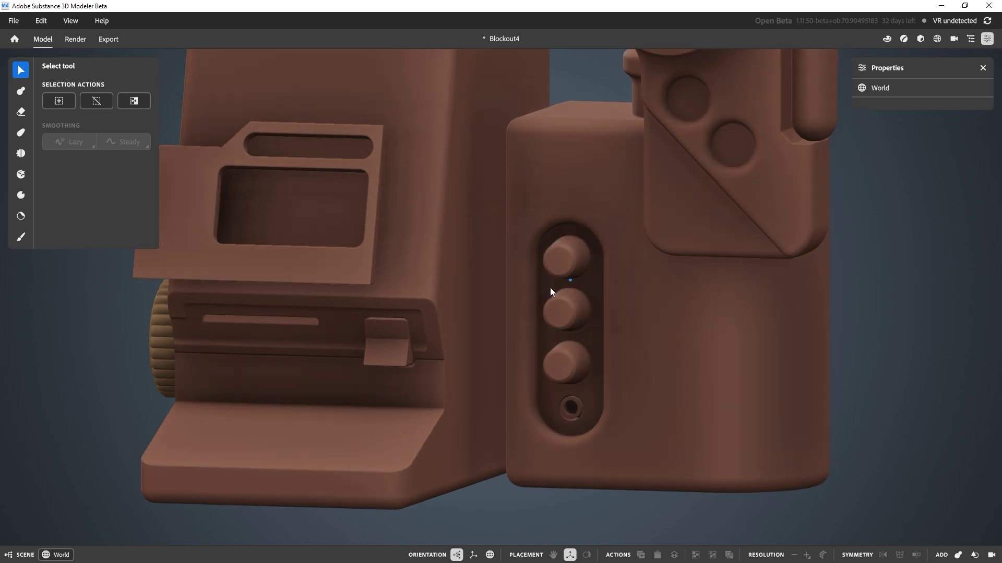
{"action": "left_click", "coordinate": [572, 261]}
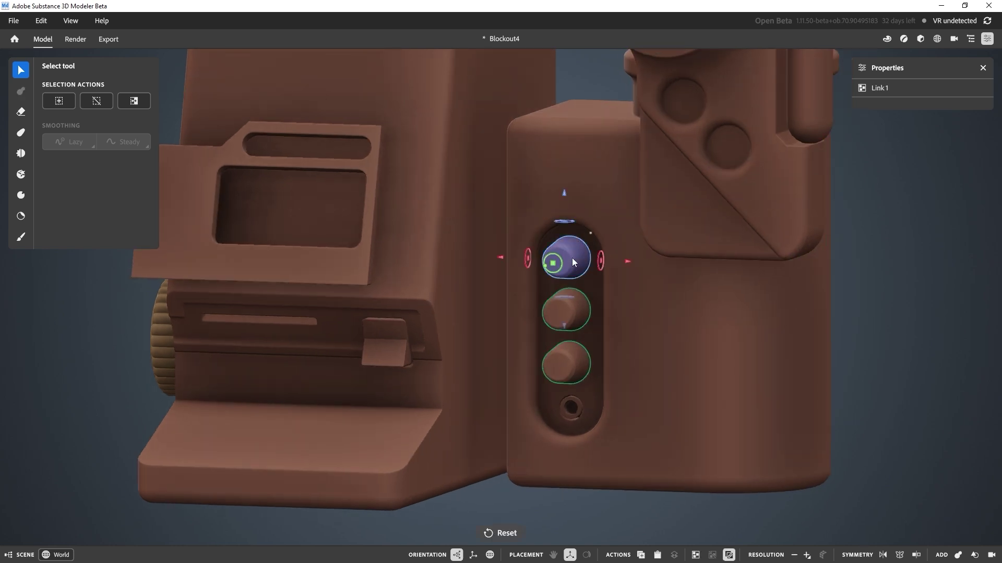
{"action": "scroll", "coordinate": [572, 252], "scroll_direction": "up", "scroll_amount": 5}
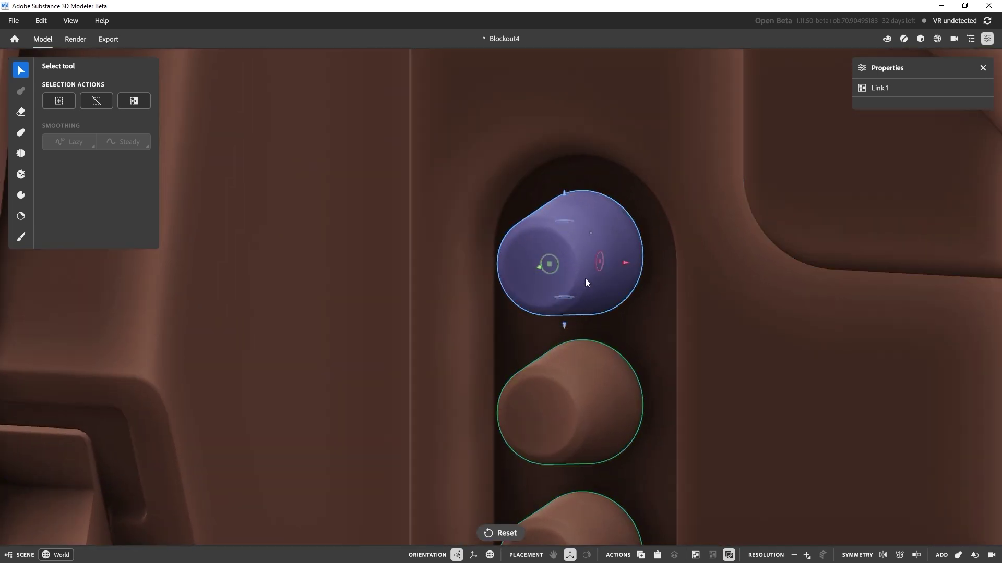
{"action": "middle_click_drag", "start_coordinate": [593, 335], "coordinate": [499, 214]}
{"action": "scroll", "coordinate": [516, 245], "scroll_direction": "down", "scroll_amount": 5}
{"action": "middle_click_drag", "start_coordinate": [597, 415], "coordinate": [646, 364]}
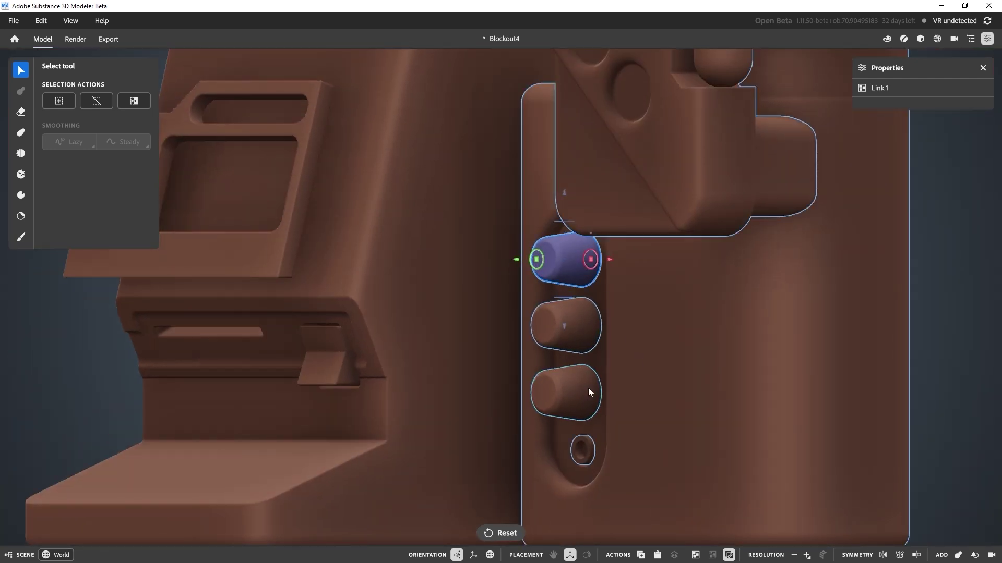
{"action": "left_click", "coordinate": [940, 302]}
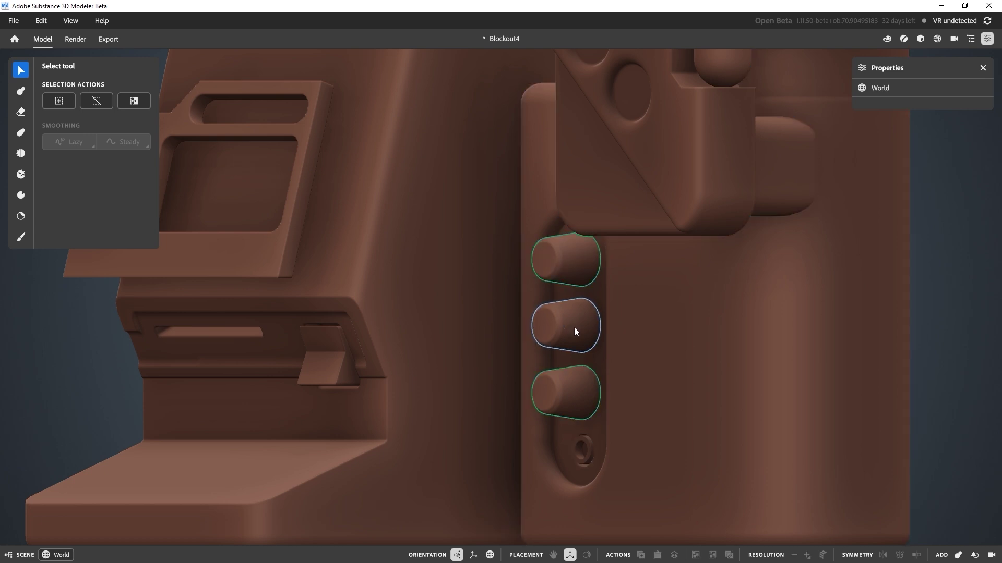
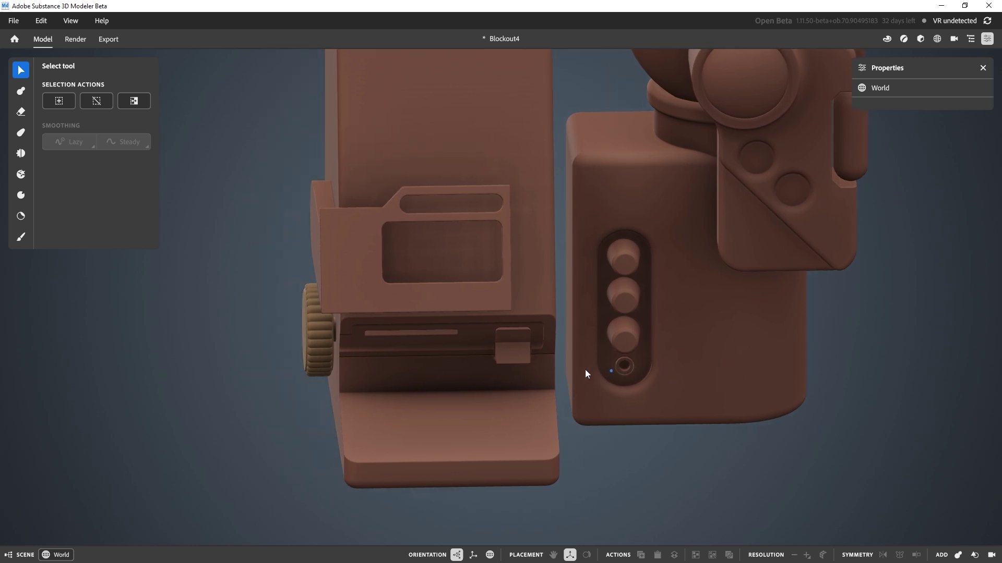
{"action": "middle_click_drag", "start_coordinate": [651, 346], "coordinate": [605, 317], "text": "alt"}
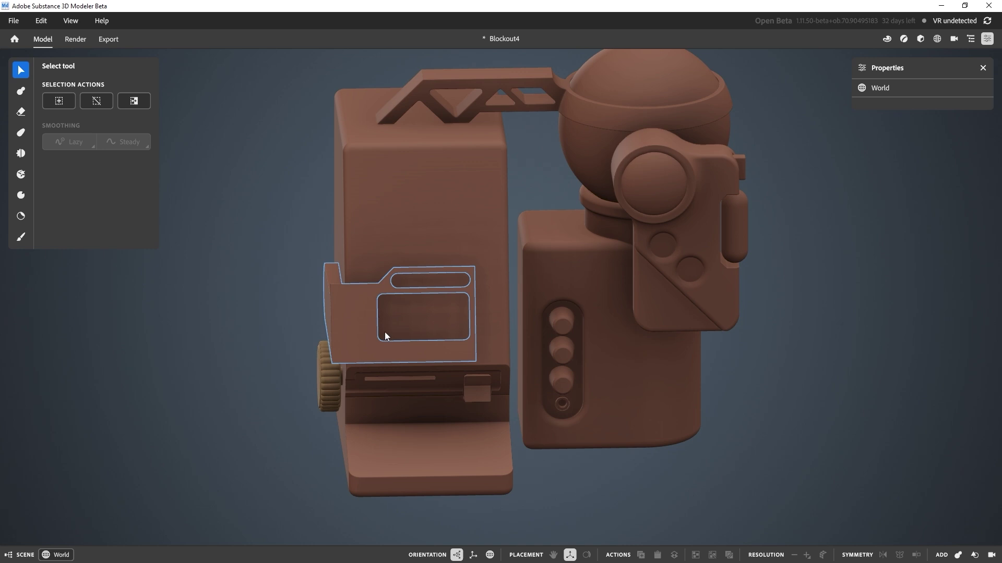
Enter the left body's group and duplicate the subtractive block that shapes the sloped shelf at its foot
{"action": "middle_click_drag", "start_coordinate": [432, 388], "coordinate": [436, 344], "text": "alt"}
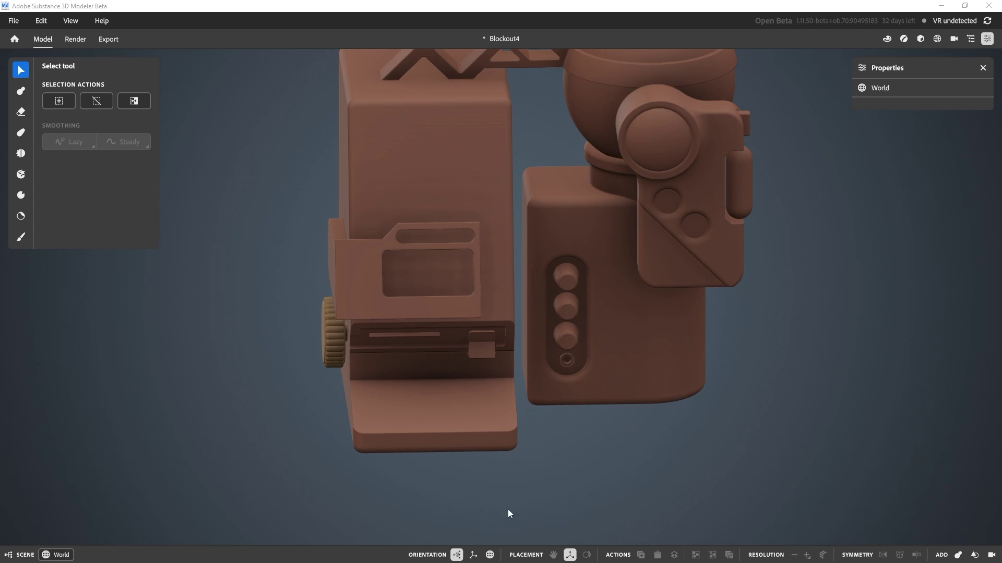
{"action": "double_click", "coordinate": [485, 423]}
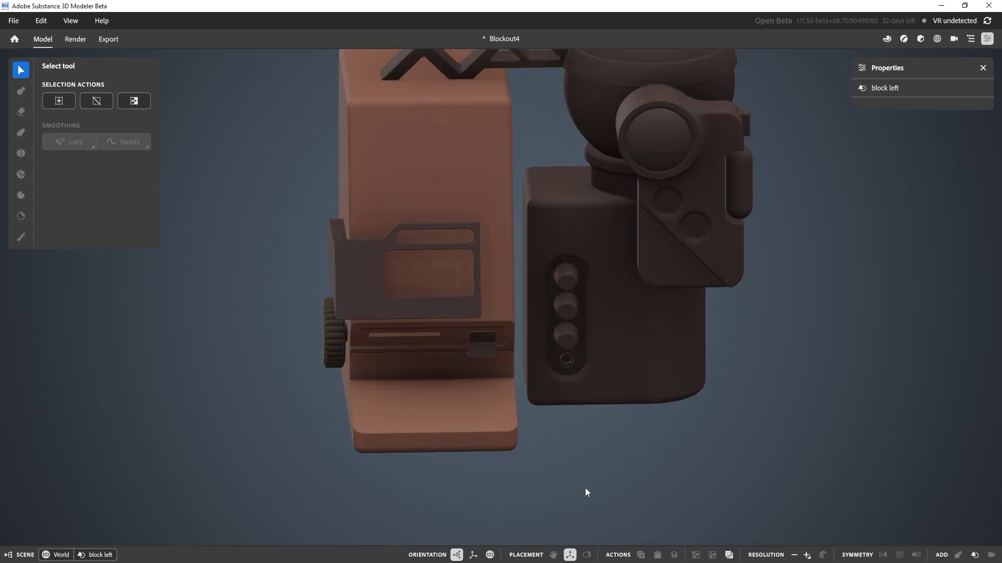
{"action": "left_click_drag", "start_coordinate": [597, 431], "coordinate": [470, 444], "text": "alt"}
{"action": "middle_click_drag", "start_coordinate": [443, 454], "coordinate": [660, 340], "text": "alt"}
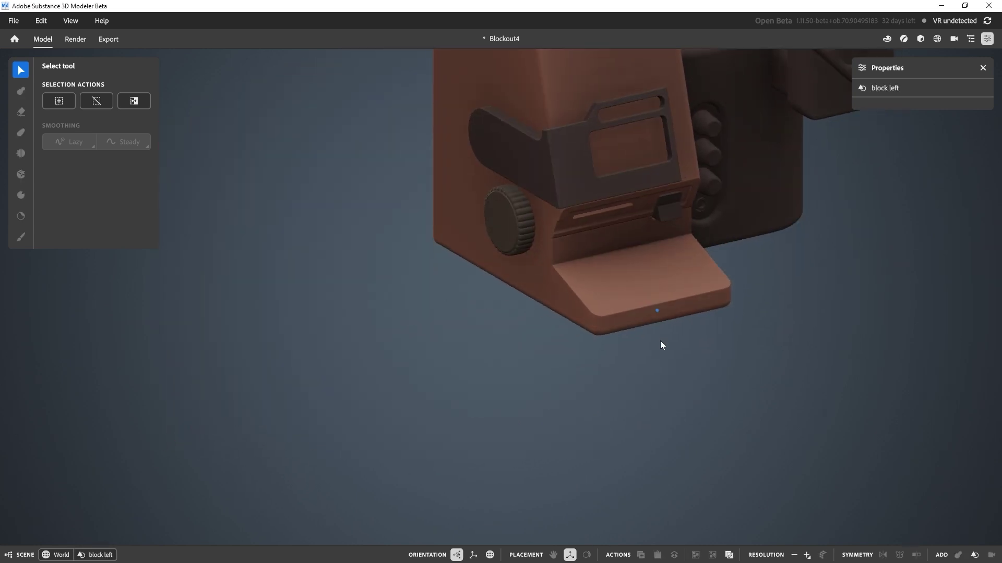
{"action": "right_click_drag", "start_coordinate": [659, 334], "coordinate": [725, 391], "text": "alt"}
{"action": "middle_click_drag", "start_coordinate": [710, 248], "coordinate": [620, 380], "text": "alt"}
{"action": "left_click", "coordinate": [534, 378]}
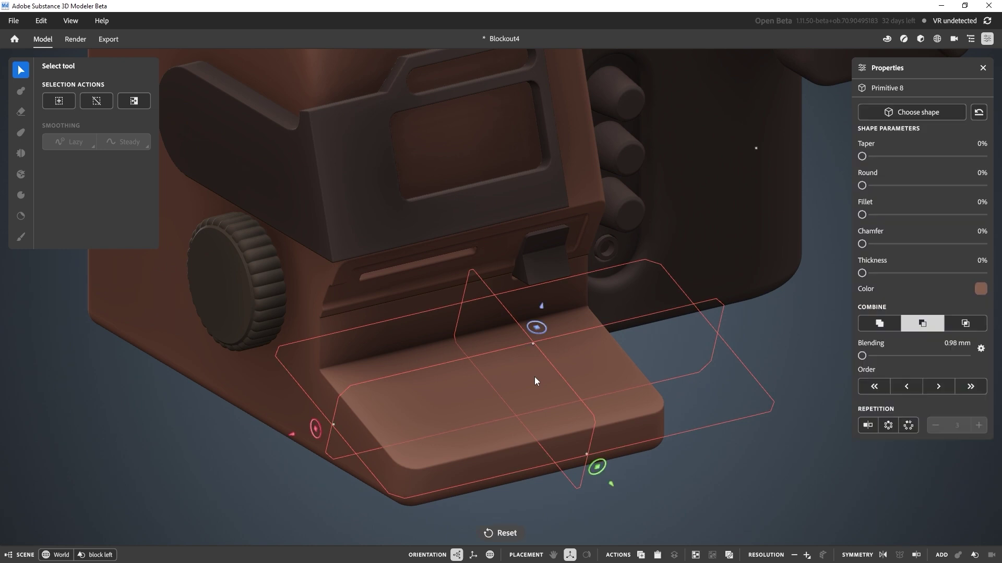
{"action": "mouse_move", "coordinate": [562, 345]}
{"action": "right_mouse_down"}
{"action": "mouse_move", "coordinate": [612, 342]}
{"action": "mouse_move", "coordinate": [575, 355]}
{"action": "right_mouse_up"}
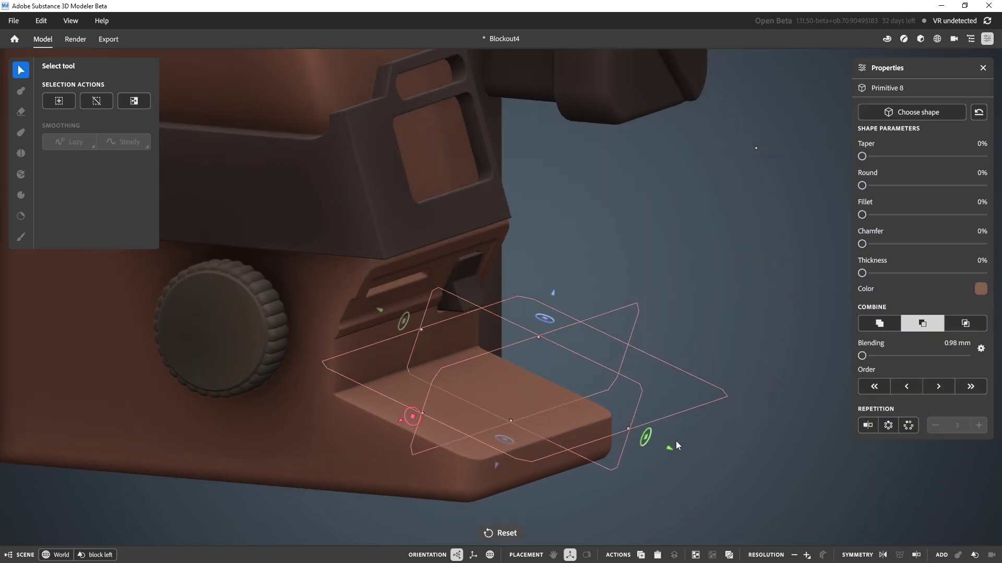
{"action": "mouse_move", "coordinate": [552, 296]}
{"action": "left_mouse_down"}
{"action": "mouse_move", "coordinate": [578, 261]}
{"action": "mouse_move", "coordinate": [563, 292]}
{"action": "left_mouse_up"}
{"action": "key", "text": "ctrl+z"}
{"action": "right_click", "coordinate": [547, 330]}
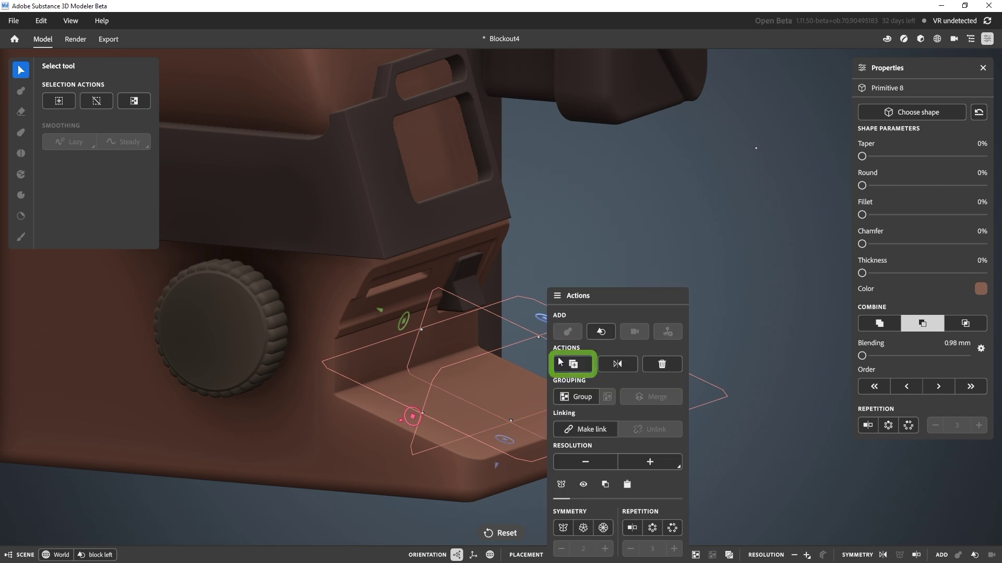
{"action": "left_click", "coordinate": [576, 370]}
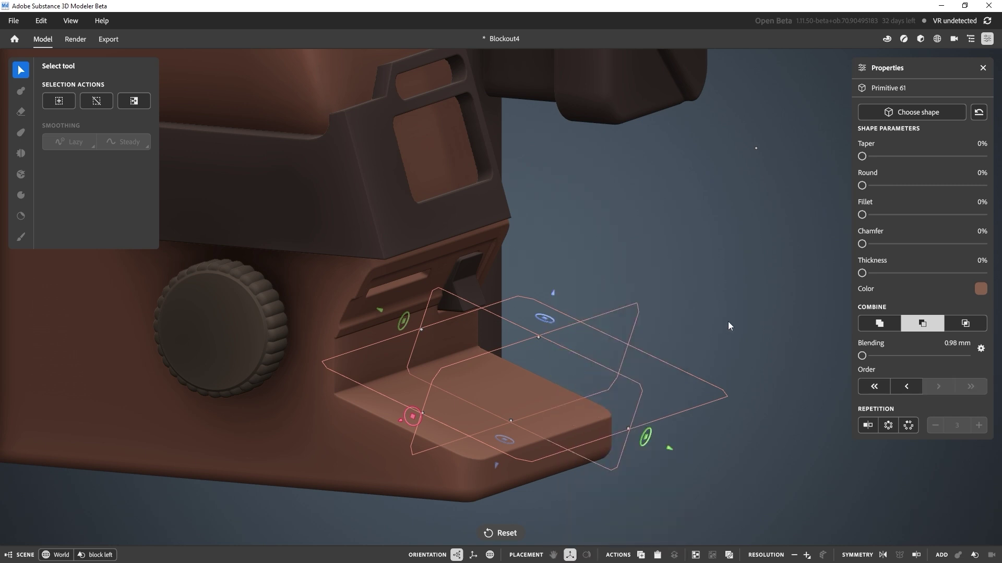
Lower the duplicated cutter into the shelf and shrink its size, depth and width to carve a rectangular recess with a rim all around
{"action": "middle_click_drag", "start_coordinate": [520, 364], "coordinate": [551, 312]}
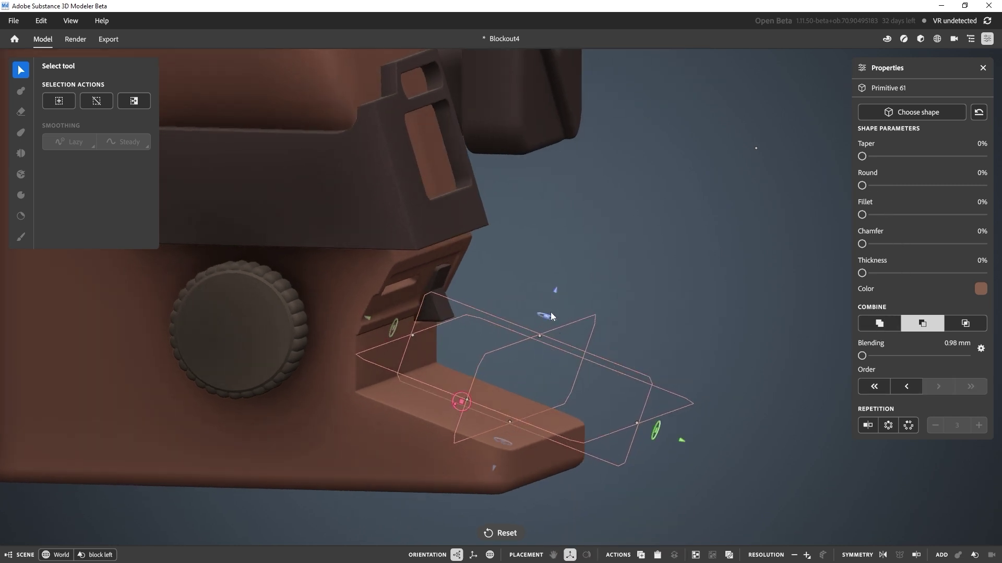
{"action": "left_click_drag", "start_coordinate": [555, 293], "coordinate": [553, 302]}
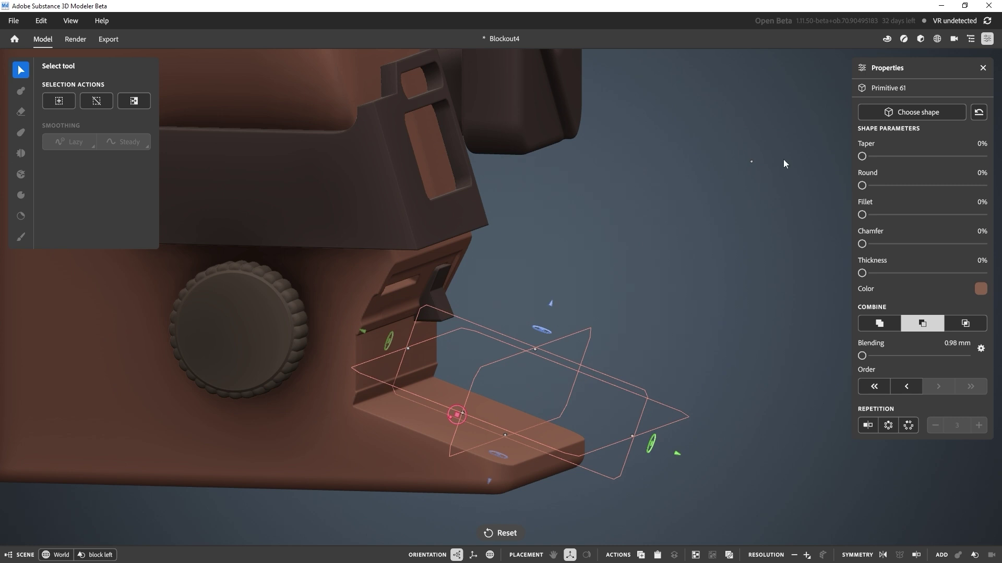
{"action": "left_click_drag", "start_coordinate": [752, 161], "coordinate": [700, 235]}
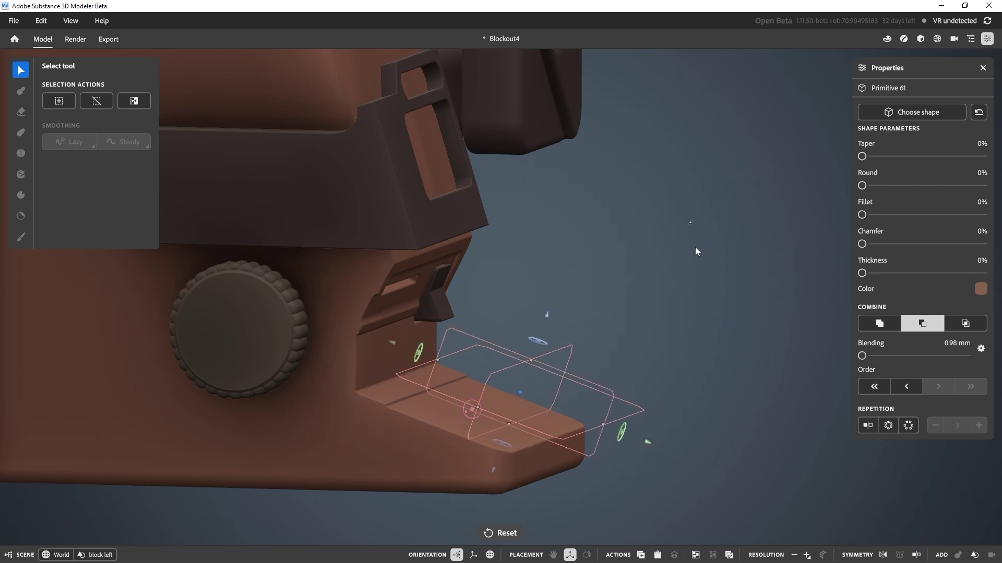
{"action": "middle_click_drag", "start_coordinate": [695, 247], "coordinate": [522, 324]}
{"action": "left_click_drag", "start_coordinate": [547, 319], "coordinate": [542, 333]}
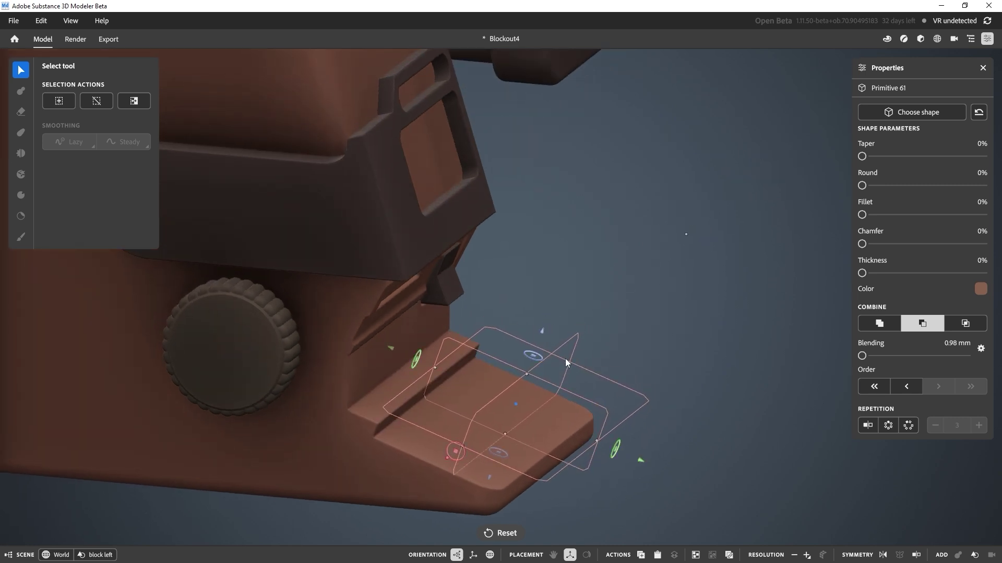
{"action": "left_click_drag", "start_coordinate": [597, 441], "coordinate": [540, 415]}
{"action": "middle_click_drag", "start_coordinate": [552, 400], "coordinate": [334, 380]}
{"action": "left_click_drag", "start_coordinate": [309, 421], "coordinate": [351, 420]}
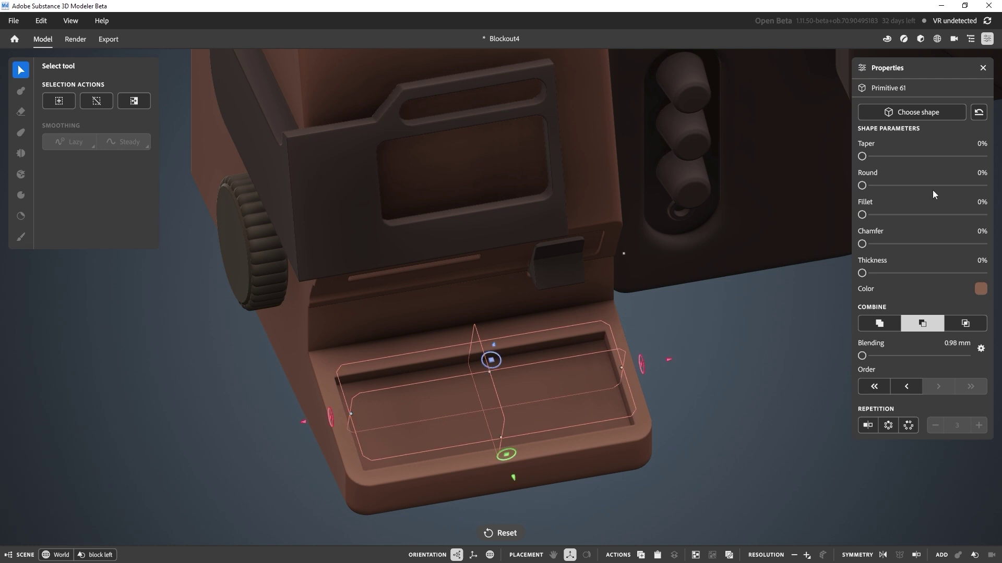
Set the shelf recess cutter's Round to 34% and pull in its right side to leave a wide margin there
{"action": "left_click_drag", "start_coordinate": [864, 187], "coordinate": [909, 184]}
{"action": "left_click_drag", "start_coordinate": [730, 344], "coordinate": [612, 354], "text": "alt"}
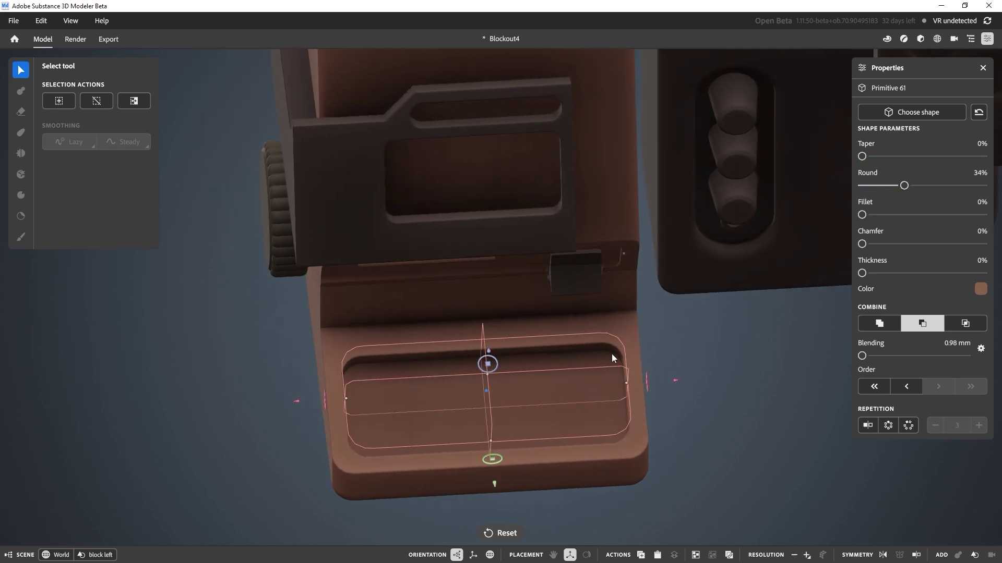
{"action": "left_click_drag", "start_coordinate": [628, 387], "coordinate": [554, 387]}
Raise the cutter to make the shelf recess shallower and set its Round to 13%
{"action": "left_click_drag", "start_coordinate": [554, 386], "coordinate": [558, 394], "text": "alt"}
{"action": "middle_click_drag", "start_coordinate": [557, 399], "coordinate": [484, 307]}
{"action": "left_click_drag", "start_coordinate": [479, 316], "coordinate": [483, 311]}
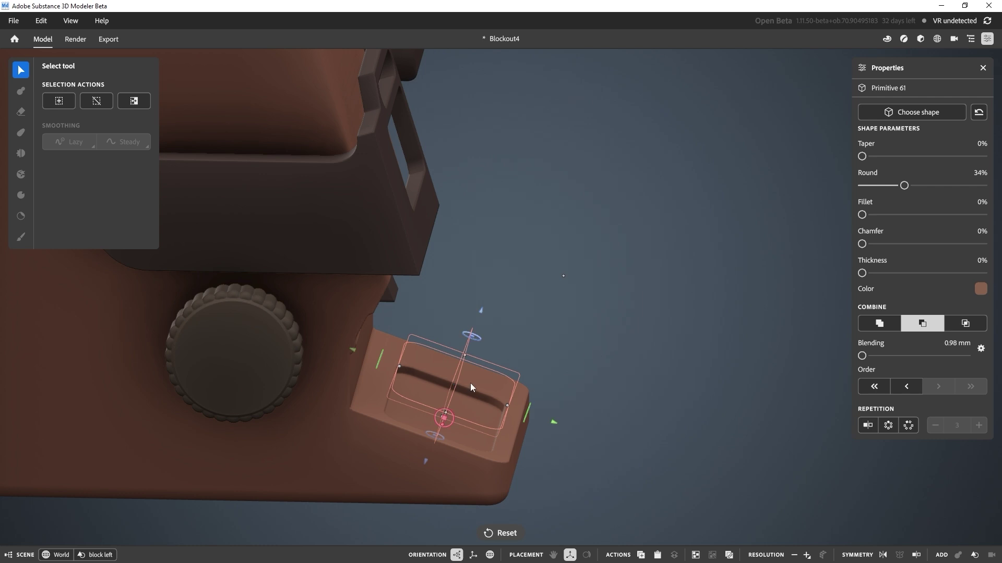
{"action": "middle_click_drag", "start_coordinate": [386, 362], "coordinate": [361, 420]}
{"action": "left_click_drag", "start_coordinate": [904, 186], "coordinate": [878, 187]}
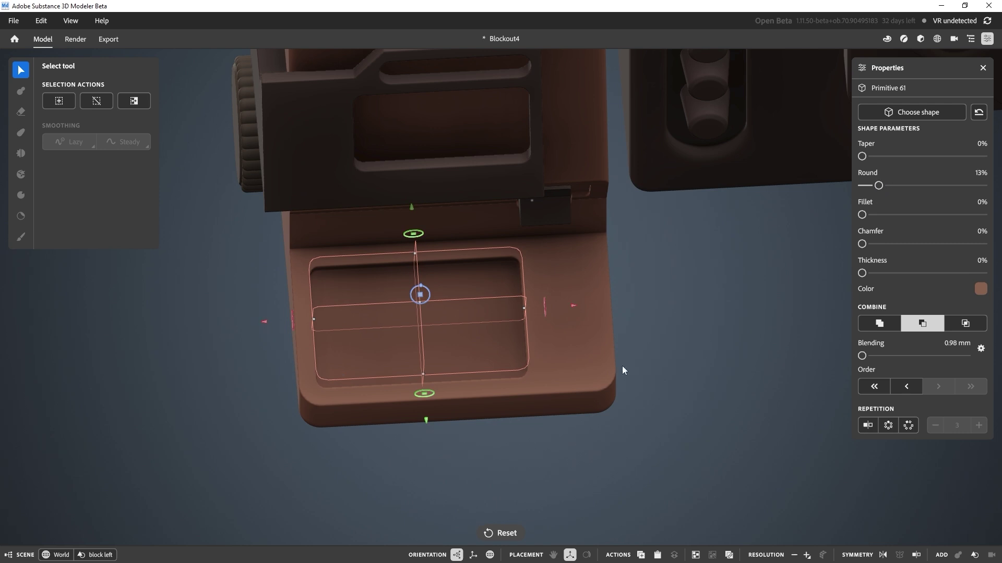
{"action": "middle_click_drag", "start_coordinate": [622, 366], "coordinate": [538, 375]}
{"action": "left_click", "coordinate": [623, 393]}
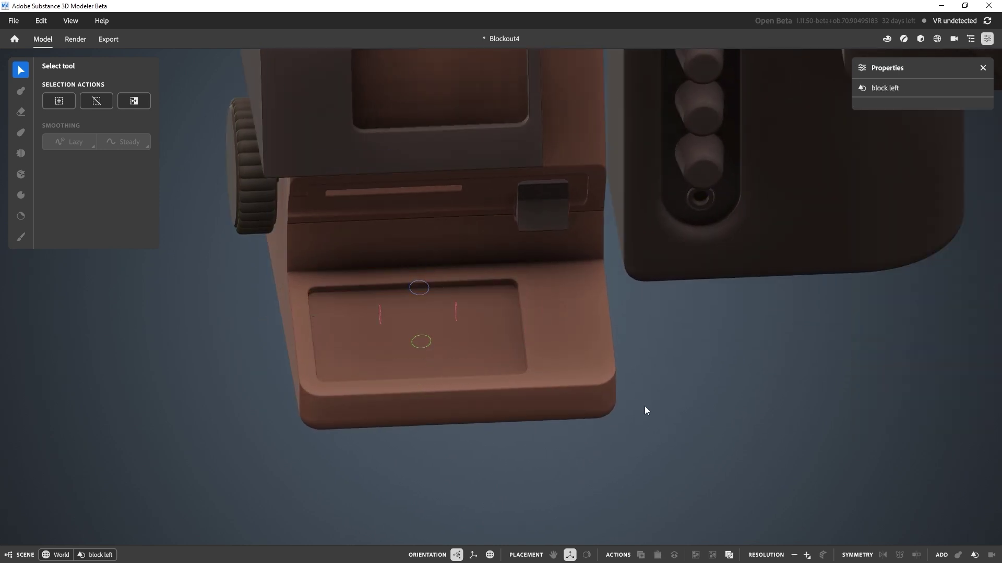
Duplicate the large subtractive block that cuts the left body's sloped upper face
{"action": "middle_click_drag", "start_coordinate": [577, 406], "coordinate": [510, 357]}
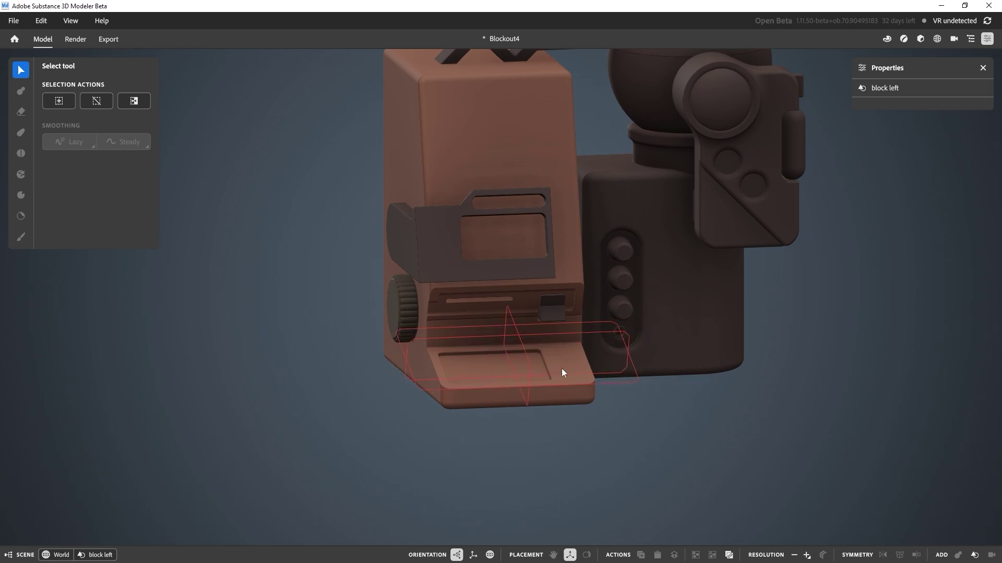
{"action": "middle_click_drag", "start_coordinate": [561, 368], "coordinate": [508, 372]}
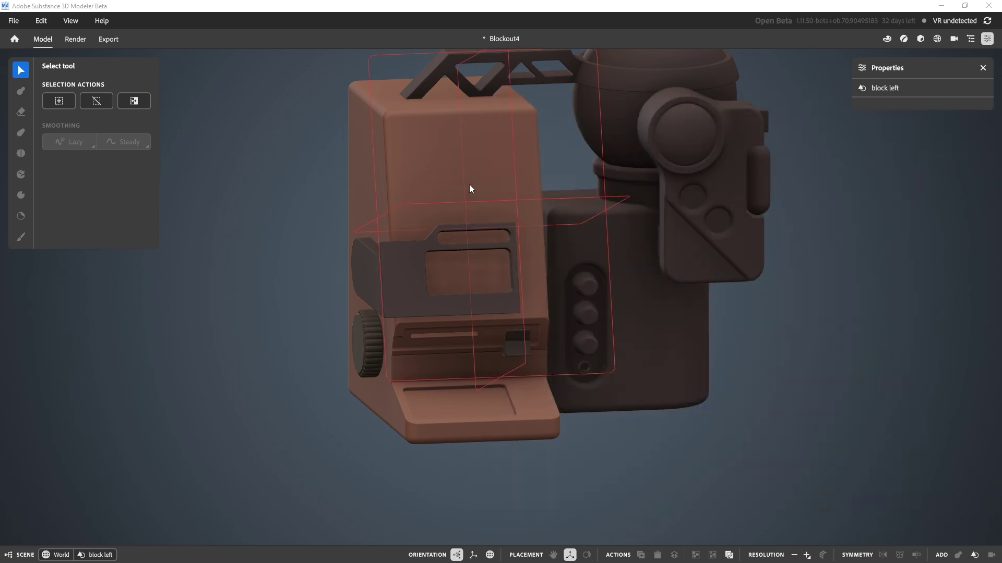
{"action": "left_click", "coordinate": [469, 185]}
{"action": "right_click_drag", "start_coordinate": [468, 186], "coordinate": [323, 191]}
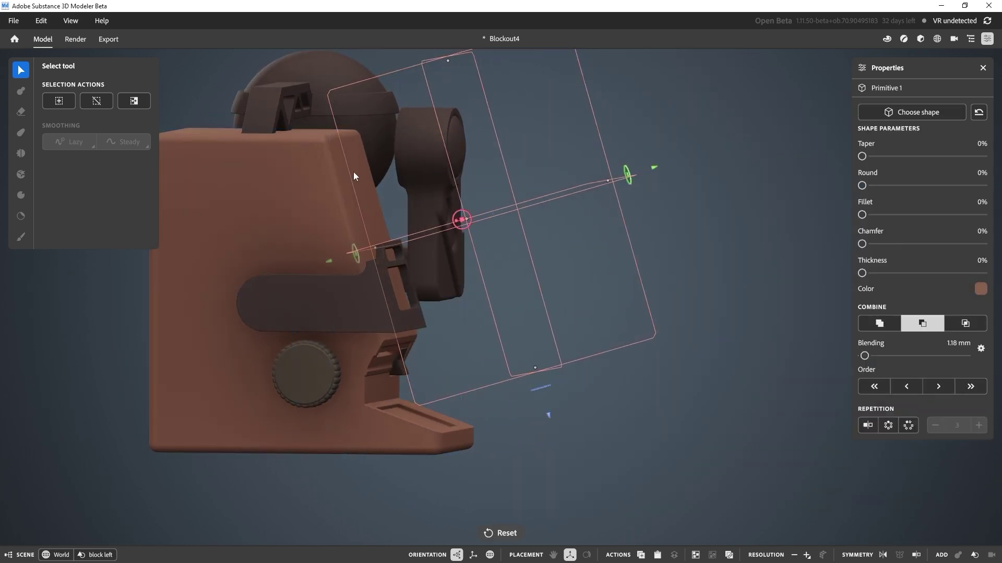
{"action": "right_click", "coordinate": [573, 201]}
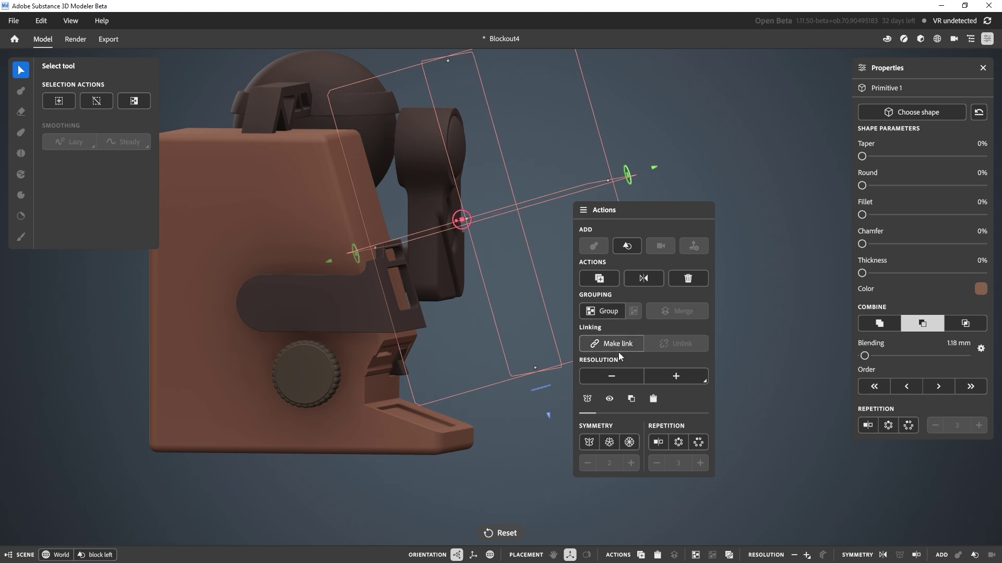
{"action": "left_click", "coordinate": [607, 275]}
Push the duplicated block into the sloped upper face and scale it down to carve a rectangular recess
{"action": "middle_click_drag", "start_coordinate": [564, 163], "coordinate": [659, 251]}
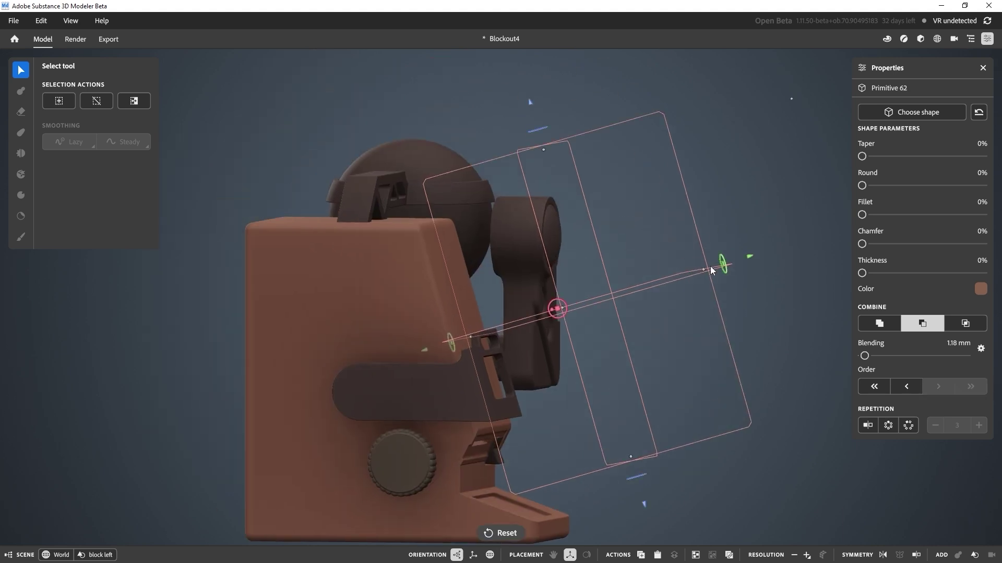
{"action": "left_click_drag", "start_coordinate": [746, 256], "coordinate": [722, 264]}
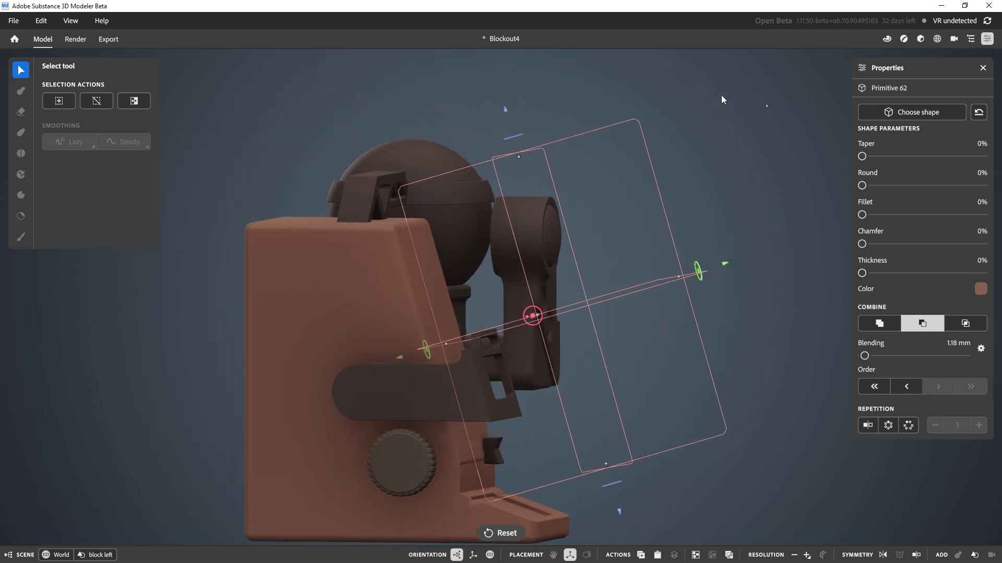
{"action": "left_click_drag", "start_coordinate": [765, 107], "coordinate": [671, 204]}
{"action": "left_click_drag", "start_coordinate": [671, 272], "coordinate": [474, 267]}
{"action": "right_click_drag", "start_coordinate": [474, 267], "coordinate": [521, 305], "text": "alt"}
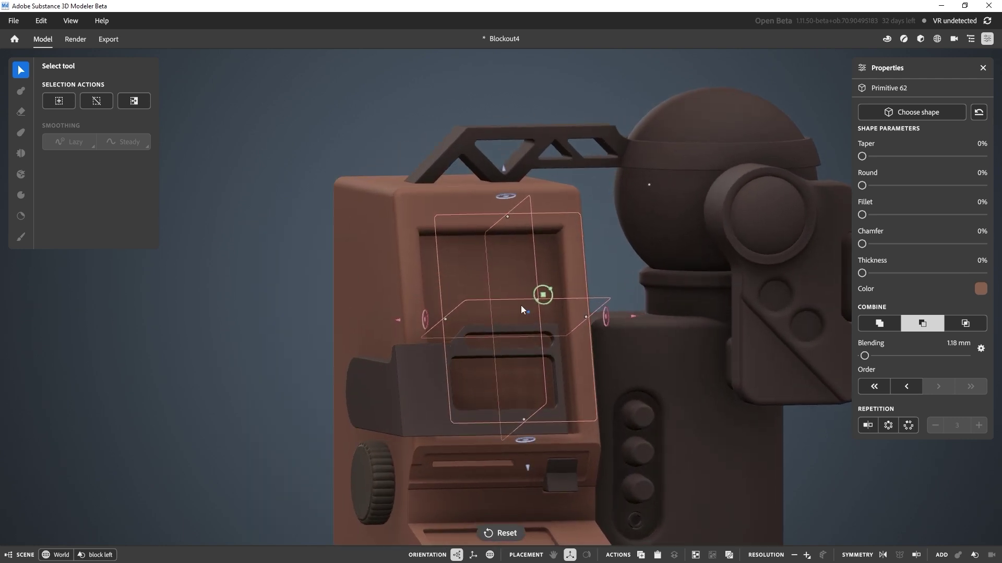
{"action": "left_click_drag", "start_coordinate": [520, 305], "coordinate": [477, 306], "text": "alt"}
{"action": "middle_click_drag", "start_coordinate": [484, 224], "coordinate": [495, 295], "text": "alt"}
Reselect the upper recess cutter and scale it down slightly to widen the border around the opening
{"action": "left_click", "coordinate": [465, 176]}
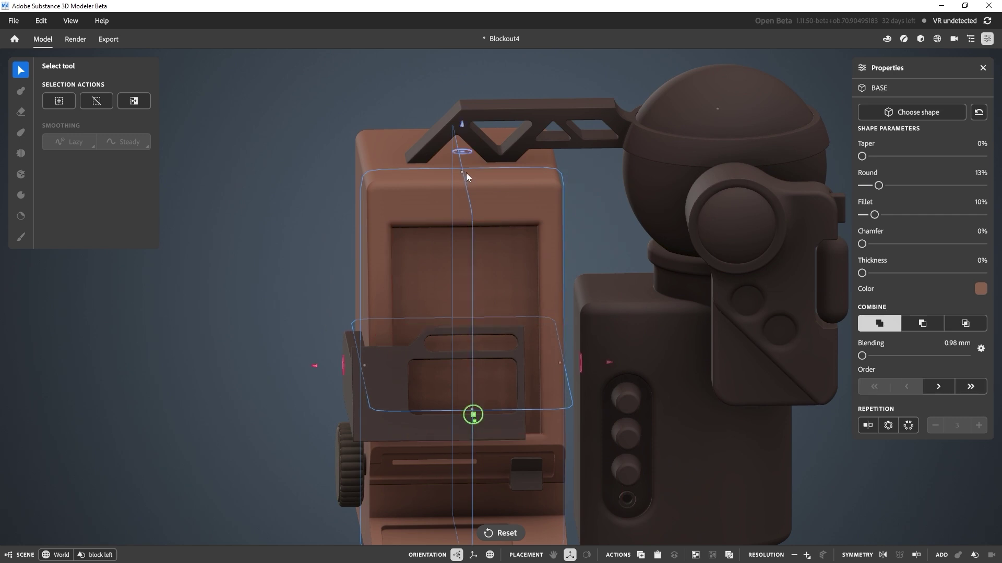
{"action": "left_click", "coordinate": [492, 286]}
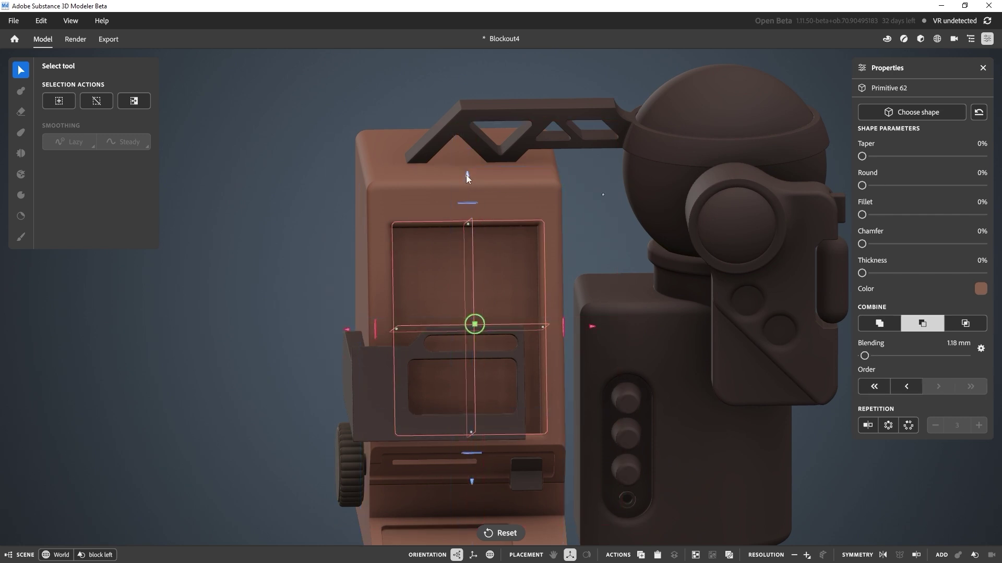
{"action": "middle_click_drag", "start_coordinate": [468, 161], "coordinate": [510, 194]}
{"action": "middle_click_drag", "start_coordinate": [505, 318], "coordinate": [494, 275], "text": "alt"}
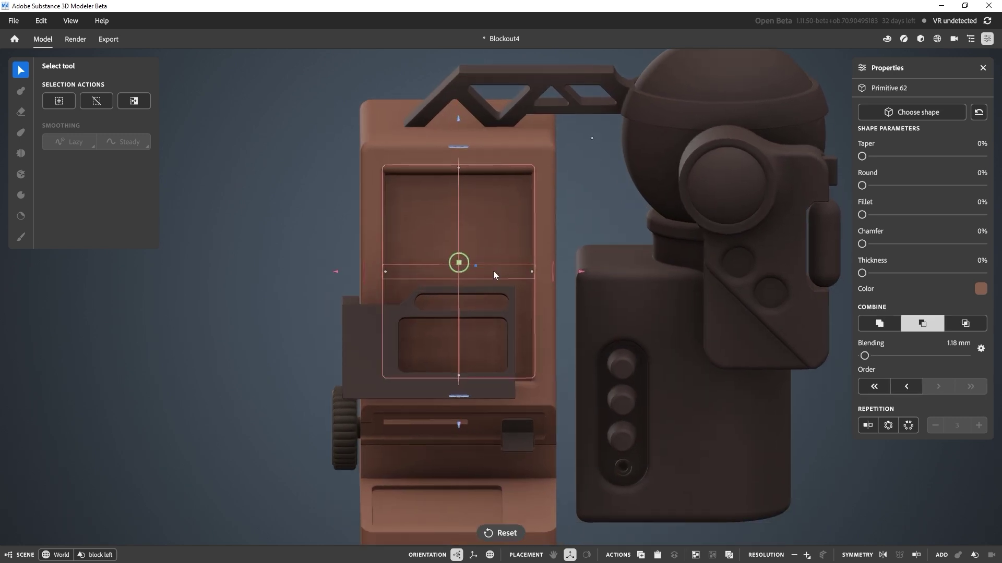
{"action": "right_click_drag", "start_coordinate": [377, 172], "coordinate": [414, 241], "text": "alt"}
{"action": "left_click_drag", "start_coordinate": [414, 241], "coordinate": [411, 219], "text": "alt"}
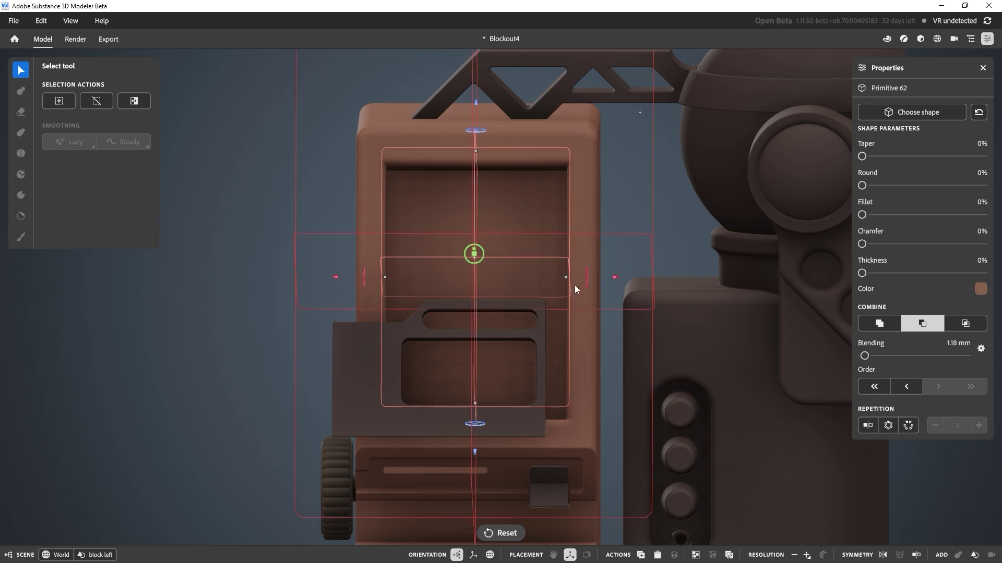
{"action": "left_click_drag", "start_coordinate": [639, 113], "coordinate": [616, 135]}
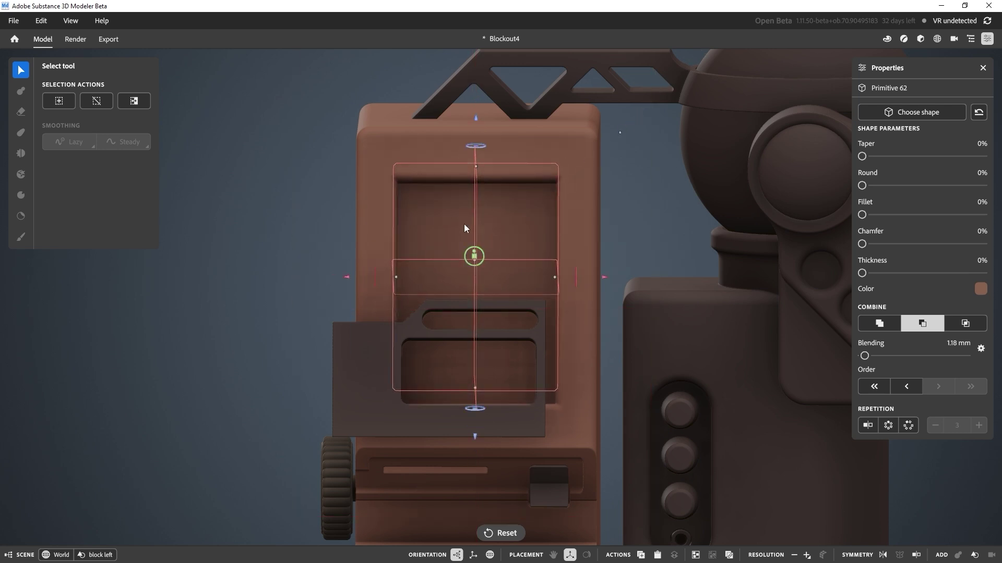
Stretch the upper recess cutter slightly taller and push it deeper into the body
{"action": "left_click_drag", "start_coordinate": [464, 224], "coordinate": [585, 244], "text": "alt"}
{"action": "left_click_drag", "start_coordinate": [648, 250], "coordinate": [522, 270], "text": "alt"}
{"action": "middle_click_drag", "start_coordinate": [523, 273], "coordinate": [471, 259]}
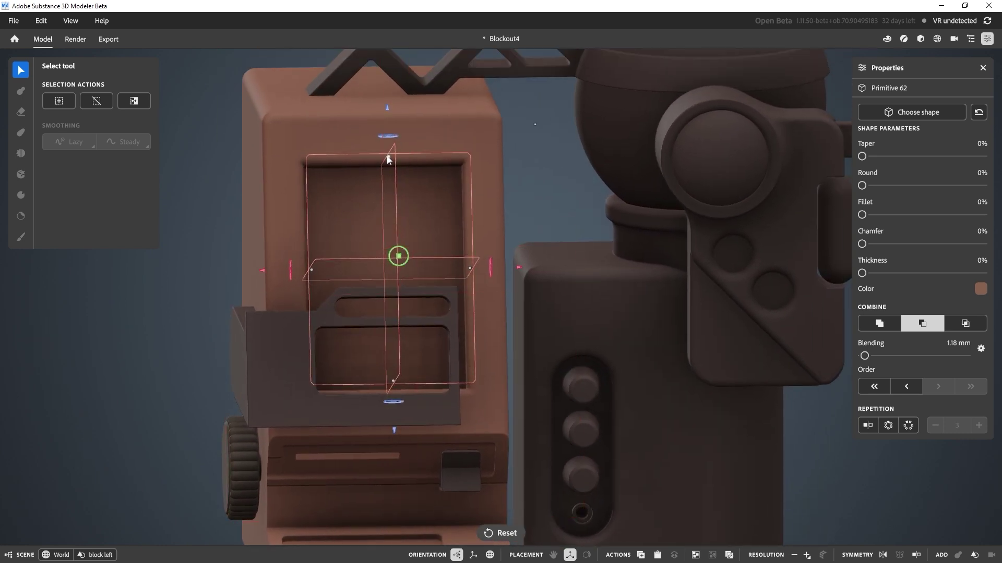
{"action": "left_click_drag", "start_coordinate": [388, 157], "coordinate": [389, 142]}
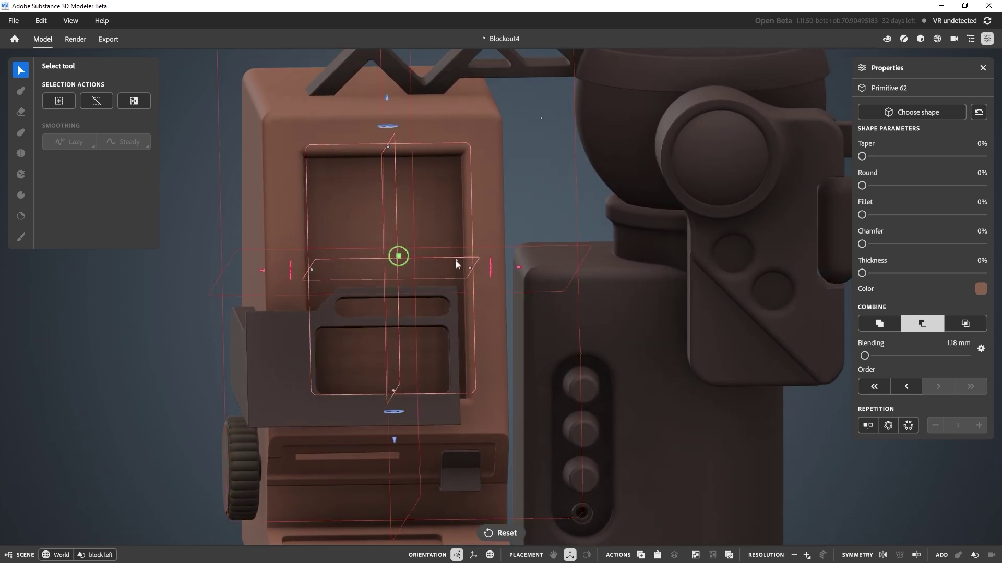
{"action": "middle_click_drag", "start_coordinate": [476, 267], "coordinate": [510, 272]}
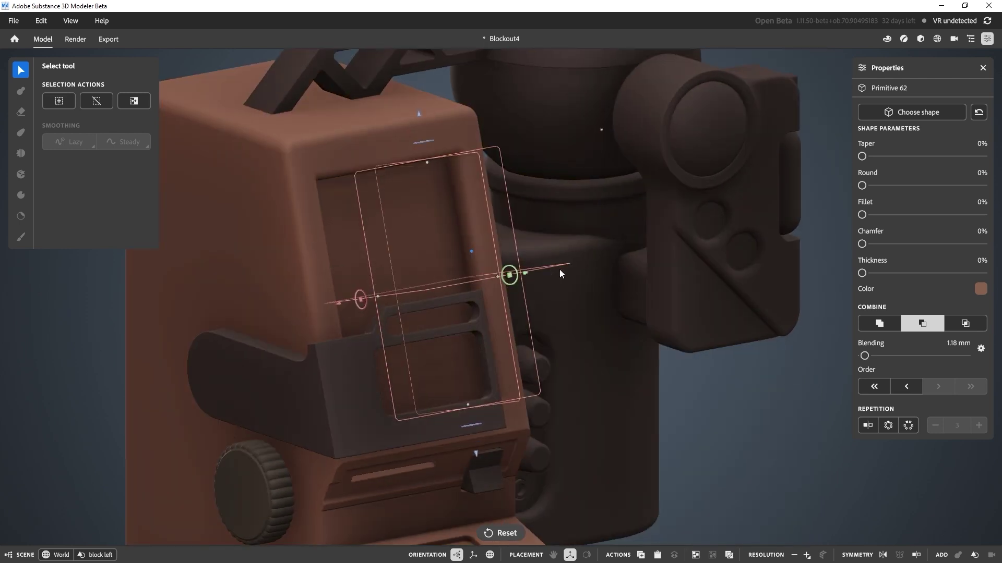
{"action": "left_click_drag", "start_coordinate": [510, 272], "coordinate": [515, 274]}
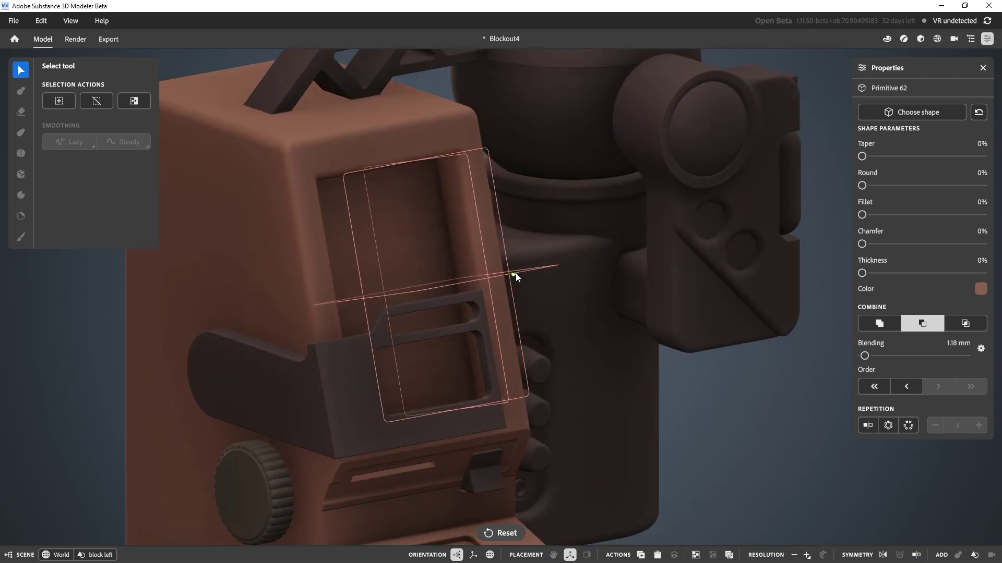
{"action": "middle_click_drag", "start_coordinate": [516, 274], "coordinate": [430, 261]}
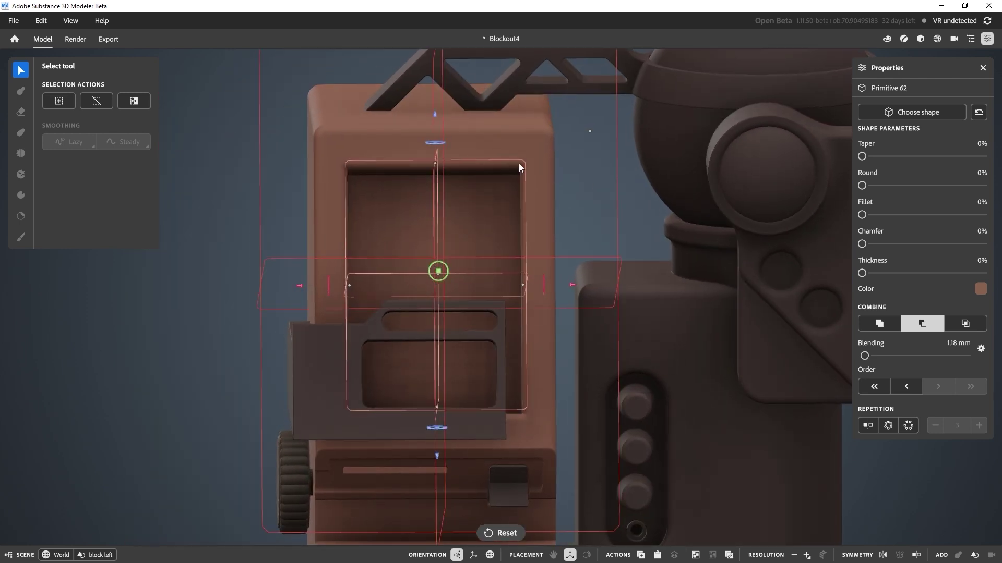
Try rounding the upper recess cutter's corners, restore its Round to 0%, and undo the last adjustment
{"action": "left_click_drag", "start_coordinate": [862, 185], "coordinate": [893, 187]}
{"action": "left_click_drag", "start_coordinate": [498, 236], "coordinate": [645, 257], "text": "alt"}
{"action": "left_click_drag", "start_coordinate": [894, 185], "coordinate": [803, 187]}
{"action": "right_click_drag", "start_coordinate": [803, 187], "coordinate": [492, 288]}
{"action": "left_click_drag", "start_coordinate": [436, 293], "coordinate": [445, 194]}
{"action": "left_click_drag", "start_coordinate": [402, 220], "coordinate": [431, 294], "text": "alt"}
{"action": "key", "text": "ctrl+z"}
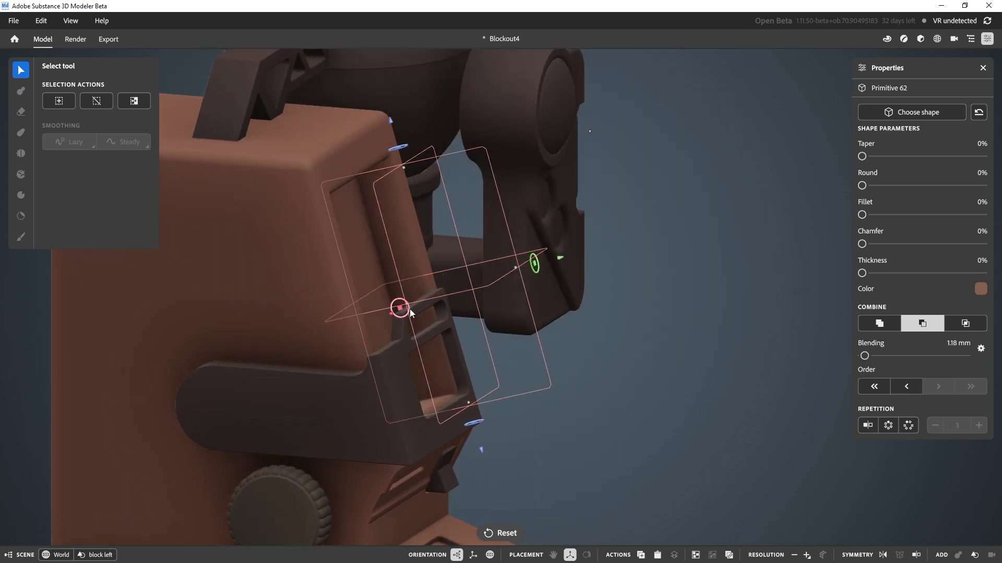
{"action": "middle_click_drag", "start_coordinate": [410, 311], "coordinate": [508, 248]}
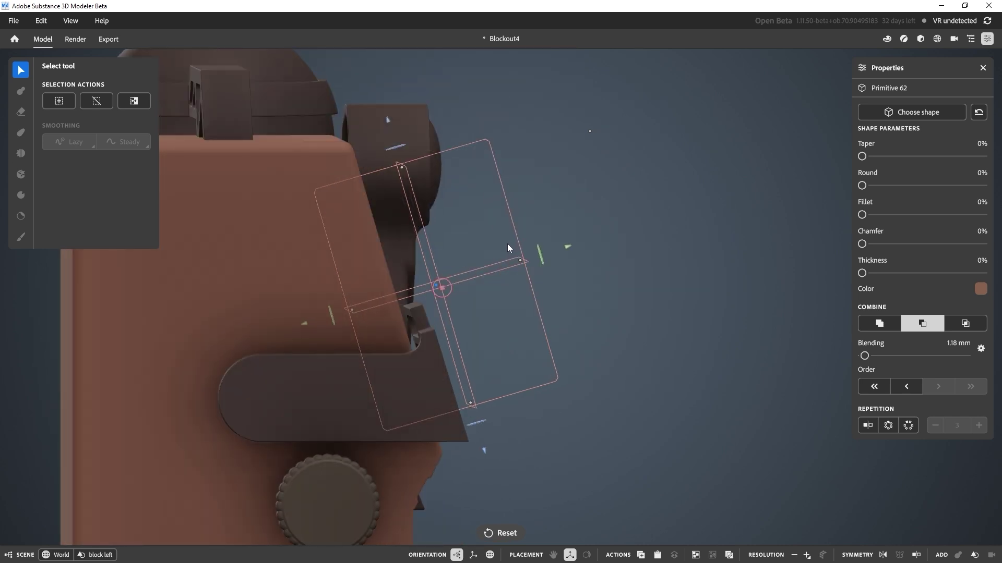
Rotate the upper recess cutter a quarter turn in side view and resize it to fit the sloped face
{"action": "middle_click_drag", "start_coordinate": [629, 266], "coordinate": [582, 272]}
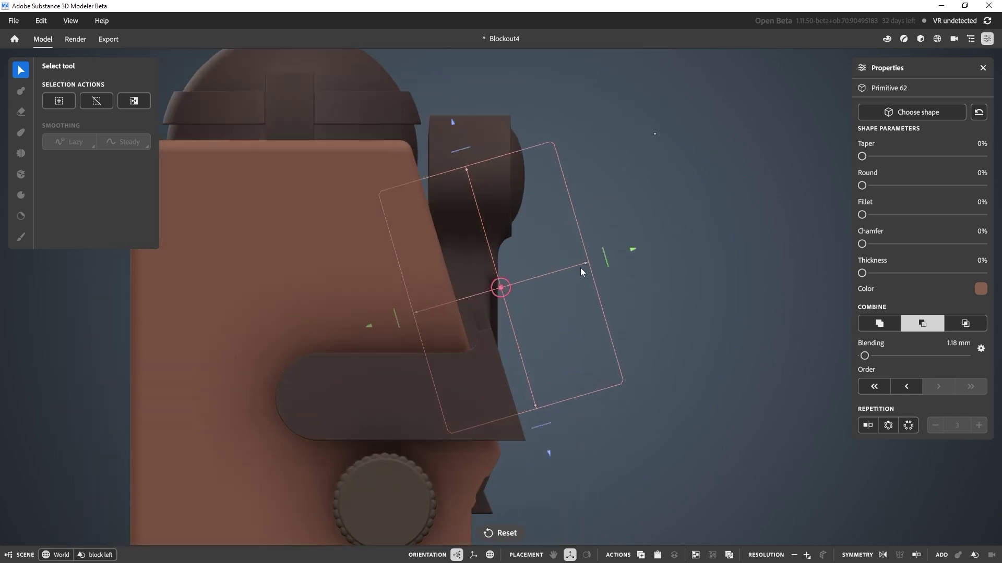
{"action": "left_click_drag", "start_coordinate": [510, 296], "coordinate": [540, 222]}
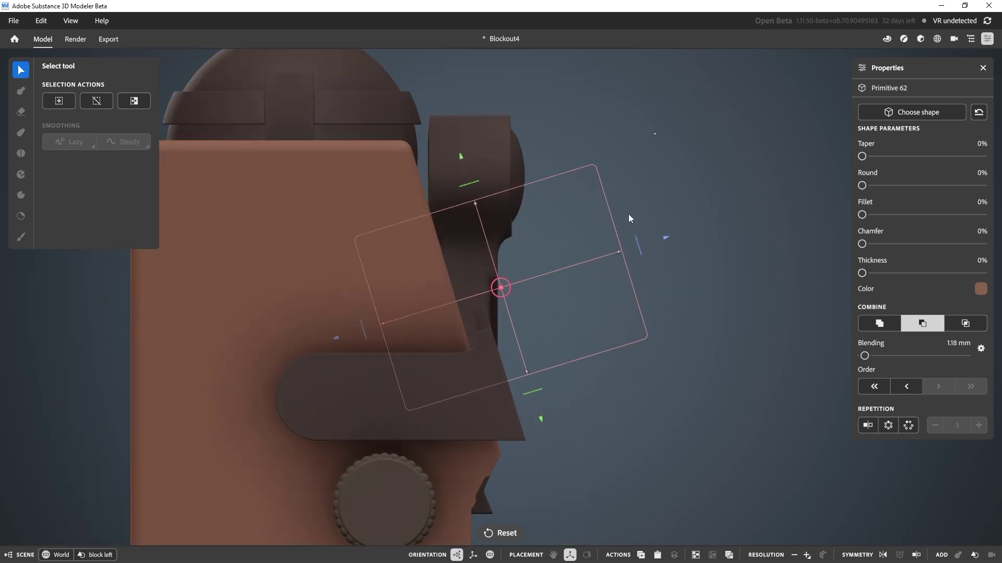
{"action": "left_click_drag", "start_coordinate": [622, 254], "coordinate": [449, 214]}
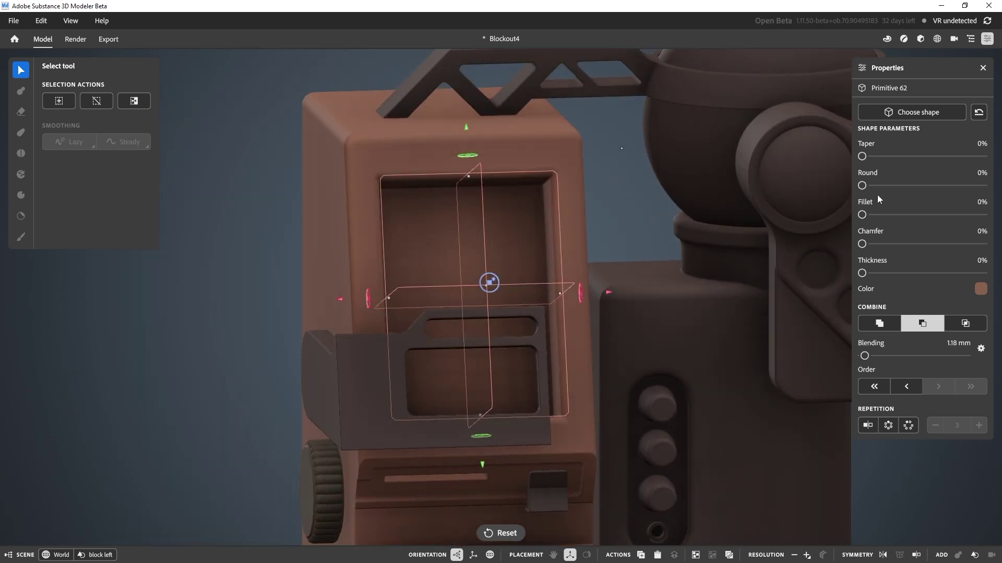
Round the upper recess cutter's front corners with Round set to 5%
{"action": "left_click_drag", "start_coordinate": [863, 186], "coordinate": [888, 186]}
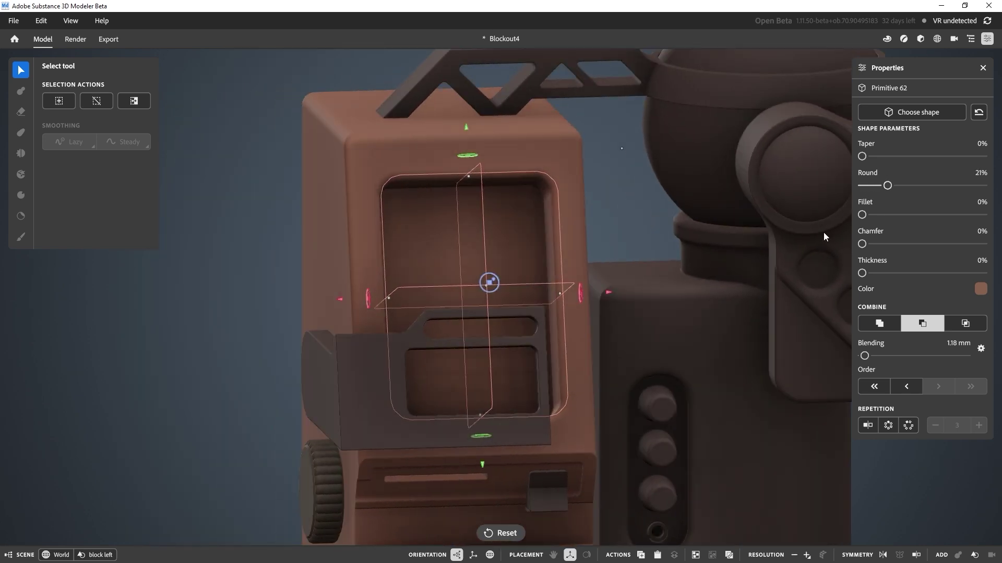
{"action": "middle_click_drag", "start_coordinate": [694, 275], "coordinate": [564, 280]}
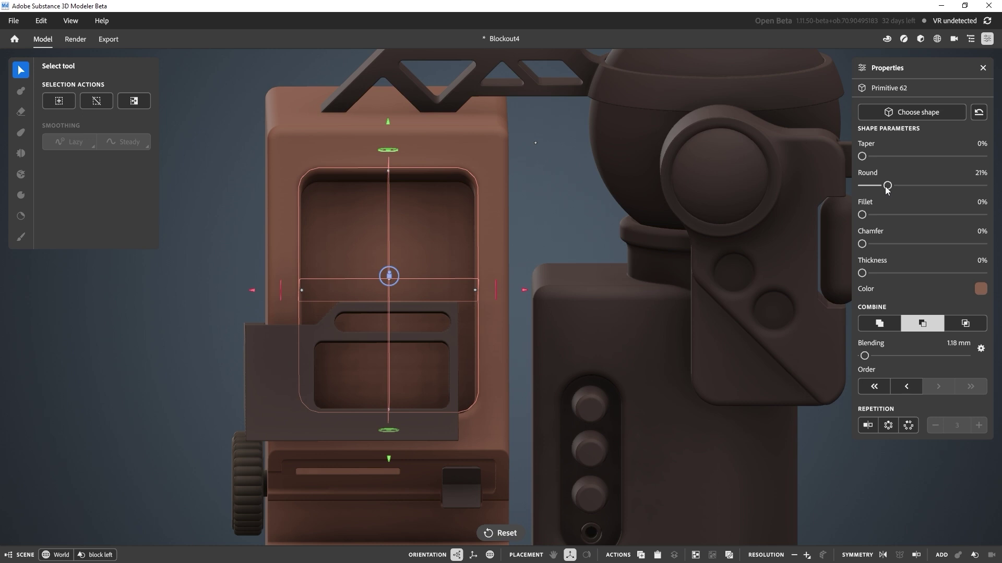
{"action": "left_click_drag", "start_coordinate": [887, 186], "coordinate": [869, 186]}
{"action": "middle_click_drag", "start_coordinate": [600, 219], "coordinate": [495, 277]}
{"action": "left_click_drag", "start_coordinate": [496, 277], "coordinate": [490, 279]}
{"action": "left_click_drag", "start_coordinate": [490, 278], "coordinate": [418, 287], "text": "alt"}
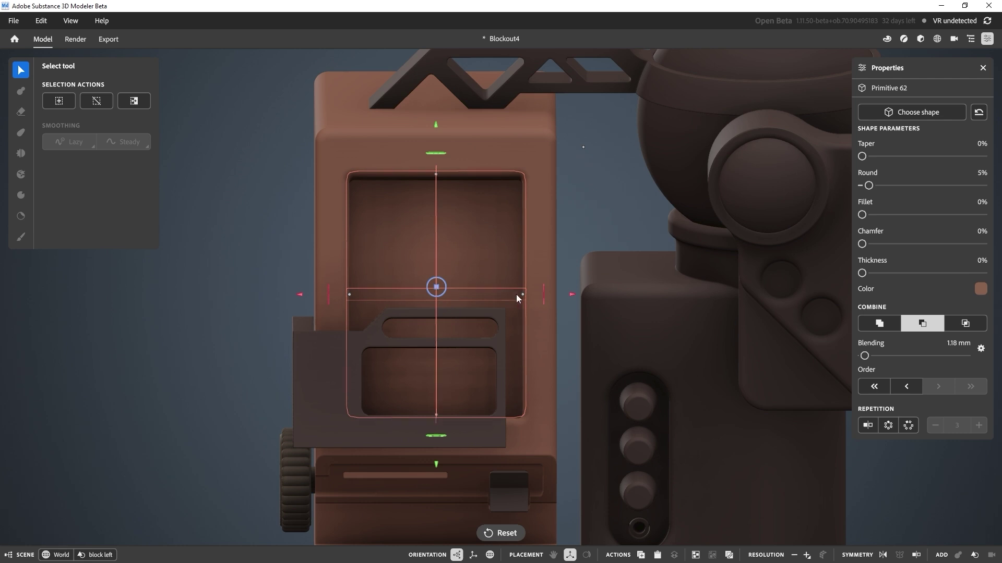
Fine-tune the upper recess cutter's width and height, and exit the left body group to the World level
{"action": "left_click_drag", "start_coordinate": [521, 294], "coordinate": [522, 294]}
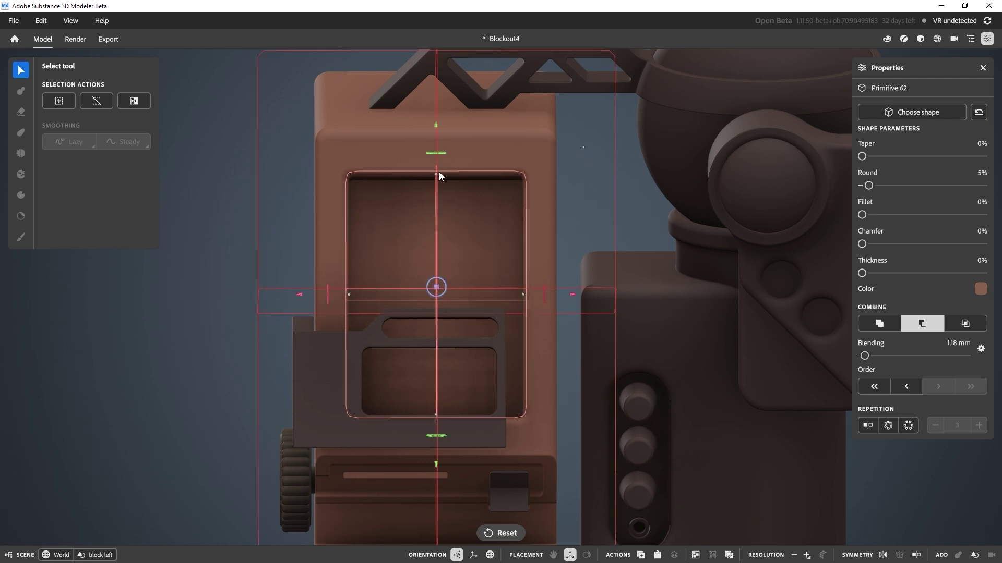
{"action": "left_click_drag", "start_coordinate": [436, 173], "coordinate": [453, 196]}
{"action": "mouse_move", "coordinate": [453, 195]}
{"action": "middle_mouse_down"}
{"action": "mouse_move", "coordinate": [546, 205]}
{"action": "mouse_move", "coordinate": [496, 212]}
{"action": "mouse_move", "coordinate": [449, 188]}
{"action": "middle_mouse_up"}
{"action": "left_click_drag", "start_coordinate": [438, 185], "coordinate": [441, 172]}
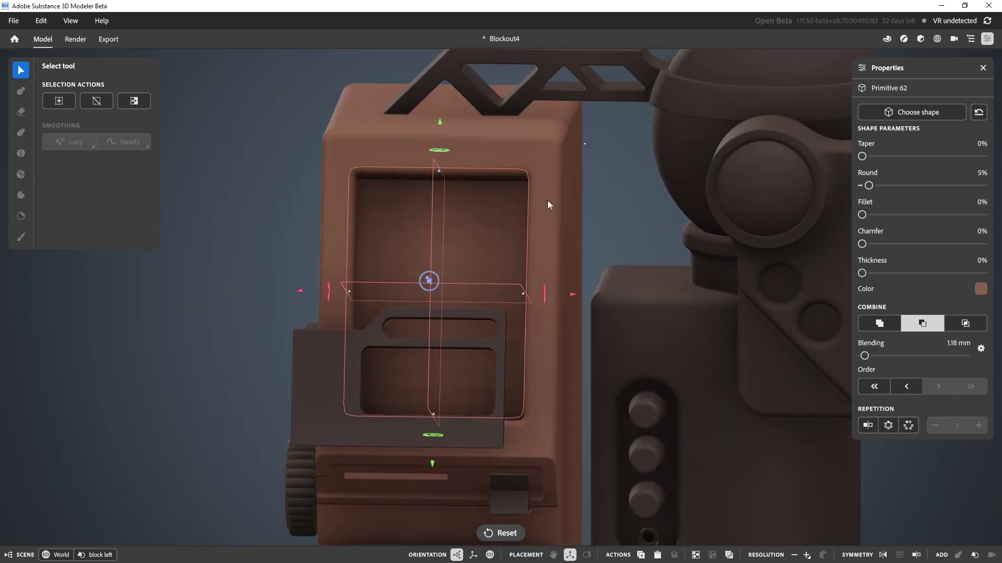
{"action": "middle_click_drag", "start_coordinate": [440, 223], "coordinate": [564, 266]}
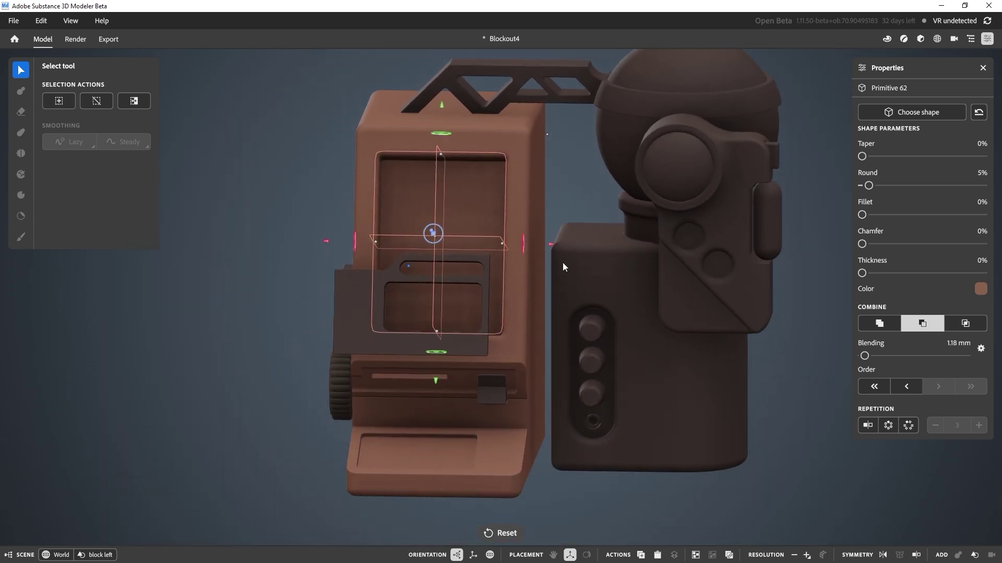
{"action": "left_click", "coordinate": [241, 256]}
{"action": "middle_click_drag", "start_coordinate": [241, 256], "coordinate": [354, 251]}
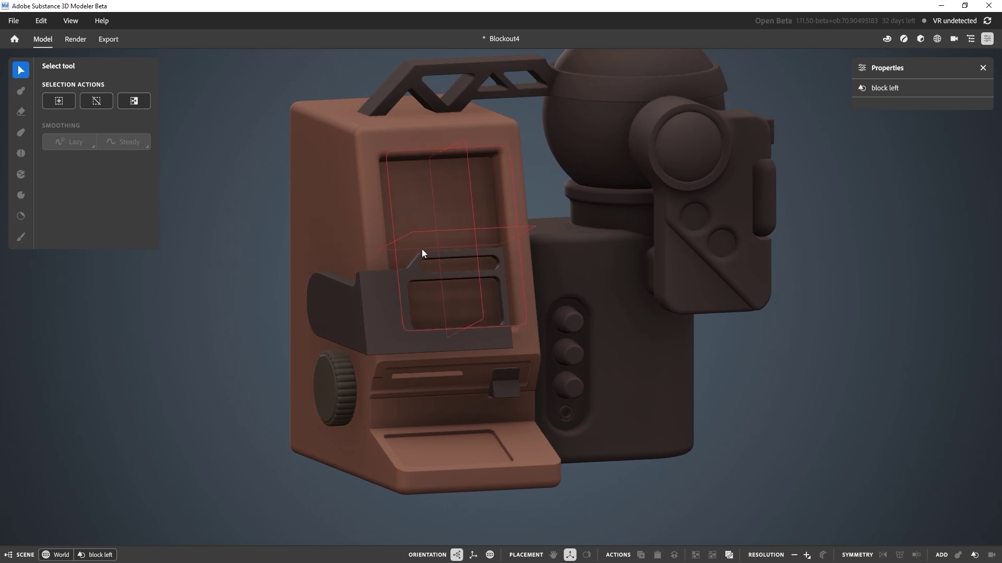
{"action": "double_click", "coordinate": [562, 273]}
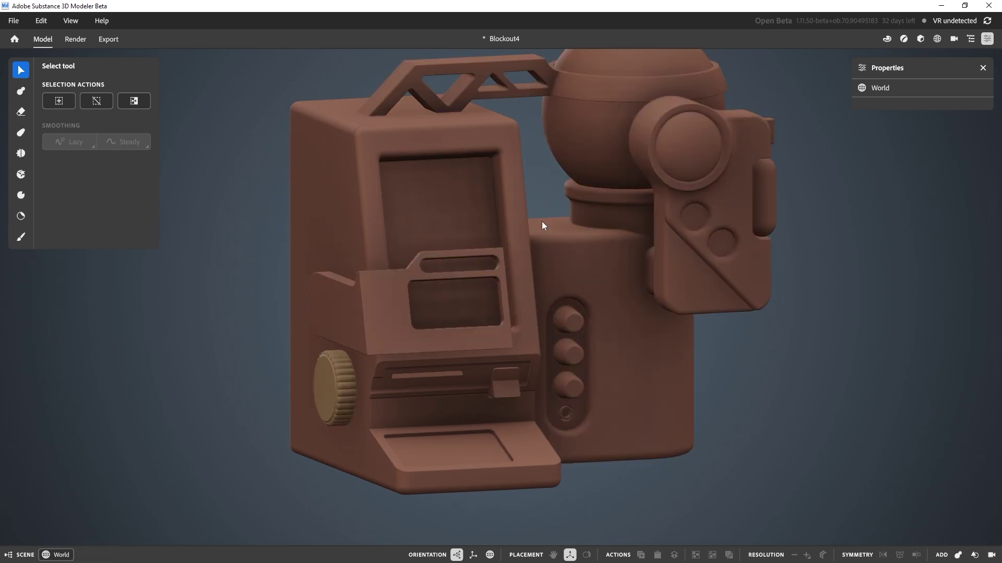
Add a cube primitive at the left body's upper face with Round at 20% and Fillet at 15%
{"action": "middle_click_drag", "start_coordinate": [542, 223], "coordinate": [477, 283], "text": "alt"}
{"action": "left_click", "coordinate": [494, 277]}
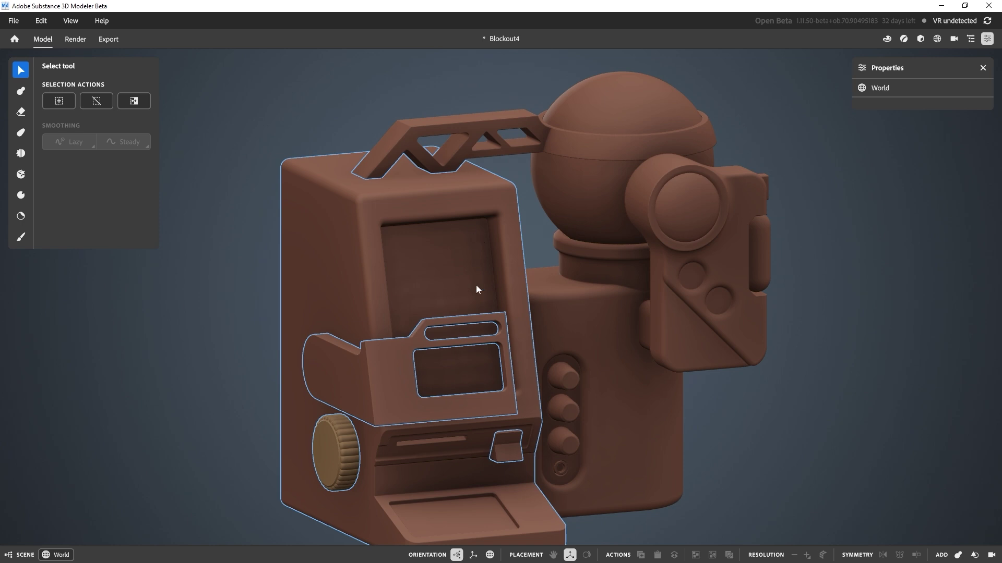
{"action": "middle_click_drag", "start_coordinate": [471, 280], "coordinate": [490, 263], "text": "shift"}
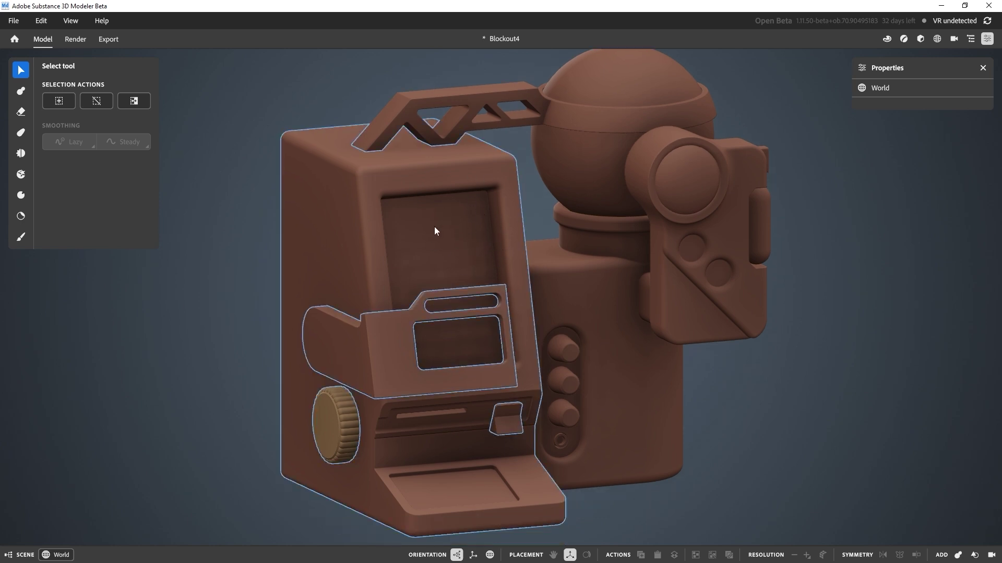
{"action": "right_click", "coordinate": [435, 231]}
{"action": "left_click", "coordinate": [490, 270]}
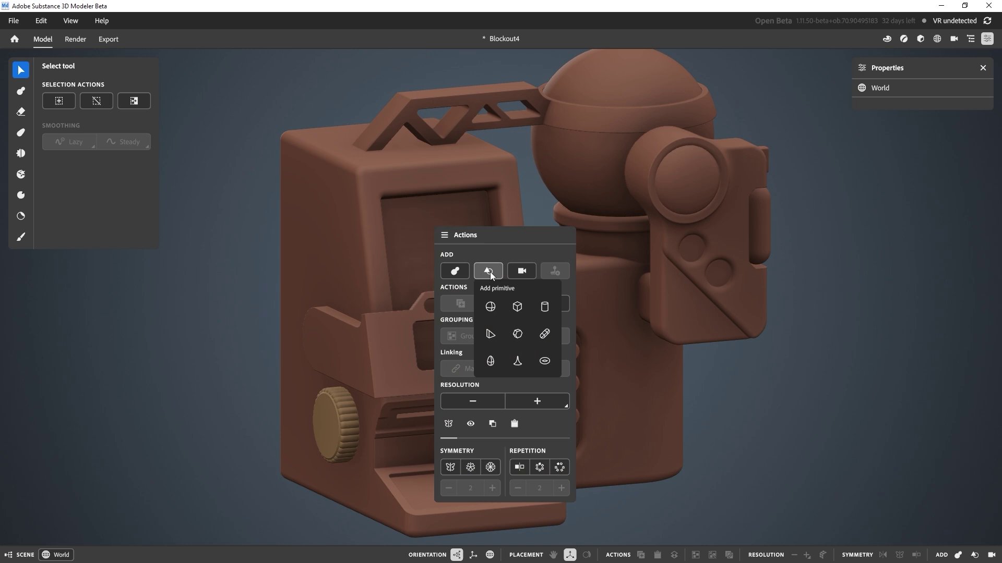
{"action": "left_click", "coordinate": [516, 305]}
{"action": "left_click_drag", "start_coordinate": [518, 306], "coordinate": [614, 308], "text": "alt"}
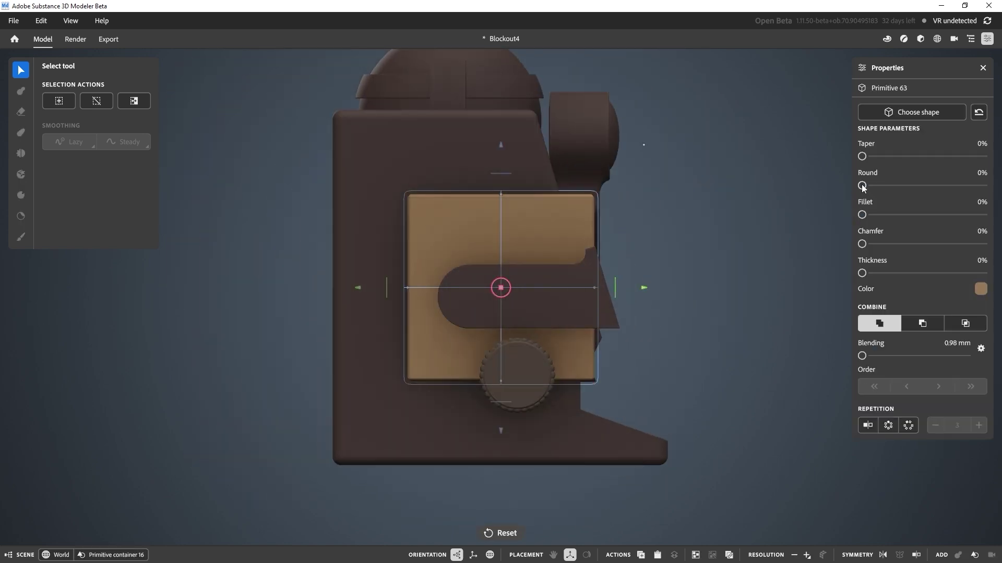
{"action": "left_click_drag", "start_coordinate": [862, 186], "coordinate": [880, 215]}
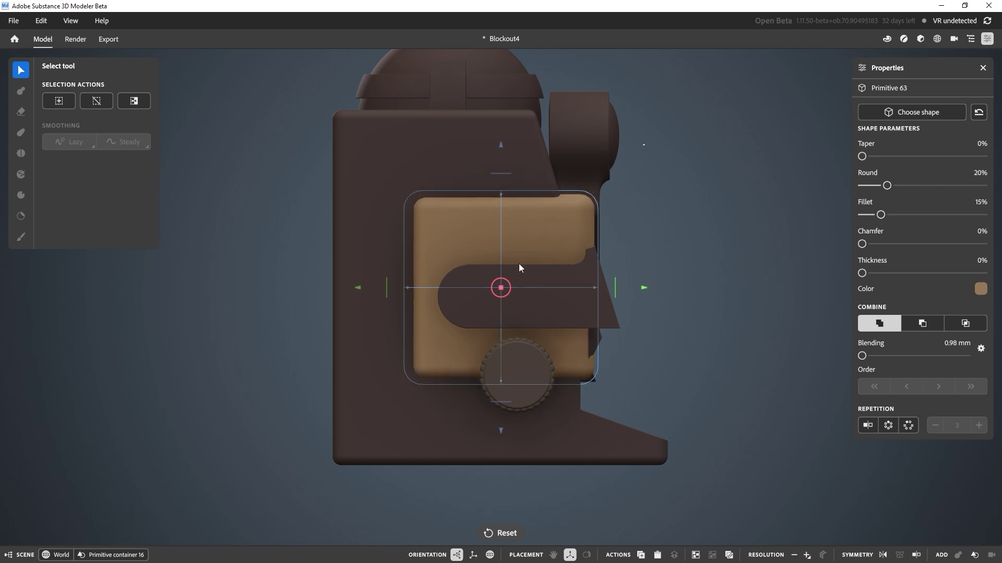
Tilt the new rounded block in side view to match the slope of the upper face and scale it
{"action": "left_click_drag", "start_coordinate": [501, 285], "coordinate": [653, 308]}
{"action": "left_click_drag", "start_coordinate": [643, 138], "coordinate": [613, 170]}
{"action": "left_click_drag", "start_coordinate": [501, 288], "coordinate": [540, 211]}
{"action": "left_click_drag", "start_coordinate": [644, 154], "coordinate": [639, 133]}
{"action": "left_click_drag", "start_coordinate": [707, 247], "coordinate": [515, 257], "text": "alt"}
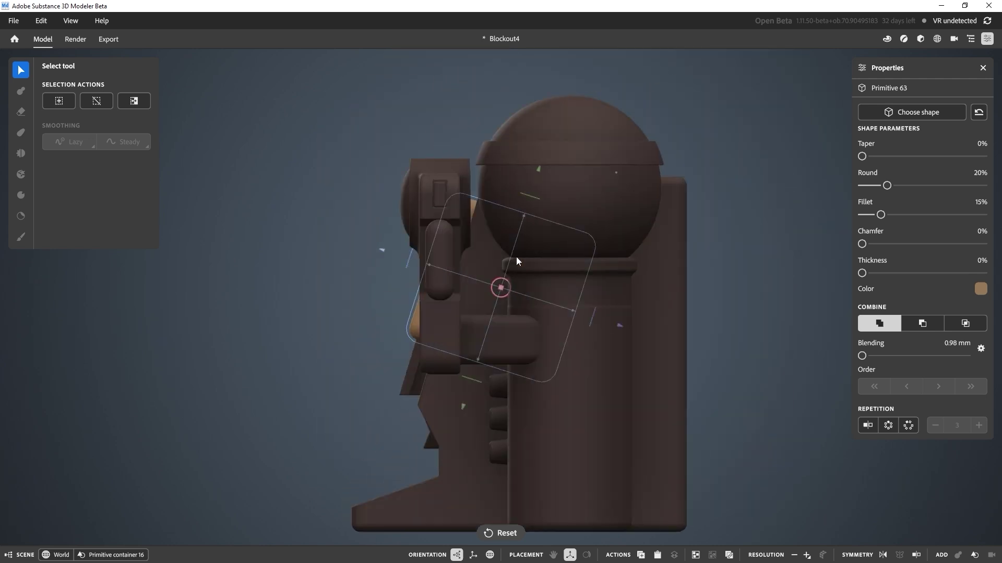
Position the rounded block inside the upper recess and adjust its width and height toward the opening
{"action": "right_click_drag", "start_coordinate": [515, 257], "coordinate": [630, 319], "text": "alt"}
{"action": "left_click_drag", "start_coordinate": [631, 319], "coordinate": [508, 310], "text": "alt"}
{"action": "right_click_drag", "start_coordinate": [508, 310], "coordinate": [498, 292], "text": "alt"}
{"action": "middle_click_drag", "start_coordinate": [498, 295], "coordinate": [477, 163]}
{"action": "middle_click_drag", "start_coordinate": [476, 217], "coordinate": [476, 130]}
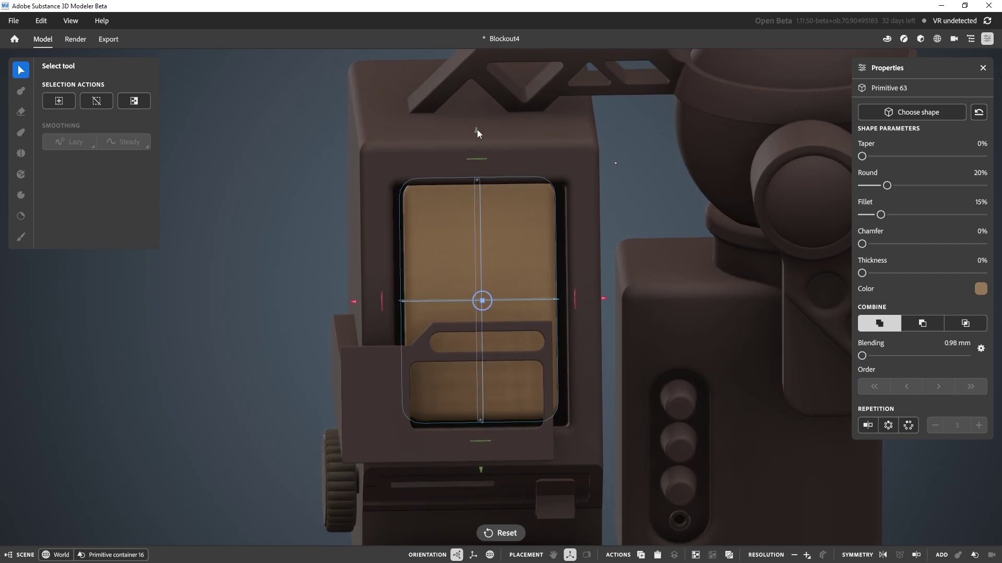
Set the screen block's Round to 22% and Fillet to 32%
{"action": "middle_click_drag", "start_coordinate": [565, 305], "coordinate": [605, 262]}
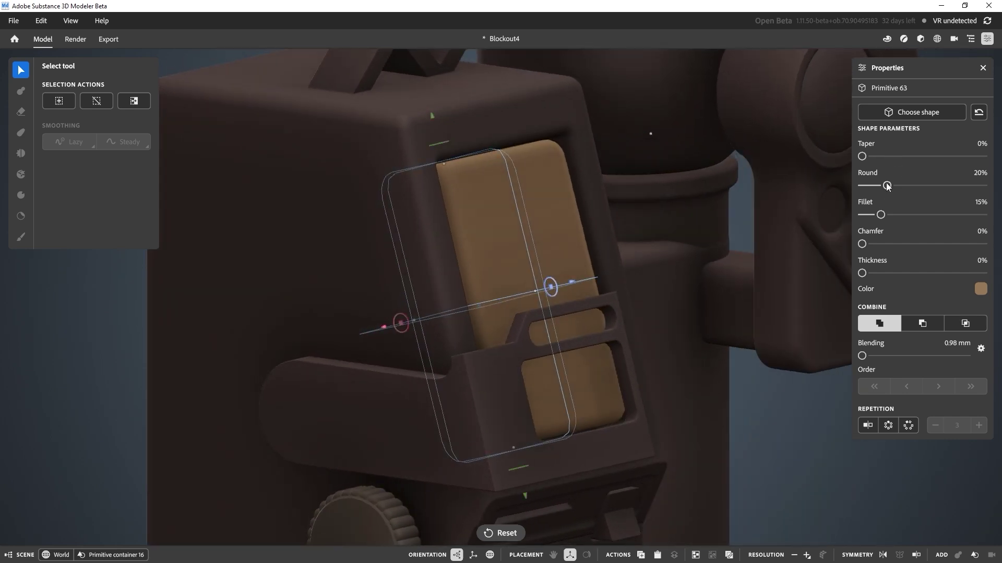
{"action": "left_click_drag", "start_coordinate": [887, 186], "coordinate": [902, 215]}
{"action": "middle_click_drag", "start_coordinate": [610, 266], "coordinate": [587, 285]}
Widen and heighten the screen block so it nearly fills the upper recess, leaving a thin gap around it
{"action": "middle_click_drag", "start_coordinate": [533, 221], "coordinate": [475, 183]}
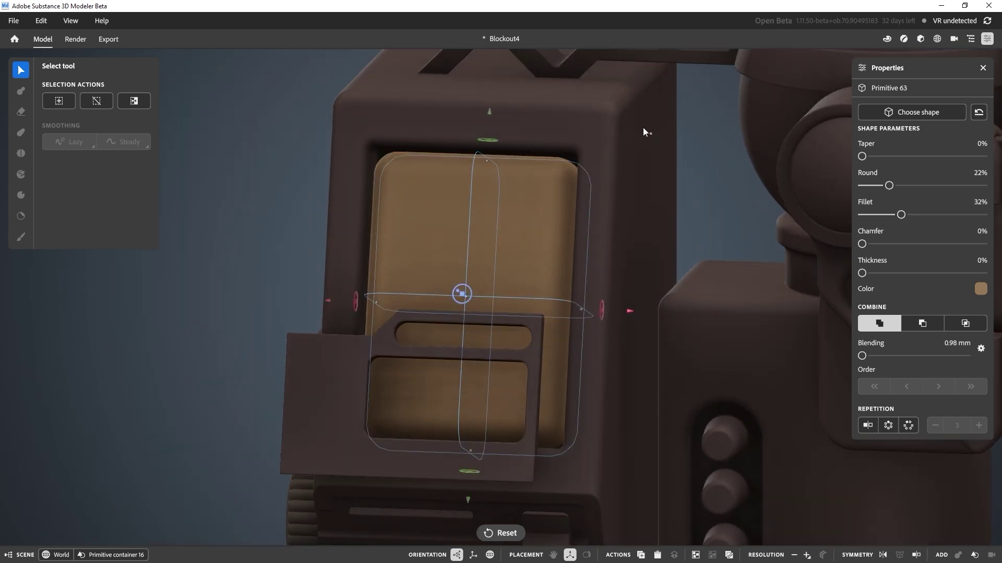
{"action": "middle_click_drag", "start_coordinate": [576, 220], "coordinate": [583, 307]}
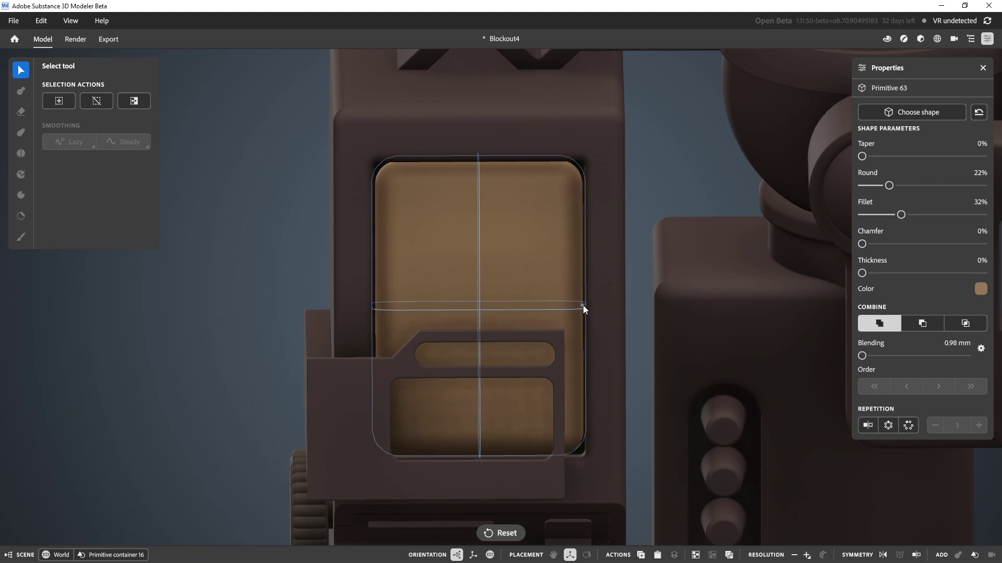
{"action": "left_click_drag", "start_coordinate": [584, 305], "coordinate": [583, 305]}
{"action": "left_click_drag", "start_coordinate": [478, 158], "coordinate": [479, 158]}
{"action": "left_click", "coordinate": [273, 259]}
Reselect the screen block and adjust its depth in side view so it protrudes slightly from the sloped face
{"action": "middle_click_drag", "start_coordinate": [274, 259], "coordinate": [490, 241]}
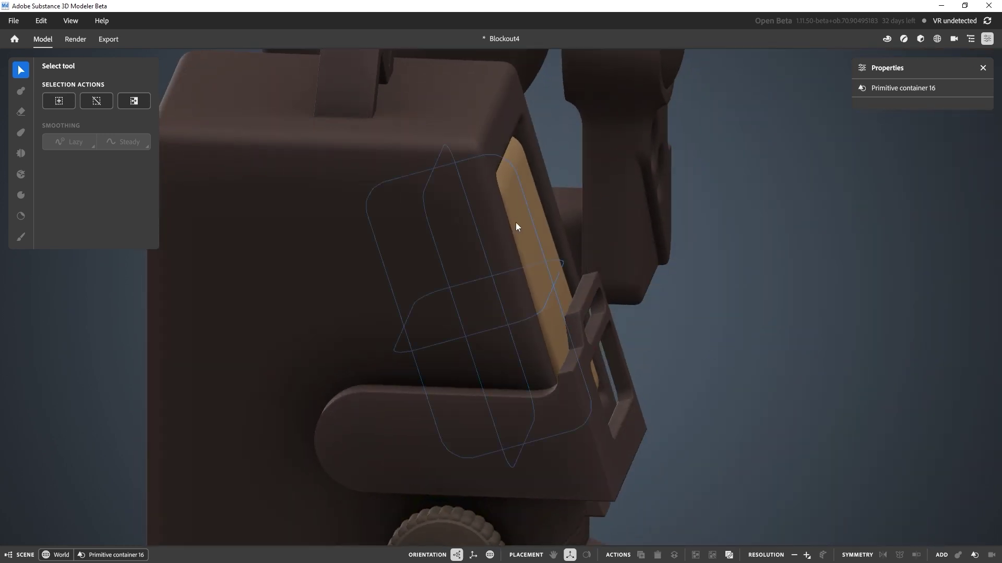
{"action": "left_click", "coordinate": [516, 226]}
{"action": "mouse_move", "coordinate": [600, 277]}
{"action": "middle_mouse_down"}
{"action": "mouse_move", "coordinate": [593, 245]}
{"action": "mouse_move", "coordinate": [584, 278]}
{"action": "mouse_move", "coordinate": [600, 264]}
{"action": "middle_mouse_up"}
{"action": "left_click", "coordinate": [603, 266]}
{"action": "left_click", "coordinate": [561, 293]}
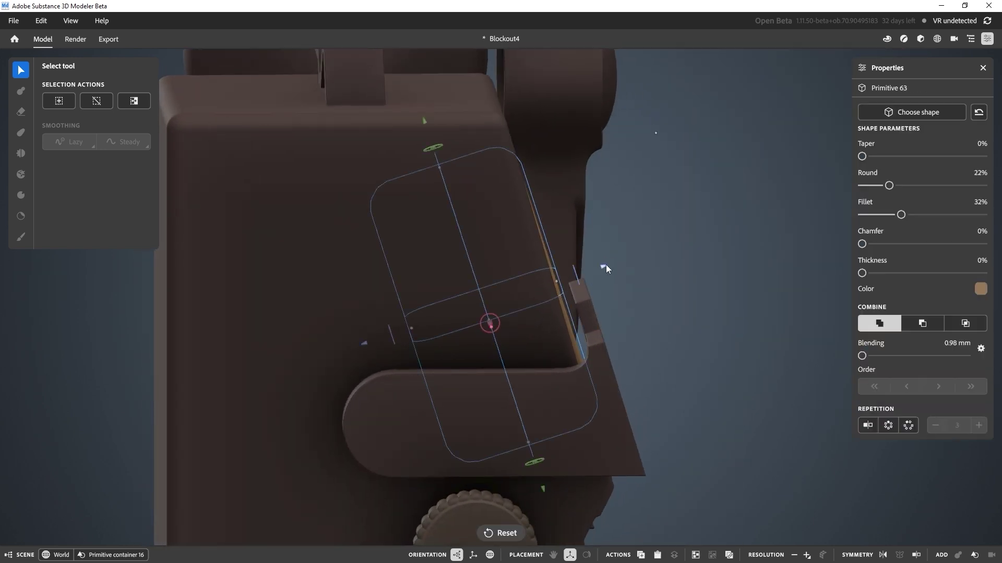
{"action": "middle_click_drag", "start_coordinate": [644, 287], "coordinate": [681, 301]}
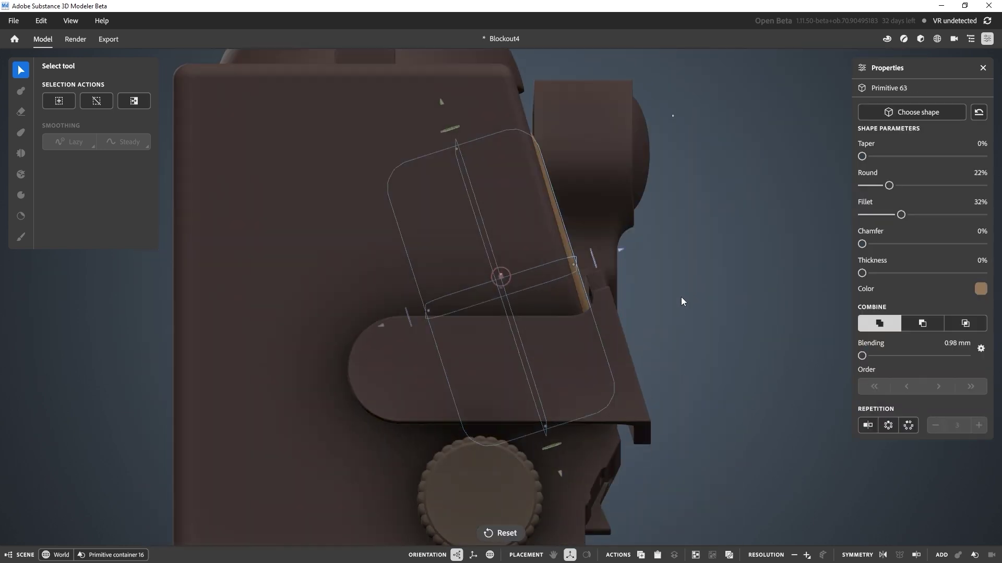
{"action": "left_click_drag", "start_coordinate": [507, 282], "coordinate": [678, 69]}
{"action": "left_click", "coordinate": [662, 209]}
{"action": "scroll", "coordinate": [672, 337], "scroll_direction": "down", "scroll_amount": 3}
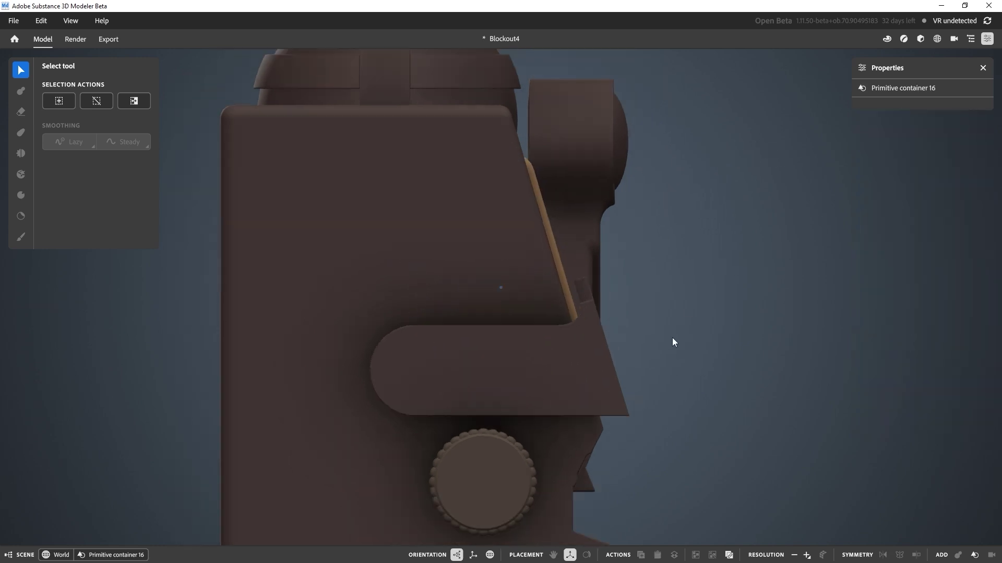
{"action": "left_click_drag", "start_coordinate": [672, 337], "coordinate": [428, 313], "text": "alt"}
{"action": "left_click", "coordinate": [508, 240]}
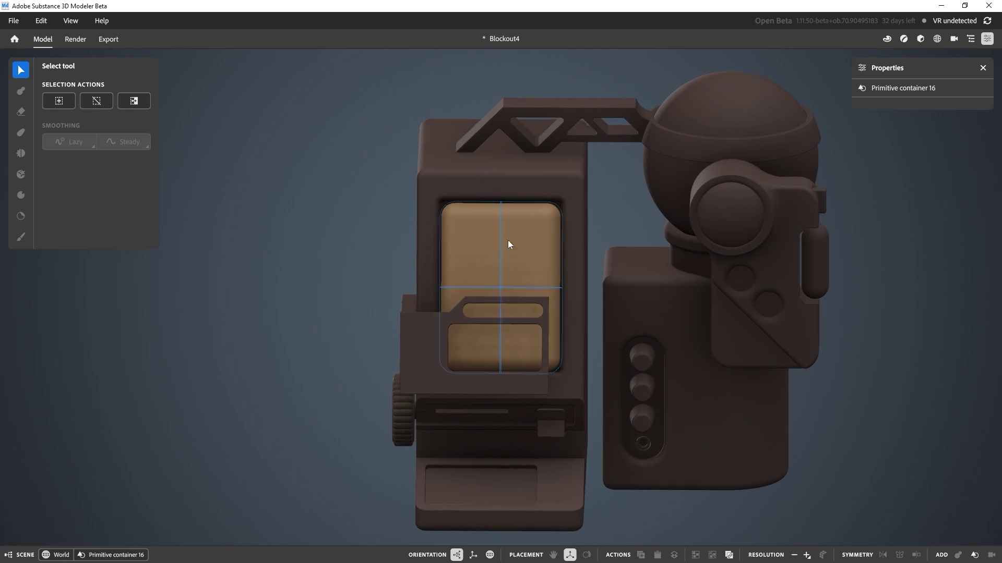
{"action": "left_click", "coordinate": [602, 186]}
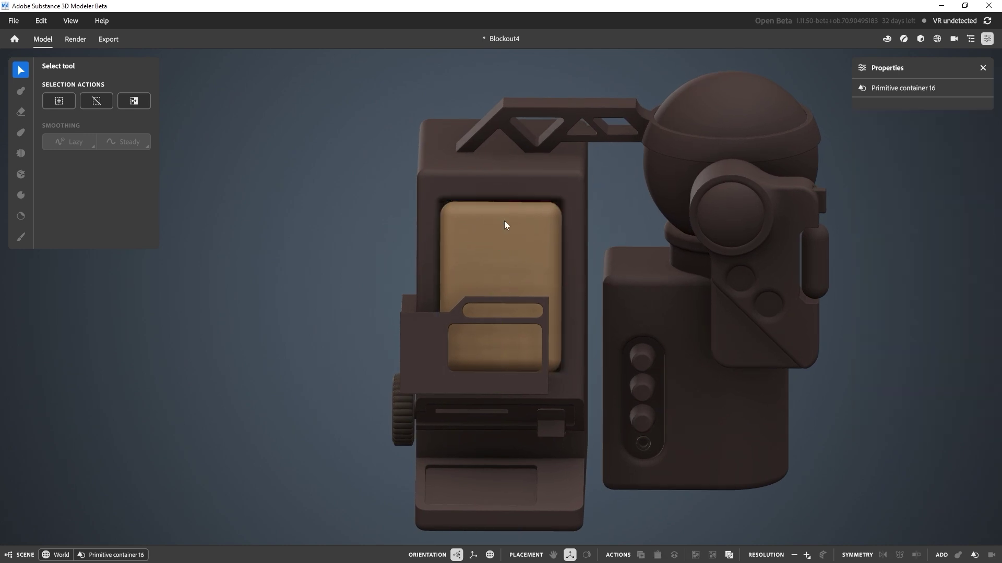
Reselect the upper recess cutter inside the left body and set its Round to 25% to match the screen block's corners
{"action": "key", "text": "Escape"}
{"action": "double_click", "coordinate": [565, 204]}
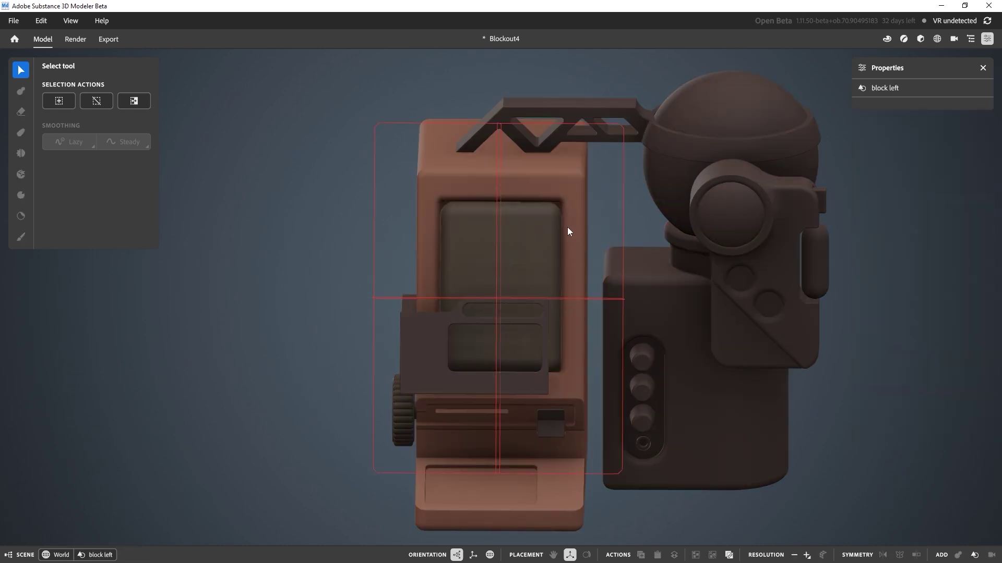
{"action": "left_click", "coordinate": [556, 202]}
{"action": "right_click_drag", "start_coordinate": [567, 212], "coordinate": [609, 220], "text": "alt"}
{"action": "scroll", "coordinate": [605, 219], "scroll_direction": "up", "scroll_amount": 6}
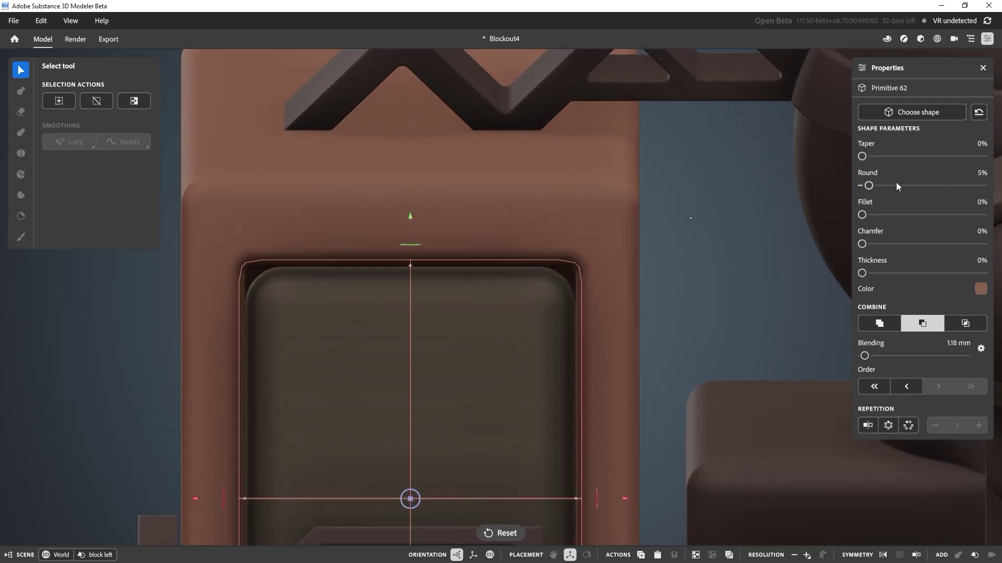
{"action": "left_click_drag", "start_coordinate": [868, 186], "coordinate": [894, 187]}
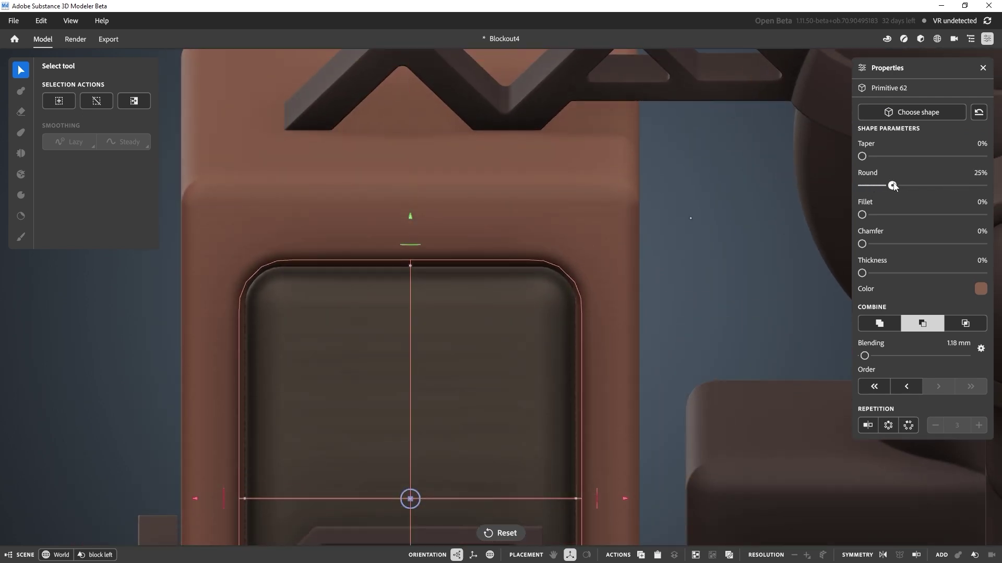
{"action": "scroll", "coordinate": [644, 337], "scroll_direction": "down", "scroll_amount": 8}
{"action": "left_click", "coordinate": [562, 306]}
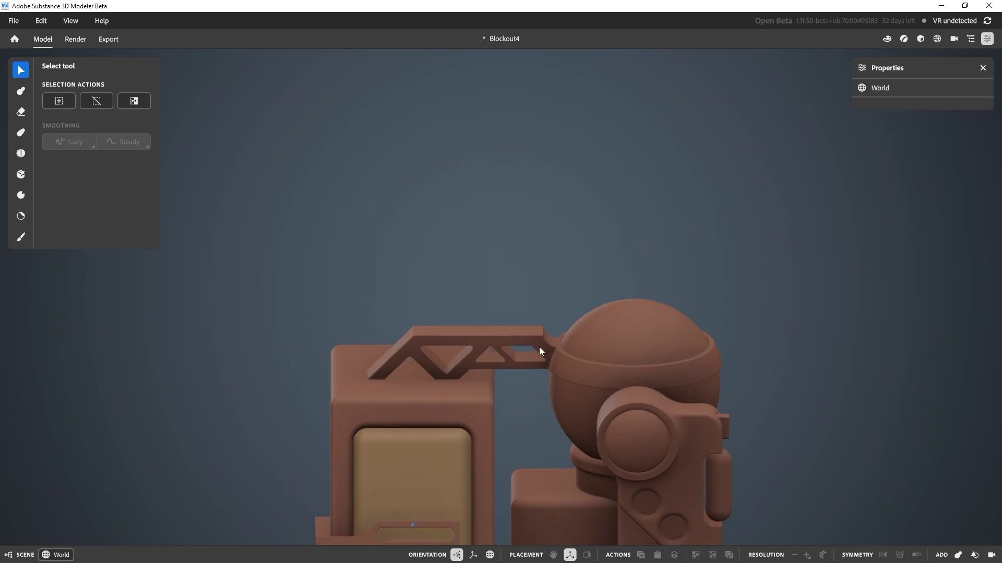
Review the whole device from several angles, checking the recessed screen block and the lower shelf
{"action": "middle_click_drag", "start_coordinate": [540, 347], "coordinate": [497, 254], "text": "alt"}
{"action": "left_click_drag", "start_coordinate": [498, 254], "coordinate": [552, 230], "text": "alt"}
{"action": "middle_click_drag", "start_coordinate": [501, 251], "coordinate": [524, 265], "text": "alt"}
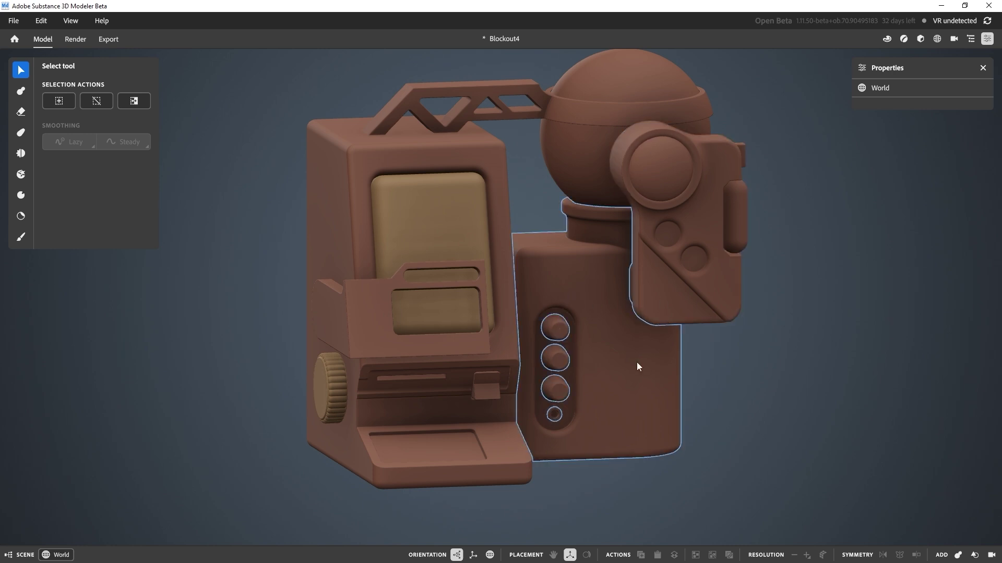
{"action": "mouse_move", "coordinate": [706, 431]}
{"action": "middle_mouse_down"}
{"action": "mouse_move", "coordinate": [638, 442]}
{"action": "mouse_move", "coordinate": [710, 430]}
{"action": "middle_mouse_up"}
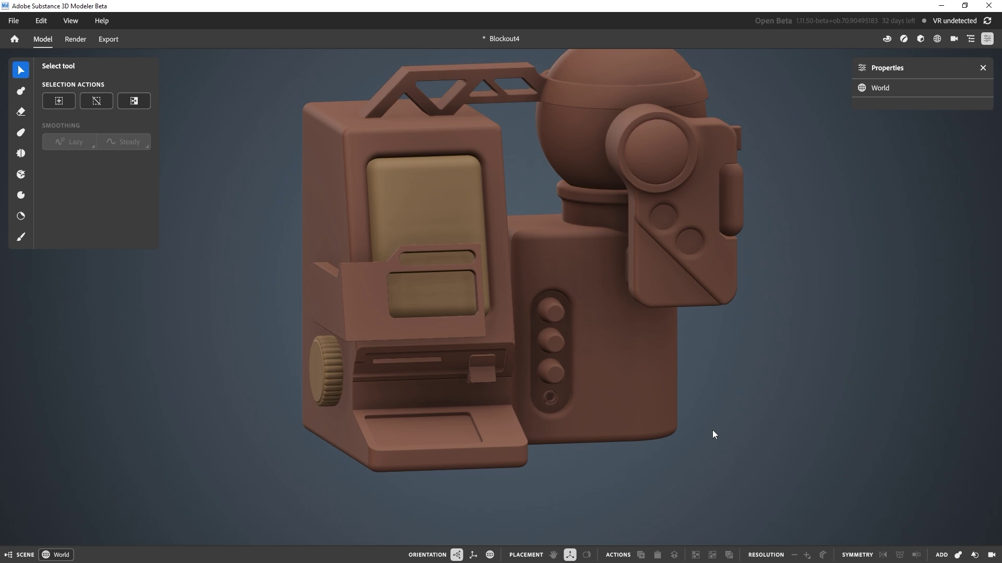
{"action": "middle_click_drag", "start_coordinate": [706, 345], "coordinate": [707, 362]}
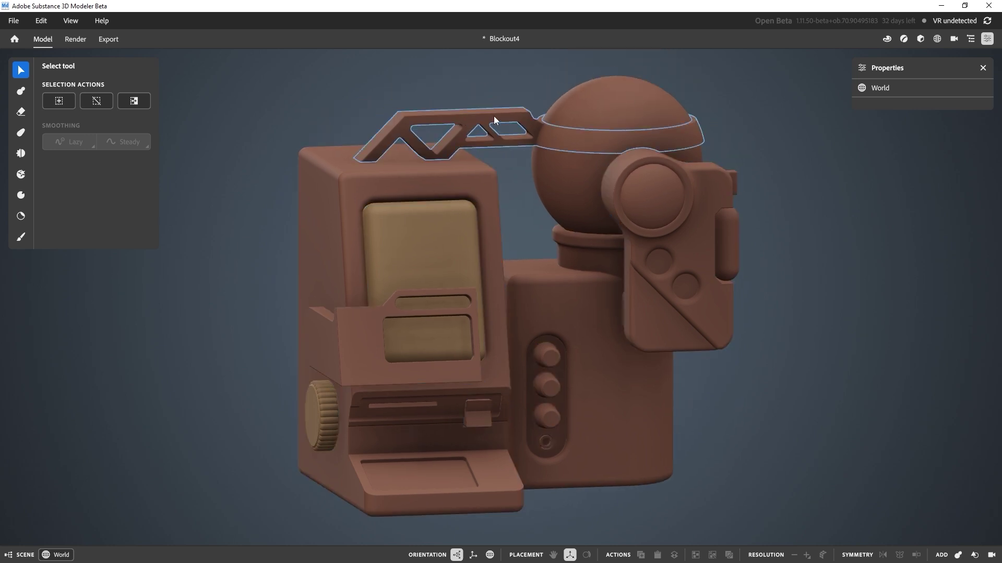
{"action": "left_click_drag", "start_coordinate": [491, 124], "coordinate": [477, 176], "text": "alt"}
{"action": "middle_click_drag", "start_coordinate": [475, 405], "coordinate": [527, 313], "text": "alt"}
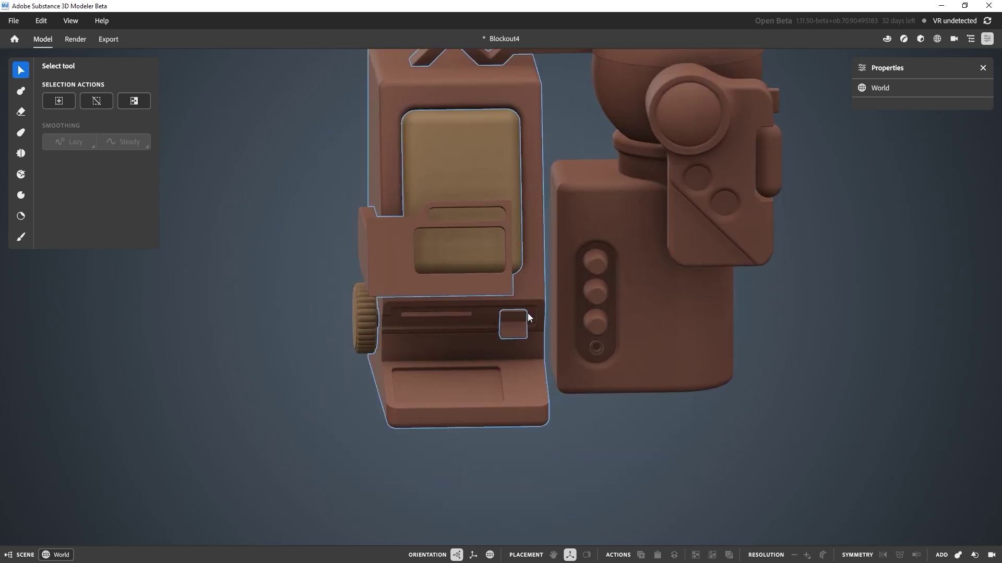
Add a new clay layer and place a box shape in open space beside the device
{"action": "left_click_drag", "start_coordinate": [537, 428], "coordinate": [532, 471], "text": "alt"}
{"action": "middle_click_drag", "start_coordinate": [571, 485], "coordinate": [557, 468], "text": "alt"}
{"action": "middle_click_drag", "start_coordinate": [529, 419], "coordinate": [532, 386], "text": "alt"}
{"action": "right_click", "coordinate": [531, 386]}
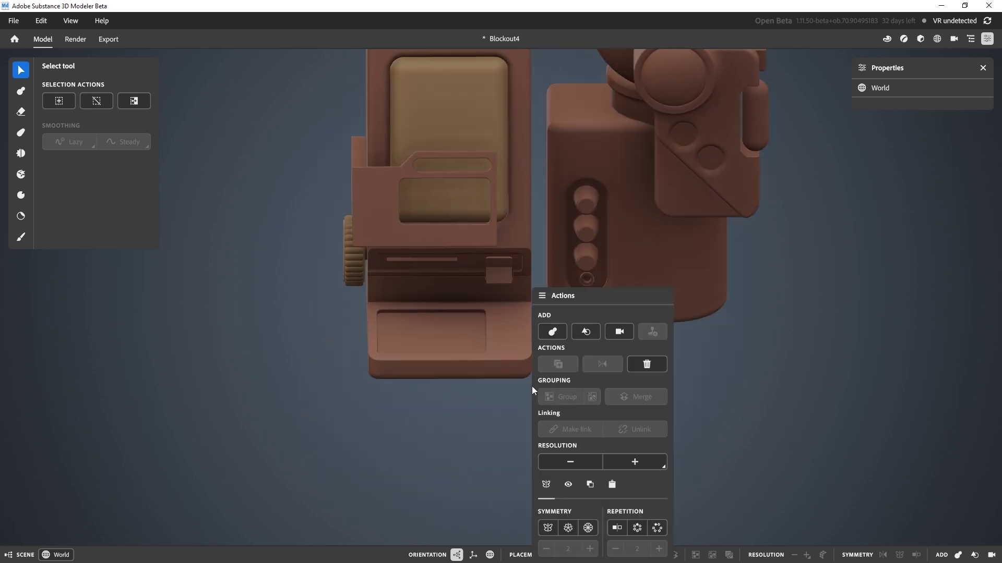
{"action": "left_click", "coordinate": [552, 332]}
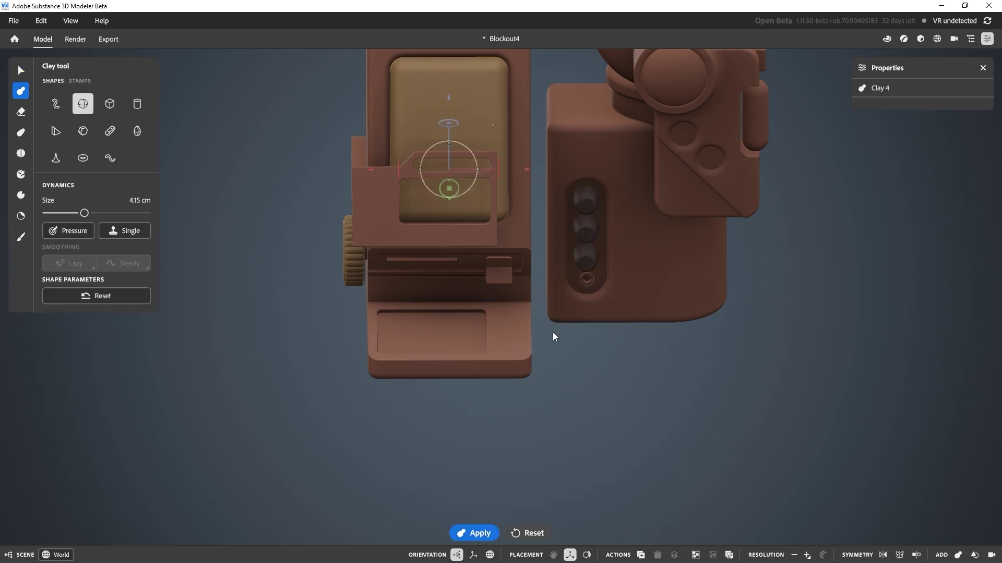
{"action": "middle_click_drag", "start_coordinate": [386, 187], "coordinate": [442, 259]}
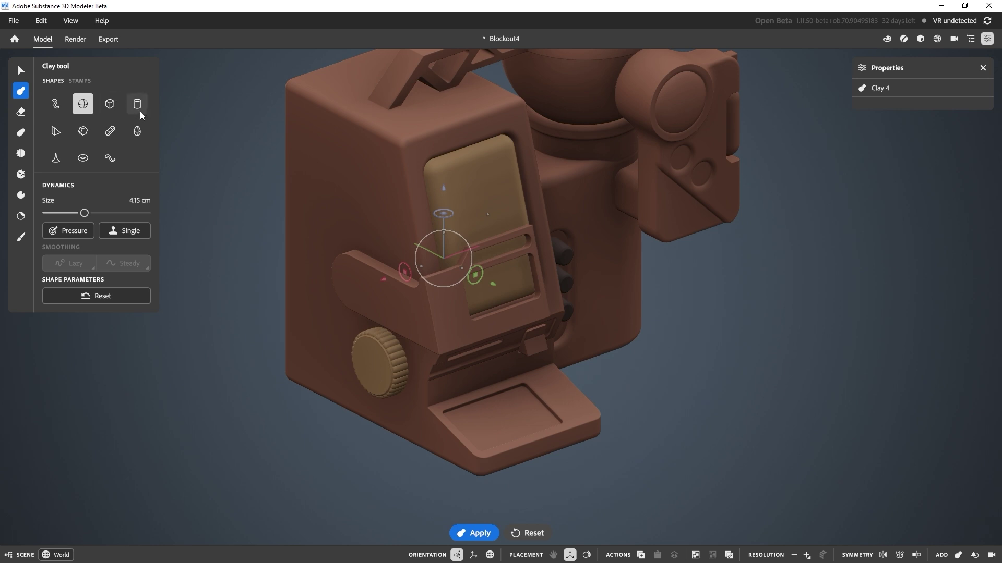
{"action": "left_click", "coordinate": [114, 106]}
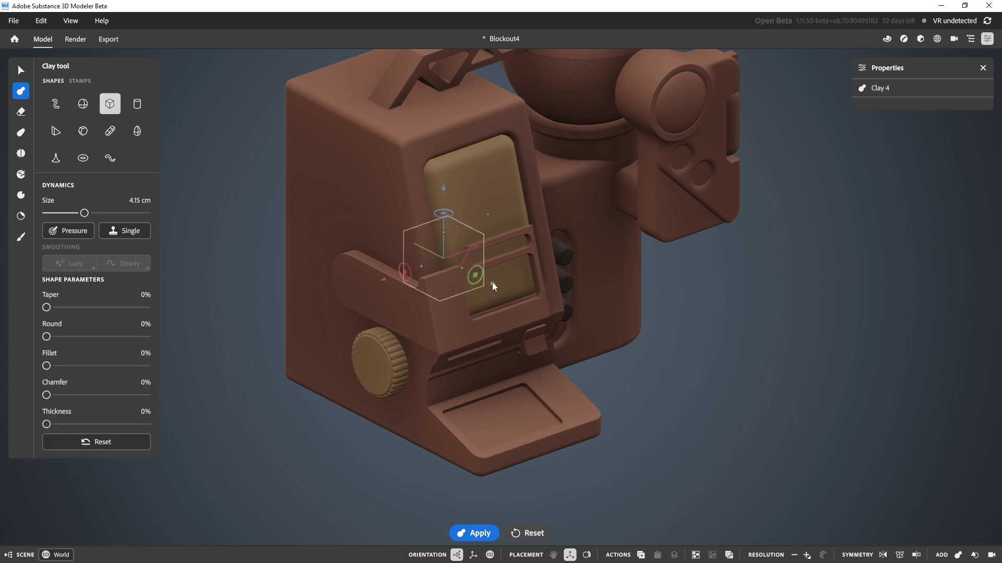
{"action": "left_click_drag", "start_coordinate": [494, 286], "coordinate": [599, 339]}
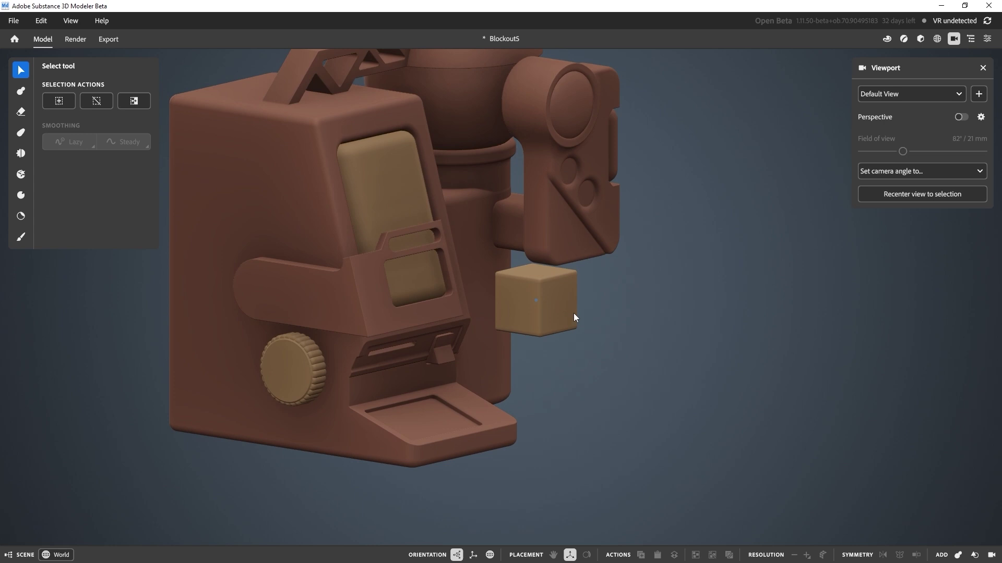
Select the new cube and move it farther out from the device
{"action": "left_click", "coordinate": [538, 285]}
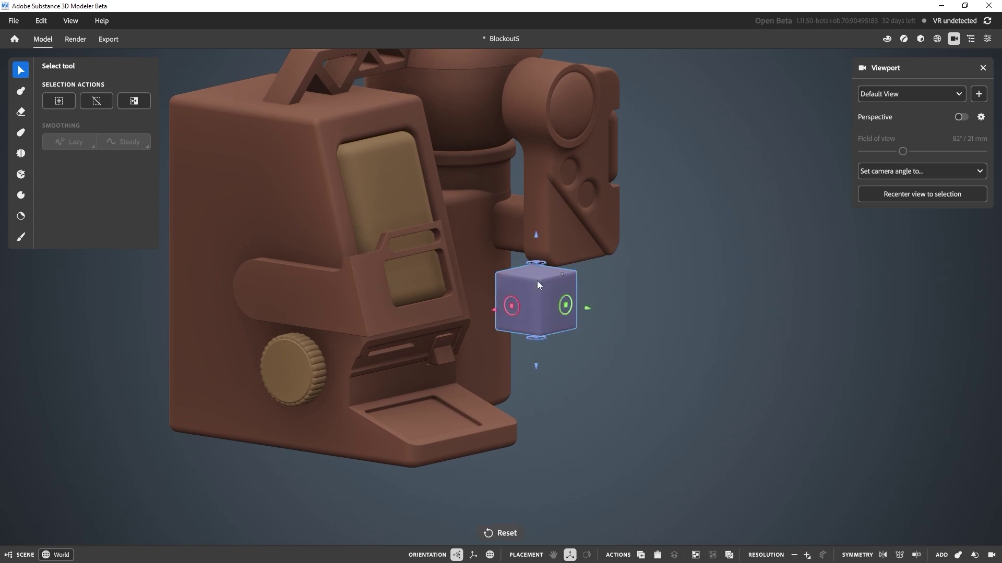
{"action": "scroll", "coordinate": [537, 281], "scroll_direction": "up", "scroll_amount": 3}
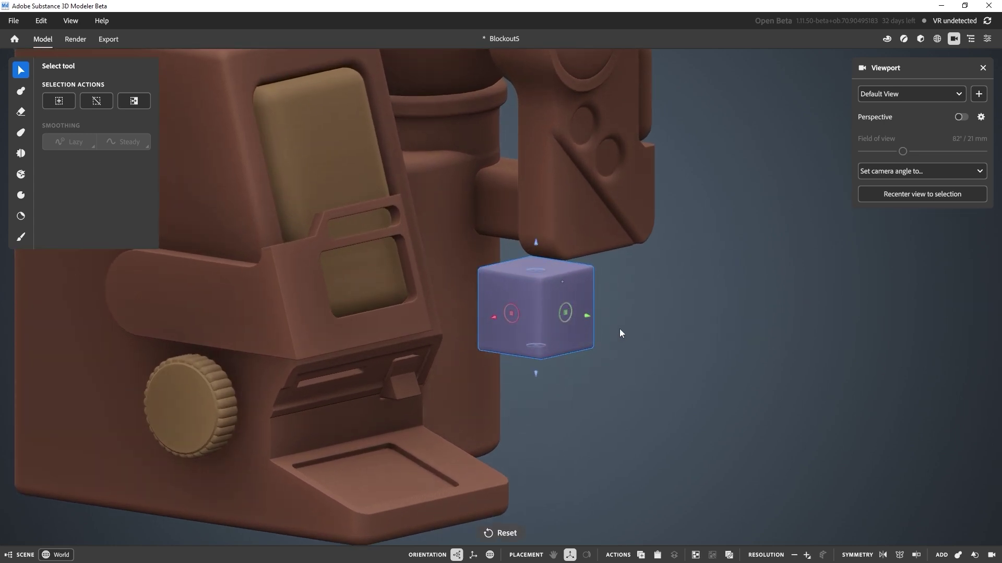
{"action": "left_click_drag", "start_coordinate": [588, 314], "coordinate": [694, 346]}
{"action": "middle_click_drag", "start_coordinate": [694, 346], "coordinate": [504, 285], "text": "alt"}
{"action": "scroll", "coordinate": [537, 279], "scroll_direction": "down", "scroll_amount": 3}
{"action": "left_click_drag", "start_coordinate": [587, 273], "coordinate": [620, 266], "text": "alt"}
{"action": "right_click_drag", "start_coordinate": [620, 266], "coordinate": [659, 407], "text": "alt"}
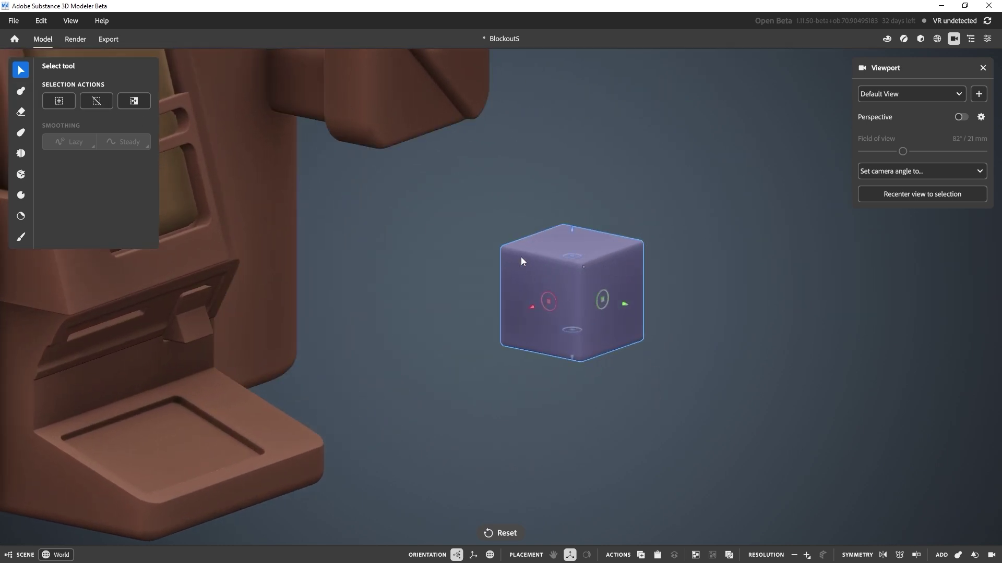
Reactivate the Clay tool's box on the cube layer and scale it to a Size of 4.72 cm
{"action": "key", "text": "2"}
{"action": "right_click_drag", "start_coordinate": [607, 243], "coordinate": [616, 261]}
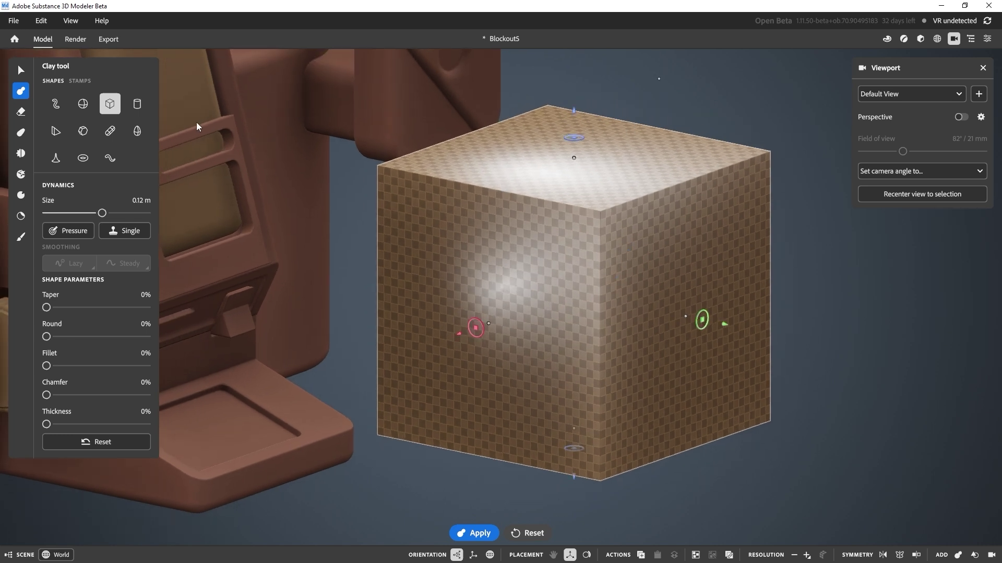
{"action": "left_click", "coordinate": [23, 112]}
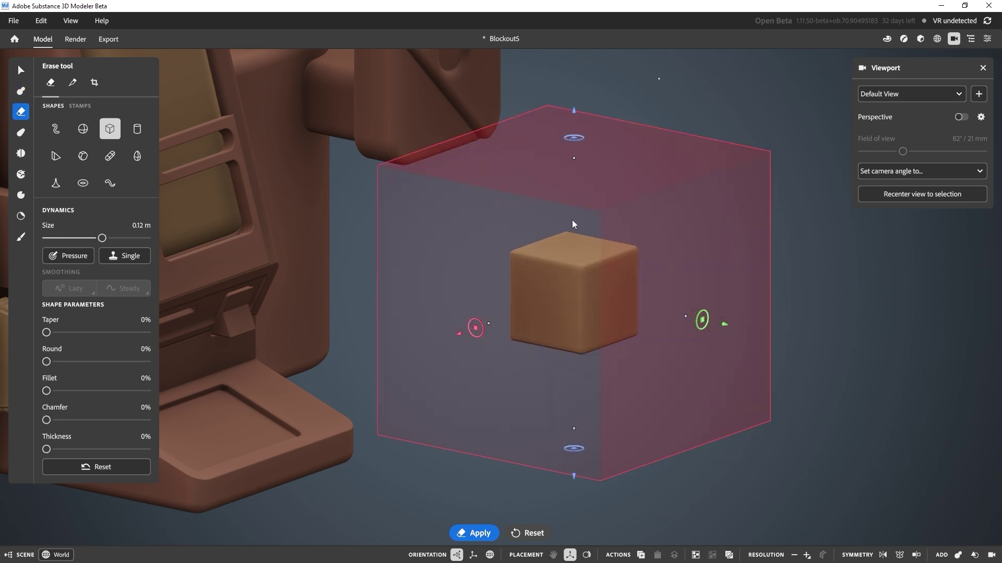
{"action": "left_click", "coordinate": [22, 91]}
{"action": "left_click_drag", "start_coordinate": [659, 79], "coordinate": [612, 215]}
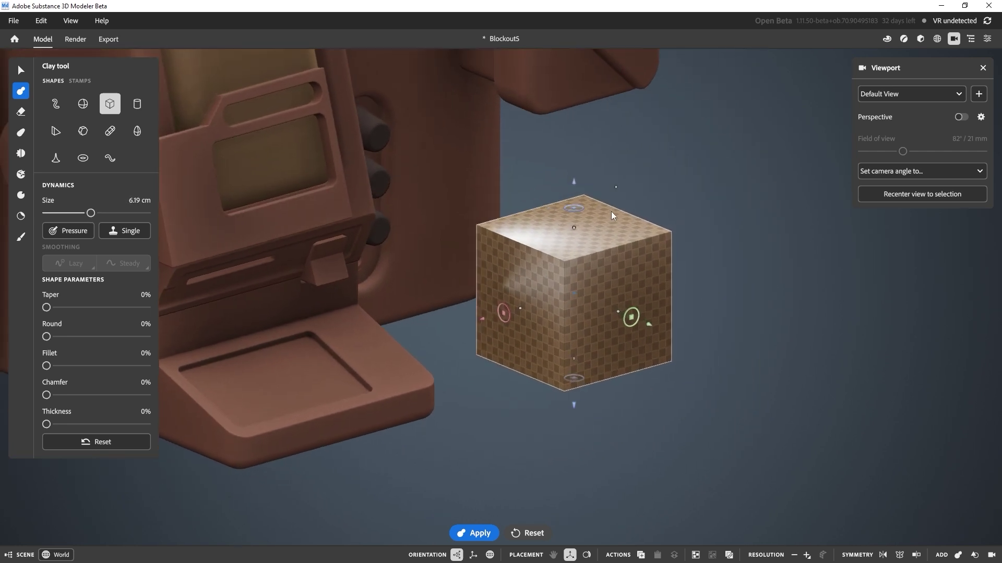
{"action": "middle_click_drag", "start_coordinate": [618, 244], "coordinate": [618, 247]}
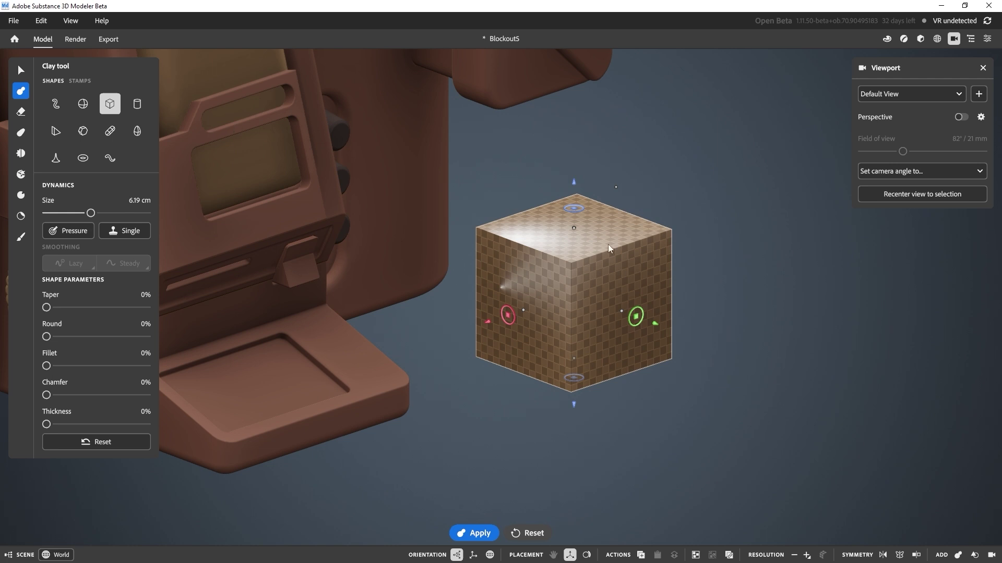
{"action": "middle_click_drag", "start_coordinate": [617, 258], "coordinate": [598, 272]}
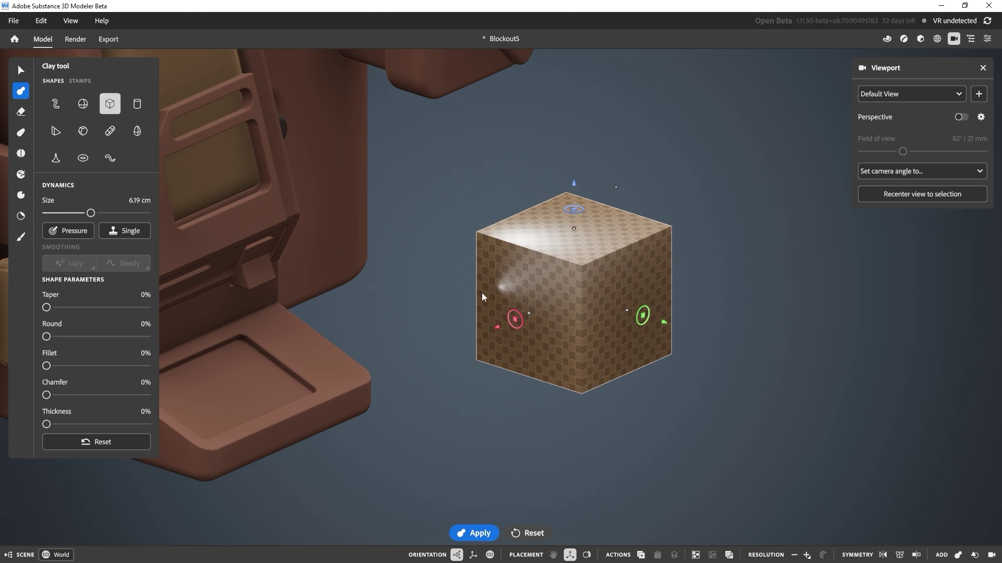
{"action": "right_click_drag", "start_coordinate": [574, 239], "coordinate": [583, 272], "text": "alt"}
{"action": "left_click_drag", "start_coordinate": [590, 270], "coordinate": [614, 267], "text": "alt"}
{"action": "left_click_drag", "start_coordinate": [626, 162], "coordinate": [609, 194]}
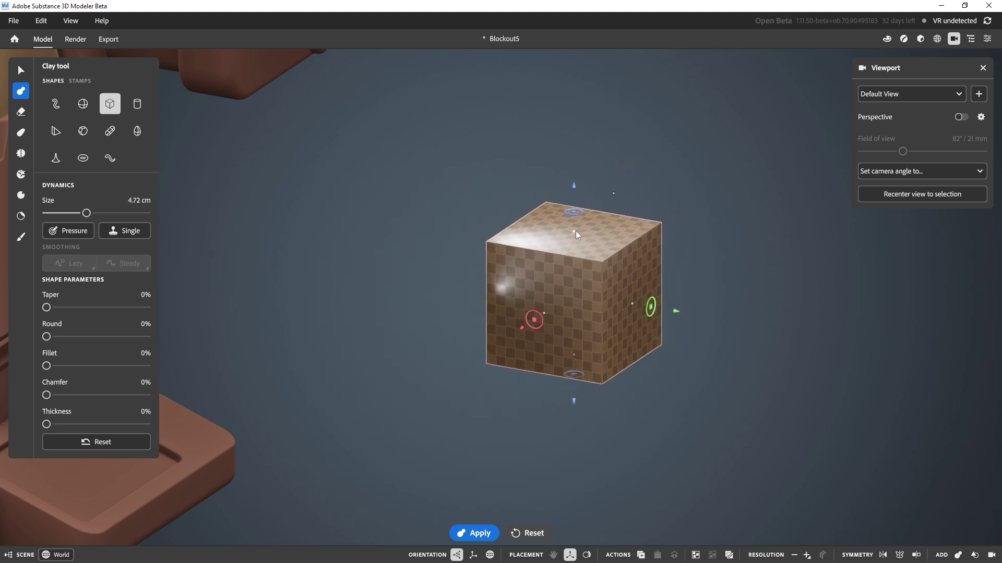
Flatten the box and shape it into a keycap with Taper 16%, Round 28% and Fillet 20%
{"action": "left_click_drag", "start_coordinate": [575, 231], "coordinate": [577, 255]}
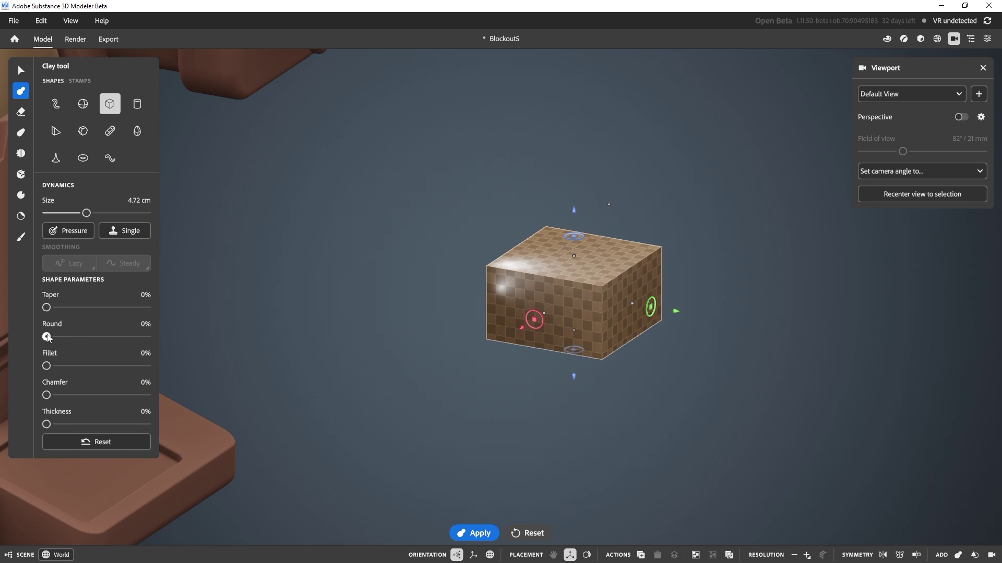
{"action": "left_click_drag", "start_coordinate": [47, 337], "coordinate": [65, 313]}
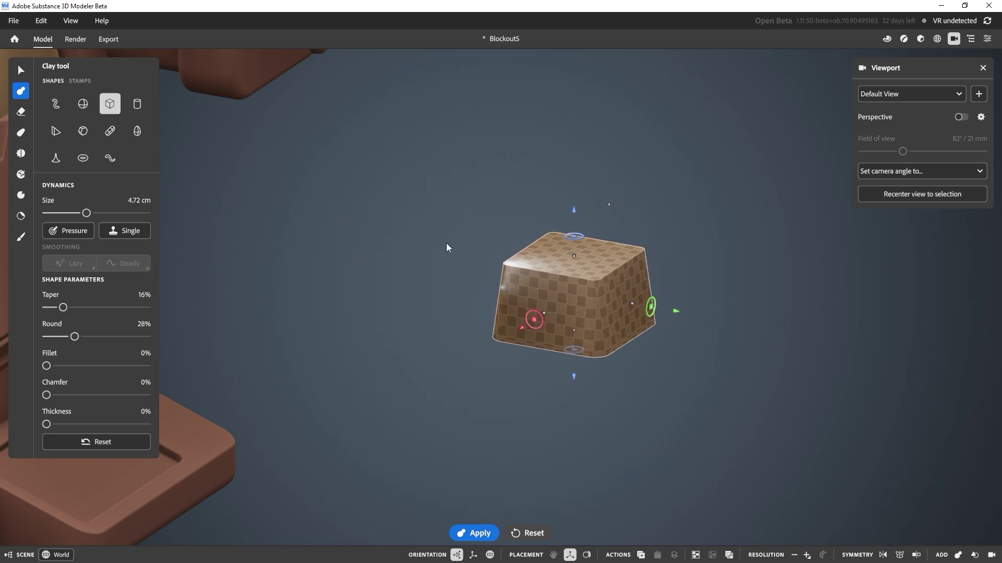
{"action": "middle_click_drag", "start_coordinate": [499, 238], "coordinate": [551, 253]}
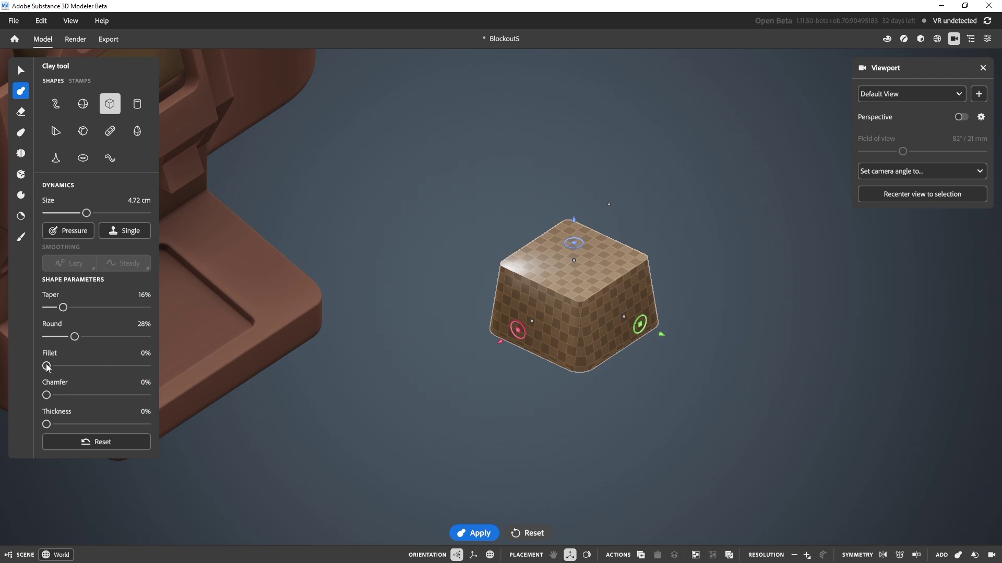
{"action": "left_click_drag", "start_coordinate": [47, 365], "coordinate": [65, 366]}
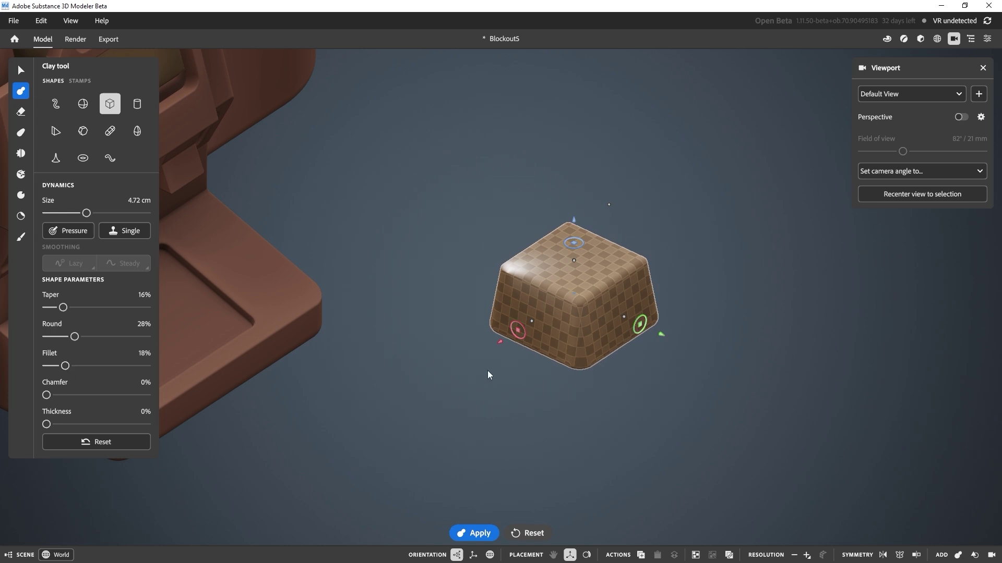
{"action": "left_click_drag", "start_coordinate": [487, 374], "coordinate": [490, 353], "text": "alt"}
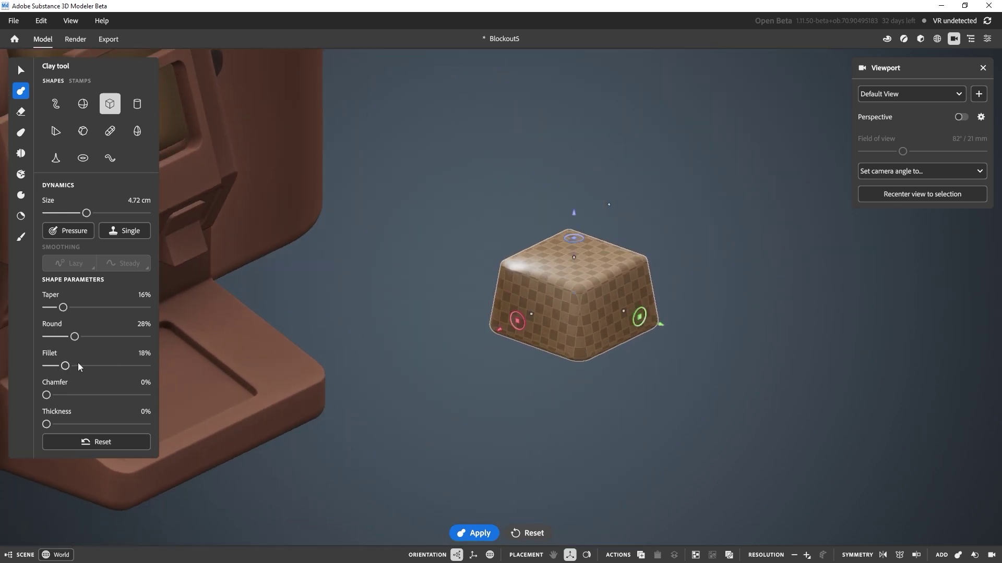
{"action": "left_click_drag", "start_coordinate": [65, 366], "coordinate": [67, 365]}
Reduce the keycap's height further so it becomes a low, wide key
{"action": "left_click_drag", "start_coordinate": [456, 274], "coordinate": [624, 230], "text": "alt"}
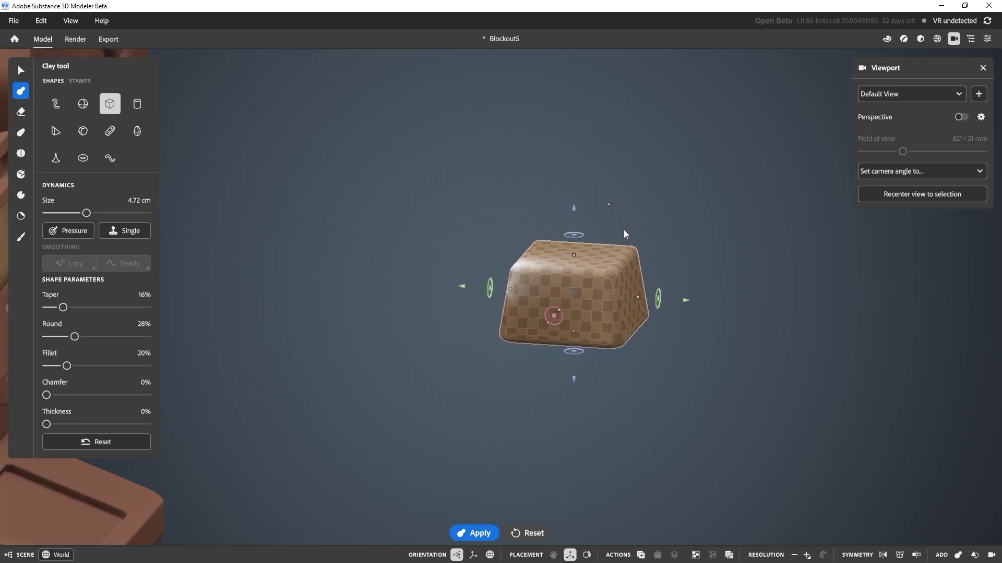
{"action": "middle_click_drag", "start_coordinate": [617, 284], "coordinate": [557, 282]}
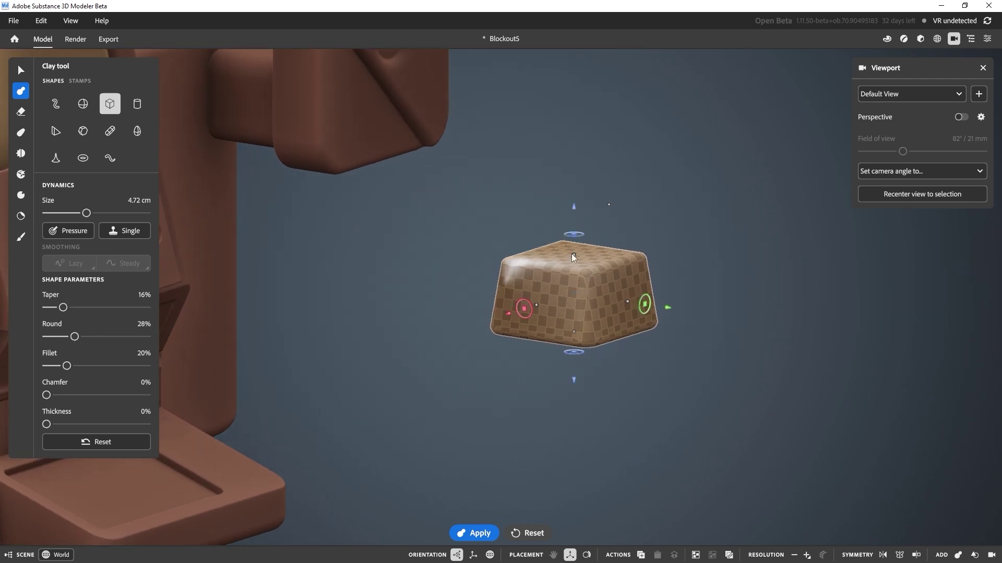
{"action": "left_click_drag", "start_coordinate": [574, 255], "coordinate": [577, 265]}
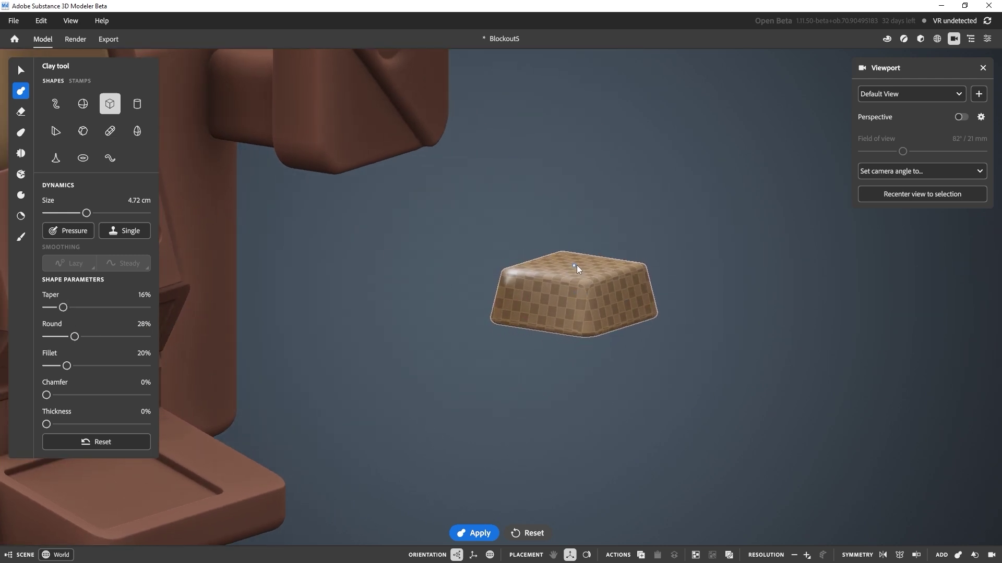
{"action": "middle_click_drag", "start_coordinate": [675, 258], "coordinate": [693, 243]}
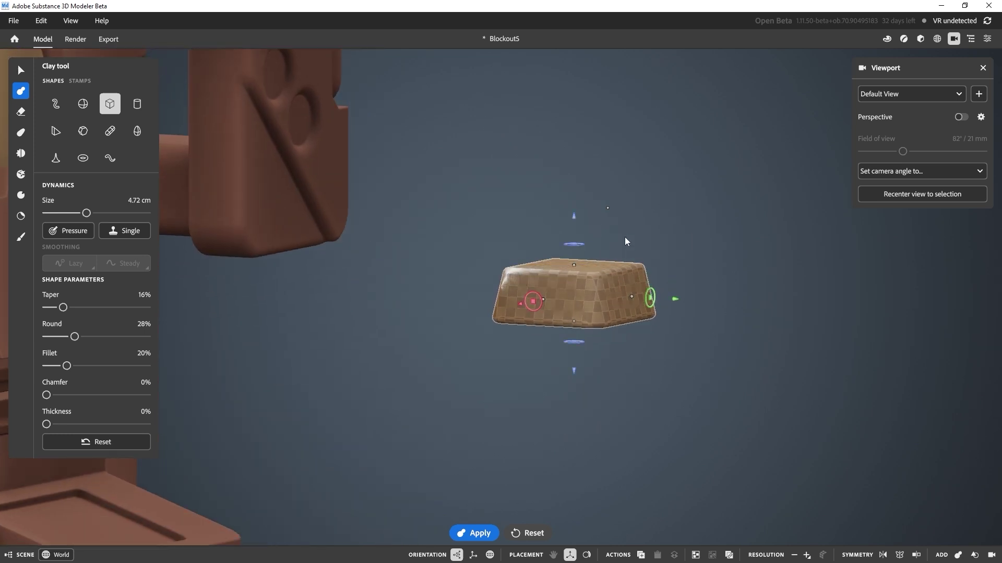
Select the keycap's clay layer and increase its resolution by one level
{"action": "key", "text": "1"}
{"action": "left_click", "coordinate": [596, 284]}
{"action": "left_click_drag", "start_coordinate": [597, 284], "coordinate": [632, 261], "text": "alt"}
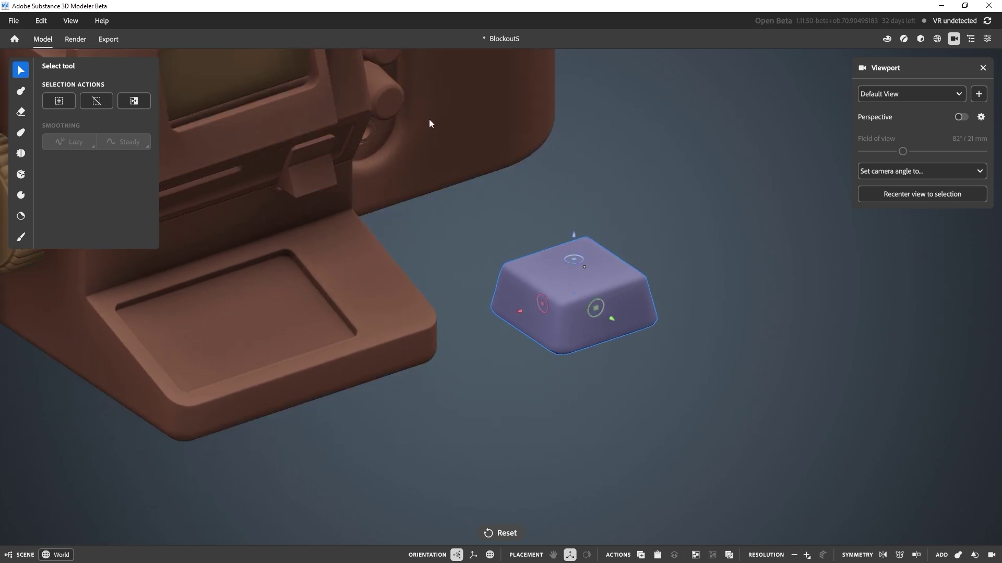
{"action": "middle_click_drag", "start_coordinate": [429, 119], "coordinate": [435, 122], "text": "alt"}
{"action": "left_click", "coordinate": [672, 238]}
{"action": "left_click", "coordinate": [621, 264]}
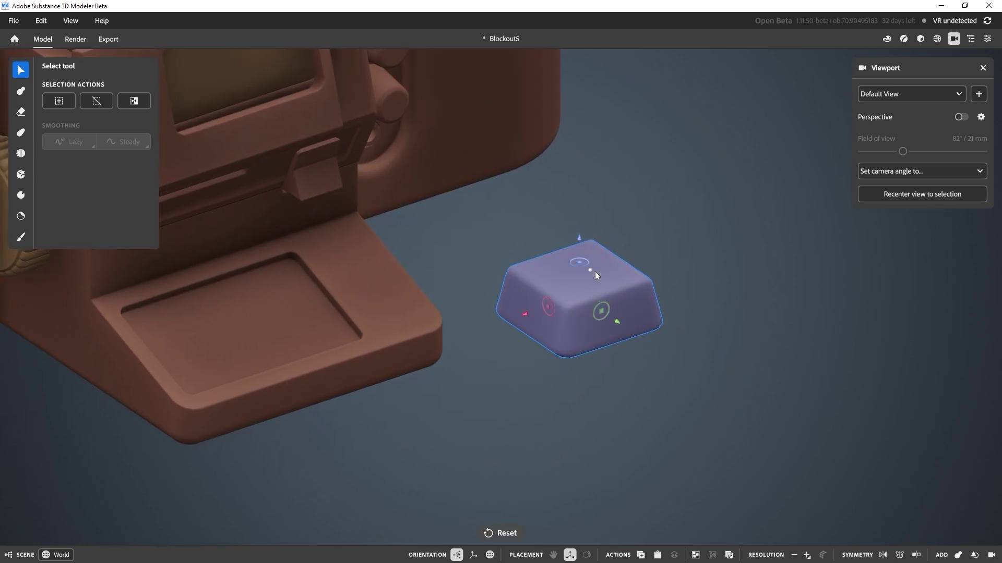
{"action": "left_click", "coordinate": [986, 42]}
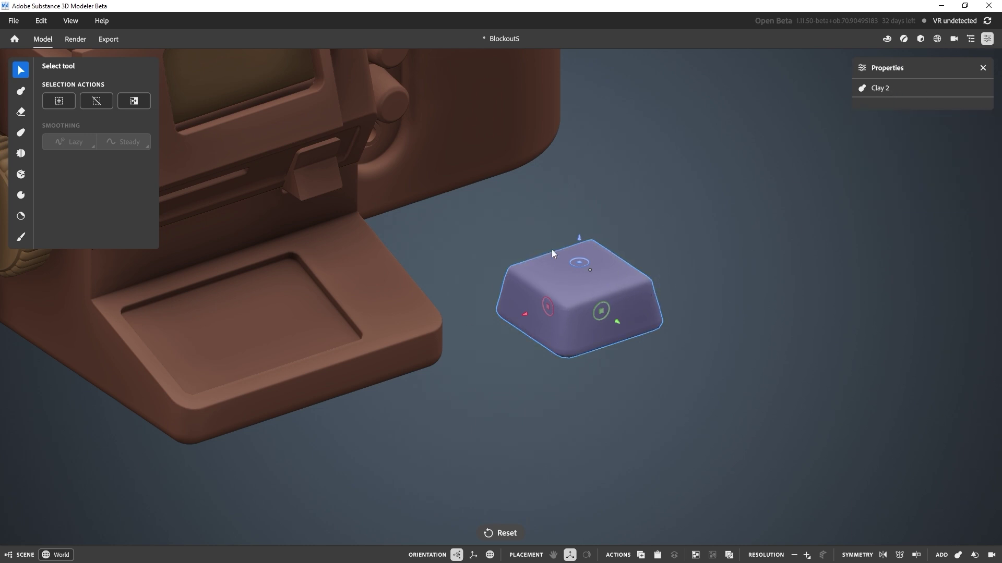
{"action": "right_click", "coordinate": [616, 281]}
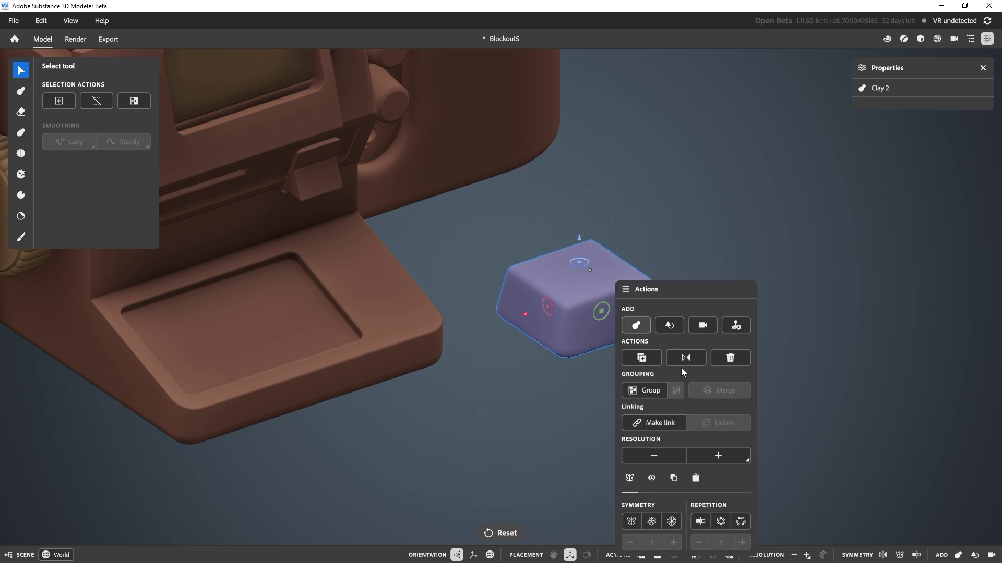
{"action": "left_click", "coordinate": [721, 455]}
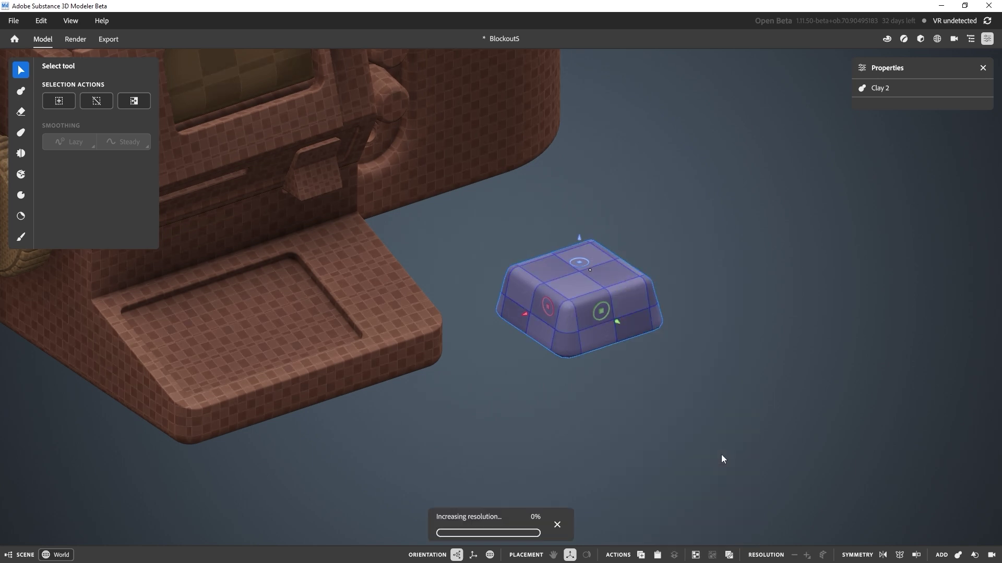
{"action": "left_click", "coordinate": [757, 337]}
{"action": "left_click", "coordinate": [637, 283]}
{"action": "left_click", "coordinate": [758, 238]}
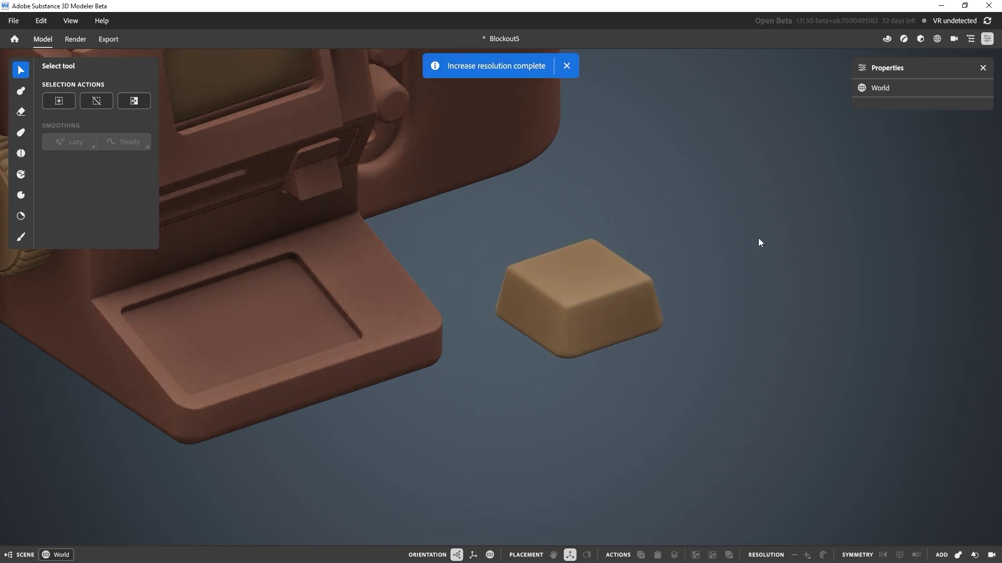
Move the keycap in side view onto the lower shelf, tilt it to match the slope and sink it into the recess
{"action": "scroll", "coordinate": [706, 282], "scroll_direction": "down", "scroll_amount": 1}
{"action": "middle_click_drag", "start_coordinate": [705, 286], "coordinate": [673, 302]}
{"action": "left_click", "coordinate": [623, 310]}
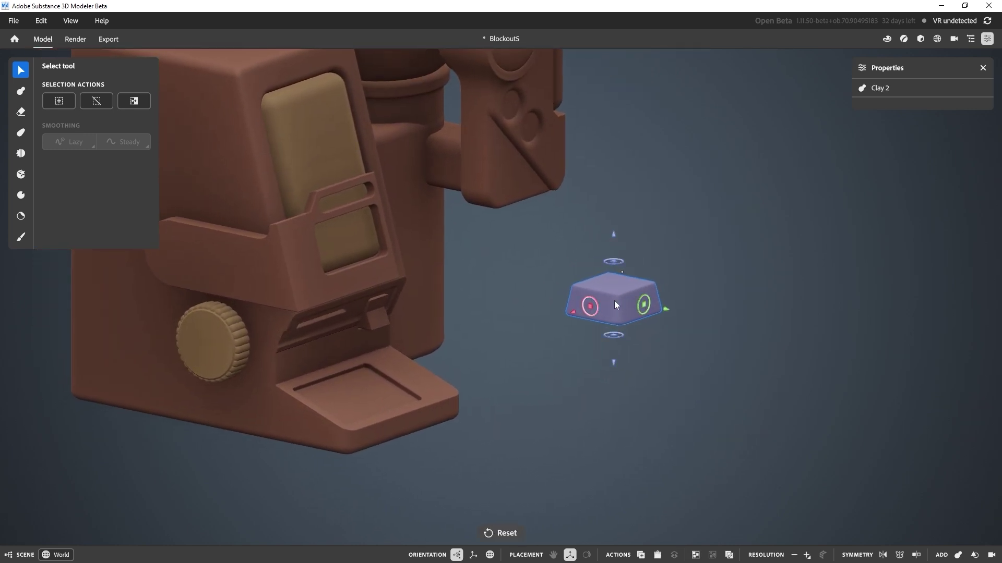
{"action": "scroll", "coordinate": [620, 302], "scroll_direction": "down", "scroll_amount": 3}
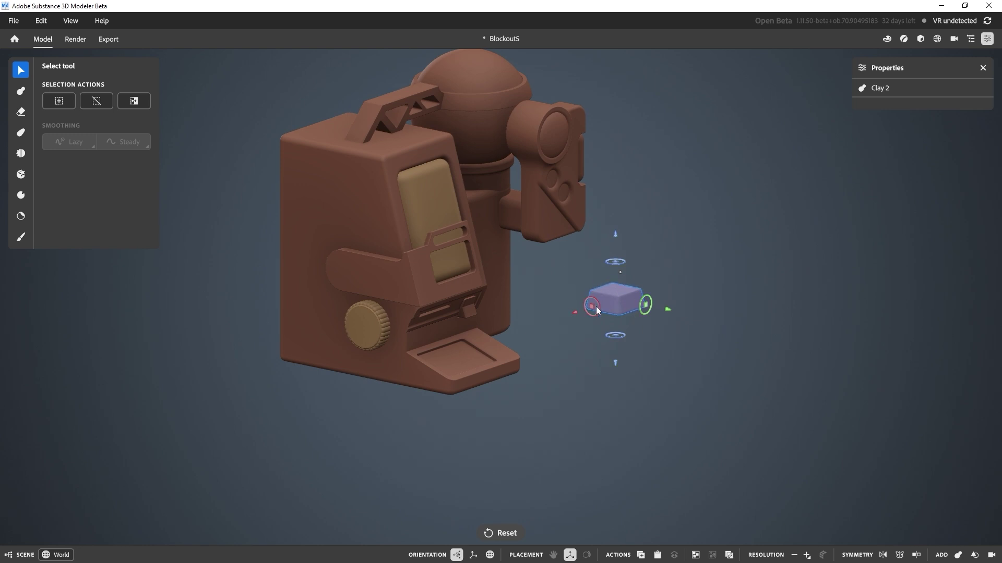
{"action": "right_click_drag", "start_coordinate": [596, 306], "coordinate": [634, 306]}
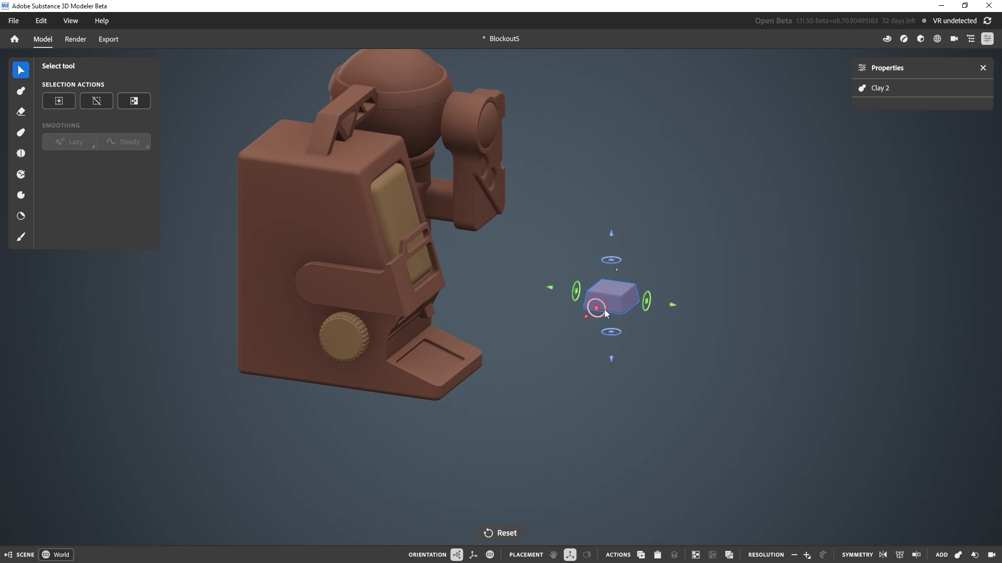
{"action": "right_click_drag", "start_coordinate": [654, 330], "coordinate": [600, 301]}
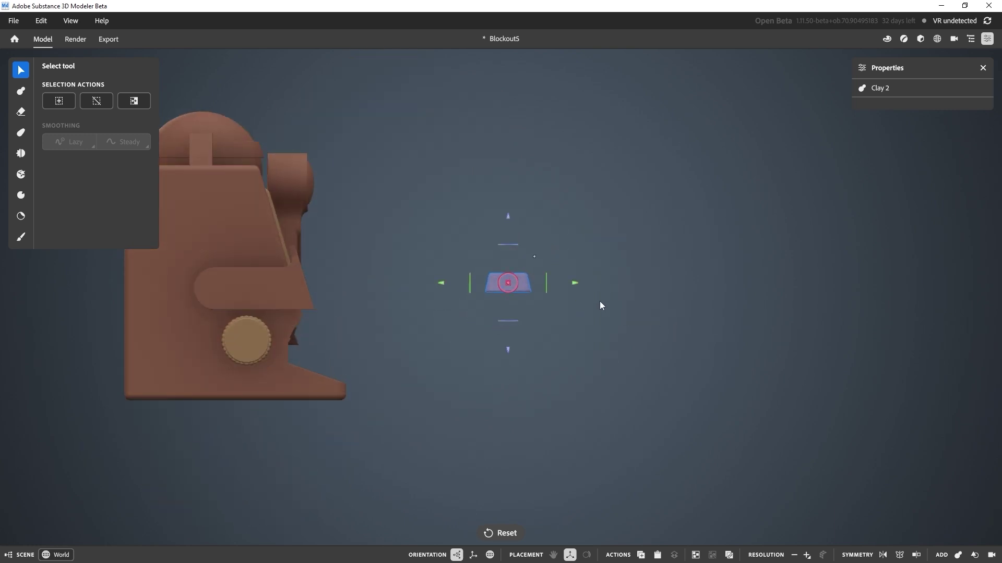
{"action": "left_click_drag", "start_coordinate": [528, 280], "coordinate": [342, 363]}
{"action": "scroll", "coordinate": [313, 365], "scroll_direction": "up", "scroll_amount": 5}
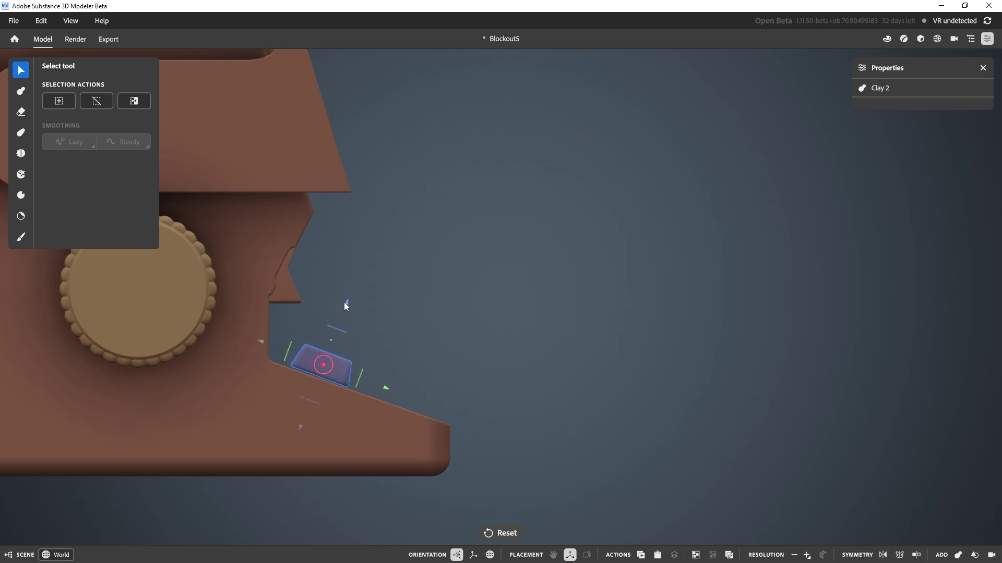
{"action": "left_click_drag", "start_coordinate": [343, 303], "coordinate": [343, 318]}
{"action": "left_click_drag", "start_coordinate": [485, 344], "coordinate": [311, 415], "text": "alt"}
{"action": "middle_click_drag", "start_coordinate": [384, 361], "coordinate": [405, 353], "text": "alt"}
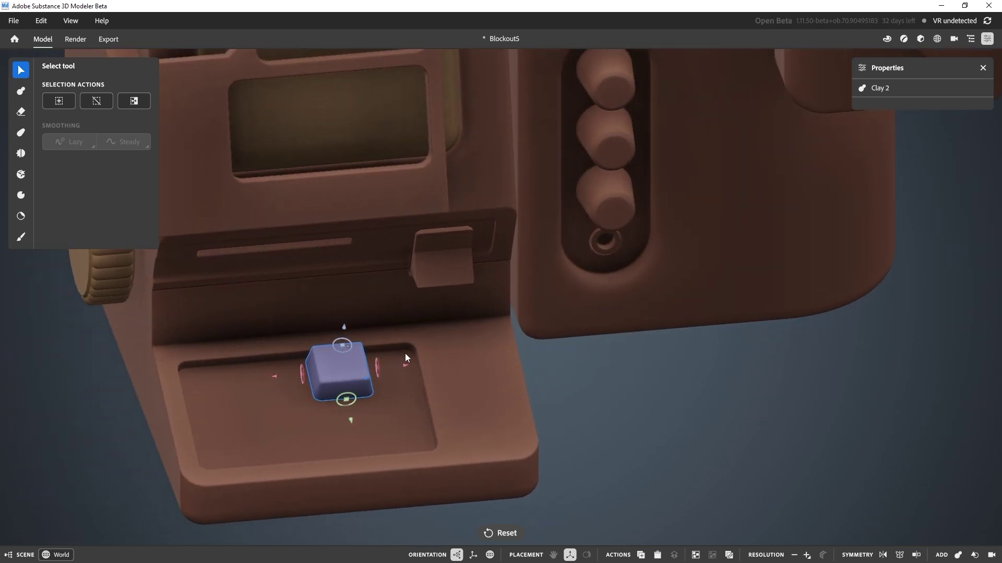
Scale the keycap down to roughly a sixth of the recess width and seat it on the recess floor
{"action": "scroll", "coordinate": [374, 353], "scroll_direction": "up", "scroll_amount": 5}
{"action": "middle_click_drag", "start_coordinate": [506, 277], "coordinate": [594, 212], "text": "alt"}
{"action": "scroll", "coordinate": [428, 311], "scroll_direction": "down", "scroll_amount": 3}
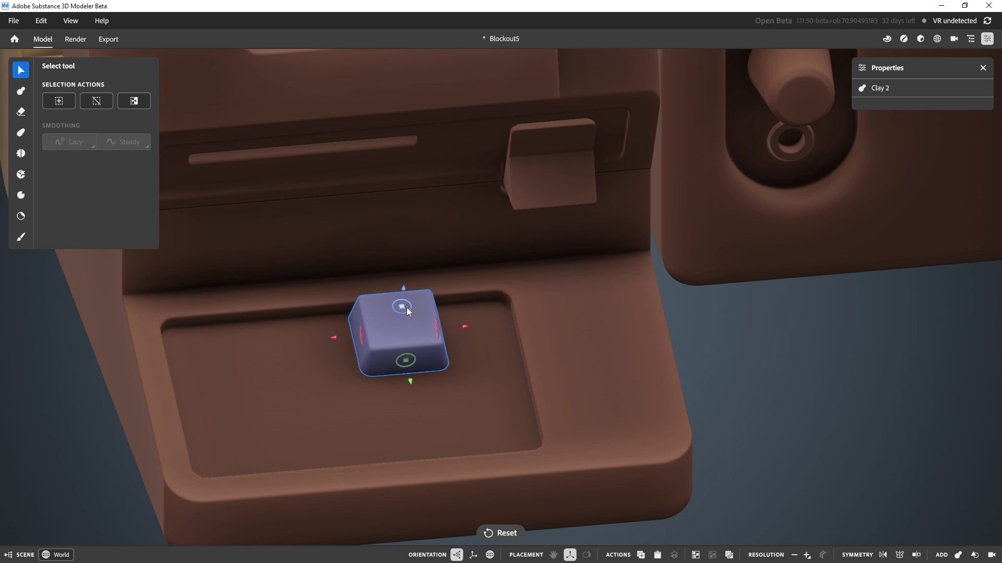
{"action": "left_click_drag", "start_coordinate": [408, 309], "coordinate": [404, 311]}
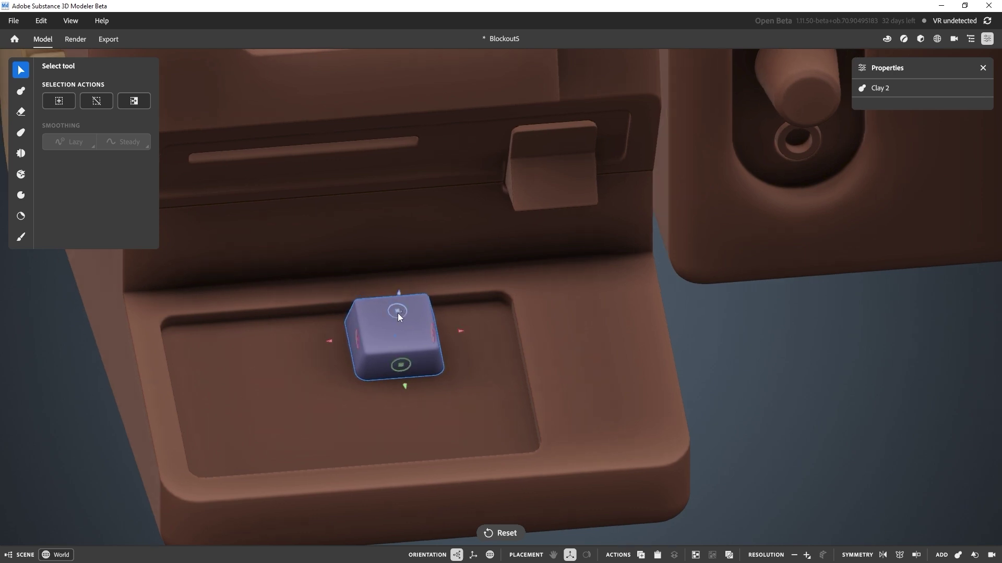
{"action": "right_click_drag", "start_coordinate": [398, 313], "coordinate": [353, 284]}
{"action": "left_click_drag", "start_coordinate": [402, 312], "coordinate": [403, 314]}
{"action": "scroll", "coordinate": [424, 405], "scroll_direction": "up", "scroll_amount": 3}
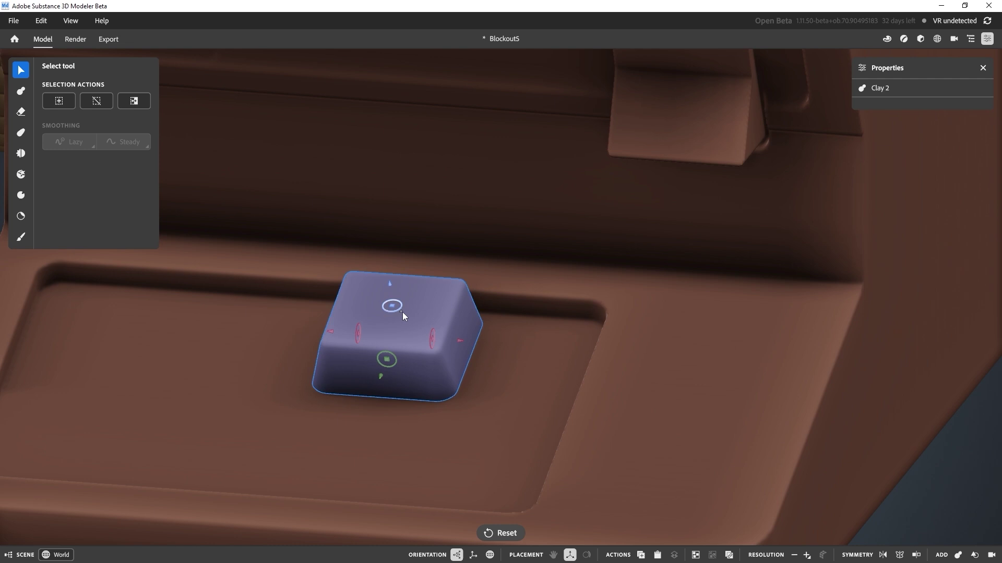
{"action": "right_click_drag", "start_coordinate": [402, 312], "coordinate": [365, 294]}
{"action": "left_click_drag", "start_coordinate": [397, 305], "coordinate": [394, 322]}
{"action": "scroll", "coordinate": [390, 300], "scroll_direction": "down", "scroll_amount": 3}
{"action": "middle_click_drag", "start_coordinate": [512, 303], "coordinate": [527, 304]}
{"action": "right_click_drag", "start_coordinate": [527, 305], "coordinate": [590, 349]}
{"action": "middle_click_drag", "start_coordinate": [575, 331], "coordinate": [585, 324]}
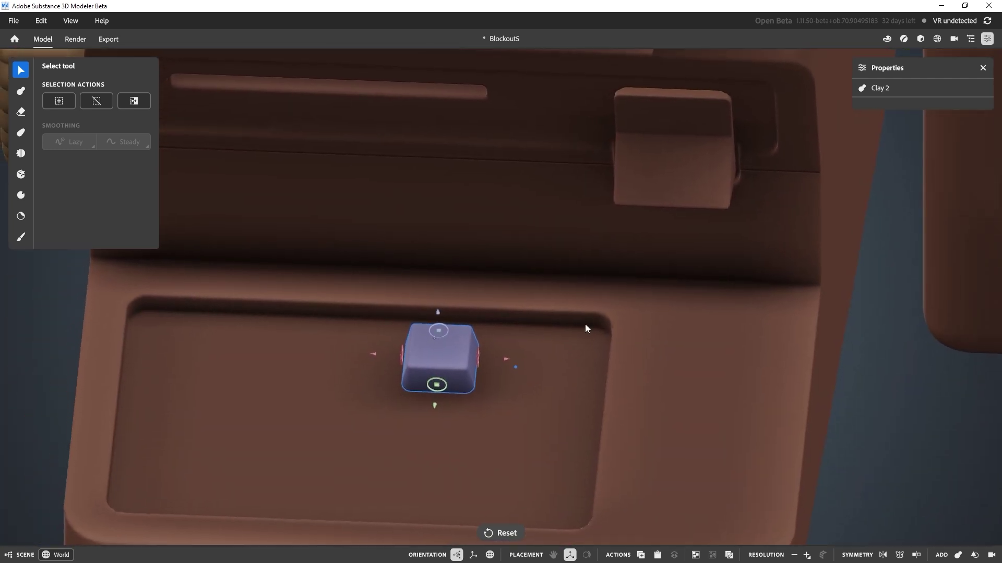
Move the keycap into the recess's upper-left corner, leaving a narrow gap to the recess walls
{"action": "left_click_drag", "start_coordinate": [505, 359], "coordinate": [341, 353]}
{"action": "right_click_drag", "start_coordinate": [342, 356], "coordinate": [208, 395]}
{"action": "left_click_drag", "start_coordinate": [168, 282], "coordinate": [179, 259]}
{"action": "right_click_drag", "start_coordinate": [260, 335], "coordinate": [459, 281]}
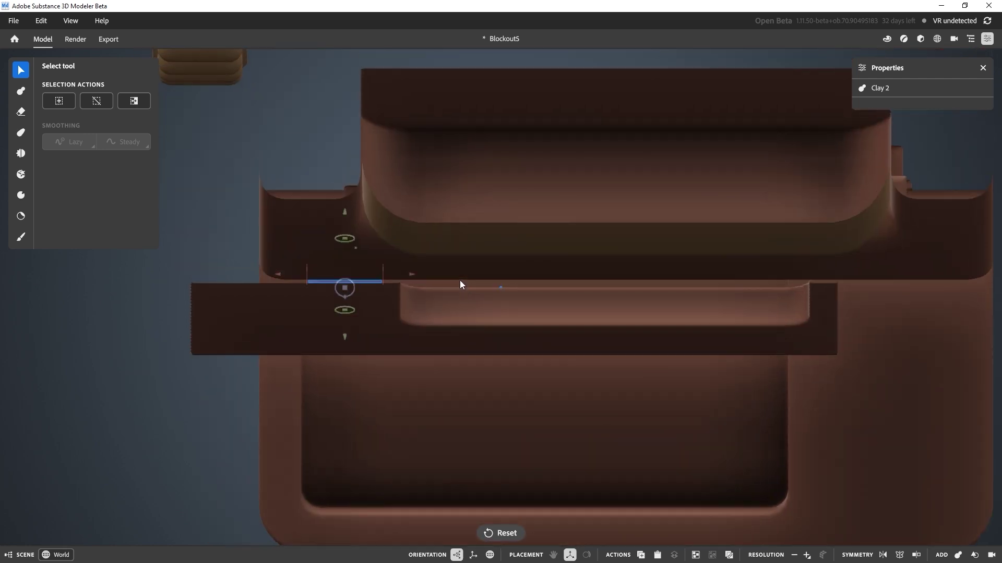
{"action": "right_click_drag", "start_coordinate": [469, 329], "coordinate": [415, 200], "text": "alt"}
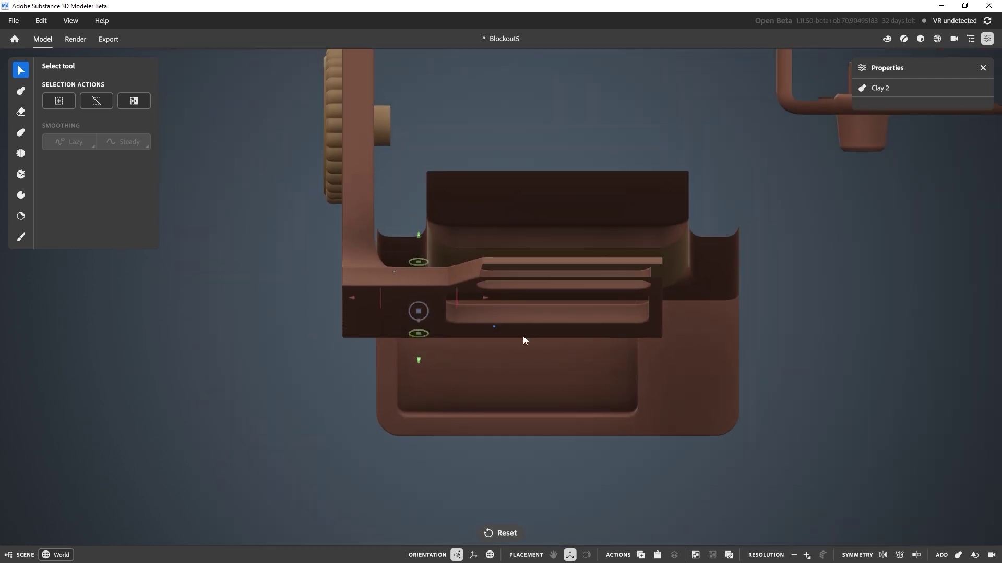
{"action": "right_click_drag", "start_coordinate": [524, 340], "coordinate": [501, 271]}
{"action": "scroll", "coordinate": [490, 378], "scroll_direction": "up", "scroll_amount": 5}
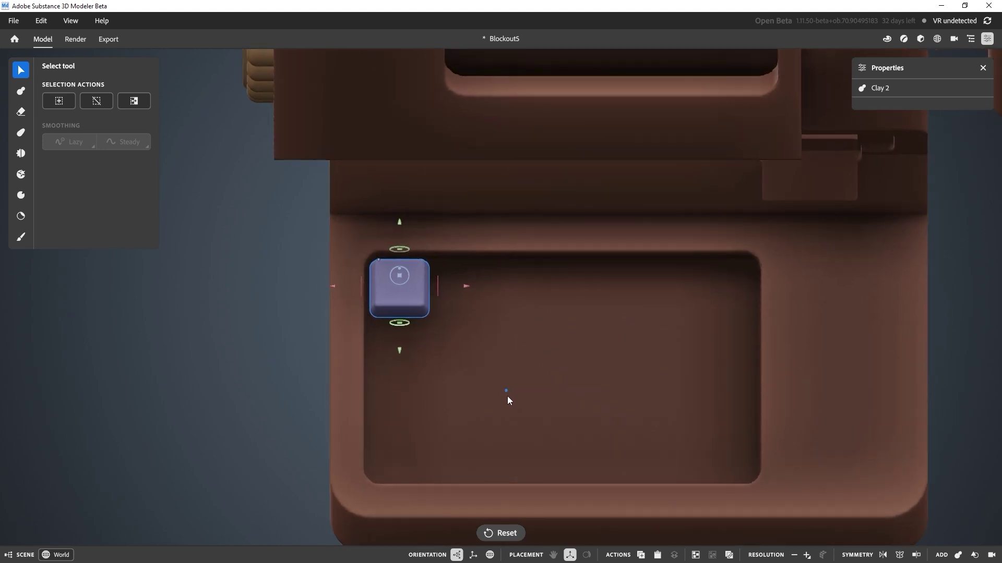
{"action": "right_click_drag", "start_coordinate": [507, 396], "coordinate": [468, 346]}
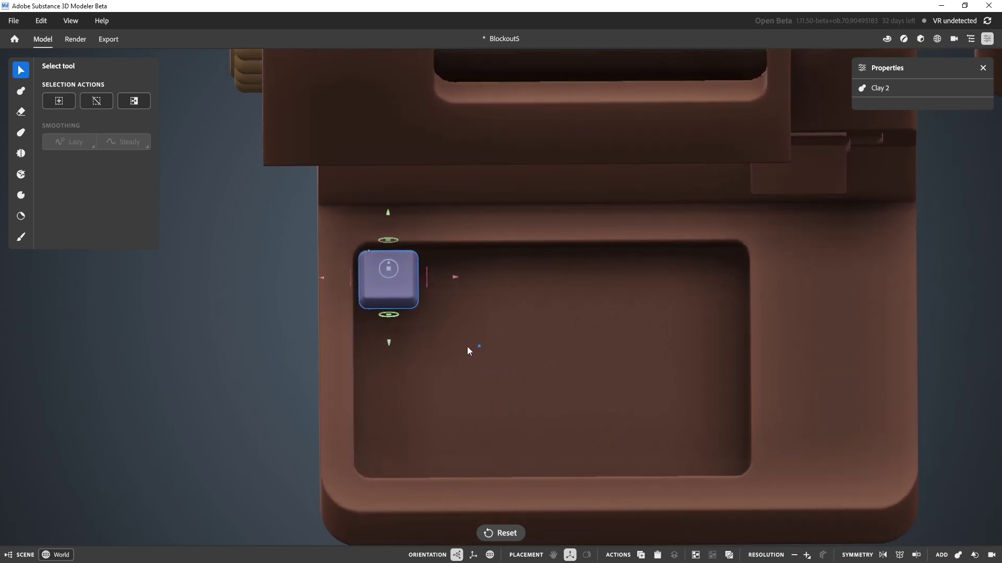
{"action": "middle_click_drag", "start_coordinate": [467, 347], "coordinate": [459, 347]}
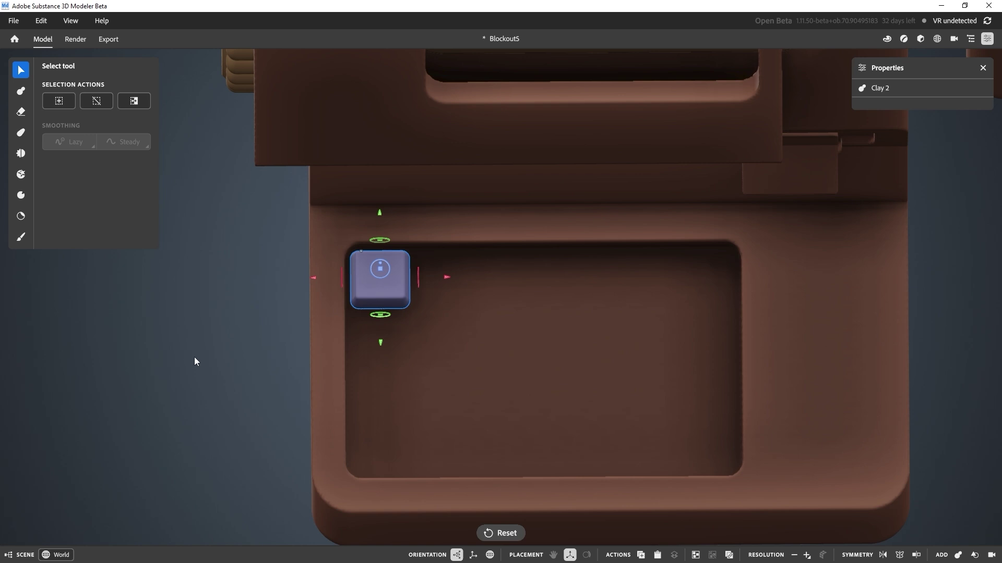
Convert the keycap into a linked component so that its copies stay connected
{"action": "right_click", "coordinate": [400, 296]}
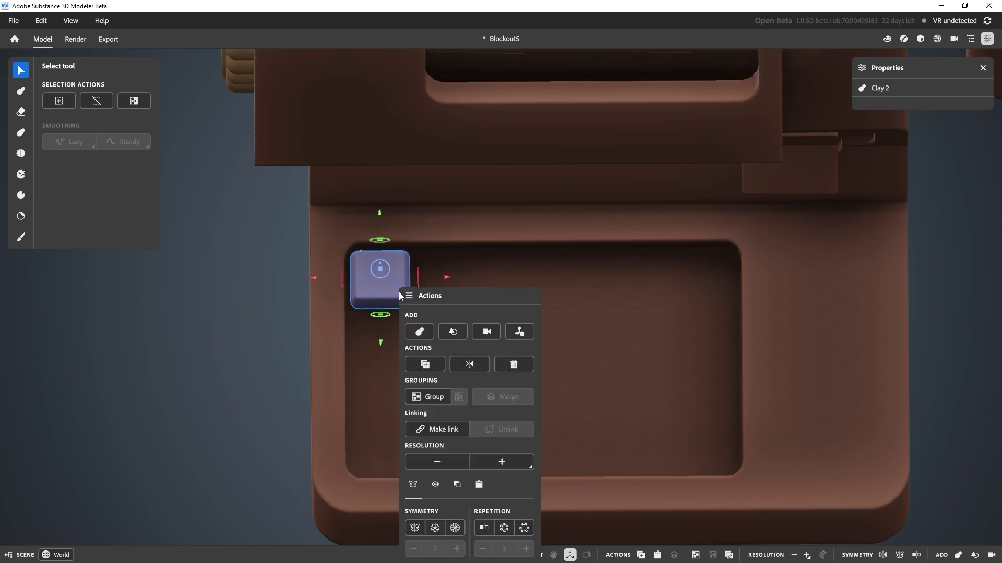
{"action": "left_click", "coordinate": [442, 430]}
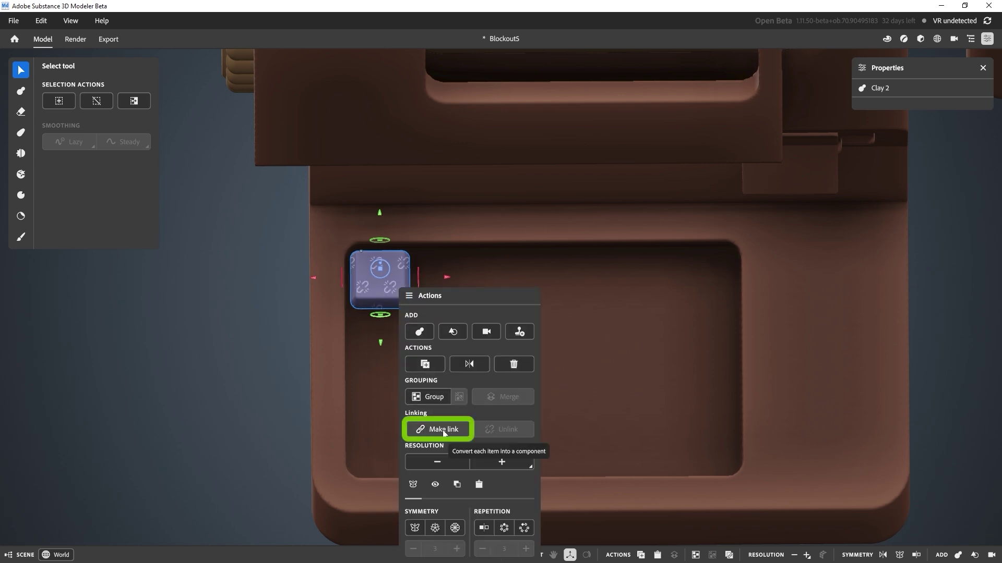
{"action": "left_click", "coordinate": [243, 387]}
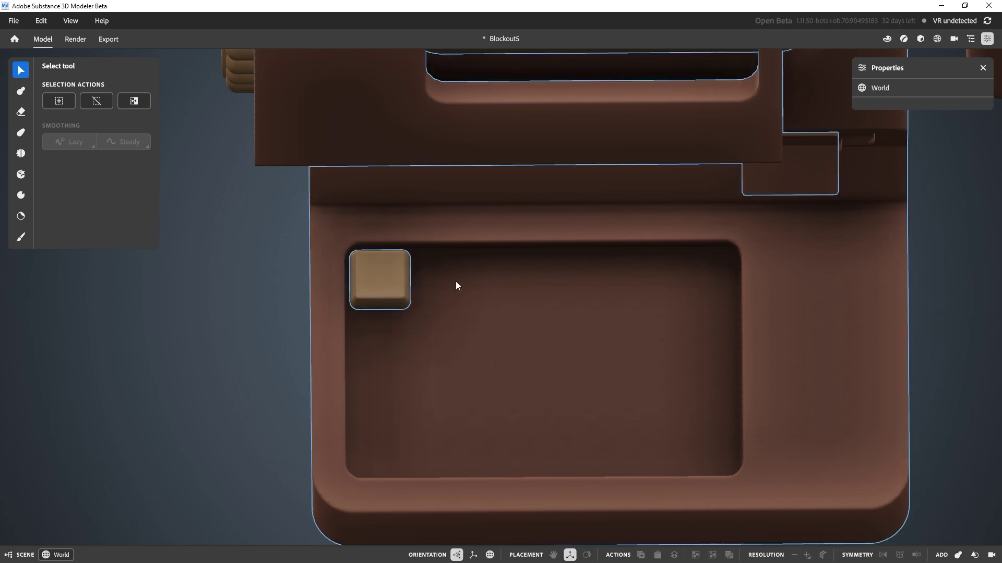
Duplicate the linked keycap and place the copy directly to its right with a small gap
{"action": "left_click", "coordinate": [384, 271]}
{"action": "right_click", "coordinate": [397, 280]}
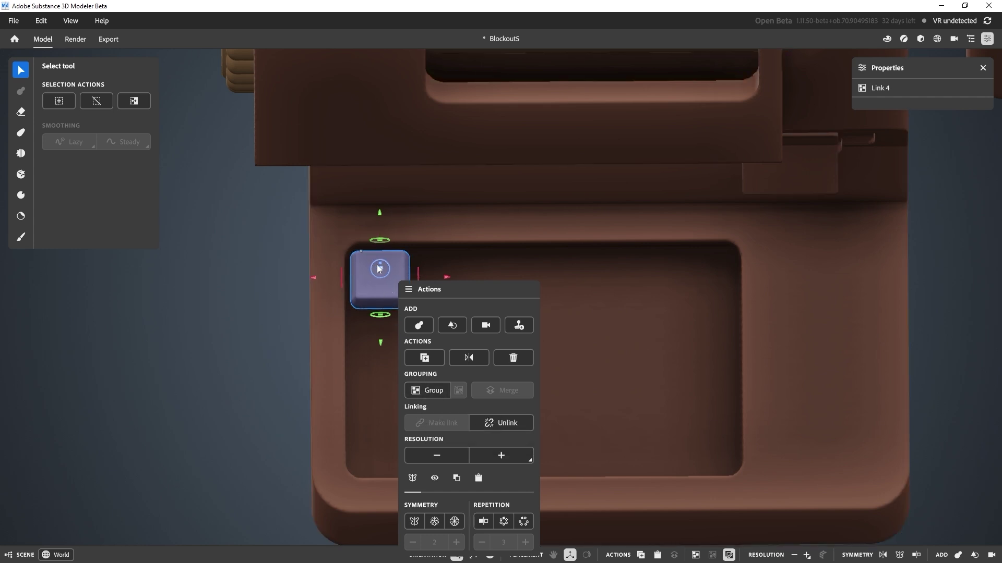
{"action": "left_click", "coordinate": [424, 358]}
{"action": "left_click_drag", "start_coordinate": [446, 276], "coordinate": [507, 286]}
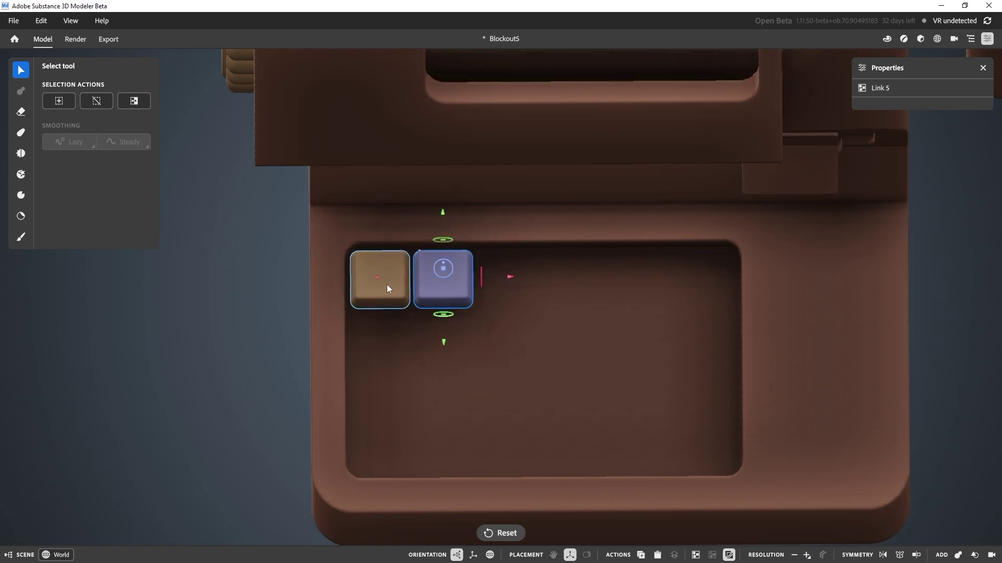
{"action": "left_click", "coordinate": [279, 348]}
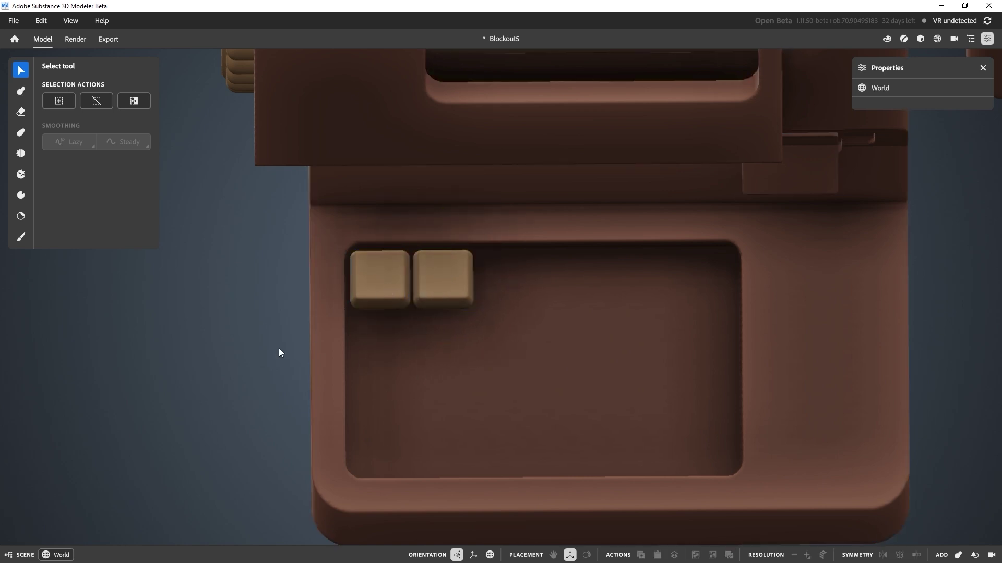
Duplicate both keycaps together and move the copied pair to the right, extending the row to four keys
{"action": "left_click", "coordinate": [380, 290]}
{"action": "left_click", "coordinate": [424, 290], "text": "shift"}
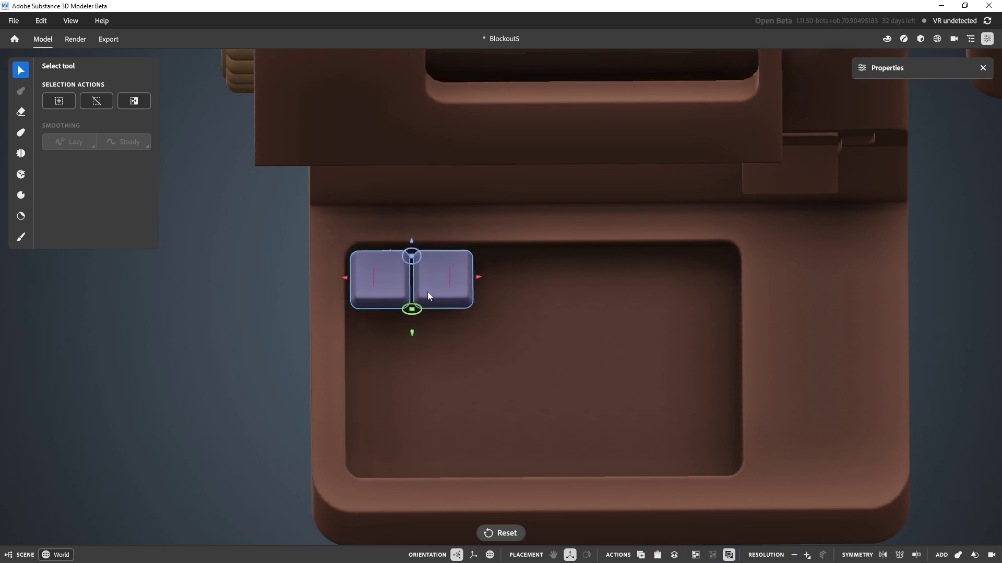
{"action": "right_click", "coordinate": [427, 292]}
{"action": "left_click", "coordinate": [451, 368]}
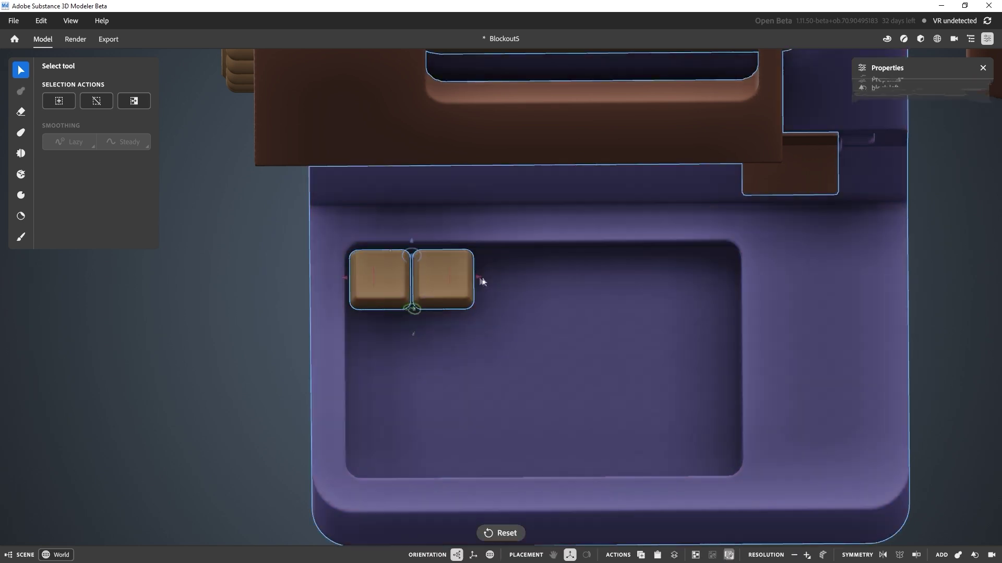
{"action": "left_click_drag", "start_coordinate": [477, 276], "coordinate": [603, 283]}
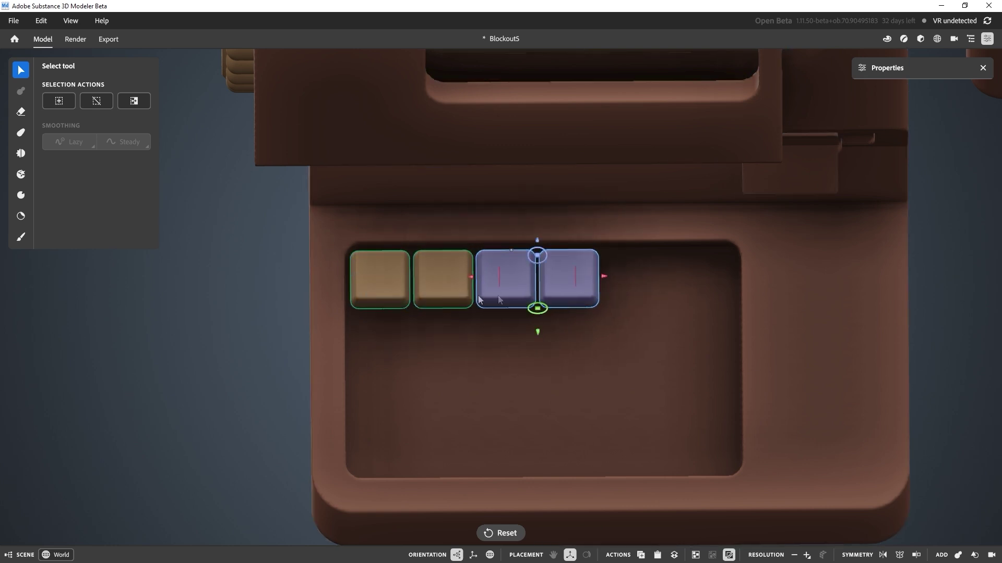
{"action": "left_click", "coordinate": [234, 325]}
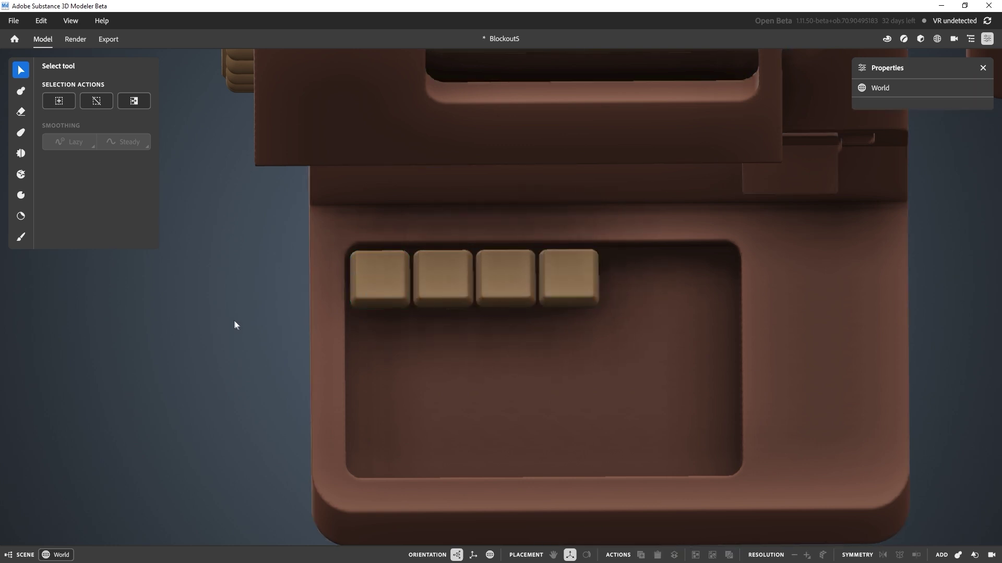
Duplicate the row's last two keycaps and move the copies to the right to complete a row of six
{"action": "left_click", "coordinate": [505, 282]}
{"action": "left_click", "coordinate": [578, 258], "text": "shift"}
{"action": "right_click", "coordinate": [578, 258]}
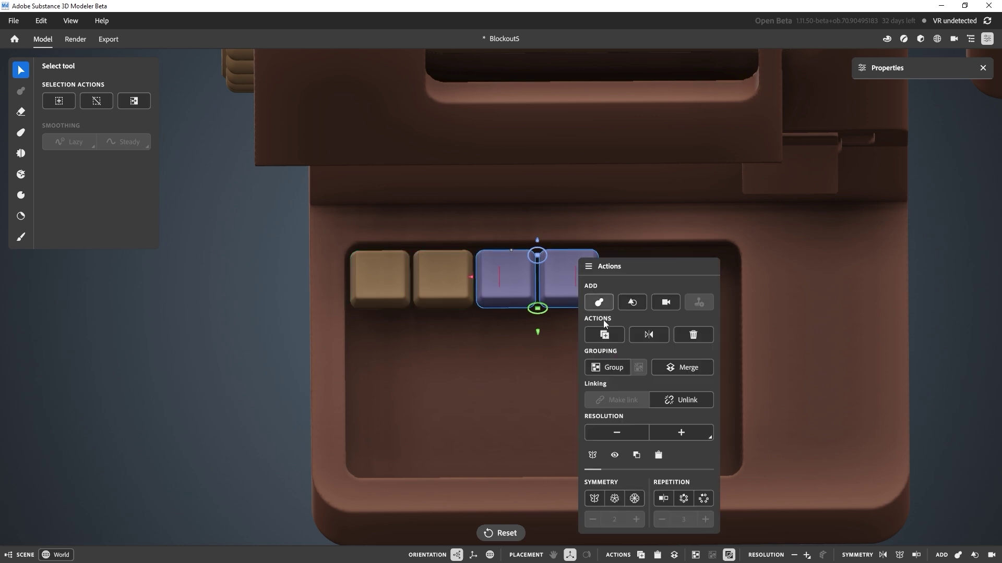
{"action": "left_click", "coordinate": [603, 324]}
{"action": "left_click_drag", "start_coordinate": [610, 276], "coordinate": [373, 281]}
Duplicate all six keycaps and move the copy forward to form a second row
{"action": "right_click", "coordinate": [372, 282]}
{"action": "left_click", "coordinate": [417, 357]}
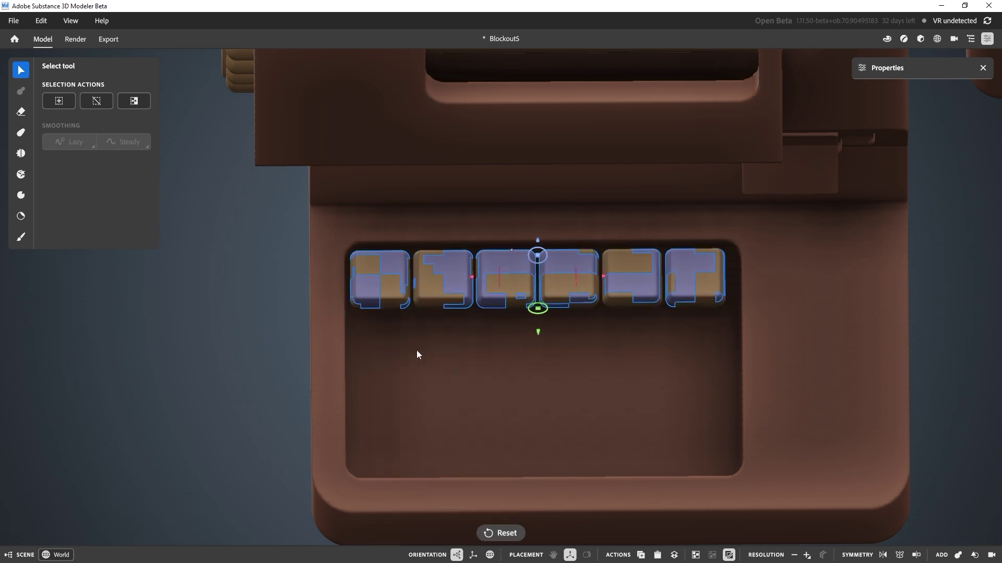
{"action": "left_click_drag", "start_coordinate": [538, 332], "coordinate": [541, 391]}
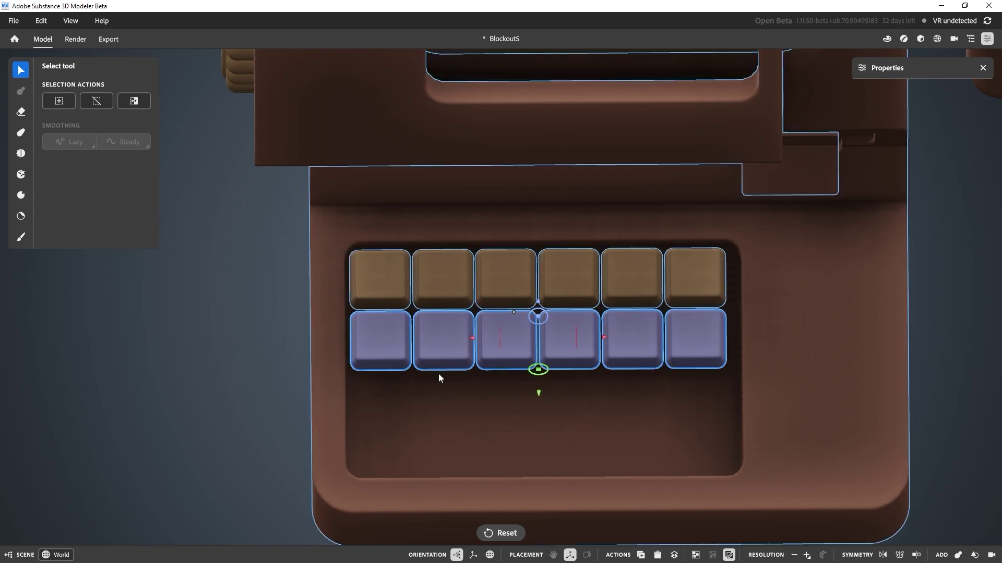
Lower the second key row in side view to follow the shelf's slope and tighten its gap to the first row
{"action": "right_click_drag", "start_coordinate": [438, 373], "coordinate": [649, 253]}
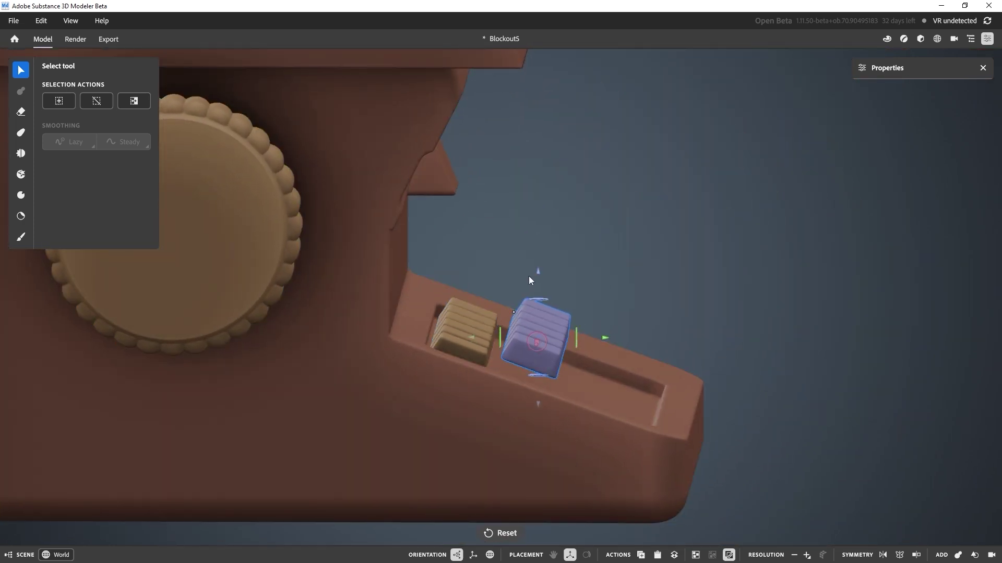
{"action": "left_click_drag", "start_coordinate": [539, 270], "coordinate": [538, 290]}
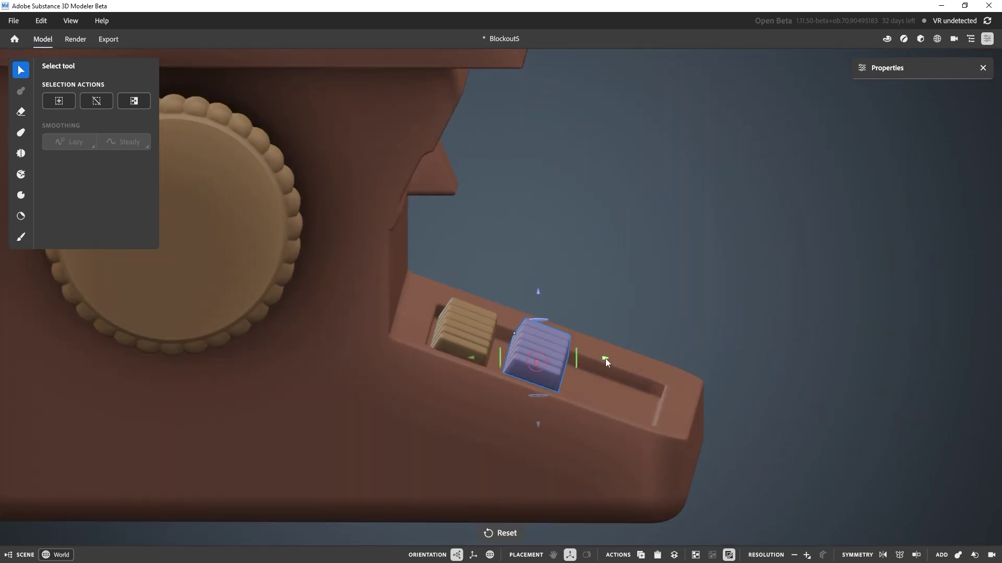
{"action": "left_click_drag", "start_coordinate": [605, 358], "coordinate": [589, 359]}
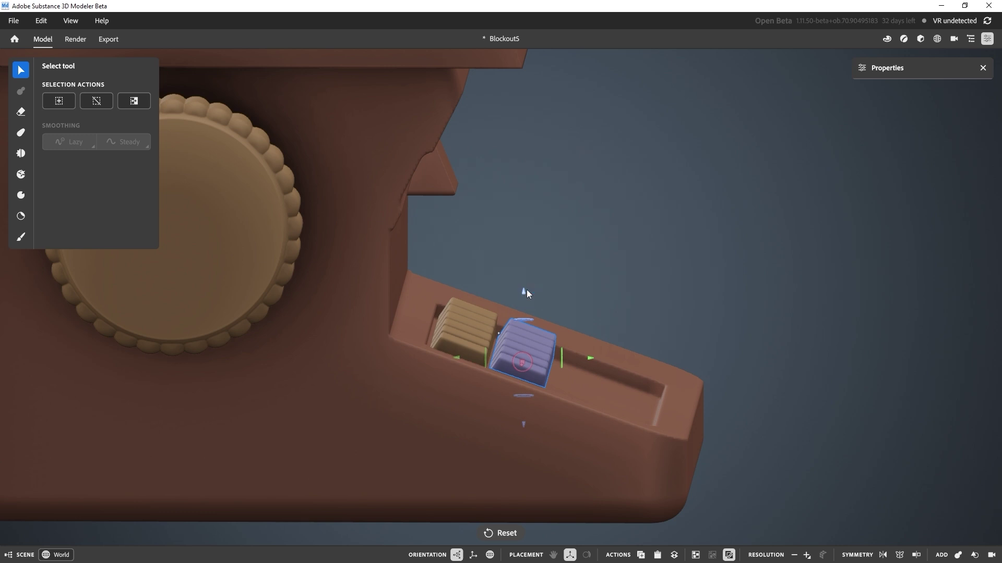
{"action": "left_click_drag", "start_coordinate": [527, 290], "coordinate": [527, 293]}
Duplicate the second key row and position the copy as a third row, seated along the shelf's slope
{"action": "right_click_drag", "start_coordinate": [527, 292], "coordinate": [393, 417]}
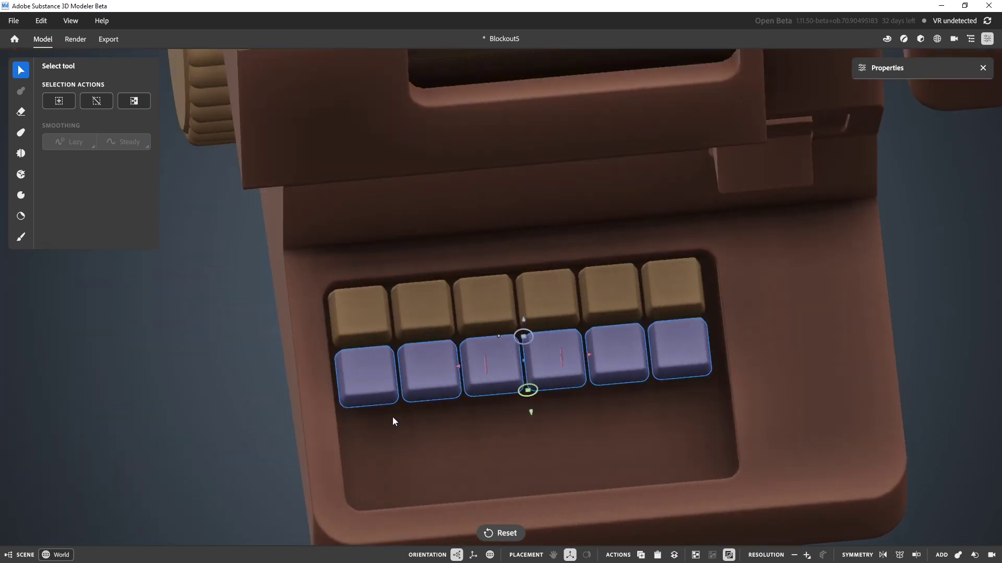
{"action": "left_click_drag", "start_coordinate": [451, 387], "coordinate": [440, 387], "text": "alt"}
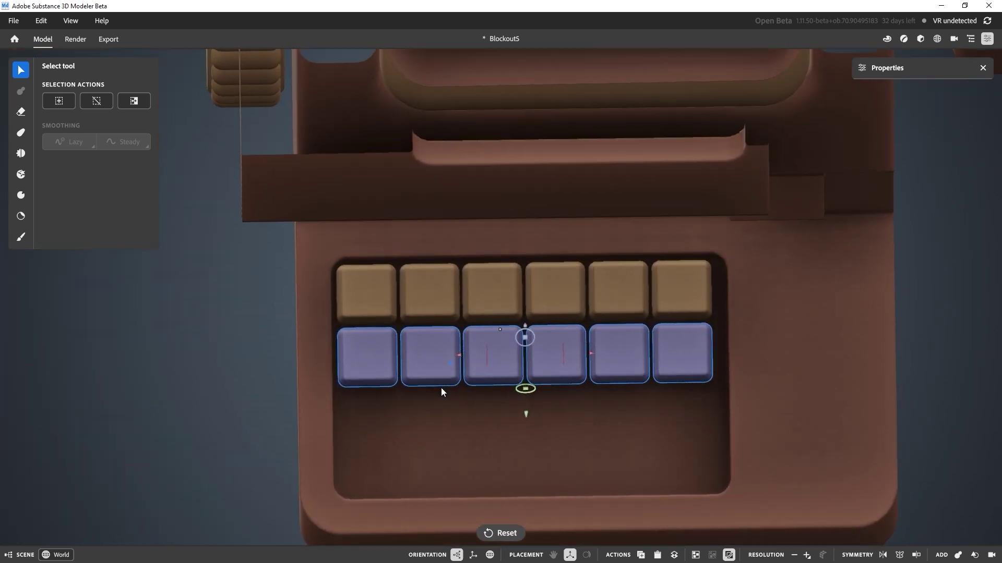
{"action": "right_click", "coordinate": [496, 359]}
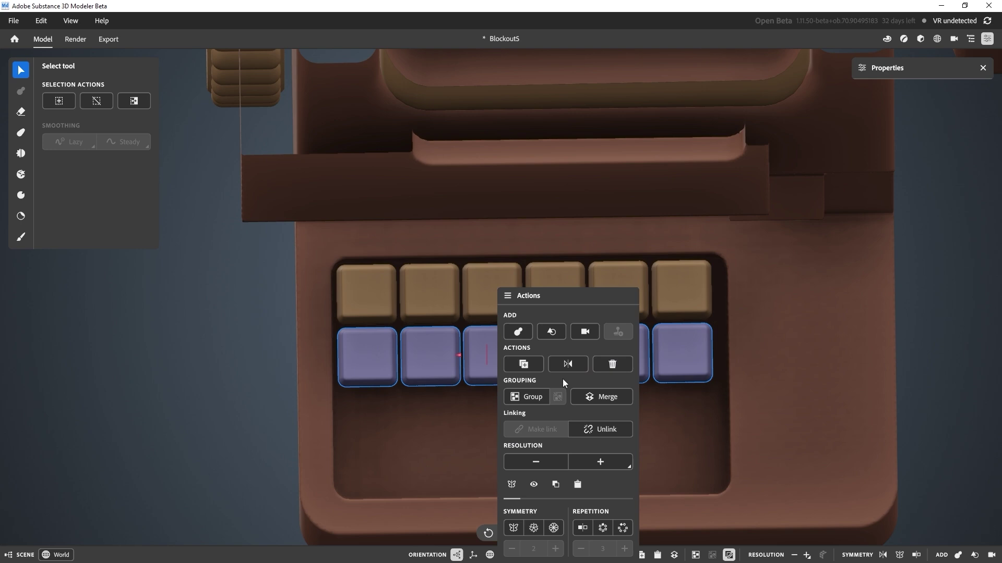
{"action": "left_click", "coordinate": [523, 363]}
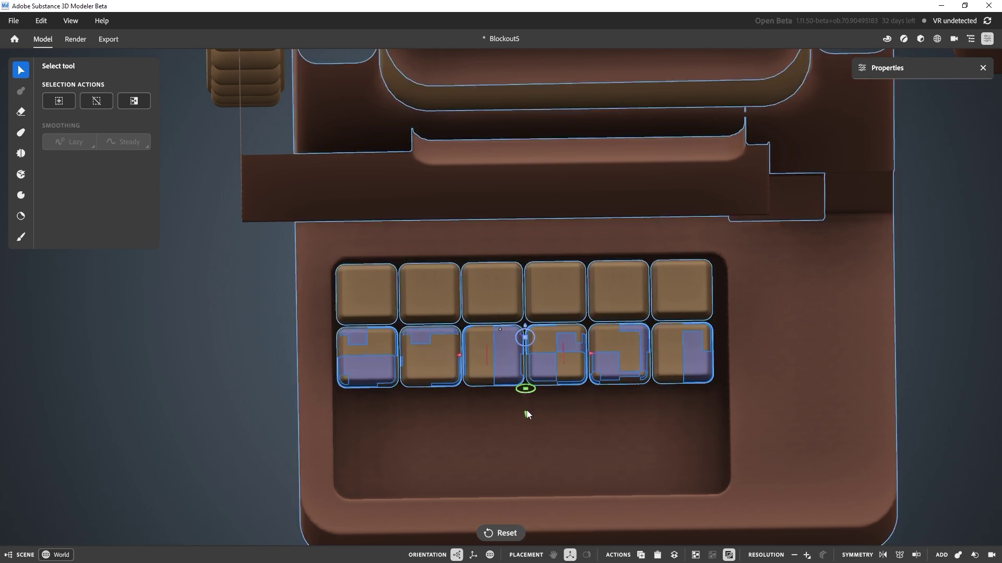
{"action": "left_click_drag", "start_coordinate": [526, 413], "coordinate": [656, 333]}
{"action": "scroll", "coordinate": [489, 396], "scroll_direction": "up", "scroll_amount": 5}
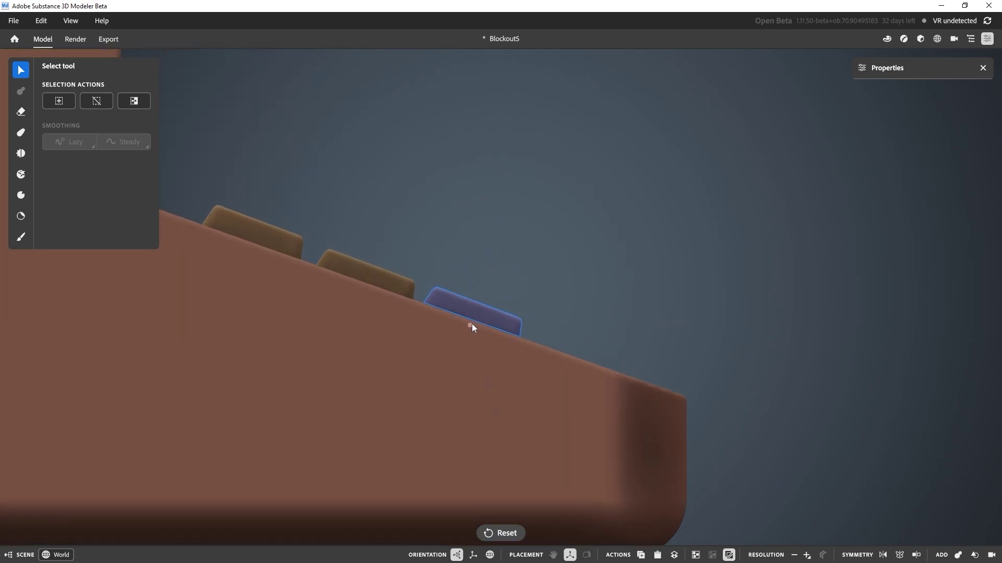
{"action": "scroll", "coordinate": [474, 325], "scroll_direction": "down", "scroll_amount": 2}
{"action": "left_click_drag", "start_coordinate": [615, 253], "coordinate": [389, 318], "text": "alt"}
{"action": "left_click", "coordinate": [175, 360]}
Inspect the three-row keypad from the front and save the scene
{"action": "left_click_drag", "start_coordinate": [516, 287], "coordinate": [474, 214], "text": "alt"}
{"action": "scroll", "coordinate": [474, 219], "scroll_direction": "down", "scroll_amount": 4}
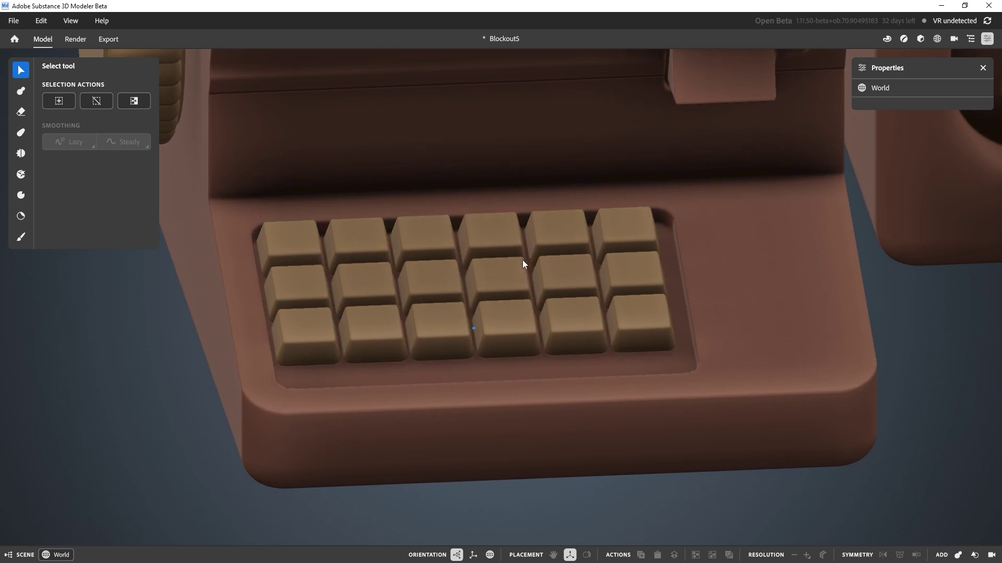
{"action": "left_click_drag", "start_coordinate": [585, 439], "coordinate": [594, 418], "text": "alt"}
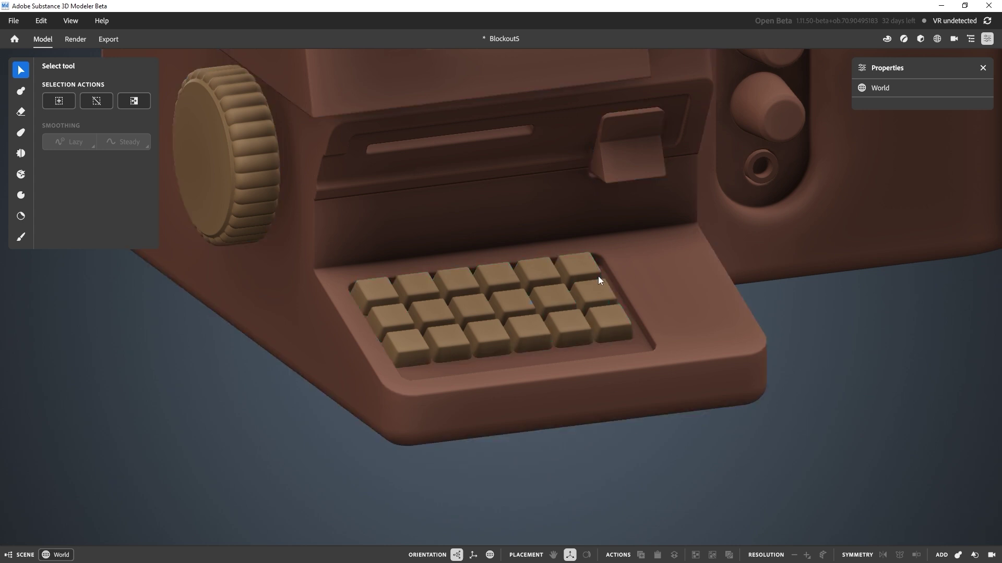
{"action": "middle_click_drag", "start_coordinate": [597, 276], "coordinate": [587, 331], "text": "alt"}
{"action": "left_click", "coordinate": [13, 21]}
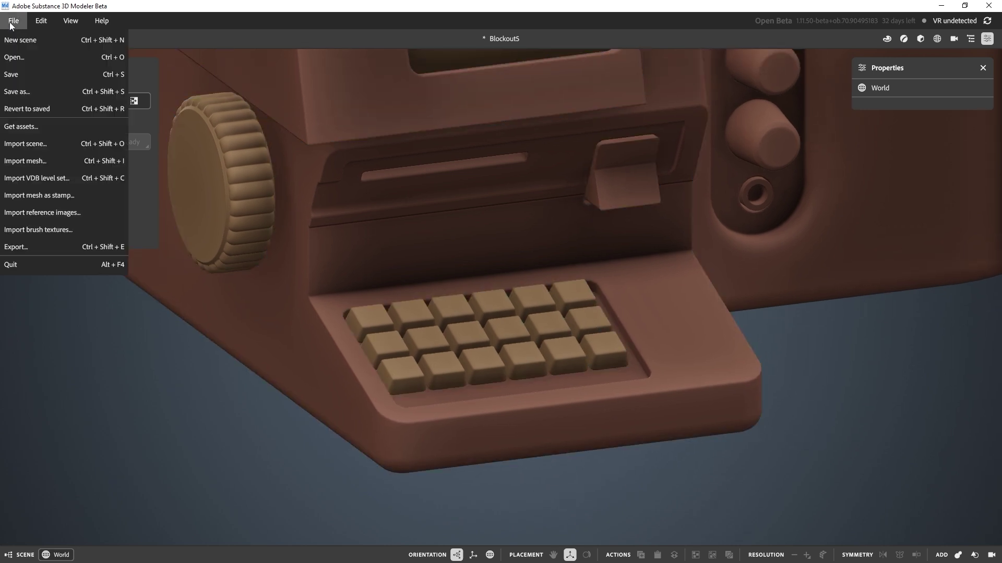
{"action": "left_click", "coordinate": [24, 74]}
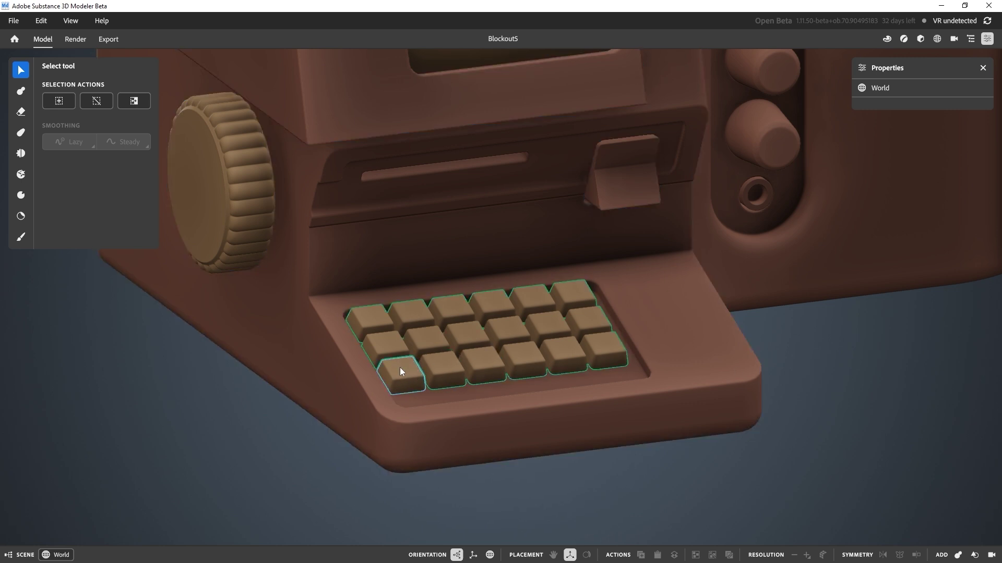
{"action": "left_click_drag", "start_coordinate": [403, 353], "coordinate": [405, 365], "text": "alt"}
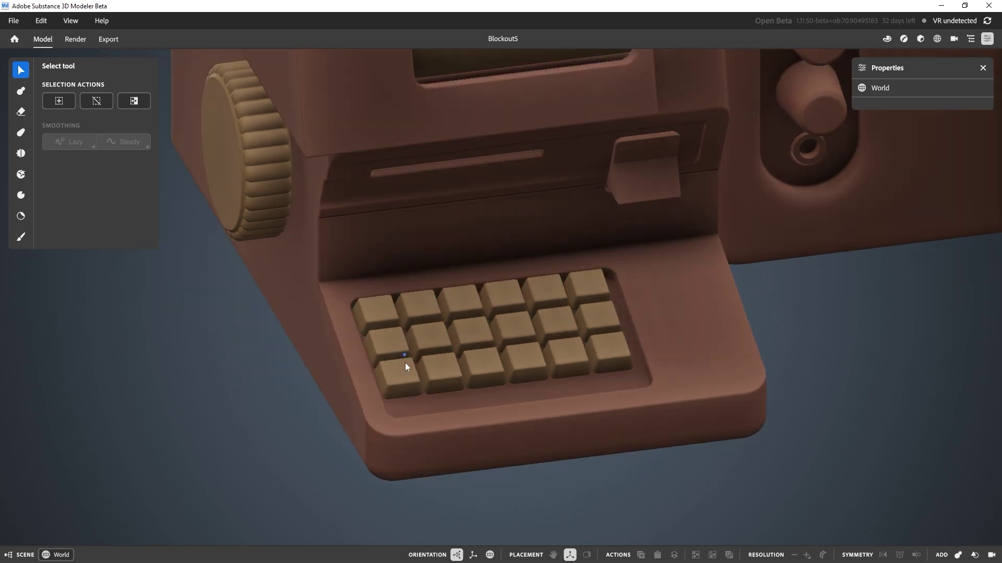
{"action": "double_click", "coordinate": [378, 307]}
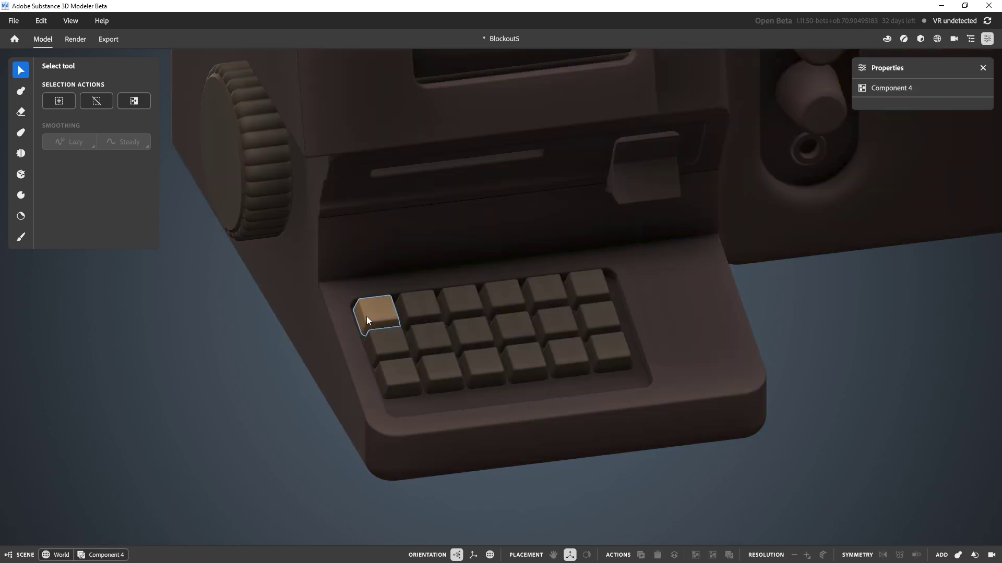
{"action": "double_click", "coordinate": [382, 330]}
{"action": "left_click", "coordinate": [383, 312]}
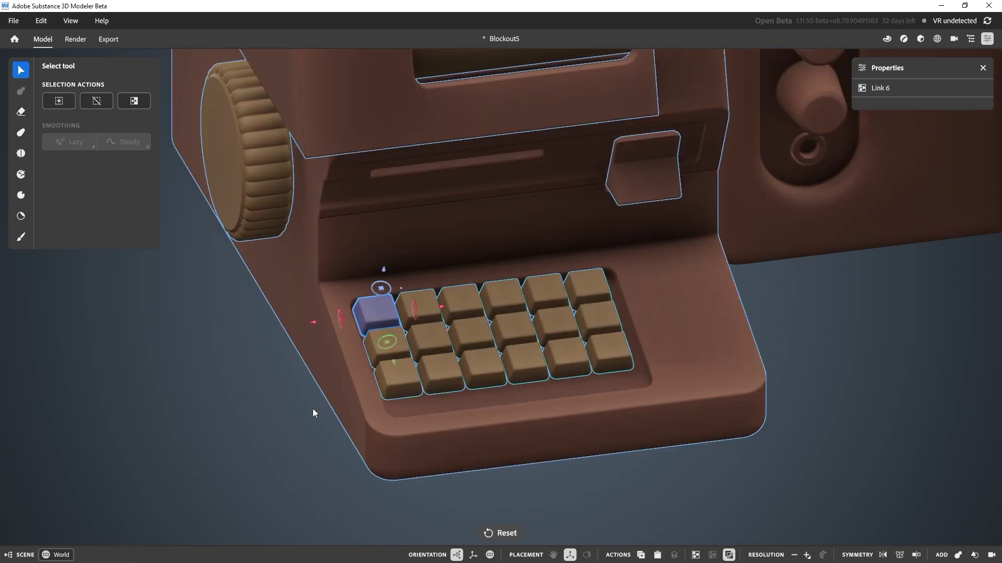
{"action": "left_click", "coordinate": [313, 412]}
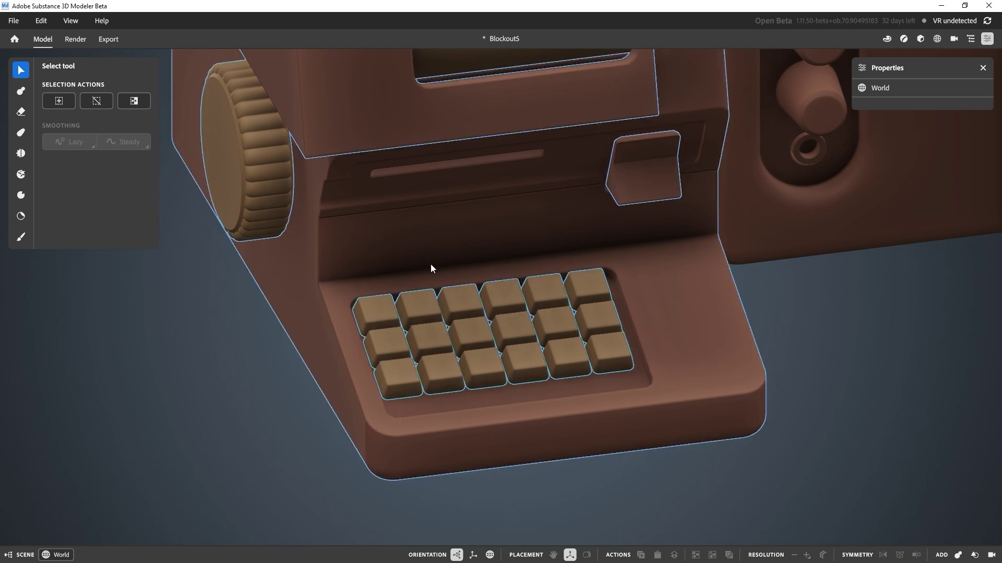
Open the component of the back row's leftmost keycap and select its clay
{"action": "double_click", "coordinate": [381, 312]}
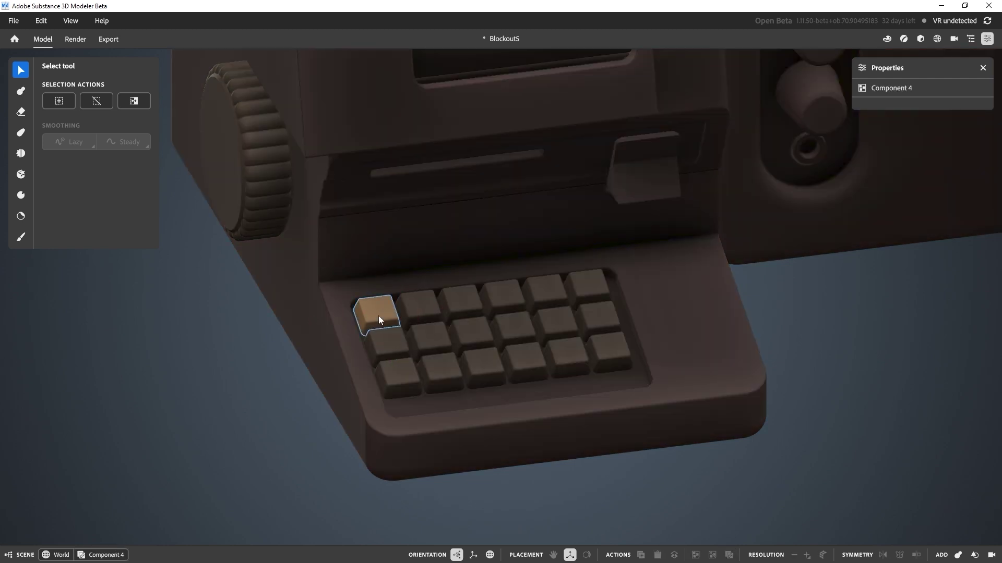
{"action": "left_click", "coordinate": [380, 313]}
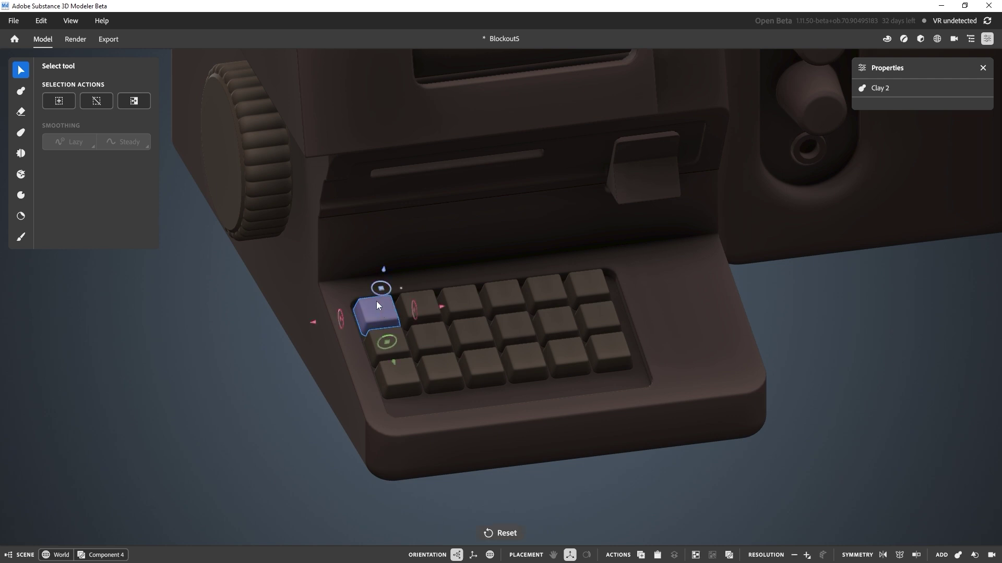
{"action": "scroll", "coordinate": [383, 323], "scroll_direction": "up", "scroll_amount": 5}
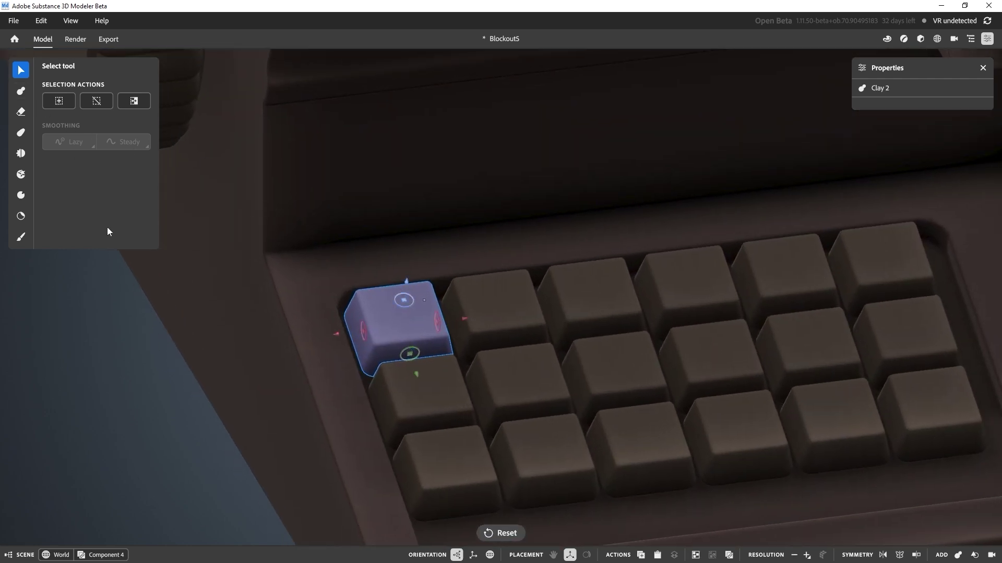
{"action": "key", "text": "Escape"}
{"action": "middle_click_drag", "start_coordinate": [452, 336], "coordinate": [636, 309], "text": "alt"}
{"action": "left_click_drag", "start_coordinate": [584, 310], "coordinate": [605, 299], "text": "alt"}
{"action": "middle_click_drag", "start_coordinate": [605, 303], "coordinate": [541, 315]}
{"action": "left_click", "coordinate": [21, 91]}
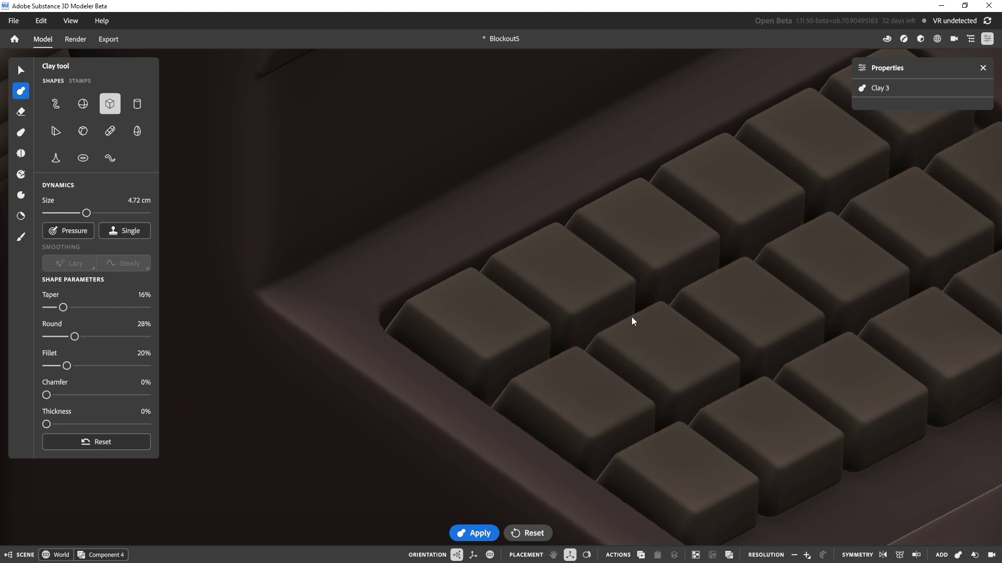
{"action": "scroll", "coordinate": [633, 320], "scroll_direction": "down", "scroll_amount": 5}
{"action": "middle_click_drag", "start_coordinate": [633, 320], "coordinate": [642, 359], "text": "alt"}
{"action": "left_click_drag", "start_coordinate": [643, 356], "coordinate": [594, 222], "text": "alt"}
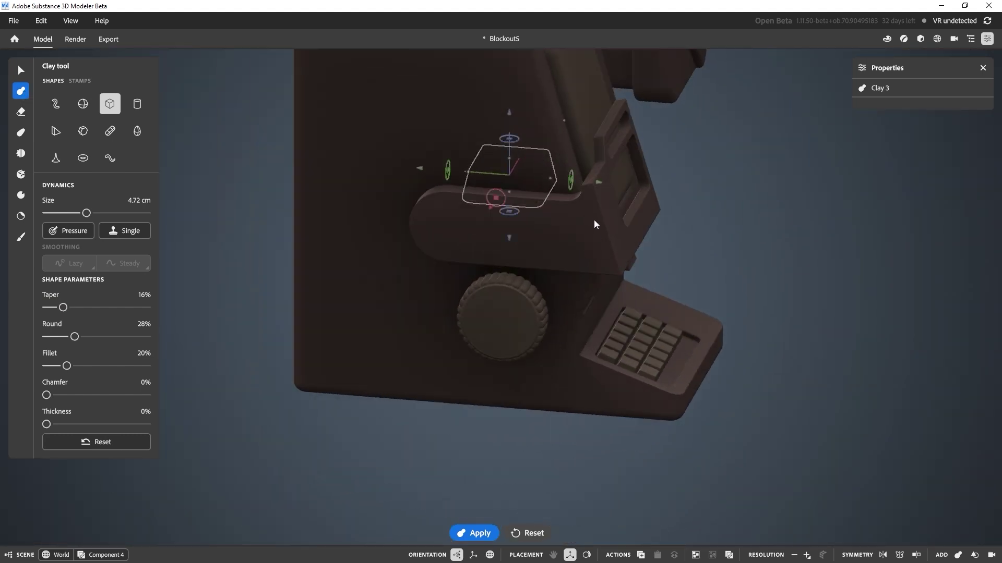
{"action": "left_click_drag", "start_coordinate": [597, 185], "coordinate": [763, 197]}
{"action": "key", "text": "Escape"}
Select the clay of the back row's leftmost keycap and choose an Ellipsoid shape for the Clay tool
{"action": "left_click", "coordinate": [612, 359]}
{"action": "left_click", "coordinate": [21, 91]}
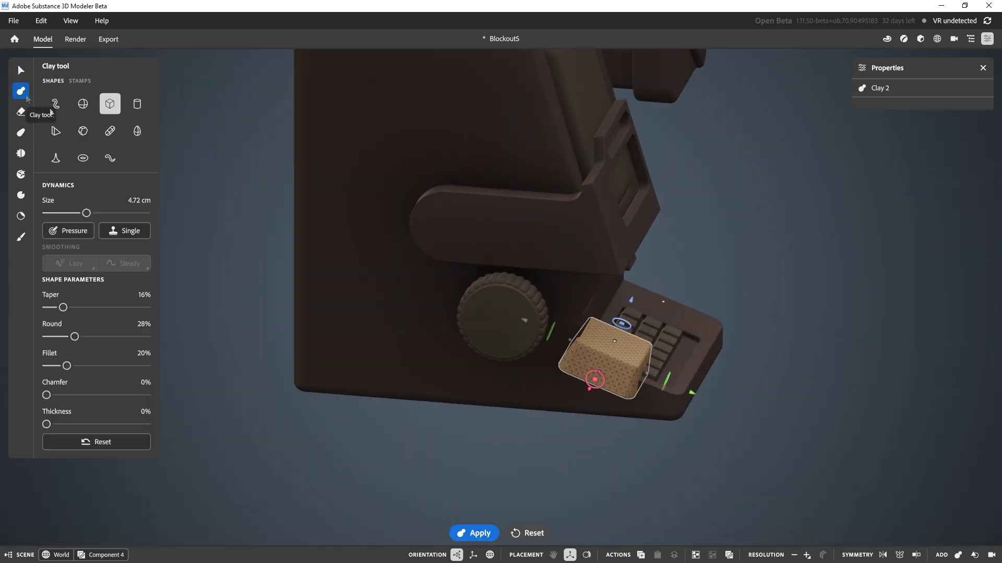
{"action": "right_click_drag", "start_coordinate": [609, 383], "coordinate": [659, 487], "text": "alt"}
{"action": "middle_click_drag", "start_coordinate": [659, 487], "coordinate": [558, 316], "text": "alt"}
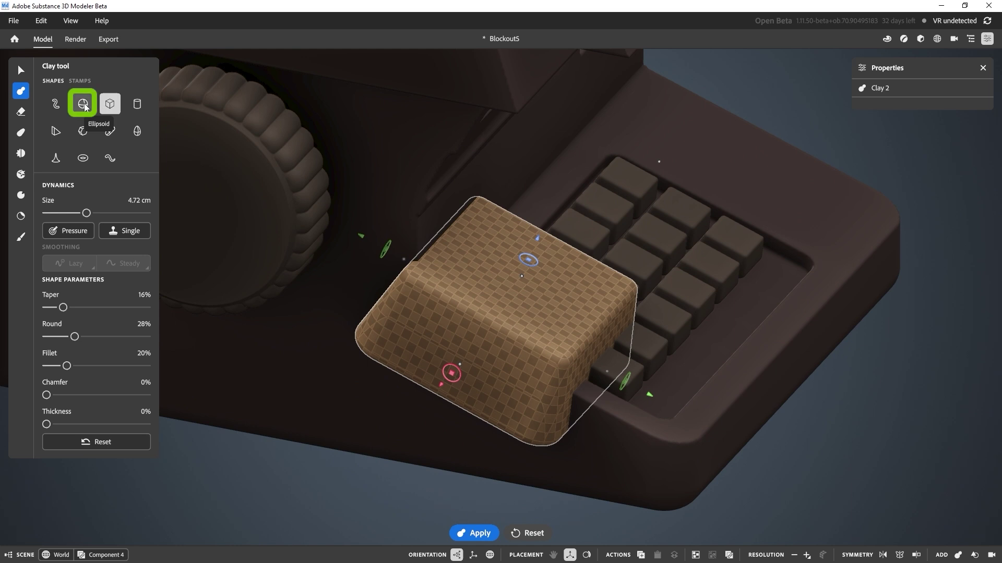
{"action": "left_click", "coordinate": [83, 104]}
{"action": "left_click", "coordinate": [107, 307]}
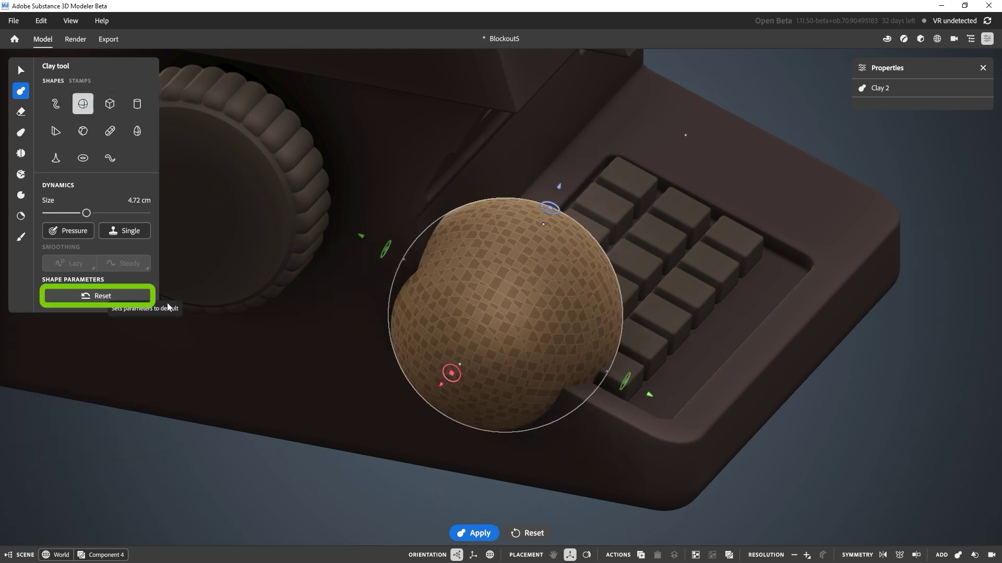
Lift the ellipsoid clear of the keycap and shrink it to 2.17 cm, hovering just above the key
{"action": "left_click_drag", "start_coordinate": [548, 207], "coordinate": [649, 58]}
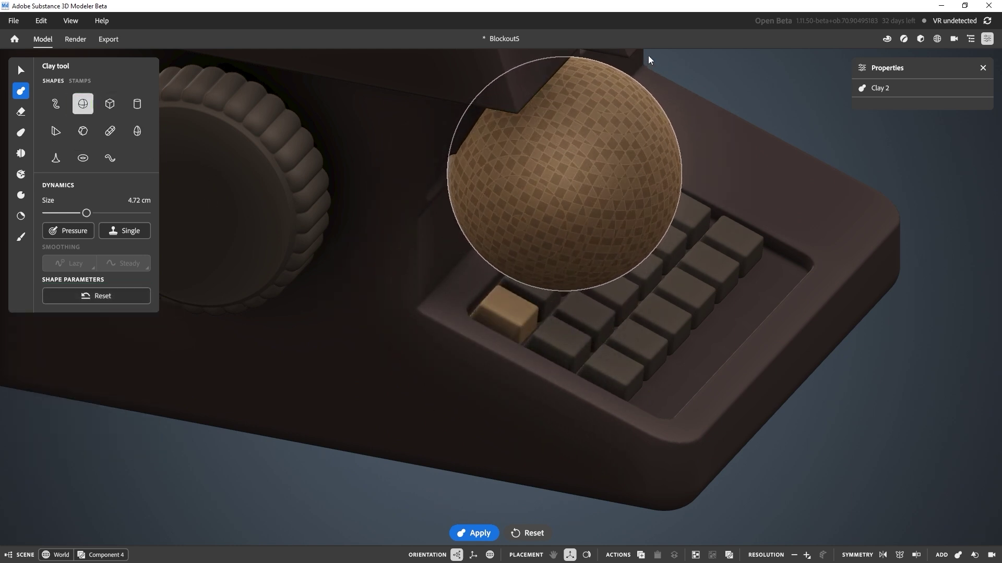
{"action": "left_click_drag", "start_coordinate": [647, 313], "coordinate": [644, 215], "text": "alt"}
{"action": "middle_click_drag", "start_coordinate": [621, 237], "coordinate": [587, 261], "text": "alt"}
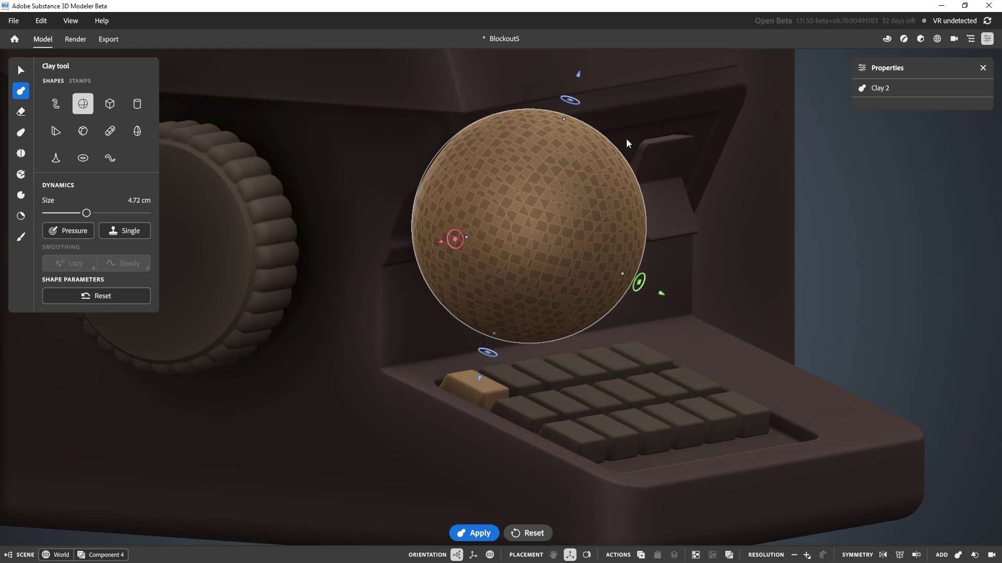
{"action": "middle_click_drag", "start_coordinate": [648, 137], "coordinate": [624, 202], "text": "alt"}
{"action": "left_click_drag", "start_coordinate": [667, 147], "coordinate": [555, 212]}
{"action": "middle_click_drag", "start_coordinate": [542, 323], "coordinate": [598, 227], "text": "alt"}
{"action": "left_click_drag", "start_coordinate": [576, 134], "coordinate": [592, 247]}
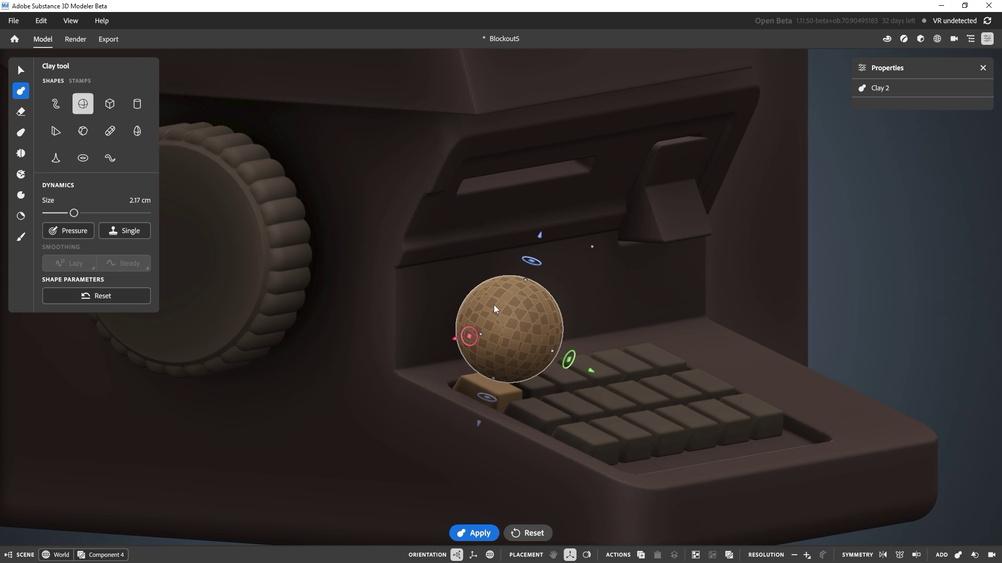
Switch the ellipsoid to the Erase tool, reduce it to 1.78 cm and lower it onto the keycap's top
{"action": "key", "text": "e"}
{"action": "scroll", "coordinate": [582, 380], "scroll_direction": "up", "scroll_amount": 3}
{"action": "left_click_drag", "start_coordinate": [581, 379], "coordinate": [386, 300], "text": "alt"}
{"action": "middle_click_drag", "start_coordinate": [386, 301], "coordinate": [566, 288], "text": "alt"}
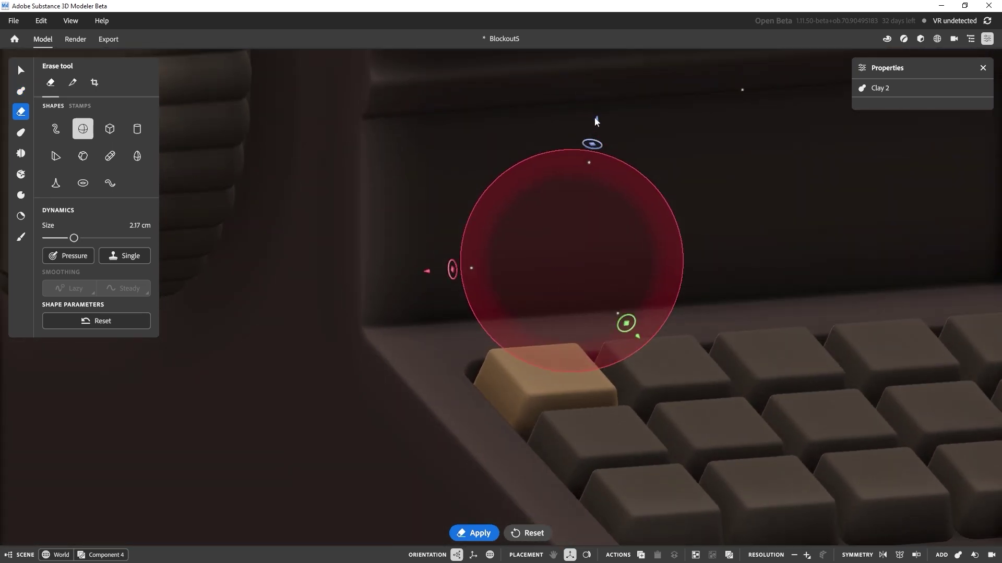
{"action": "left_click_drag", "start_coordinate": [595, 124], "coordinate": [595, 140]}
{"action": "left_click_drag", "start_coordinate": [739, 106], "coordinate": [709, 137]}
{"action": "left_click_drag", "start_coordinate": [592, 152], "coordinate": [586, 168]}
Carve a shallow round dish into the linked keycaps' tops, checking its depth from the side, and return to the World level
{"action": "left_click_drag", "start_coordinate": [532, 302], "coordinate": [691, 306], "text": "alt"}
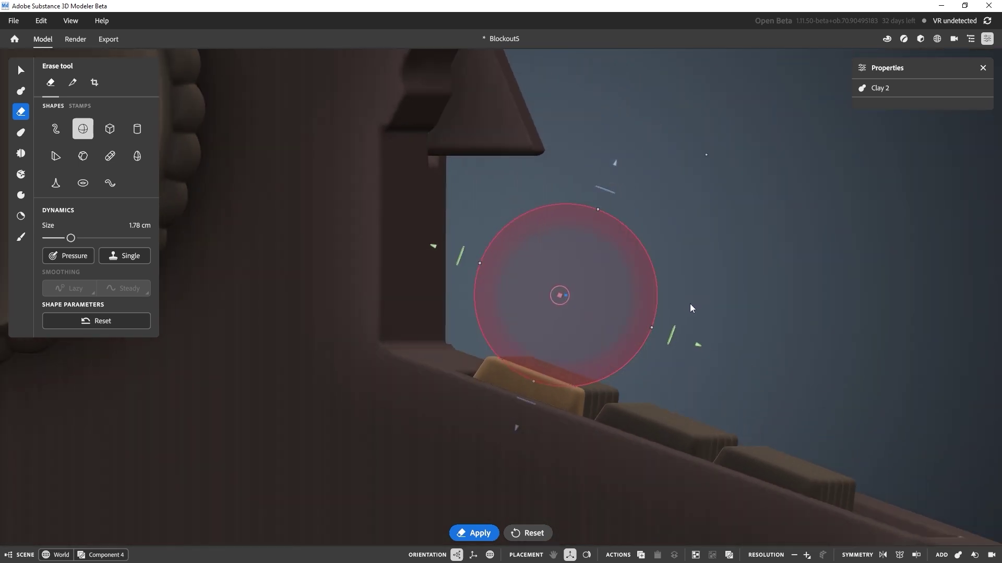
{"action": "scroll", "coordinate": [494, 492], "scroll_direction": "up", "scroll_amount": 5}
{"action": "middle_click_drag", "start_coordinate": [553, 427], "coordinate": [561, 385], "text": "alt"}
{"action": "mouse_move", "coordinate": [544, 339]}
{"action": "left_mouse_down", "text": "alt"}
{"action": "mouse_move", "coordinate": [552, 337]}
{"action": "mouse_move", "coordinate": [537, 340]}
{"action": "left_mouse_up", "text": "alt"}
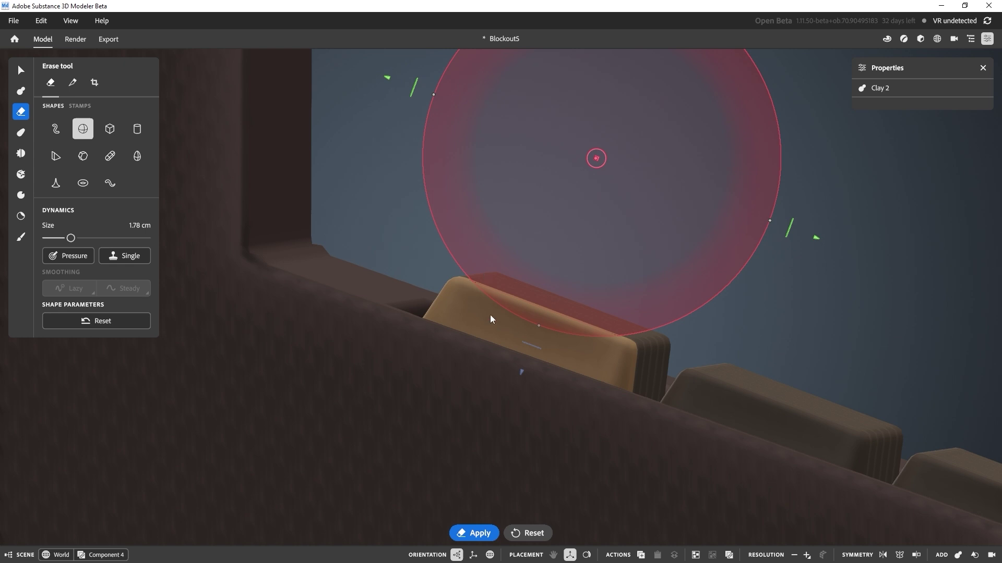
{"action": "scroll", "coordinate": [659, 320], "scroll_direction": "down", "scroll_amount": 3}
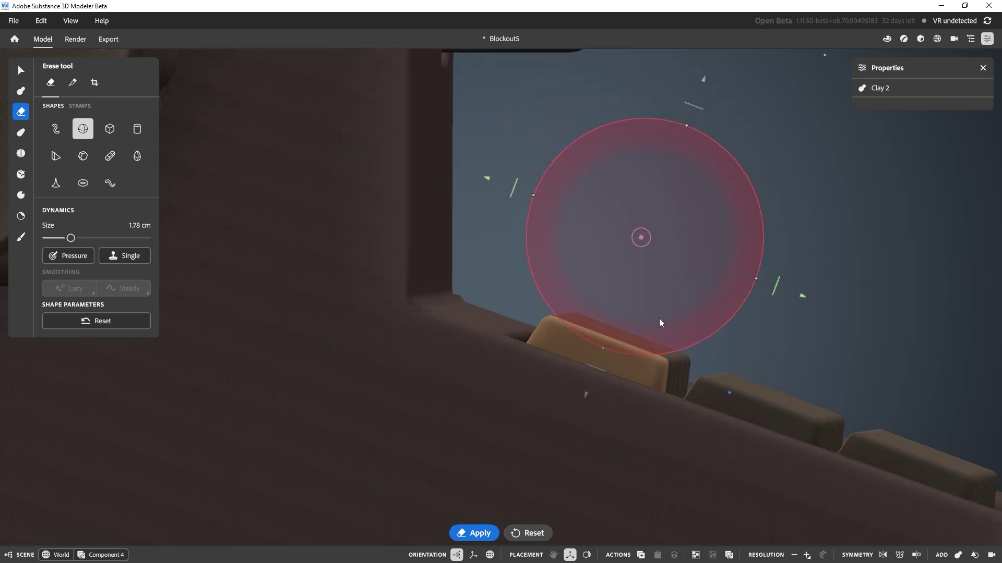
{"action": "right_click_drag", "start_coordinate": [659, 320], "coordinate": [599, 326]}
{"action": "middle_click_drag", "start_coordinate": [733, 333], "coordinate": [602, 349], "text": "alt"}
{"action": "mouse_move", "coordinate": [628, 338]}
{"action": "left_mouse_down", "text": "alt"}
{"action": "mouse_move", "coordinate": [590, 358]}
{"action": "mouse_move", "coordinate": [537, 358]}
{"action": "mouse_move", "coordinate": [584, 318]}
{"action": "left_mouse_up", "text": "alt"}
{"action": "mouse_move", "coordinate": [606, 361]}
{"action": "right_mouse_down"}
{"action": "mouse_move", "coordinate": [555, 290]}
{"action": "mouse_move", "coordinate": [633, 339]}
{"action": "right_mouse_up"}
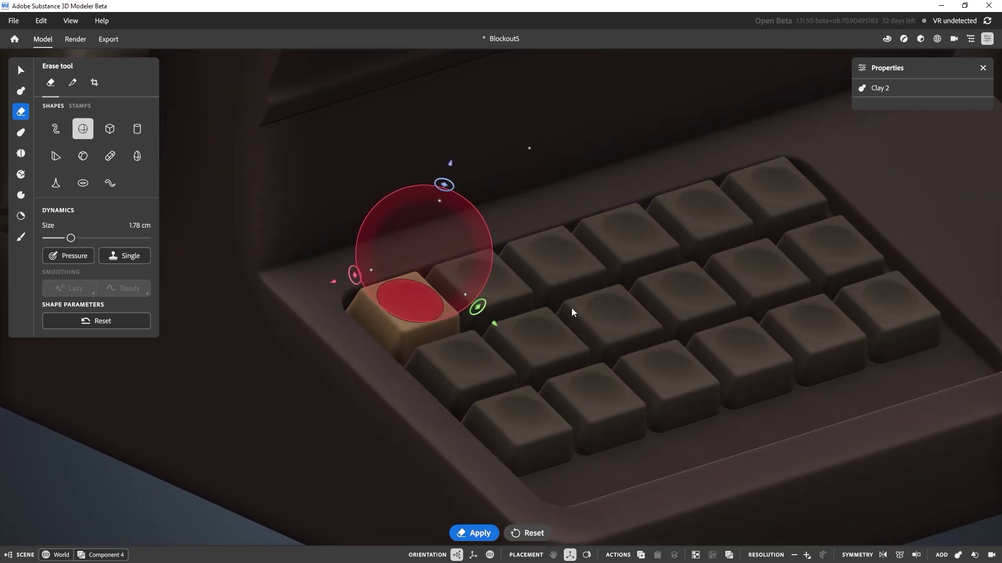
{"action": "left_click_drag", "start_coordinate": [777, 221], "coordinate": [659, 306], "text": "alt"}
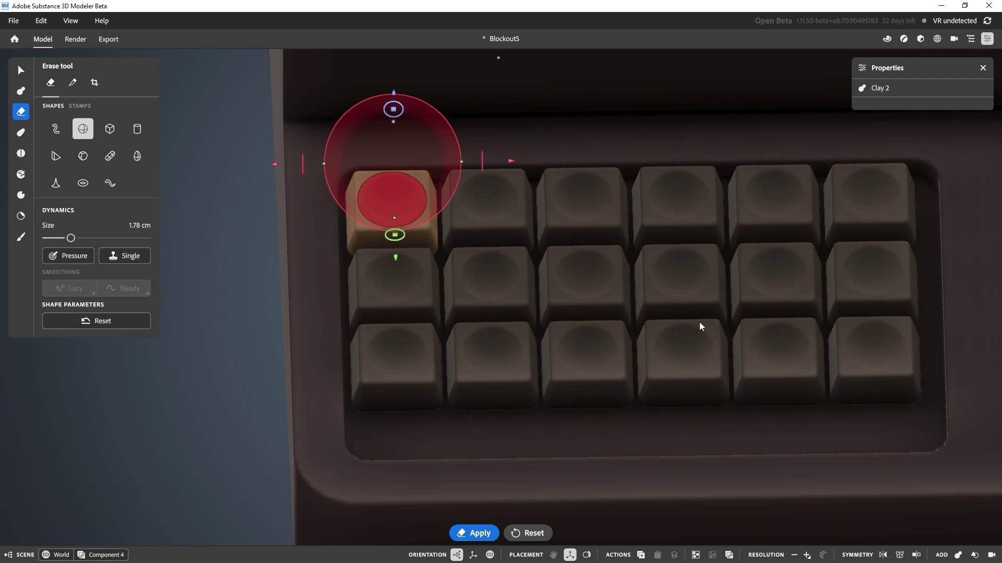
{"action": "right_click_drag", "start_coordinate": [631, 306], "coordinate": [648, 291]}
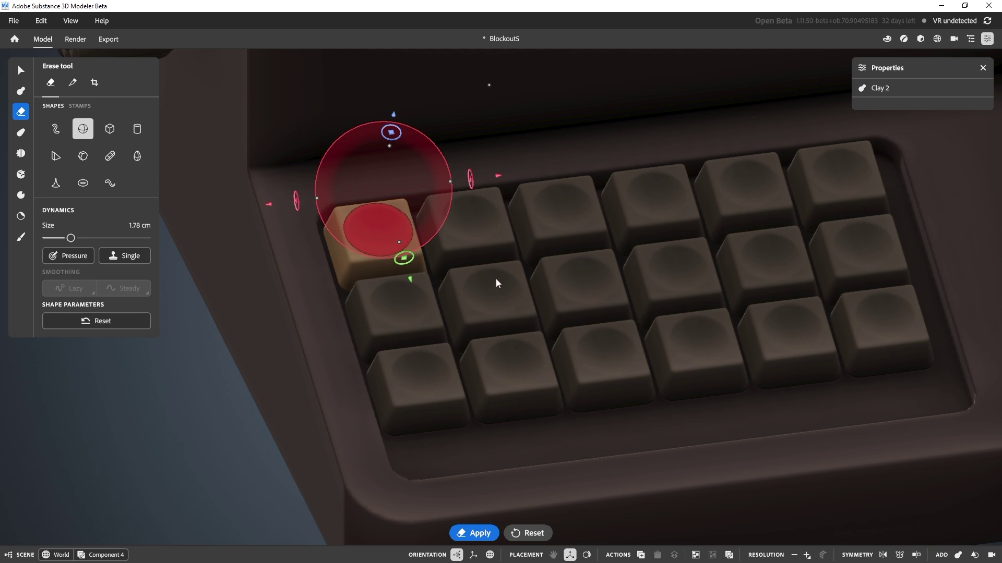
{"action": "key", "text": "Escape"}
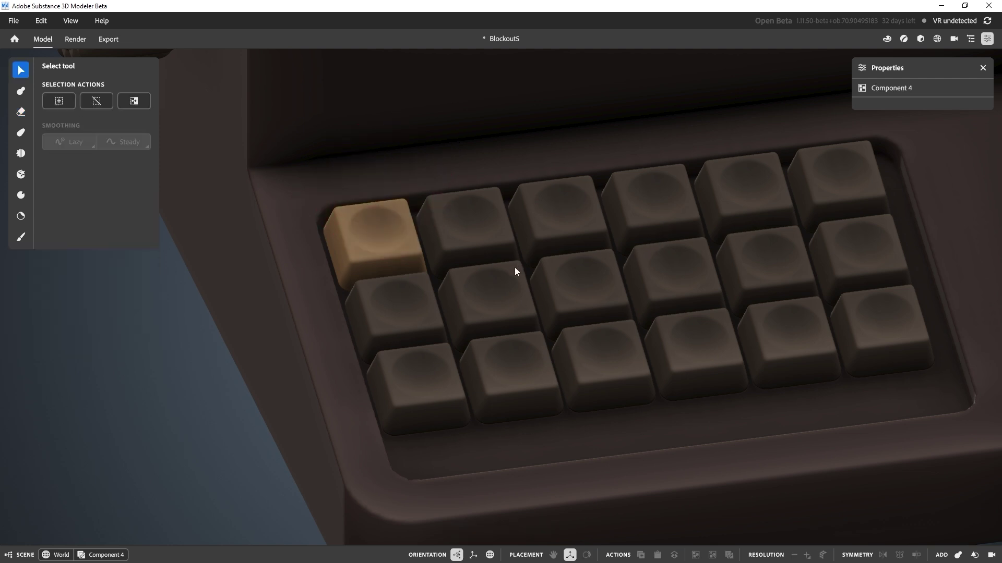
{"action": "double_click", "coordinate": [487, 325]}
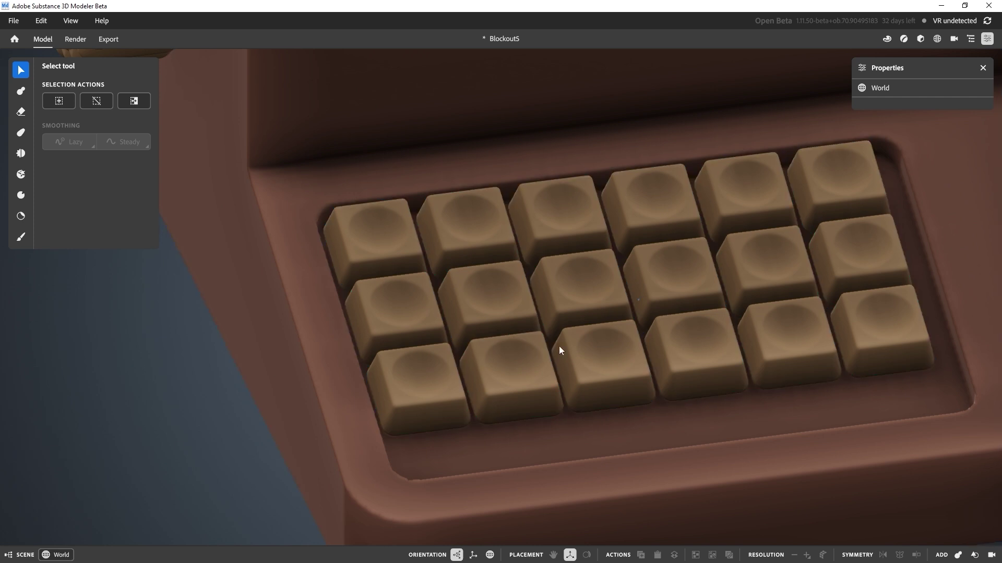
Select the clay of the front row's fifth keycap and lower the 1.78 cm erase ellipsoid deeper into its top
{"action": "left_click_drag", "start_coordinate": [582, 341], "coordinate": [545, 293], "text": "alt"}
{"action": "right_click_drag", "start_coordinate": [545, 293], "coordinate": [521, 301]}
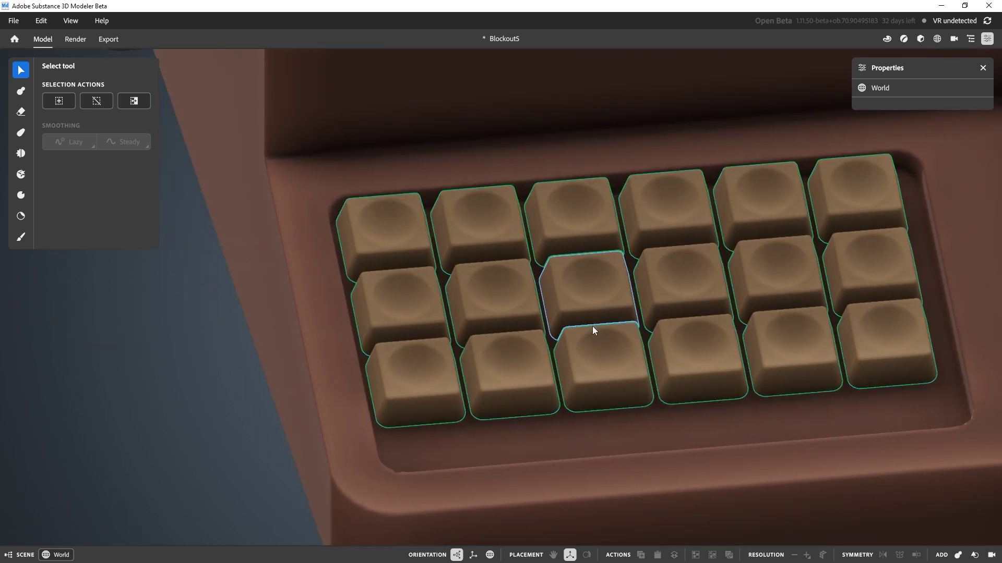
{"action": "left_click", "coordinate": [801, 353]}
{"action": "key", "text": "e"}
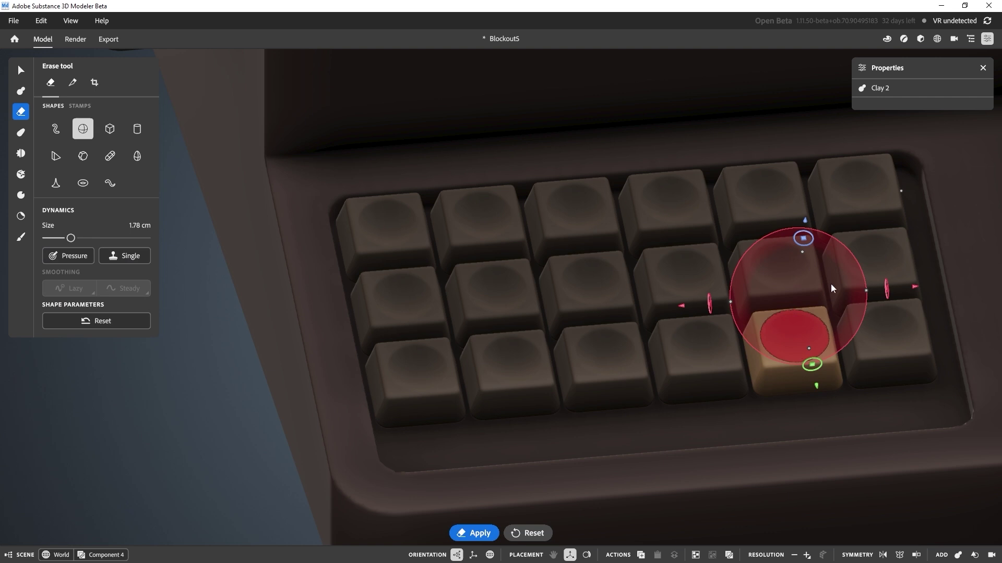
{"action": "left_click_drag", "start_coordinate": [805, 221], "coordinate": [806, 241]}
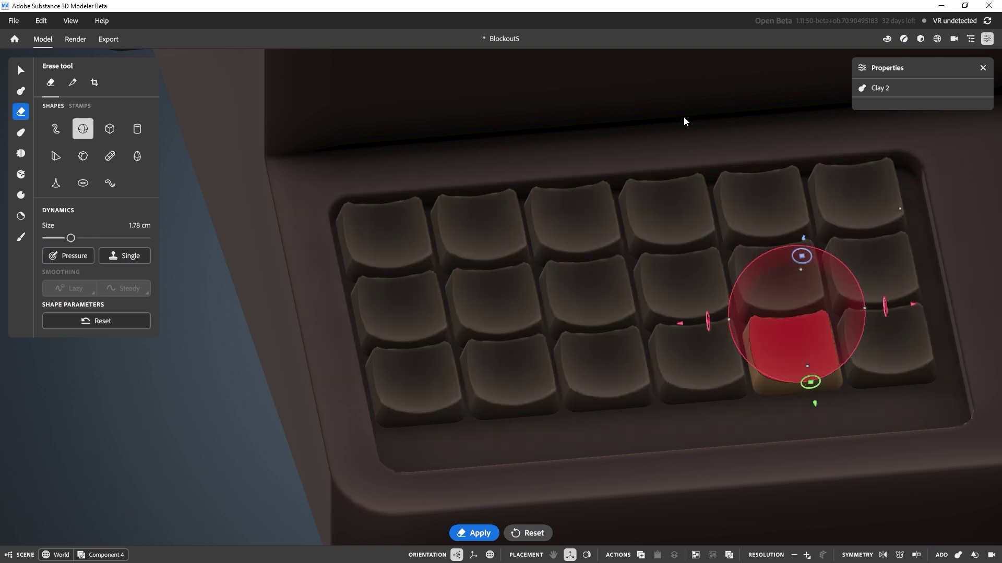
{"action": "left_click_drag", "start_coordinate": [607, 280], "coordinate": [592, 301], "text": "alt"}
{"action": "middle_click_drag", "start_coordinate": [593, 301], "coordinate": [733, 288]}
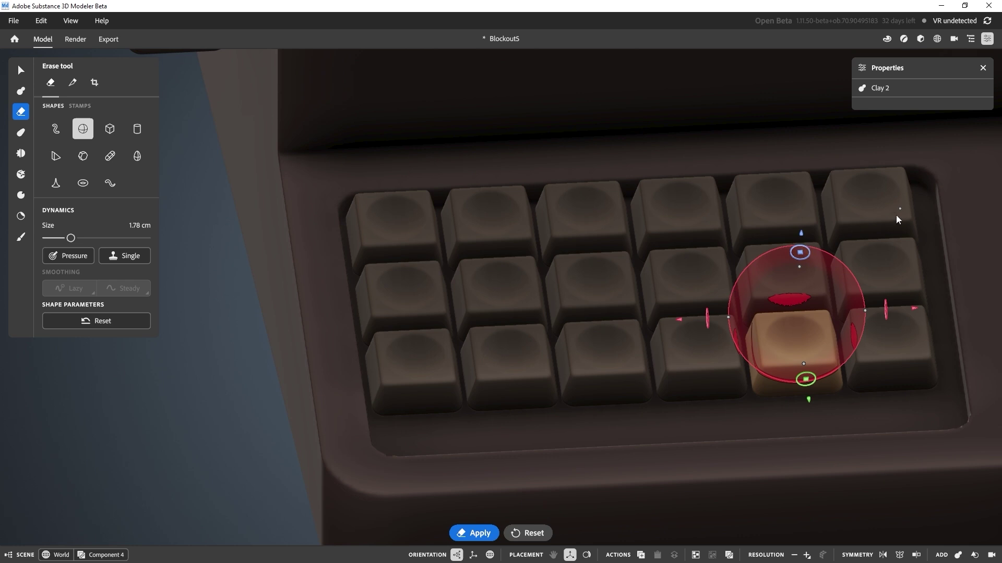
Enlarge the erase ellipsoid to 2.66 cm and raise it to carve a broad, gentle scoop across the keycap's top
{"action": "left_click_drag", "start_coordinate": [900, 208], "coordinate": [943, 187]}
{"action": "mouse_move", "coordinate": [870, 233]}
{"action": "left_mouse_down", "text": "alt"}
{"action": "mouse_move", "coordinate": [800, 215]}
{"action": "mouse_move", "coordinate": [782, 222]}
{"action": "mouse_move", "coordinate": [813, 212]}
{"action": "left_mouse_up", "text": "alt"}
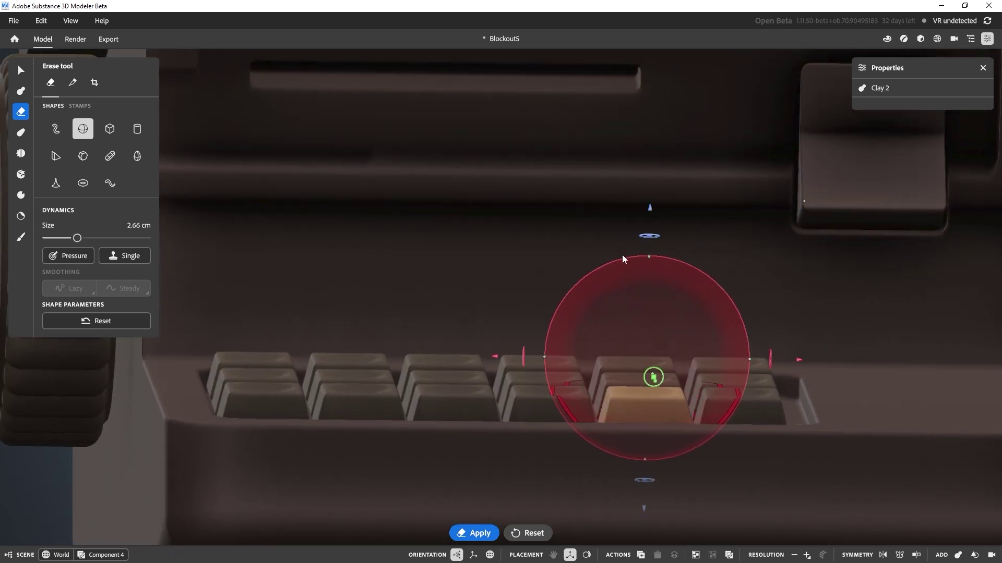
{"action": "left_click_drag", "start_coordinate": [651, 214], "coordinate": [652, 155]}
{"action": "mouse_move", "coordinate": [509, 307]}
{"action": "left_mouse_down", "text": "alt"}
{"action": "mouse_move", "coordinate": [542, 366]}
{"action": "mouse_move", "coordinate": [626, 405]}
{"action": "left_mouse_up", "text": "alt"}
{"action": "mouse_move", "coordinate": [628, 409]}
{"action": "middle_mouse_down"}
{"action": "mouse_move", "coordinate": [628, 329]}
{"action": "mouse_move", "coordinate": [527, 433]}
{"action": "mouse_move", "coordinate": [508, 425]}
{"action": "middle_mouse_up"}
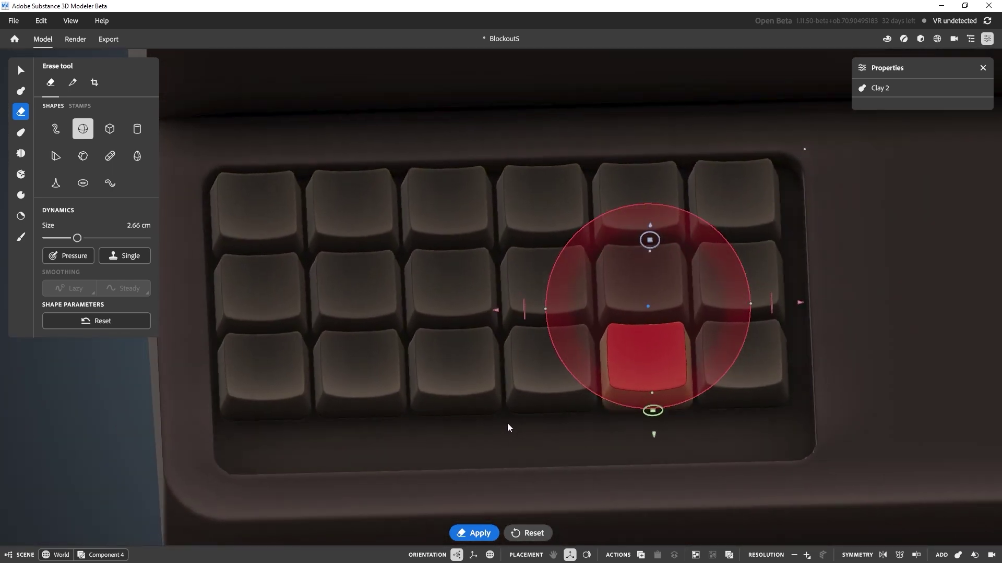
{"action": "key", "text": "Escape"}
Return to the World level, increase the resolution of the front row's fifth linked keycap and deselect it
{"action": "left_click_drag", "start_coordinate": [610, 408], "coordinate": [438, 342], "text": "alt"}
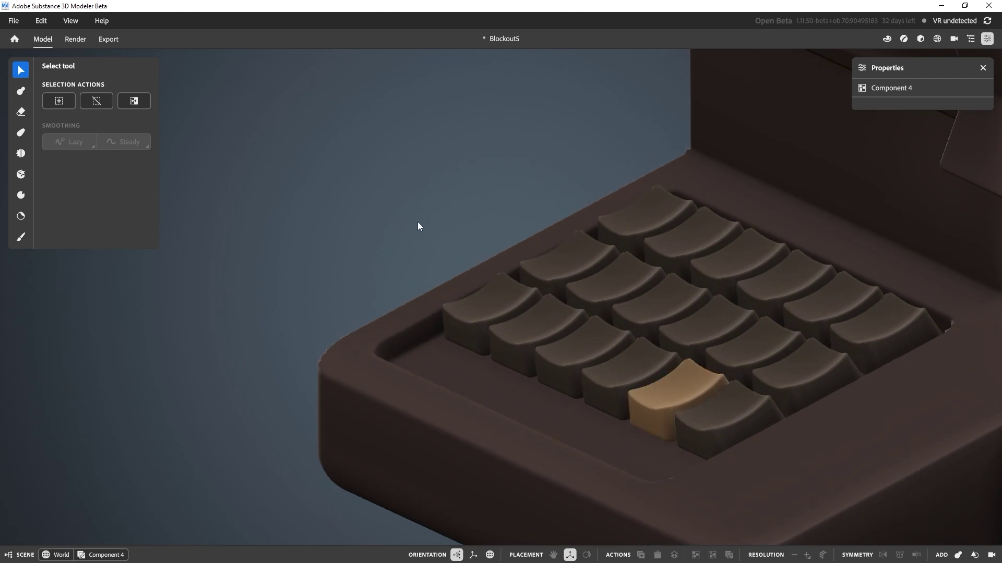
{"action": "right_click", "coordinate": [728, 401]}
{"action": "right_click", "coordinate": [698, 382]}
{"action": "left_click", "coordinate": [793, 462]}
{"action": "key", "text": "Escape"}
{"action": "right_click", "coordinate": [680, 396]}
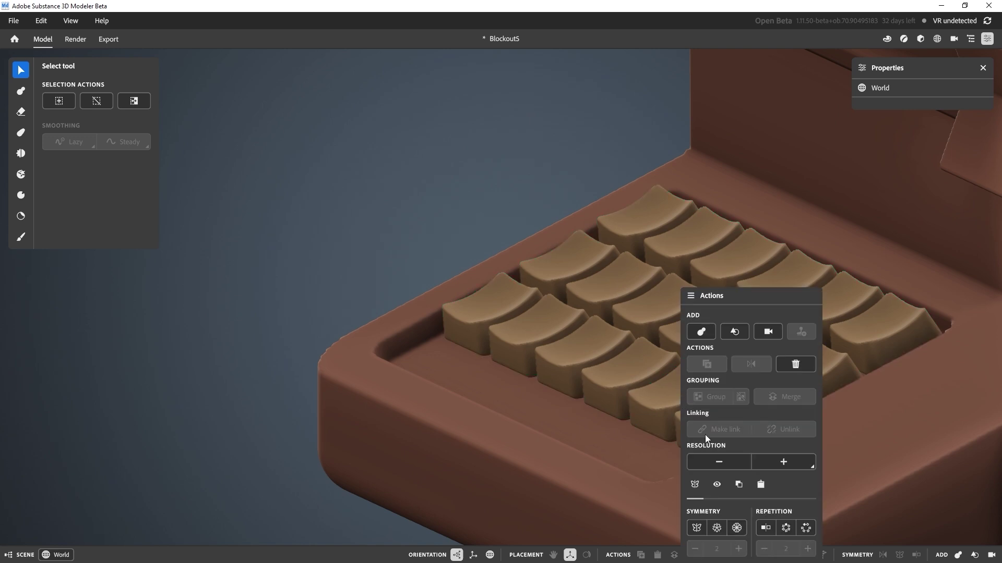
{"action": "left_click", "coordinate": [781, 461]}
{"action": "right_click_drag", "start_coordinate": [587, 401], "coordinate": [694, 415]}
{"action": "left_click", "coordinate": [695, 411]}
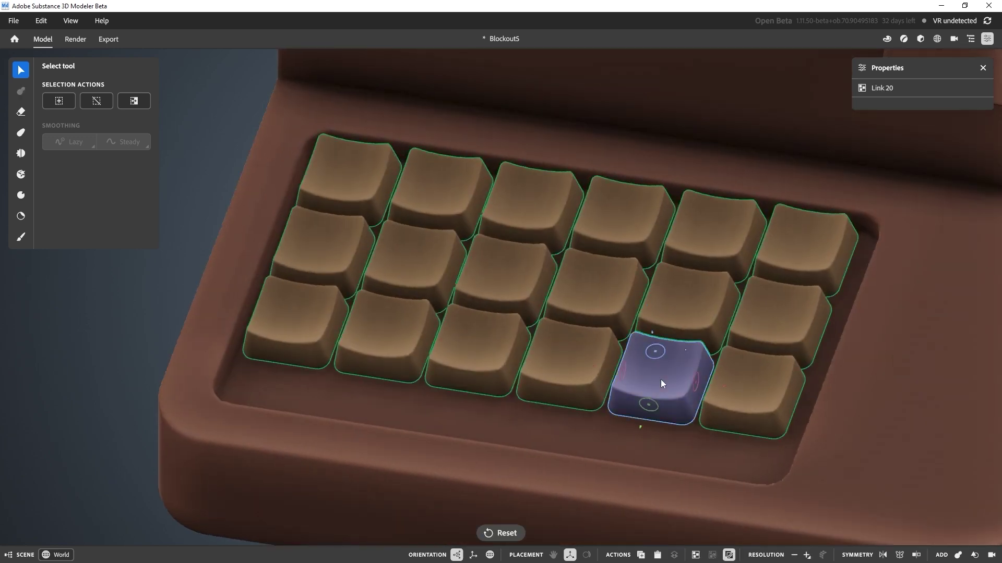
{"action": "right_click", "coordinate": [677, 374]}
{"action": "left_click", "coordinate": [785, 461]}
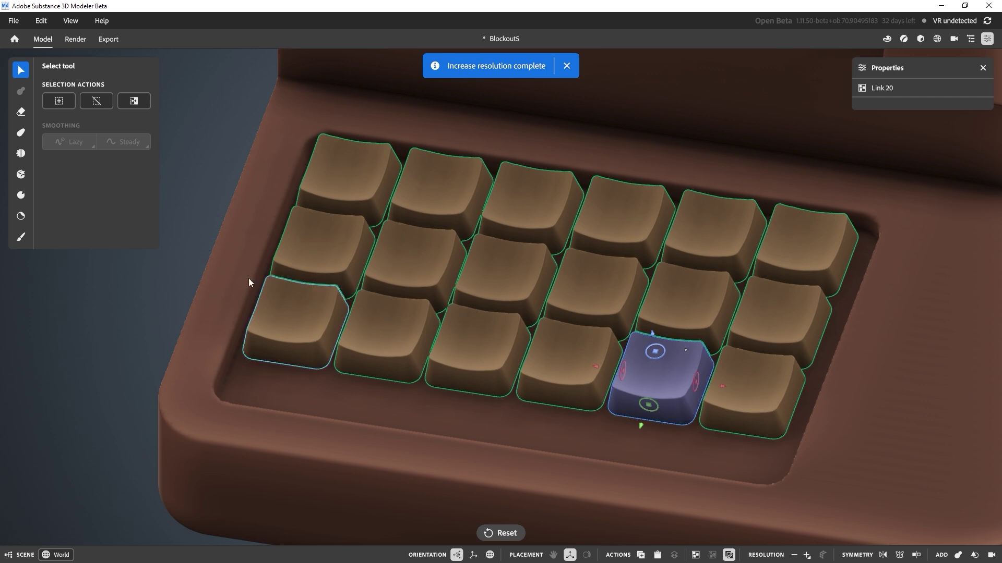
{"action": "left_click", "coordinate": [129, 316]}
Inspect the scooped keycaps and their placement in the recess from the front
{"action": "left_click_drag", "start_coordinate": [542, 294], "coordinate": [562, 284], "text": "alt"}
{"action": "right_click_drag", "start_coordinate": [629, 361], "coordinate": [612, 347], "text": "alt"}
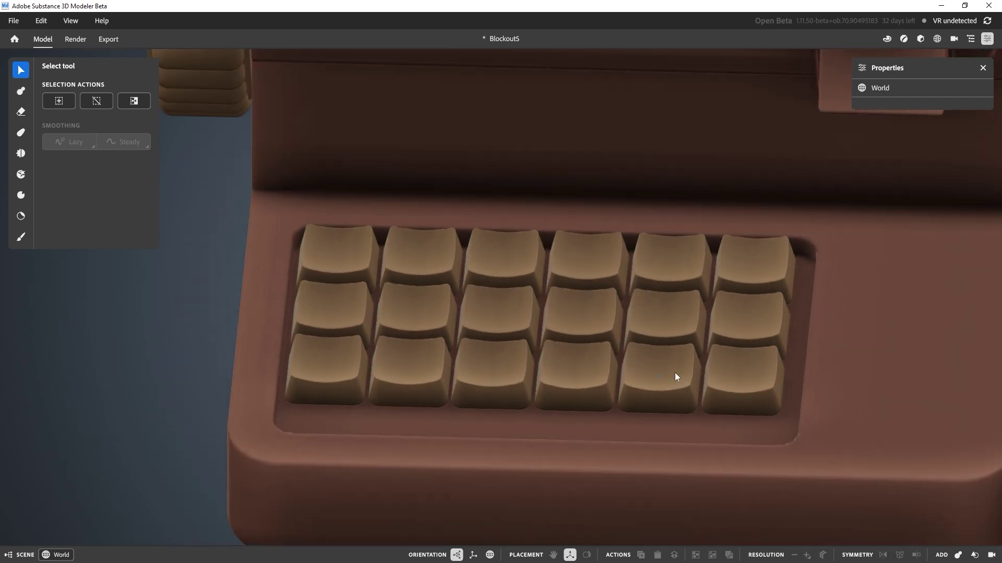
{"action": "middle_click_drag", "start_coordinate": [729, 405], "coordinate": [621, 333], "text": "alt"}
{"action": "left_click_drag", "start_coordinate": [572, 307], "coordinate": [583, 329], "text": "alt"}
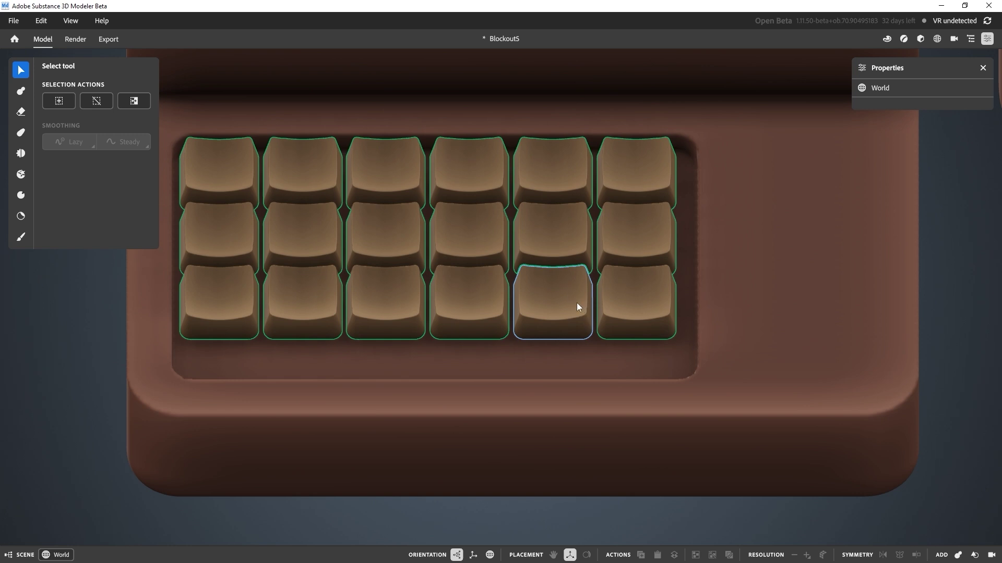
Enter the front row's fifth linked keycap for editing and set the Smooth tool's size to 1.24 cm
{"action": "middle_click_drag", "start_coordinate": [577, 303], "coordinate": [563, 351]}
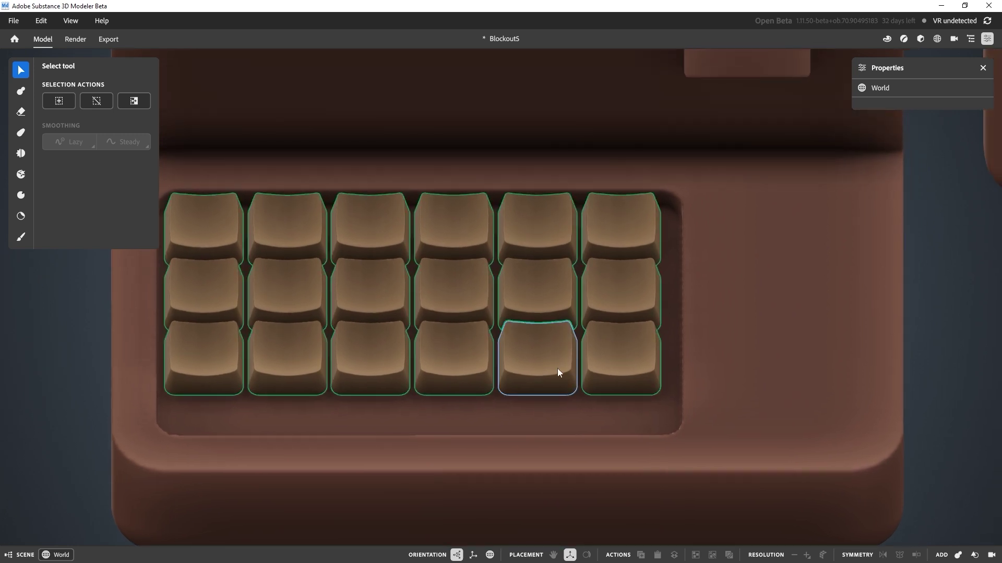
{"action": "right_click_drag", "start_coordinate": [562, 365], "coordinate": [574, 400]}
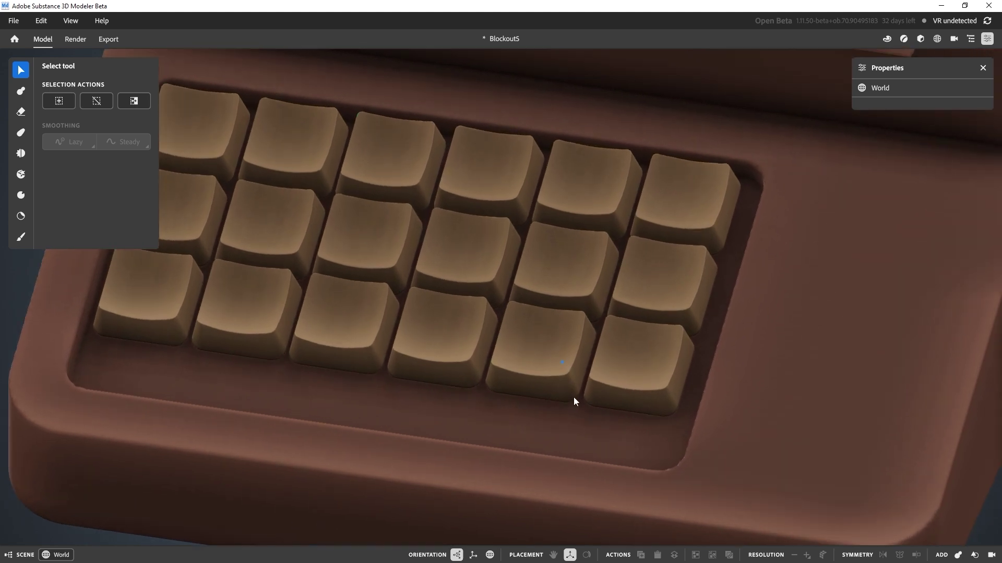
{"action": "scroll", "coordinate": [584, 403], "scroll_direction": "up", "scroll_amount": 5}
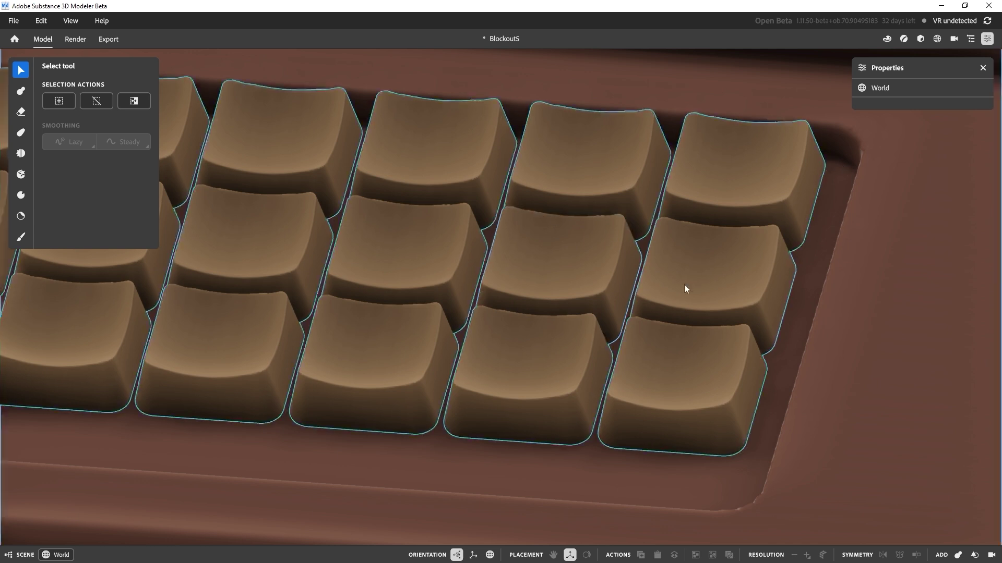
{"action": "left_click", "coordinate": [530, 384]}
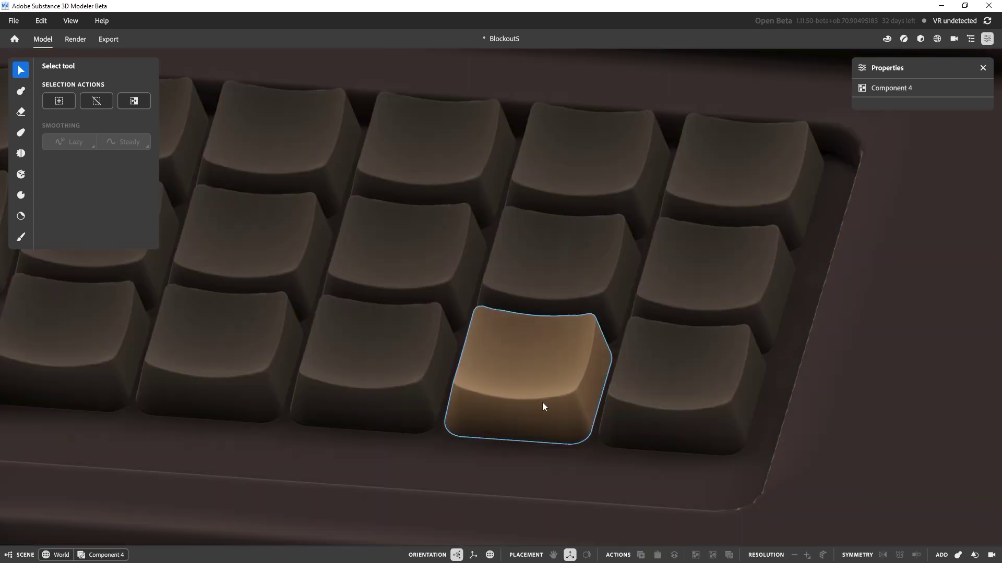
{"action": "left_click", "coordinate": [21, 153]}
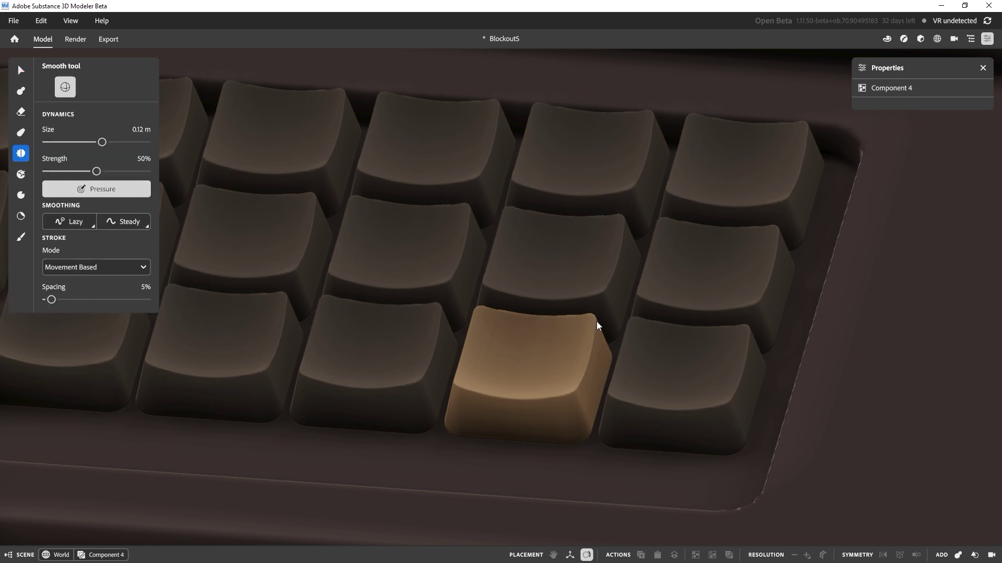
{"action": "left_click_drag", "start_coordinate": [102, 142], "coordinate": [64, 142]}
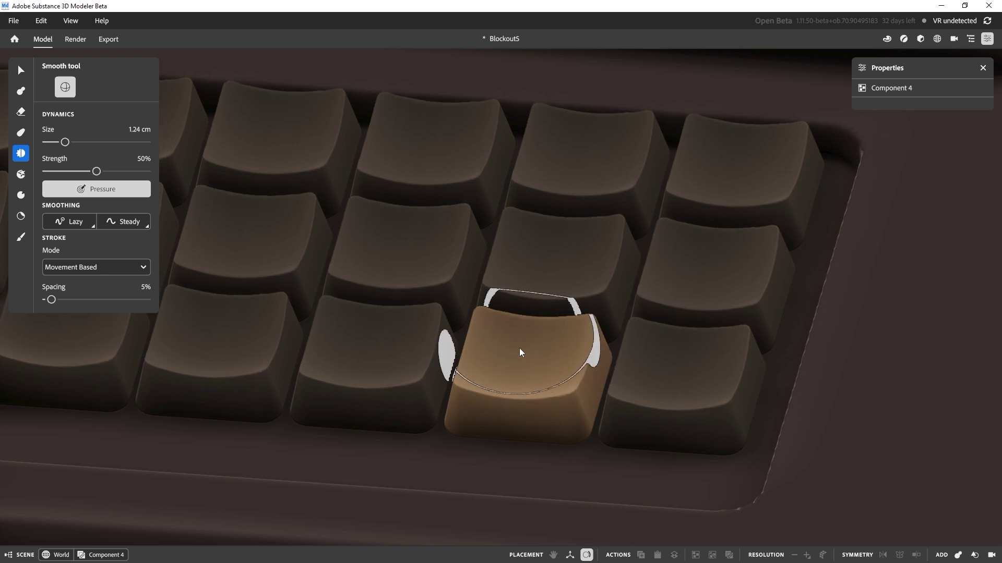
Undo a trial smoothing stroke, soften the keycap's top edges at 20% strength, and return to the World level
{"action": "mouse_move", "coordinate": [519, 353]}
{"action": "left_mouse_down"}
{"action": "mouse_move", "coordinate": [571, 368]}
{"action": "mouse_move", "coordinate": [494, 351]}
{"action": "mouse_move", "coordinate": [564, 365]}
{"action": "mouse_move", "coordinate": [591, 399]}
{"action": "mouse_move", "coordinate": [591, 432]}
{"action": "mouse_move", "coordinate": [589, 424]}
{"action": "left_mouse_up"}
{"action": "key", "text": "ctrl+z"}
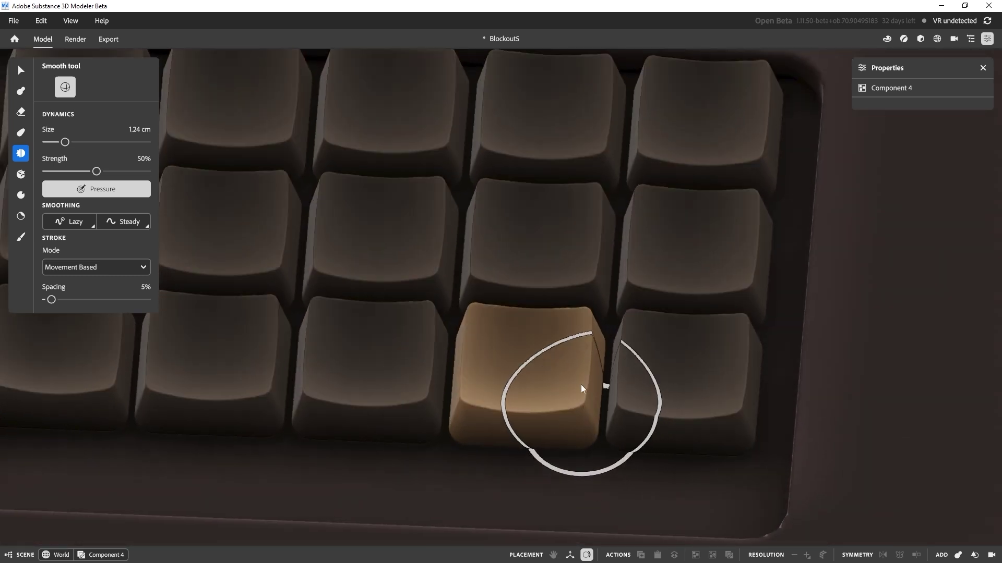
{"action": "left_click_drag", "start_coordinate": [96, 171], "coordinate": [66, 171]}
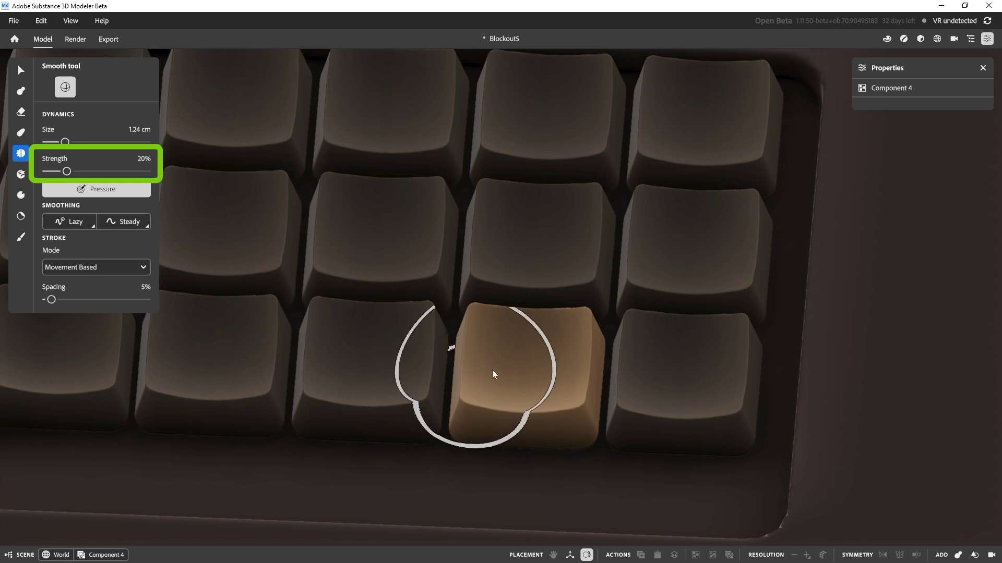
{"action": "mouse_move", "coordinate": [492, 370]}
{"action": "left_mouse_down"}
{"action": "mouse_move", "coordinate": [494, 332]}
{"action": "mouse_move", "coordinate": [595, 342]}
{"action": "mouse_move", "coordinate": [572, 333]}
{"action": "mouse_move", "coordinate": [564, 395]}
{"action": "mouse_move", "coordinate": [479, 391]}
{"action": "mouse_move", "coordinate": [481, 298]}
{"action": "mouse_move", "coordinate": [563, 313]}
{"action": "mouse_move", "coordinate": [548, 339]}
{"action": "left_mouse_up"}
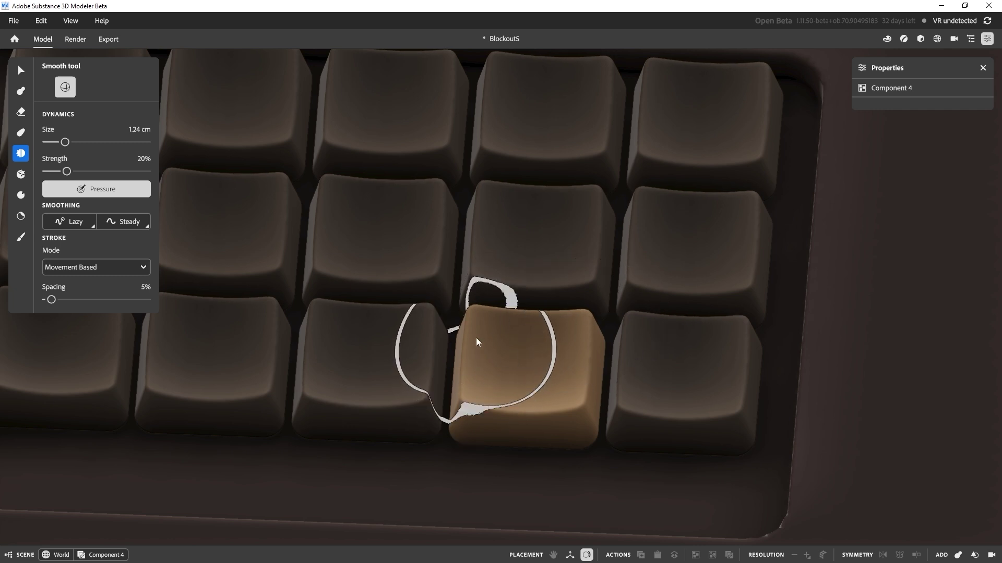
{"action": "key", "text": "Escape"}
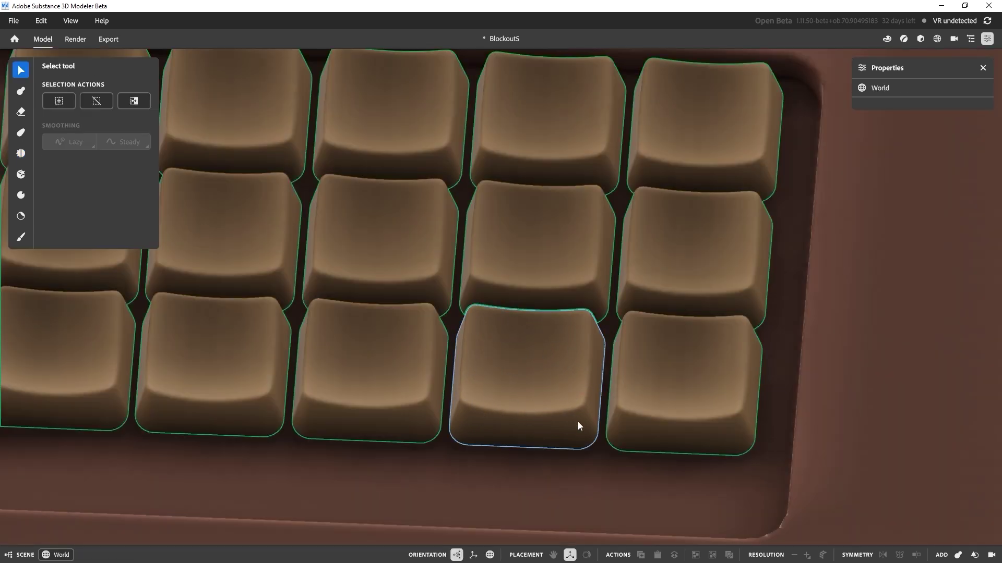
Compare the whole device with the front-view concept art, examining the parts around the screen, antenna and side knob
{"action": "scroll", "coordinate": [527, 365], "scroll_direction": "down", "scroll_amount": 8}
{"action": "middle_click_drag", "start_coordinate": [674, 353], "coordinate": [631, 413], "text": "alt"}
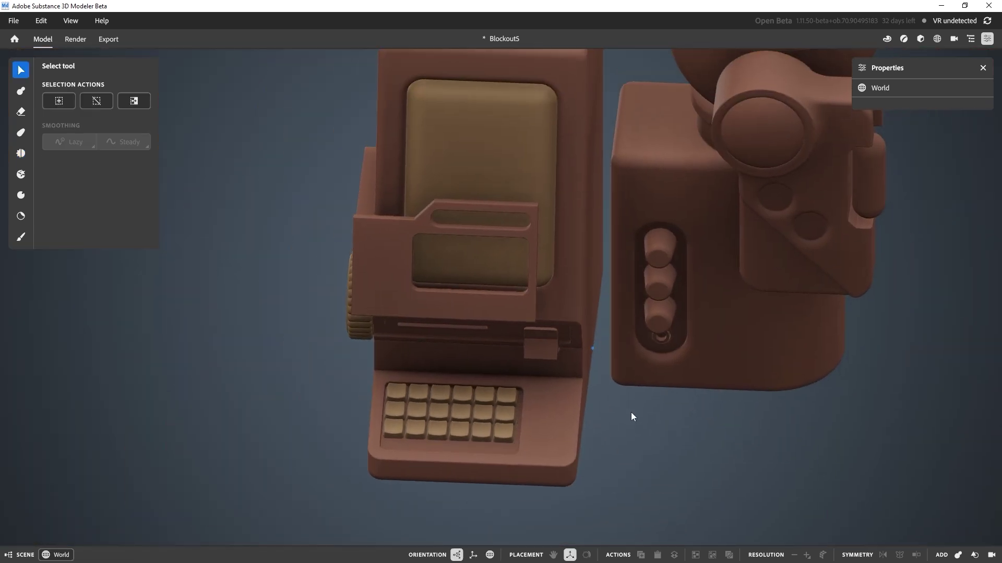
{"action": "right_click_drag", "start_coordinate": [630, 413], "coordinate": [654, 390]}
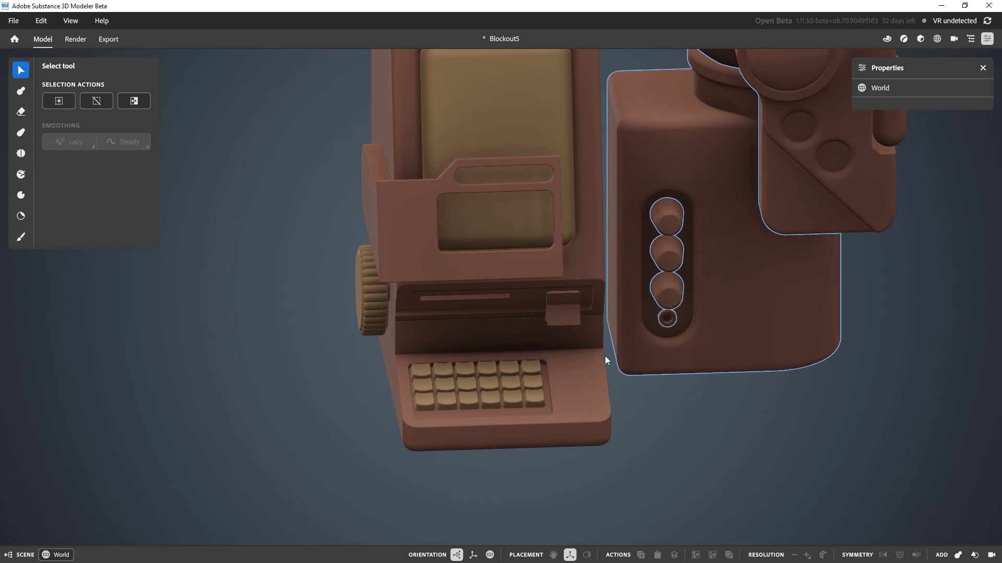
{"action": "middle_click_drag", "start_coordinate": [693, 309], "coordinate": [638, 352], "text": "alt"}
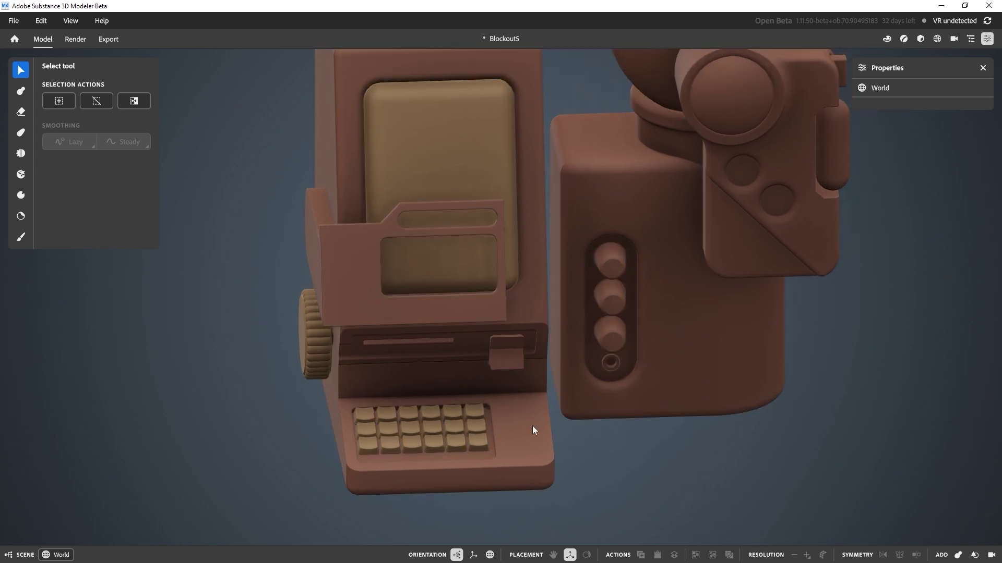
{"action": "right_click_drag", "start_coordinate": [672, 461], "coordinate": [649, 416]}
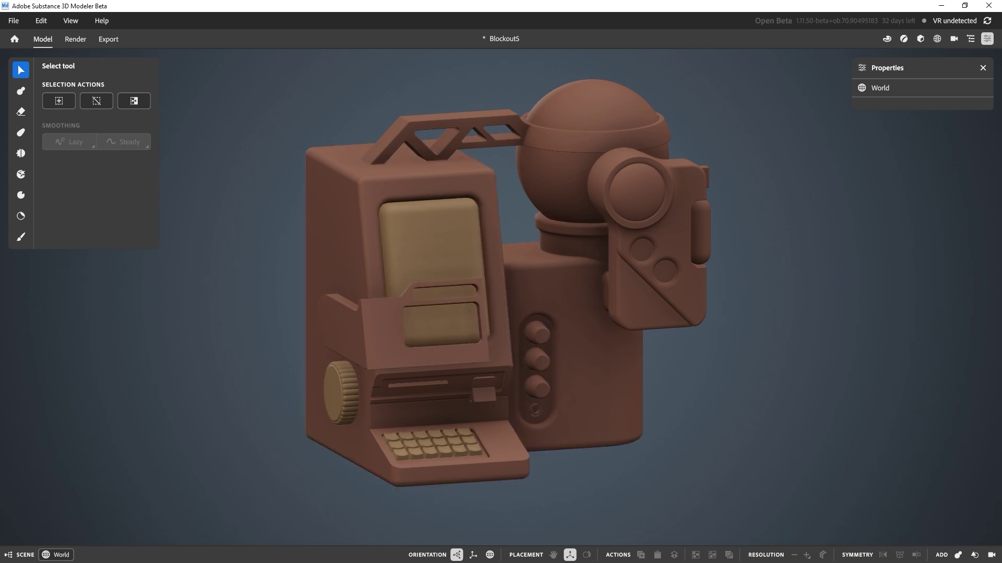
{"action": "key", "text": "alt+Tab"}
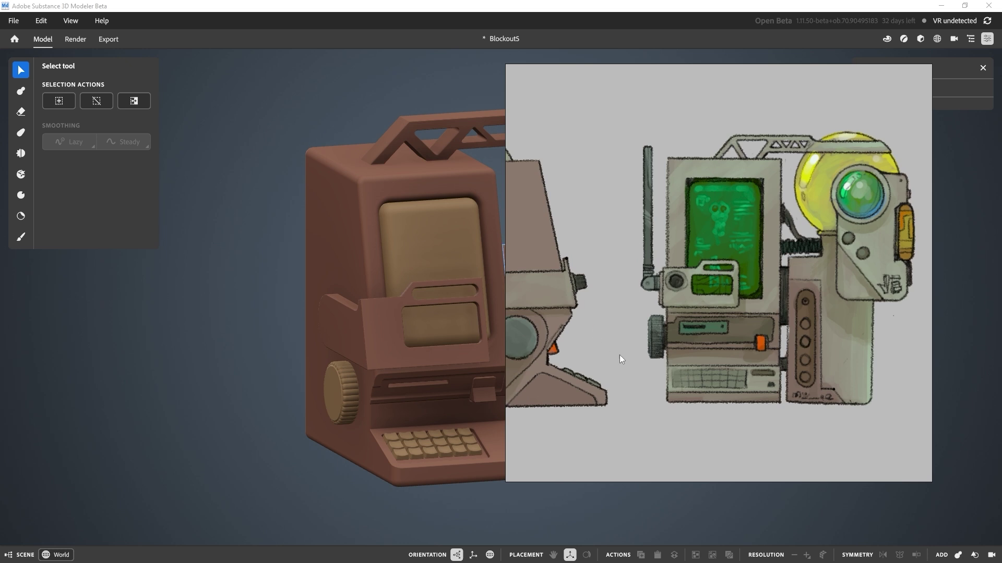
{"action": "scroll", "coordinate": [580, 282], "scroll_direction": "up", "scroll_amount": 3}
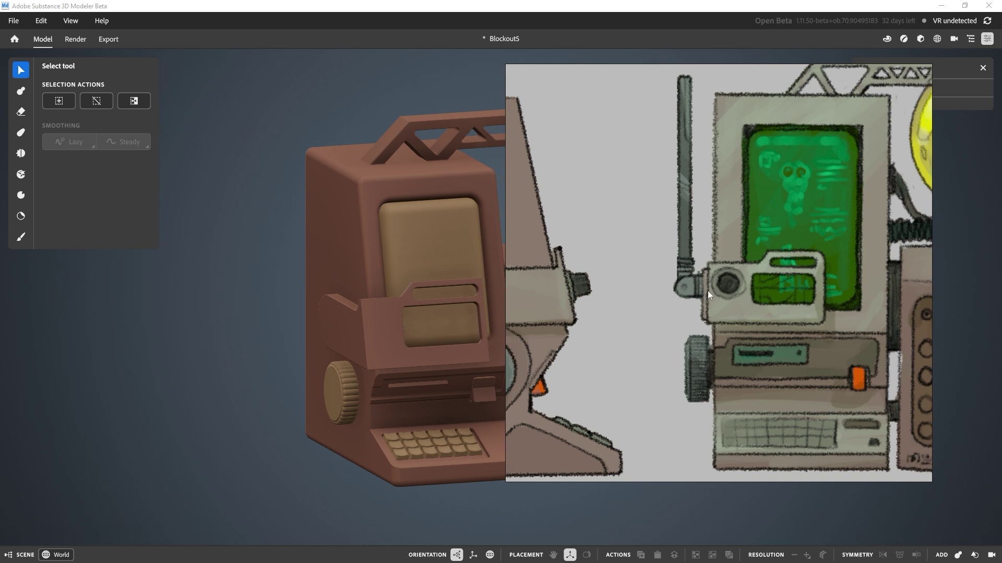
{"action": "mouse_move", "coordinate": [680, 88]}
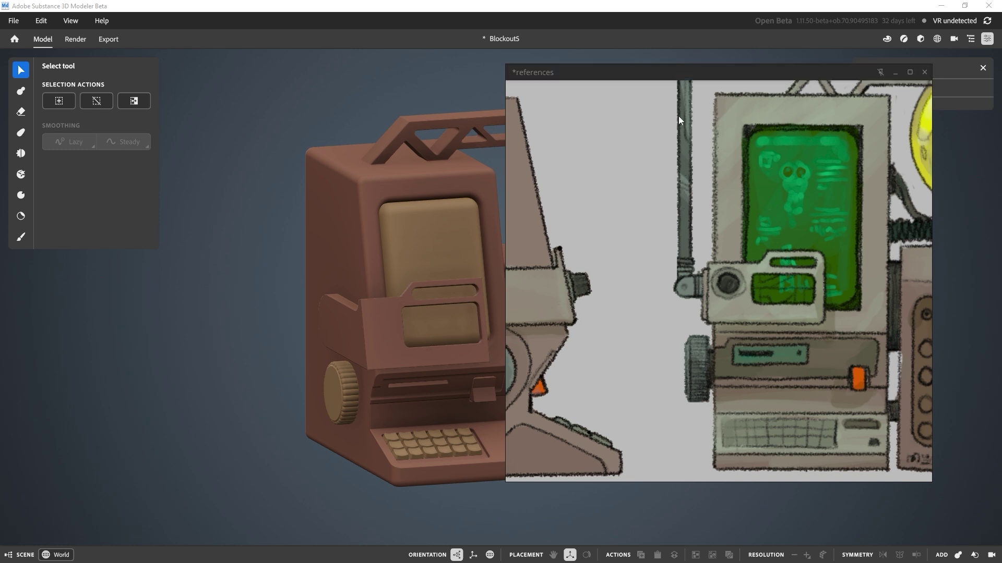
{"action": "scroll", "coordinate": [743, 267], "scroll_direction": "down", "scroll_amount": 4}
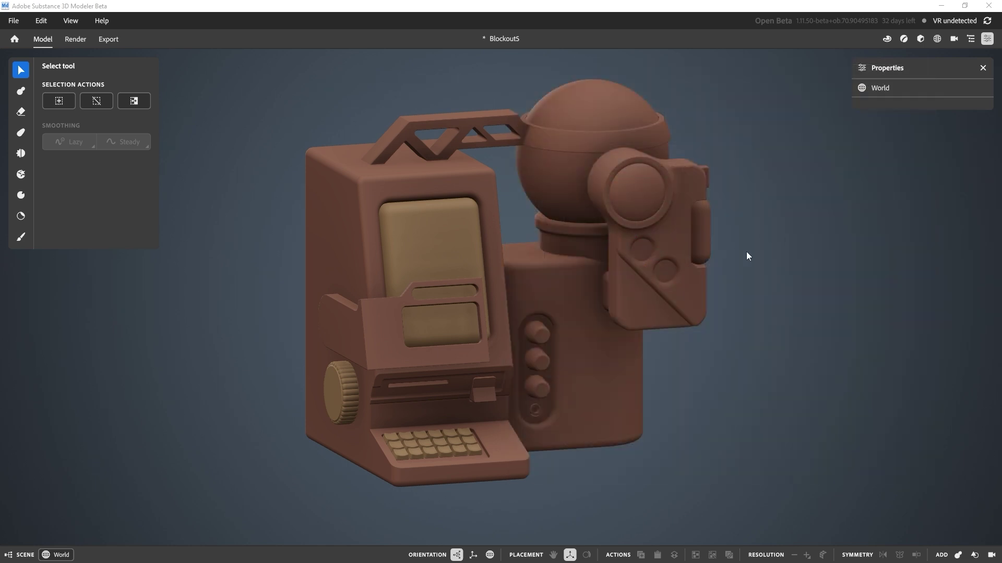
{"action": "left_click", "coordinate": [746, 252]}
Enter the top handle's primitive container and shorten its main box from below to about half its height
{"action": "left_click_drag", "start_coordinate": [775, 256], "coordinate": [753, 253], "text": "alt"}
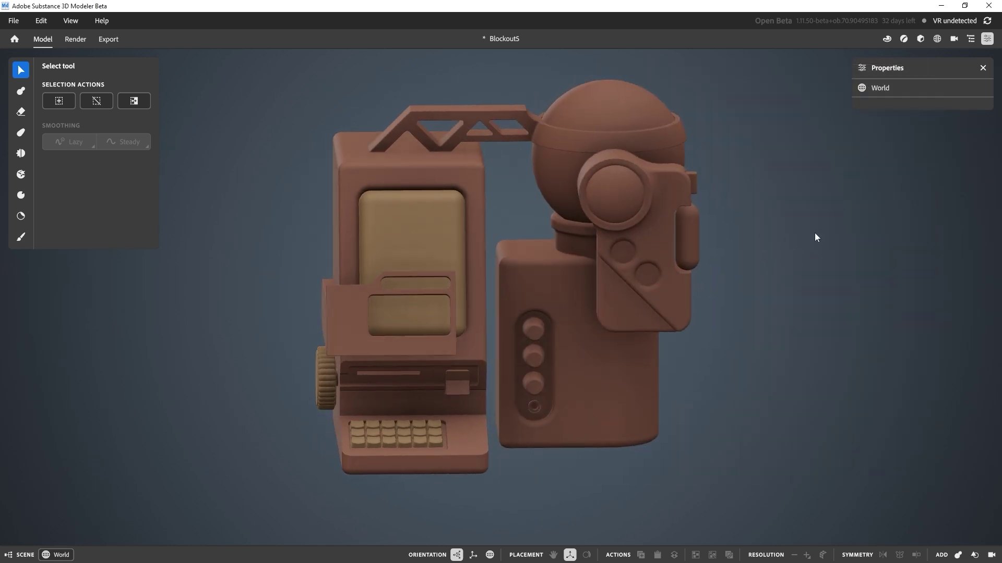
{"action": "middle_click_drag", "start_coordinate": [822, 226], "coordinate": [809, 227], "text": "alt"}
{"action": "left_click_drag", "start_coordinate": [809, 226], "coordinate": [809, 234], "text": "alt"}
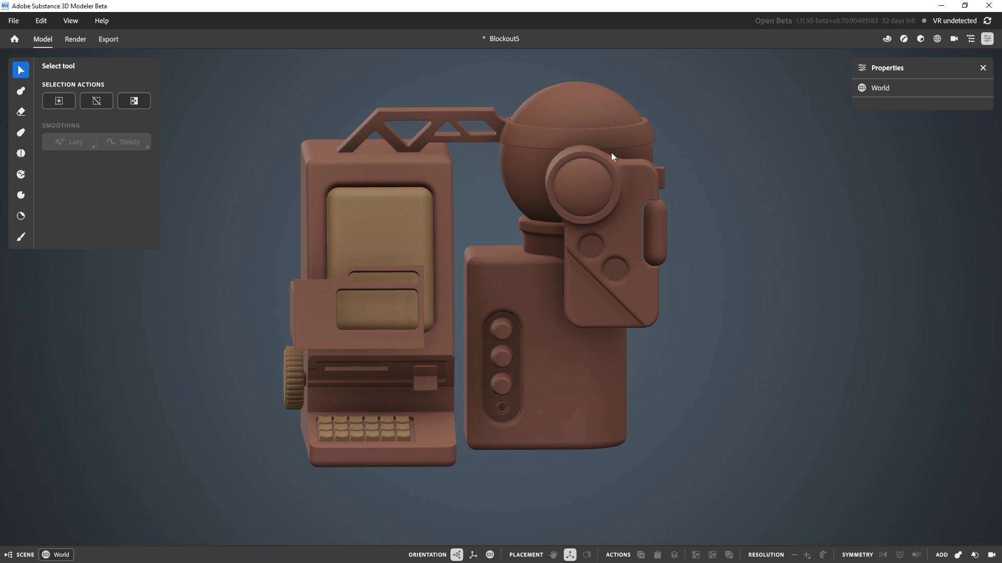
{"action": "left_click", "coordinate": [442, 111]}
{"action": "middle_click_drag", "start_coordinate": [438, 129], "coordinate": [468, 297], "text": "alt"}
{"action": "right_click_drag", "start_coordinate": [469, 209], "coordinate": [526, 283], "text": "alt"}
{"action": "double_click", "coordinate": [519, 277]}
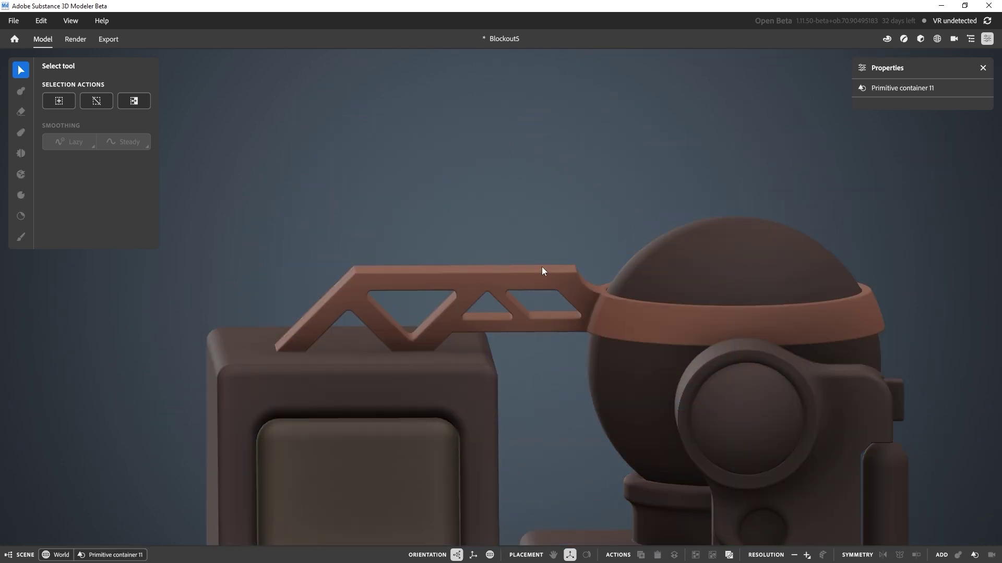
{"action": "double_click", "coordinate": [543, 270]}
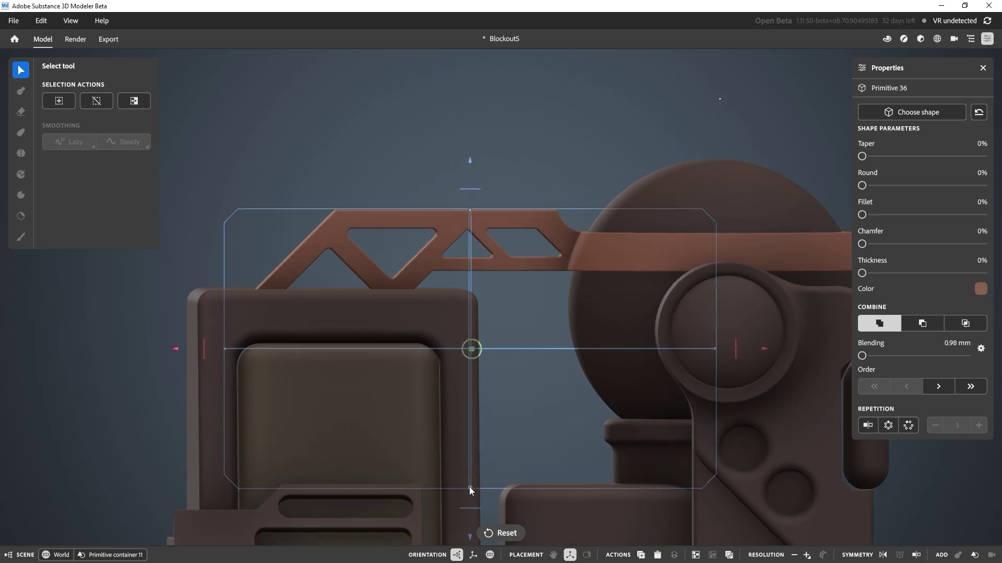
{"action": "left_click_drag", "start_coordinate": [470, 487], "coordinate": [473, 346]}
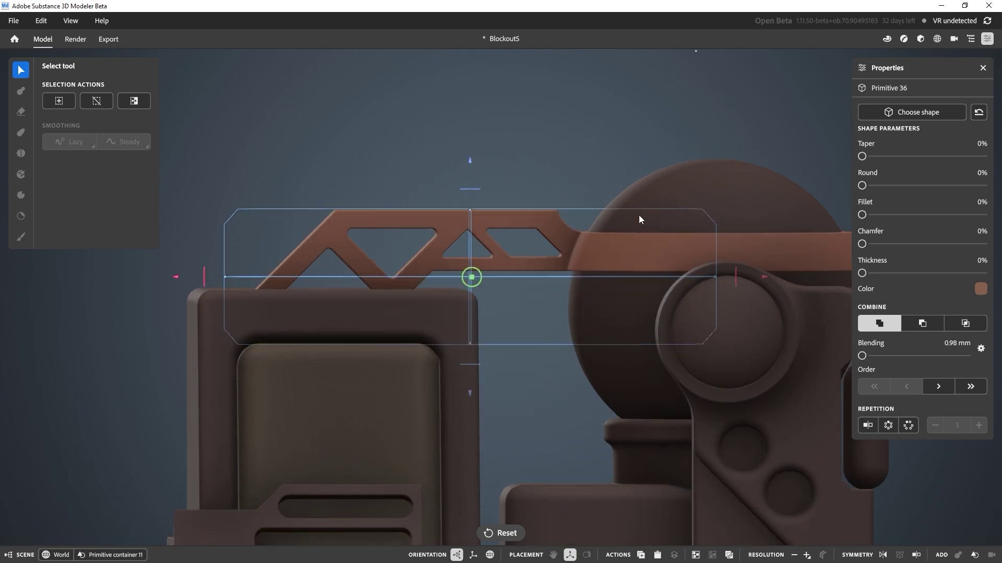
Try lifting the handle's main box together with the orb band's sphere clear of the cutting shapes, and undo the move
{"action": "middle_click_drag", "start_coordinate": [680, 266], "coordinate": [579, 266], "text": "alt"}
{"action": "left_click_drag", "start_coordinate": [579, 266], "coordinate": [556, 300], "text": "alt"}
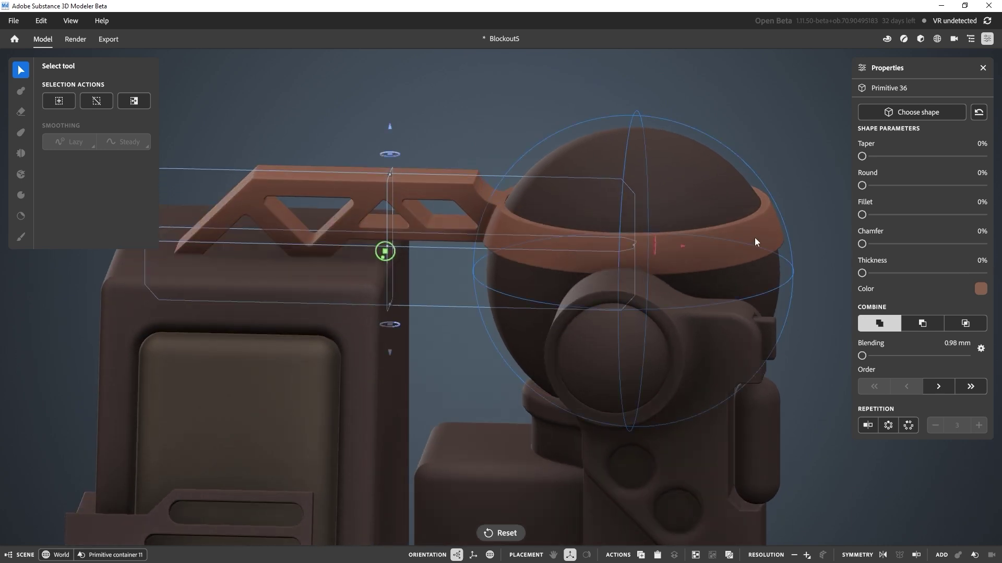
{"action": "left_click", "coordinate": [772, 230]}
{"action": "left_click_drag", "start_coordinate": [733, 221], "coordinate": [737, 192], "text": "alt"}
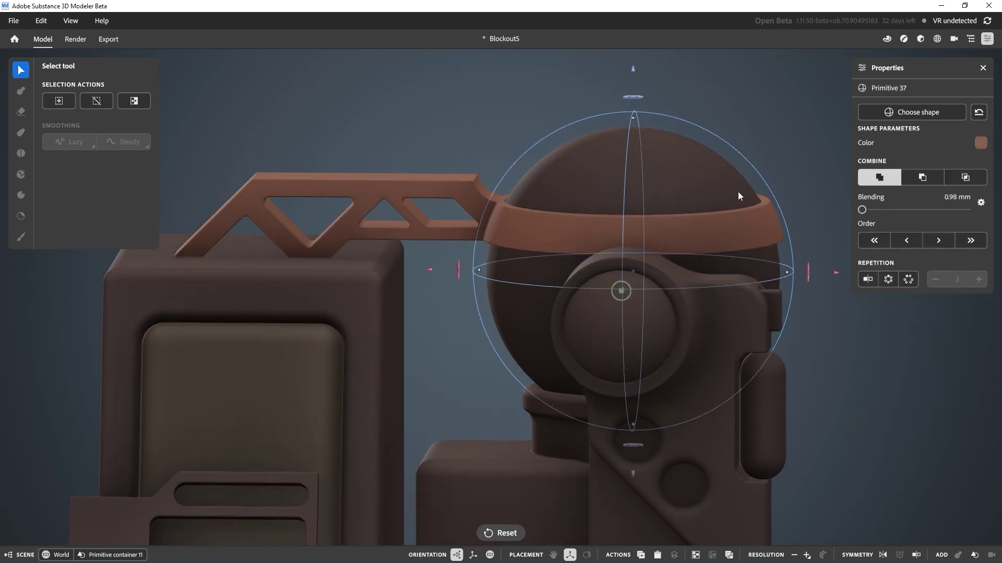
{"action": "left_click", "coordinate": [431, 188], "text": "shift"}
{"action": "scroll", "coordinate": [461, 204], "scroll_direction": "down", "scroll_amount": 3}
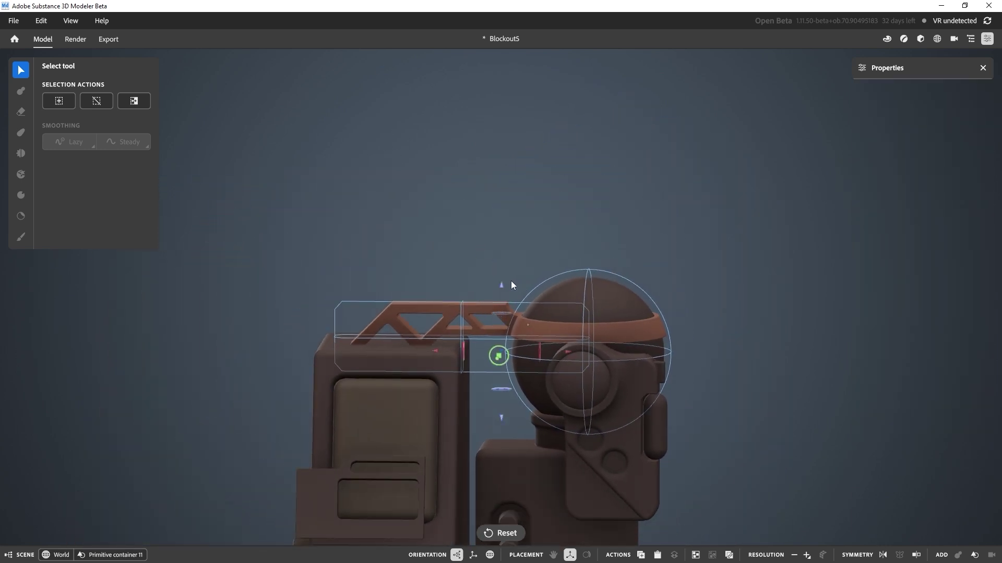
{"action": "left_click_drag", "start_coordinate": [502, 284], "coordinate": [481, 43]}
{"action": "middle_click_drag", "start_coordinate": [481, 43], "coordinate": [528, 203], "text": "alt"}
{"action": "left_click_drag", "start_coordinate": [528, 203], "coordinate": [622, 309], "text": "alt"}
{"action": "middle_click_drag", "start_coordinate": [605, 380], "coordinate": [603, 273], "text": "alt"}
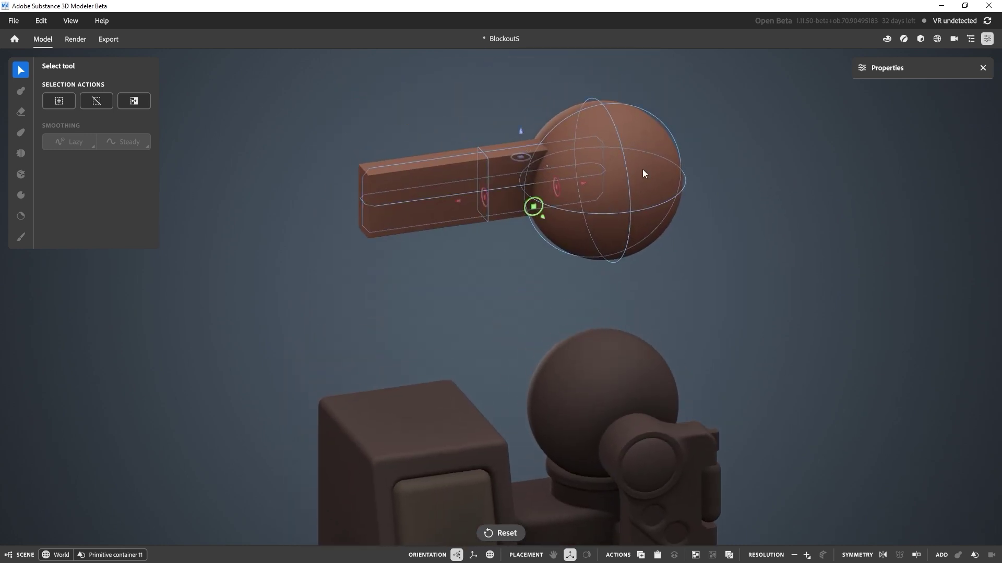
{"action": "key", "text": "ctrl+z"}
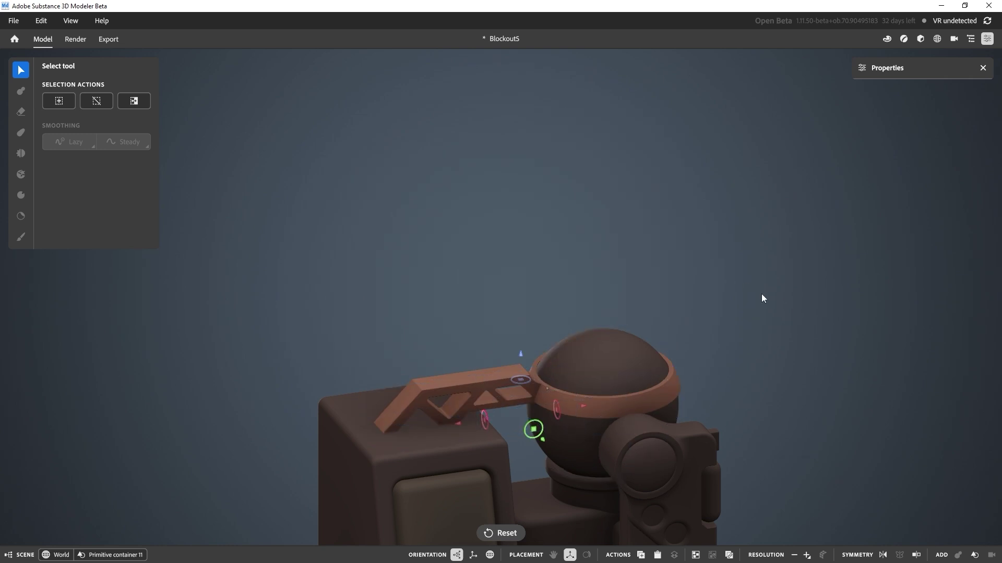
{"action": "left_click", "coordinate": [762, 294]}
Examine the primitives that shape the handle and orb band, then list the contents of their container in the scene hierarchy
{"action": "middle_click_drag", "start_coordinate": [782, 384], "coordinate": [700, 237], "text": "alt"}
{"action": "left_click_drag", "start_coordinate": [564, 222], "coordinate": [518, 180], "text": "alt"}
{"action": "right_click_drag", "start_coordinate": [451, 183], "coordinate": [498, 252], "text": "alt"}
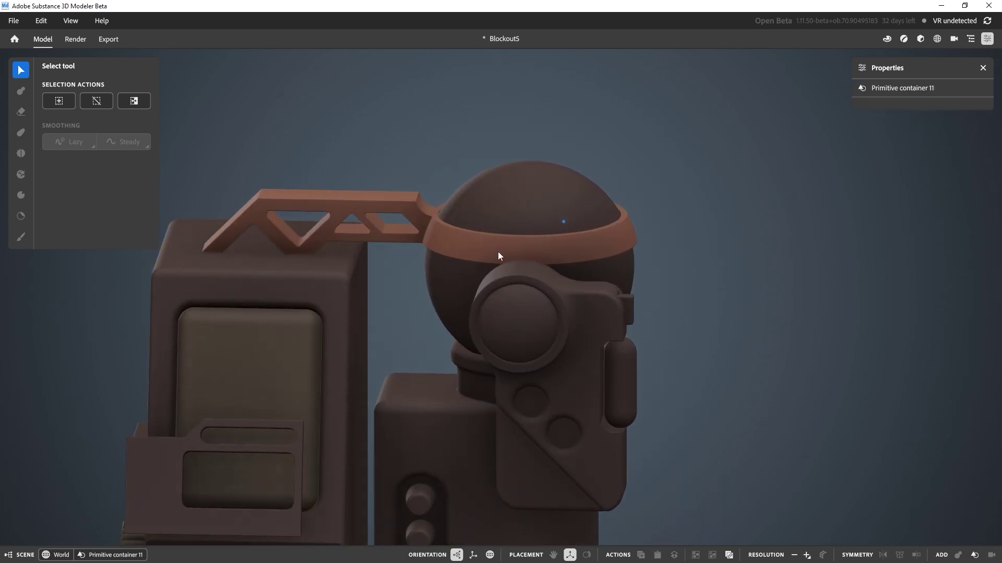
{"action": "middle_click_drag", "start_coordinate": [494, 247], "coordinate": [701, 343], "text": "alt"}
{"action": "middle_click_drag", "start_coordinate": [685, 259], "coordinate": [576, 286], "text": "shift"}
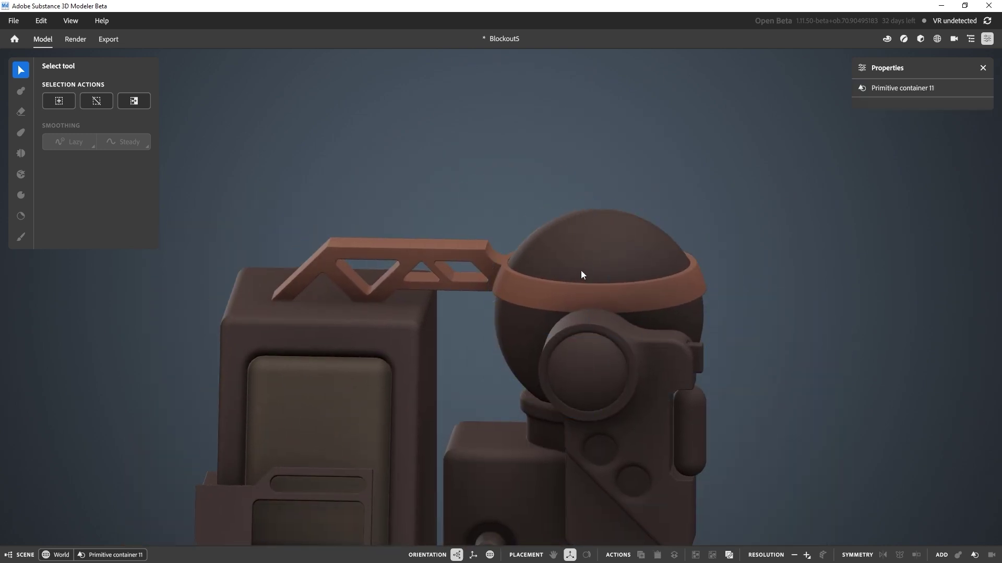
{"action": "scroll", "coordinate": [590, 301], "scroll_direction": "up", "scroll_amount": 4}
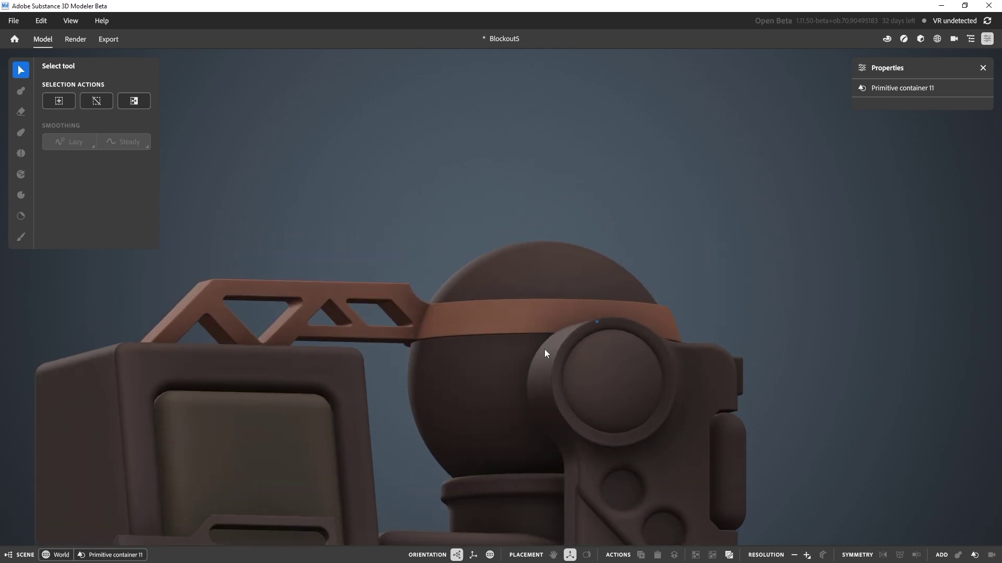
{"action": "left_click", "coordinate": [499, 335]}
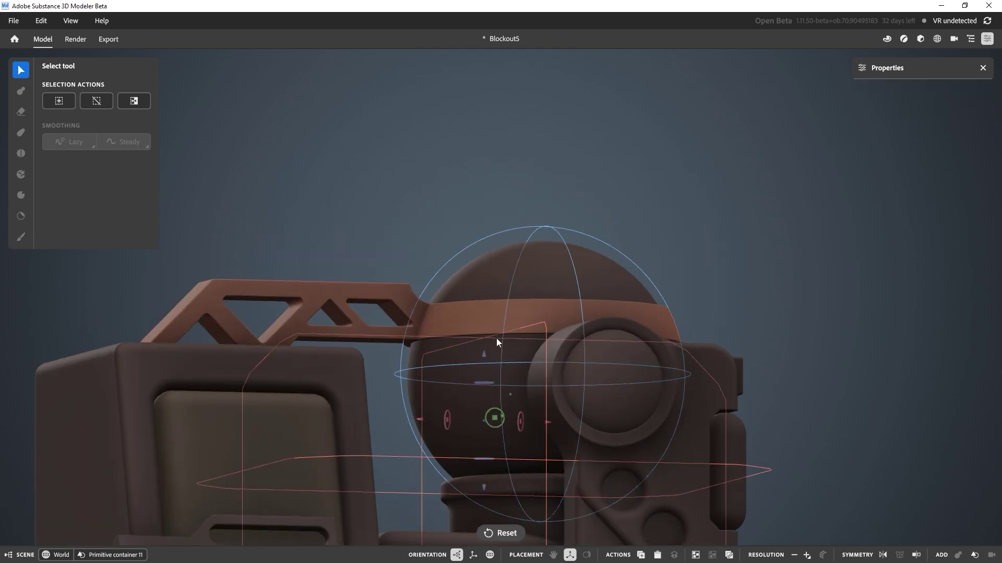
{"action": "left_click_drag", "start_coordinate": [496, 338], "coordinate": [418, 317], "text": "alt"}
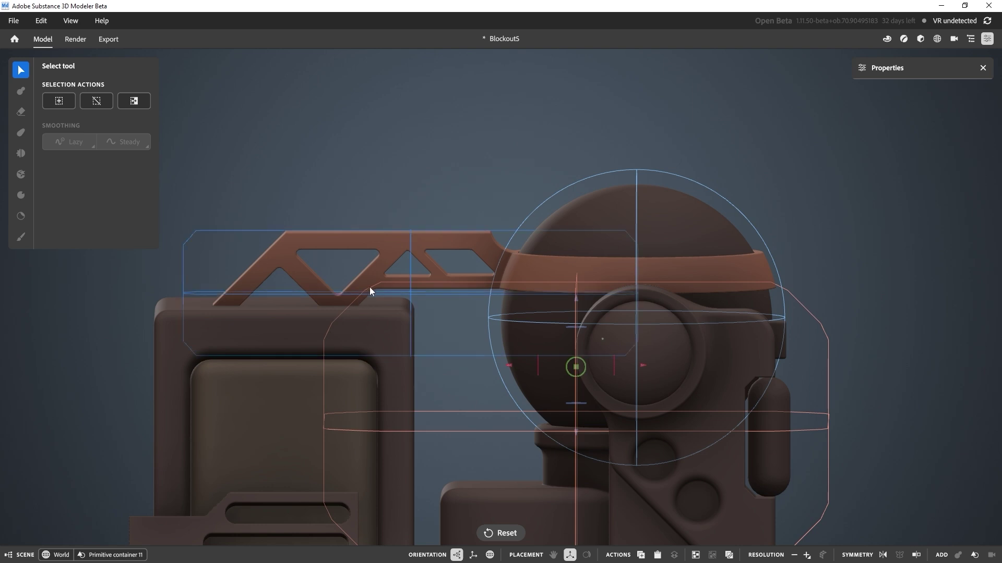
{"action": "key", "text": "Escape"}
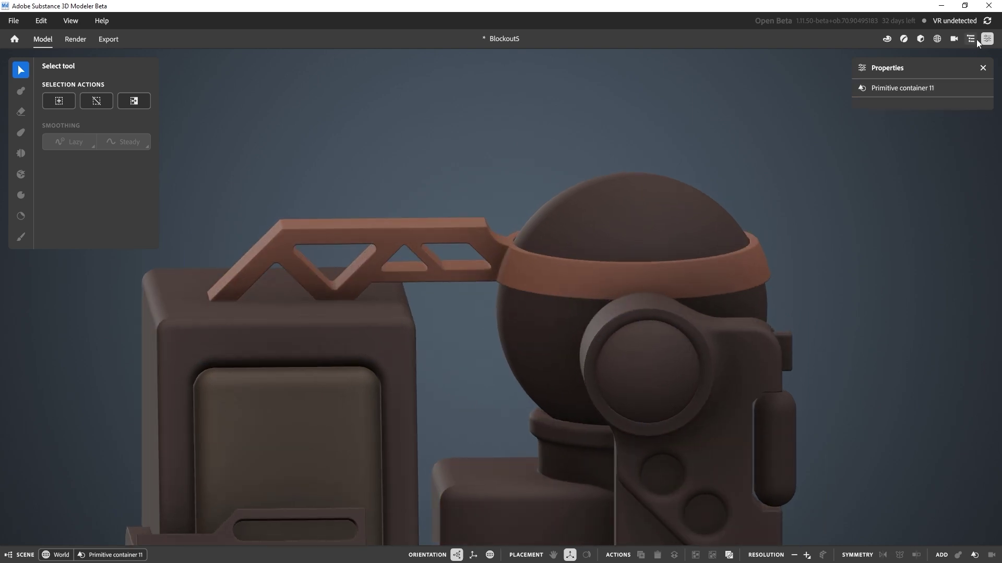
{"action": "left_click", "coordinate": [974, 39]}
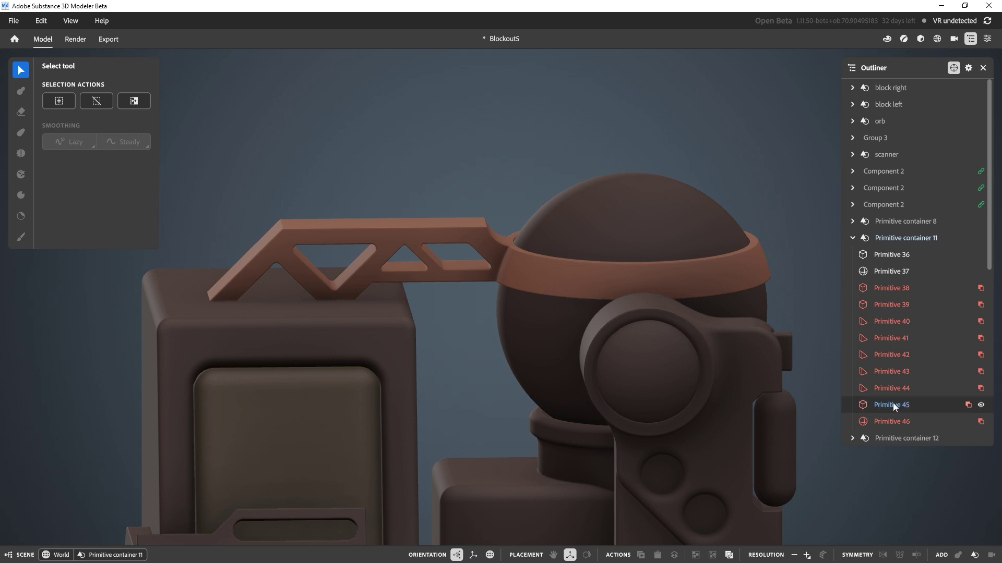
Select the subtractive sphere inside the orb band and examine how it hollows the band from several angles
{"action": "left_click", "coordinate": [890, 420]}
{"action": "middle_click_drag", "start_coordinate": [772, 205], "coordinate": [739, 149]}
{"action": "left_click_drag", "start_coordinate": [691, 119], "coordinate": [665, 126]}
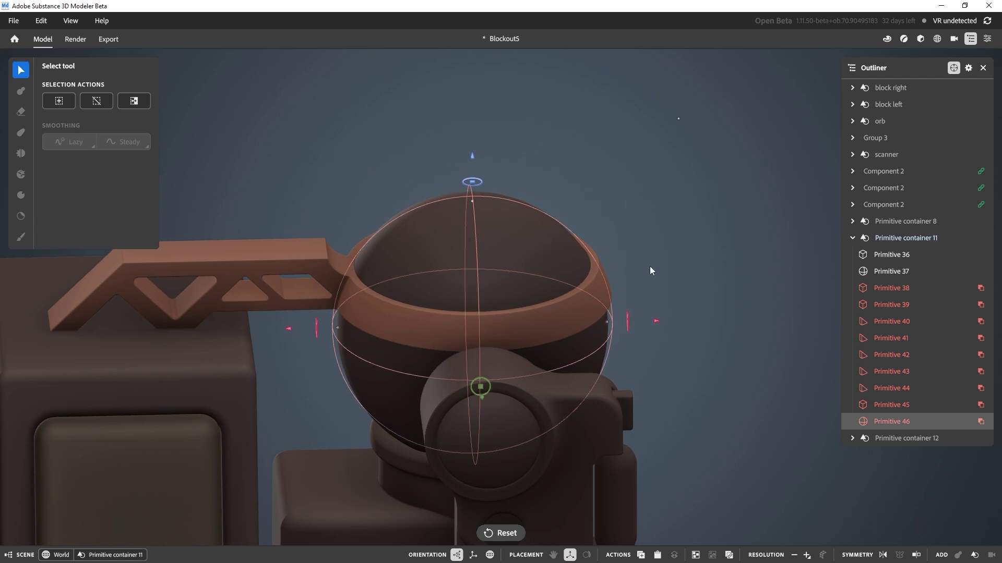
{"action": "middle_click_drag", "start_coordinate": [429, 276], "coordinate": [495, 255], "text": "alt"}
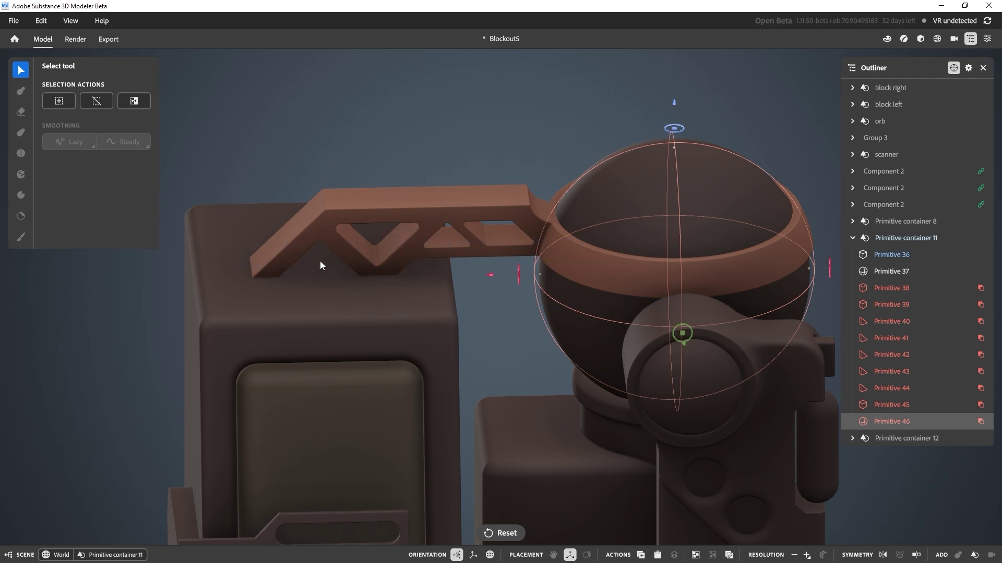
{"action": "left_click_drag", "start_coordinate": [409, 177], "coordinate": [417, 132], "text": "alt"}
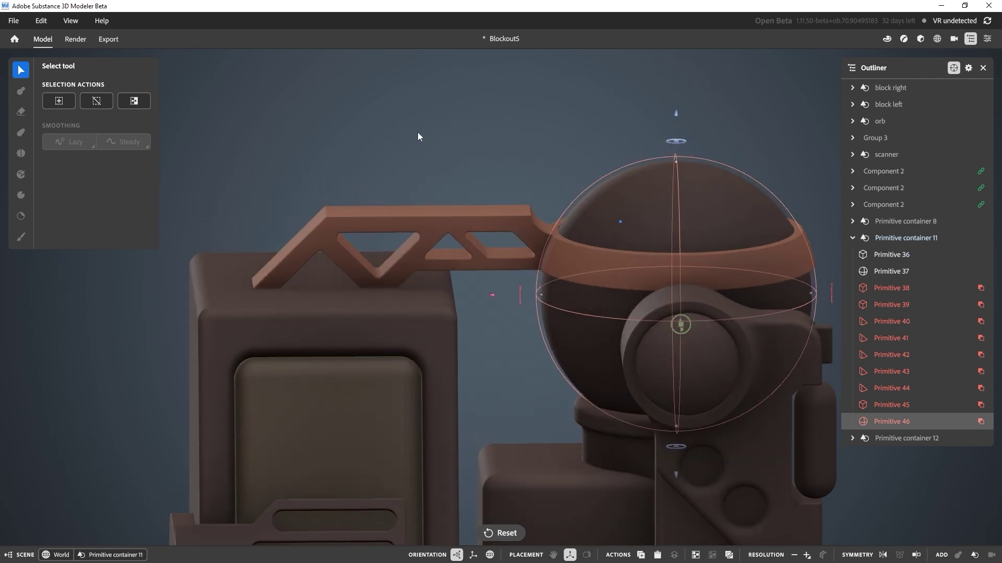
Examine the triangular cutting primitives that form the large opening in the top handle
{"action": "left_click", "coordinate": [404, 245]}
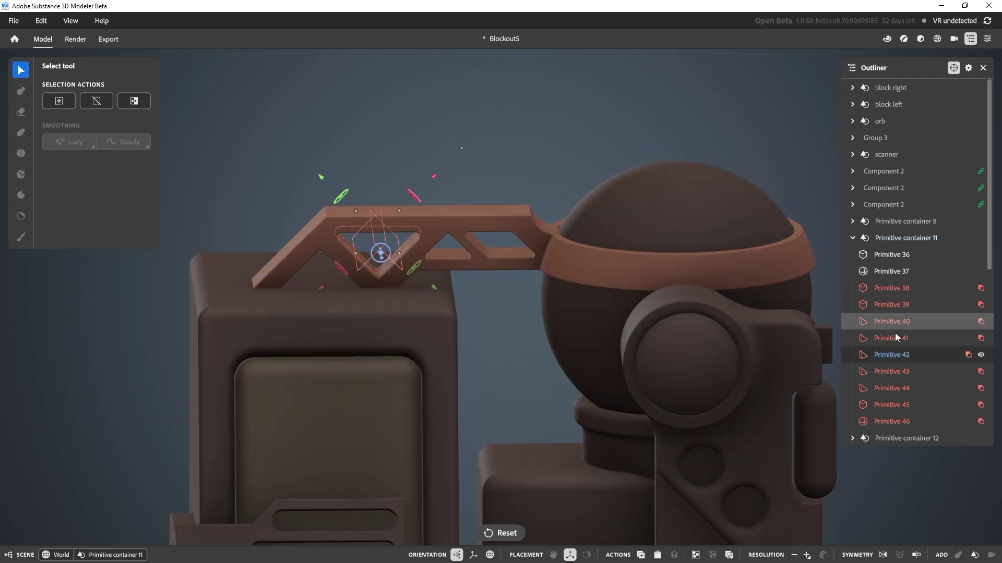
{"action": "left_click", "coordinate": [386, 263]}
{"action": "left_click", "coordinate": [460, 159]}
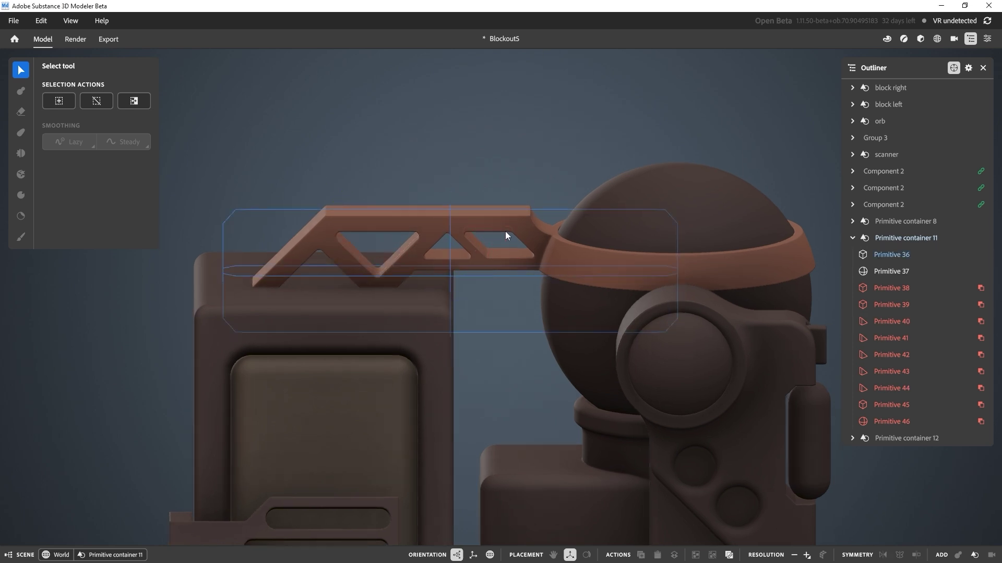
{"action": "scroll", "coordinate": [502, 230], "scroll_direction": "up", "scroll_amount": 5}
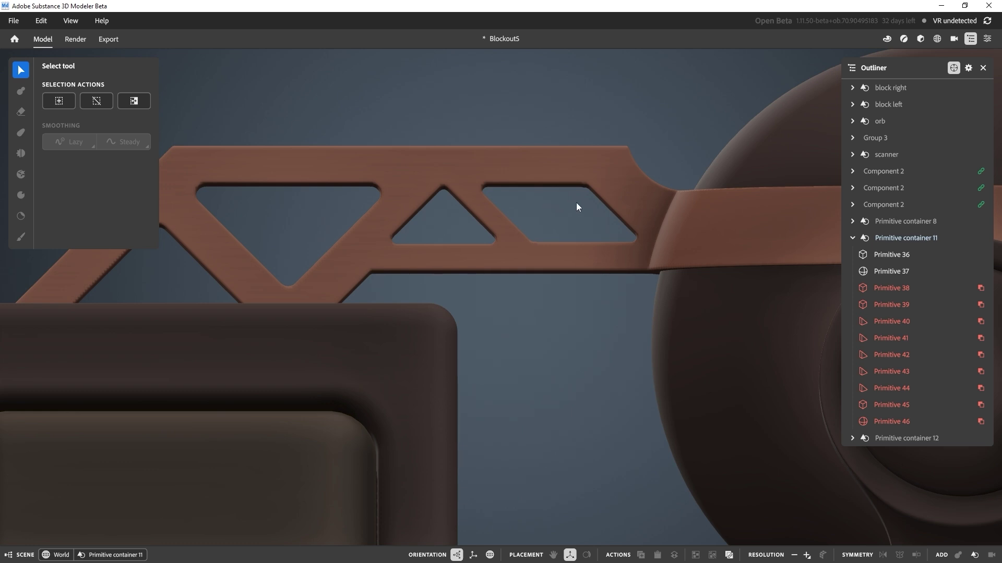
Try shifting the triangular cutter in the handle opening nearest the orb, undo the move, and deselect the cutter
{"action": "left_click", "coordinate": [597, 224]}
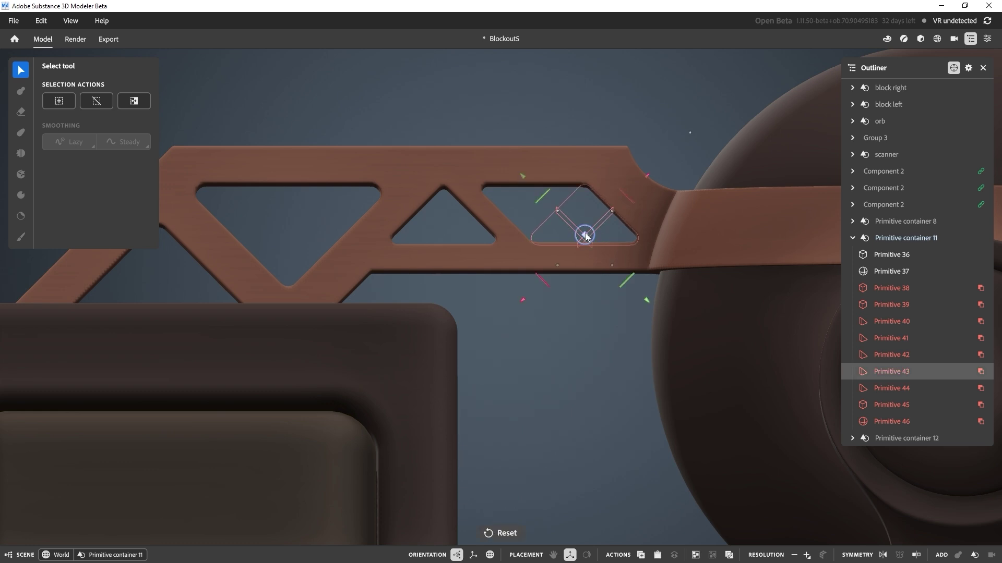
{"action": "left_click_drag", "start_coordinate": [584, 235], "coordinate": [599, 259]}
{"action": "key", "text": "ctrl+z"}
{"action": "scroll", "coordinate": [570, 229], "scroll_direction": "down", "scroll_amount": 1}
{"action": "right_click_drag", "start_coordinate": [599, 255], "coordinate": [435, 250]}
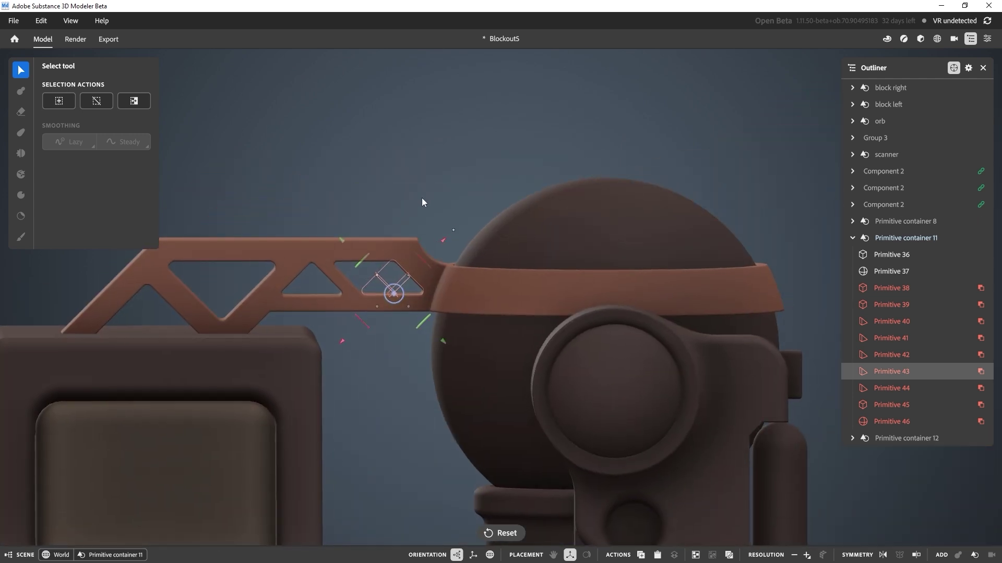
{"action": "middle_click_drag", "start_coordinate": [421, 198], "coordinate": [447, 192]}
{"action": "left_click", "coordinate": [463, 208]}
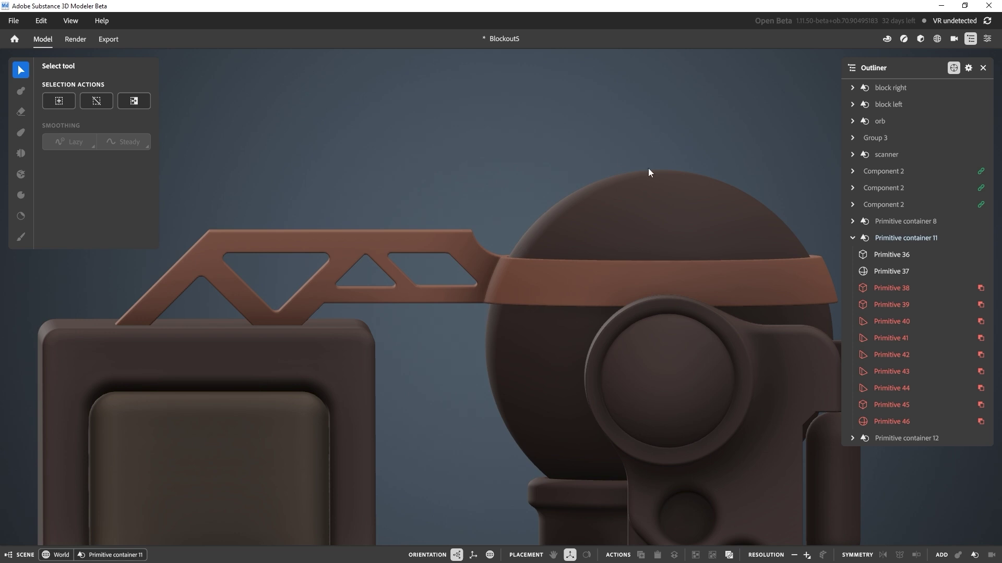
Try raising the subtractive rounded box clear of the orb band and handle, and undo the move
{"action": "right_click_drag", "start_coordinate": [520, 258], "coordinate": [517, 284]}
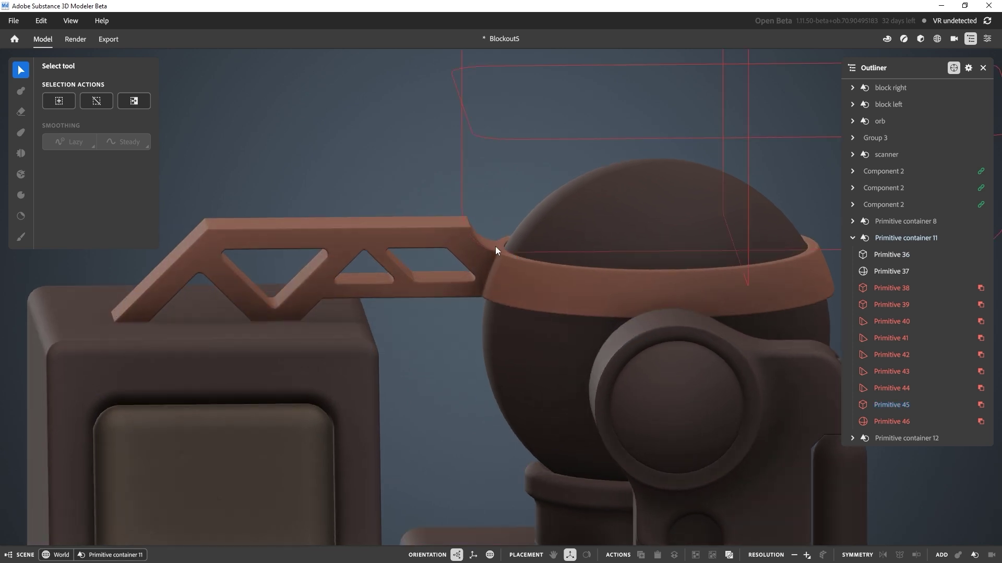
{"action": "left_click", "coordinate": [495, 247]}
{"action": "middle_click_drag", "start_coordinate": [745, 130], "coordinate": [404, 281]}
{"action": "scroll", "coordinate": [403, 281], "scroll_direction": "down", "scroll_amount": 3}
{"action": "right_click_drag", "start_coordinate": [404, 283], "coordinate": [470, 276]}
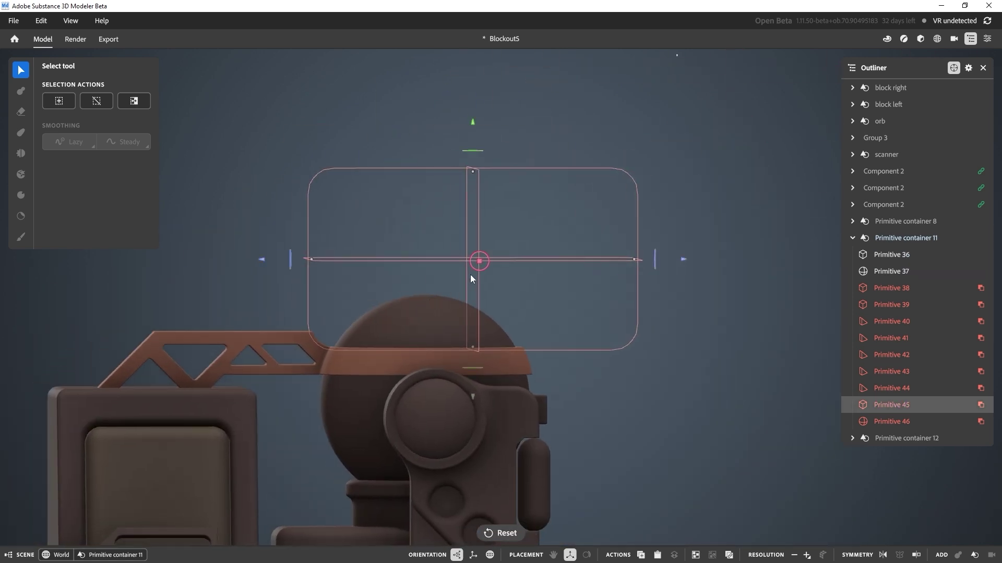
{"action": "left_click_drag", "start_coordinate": [481, 260], "coordinate": [478, 184]}
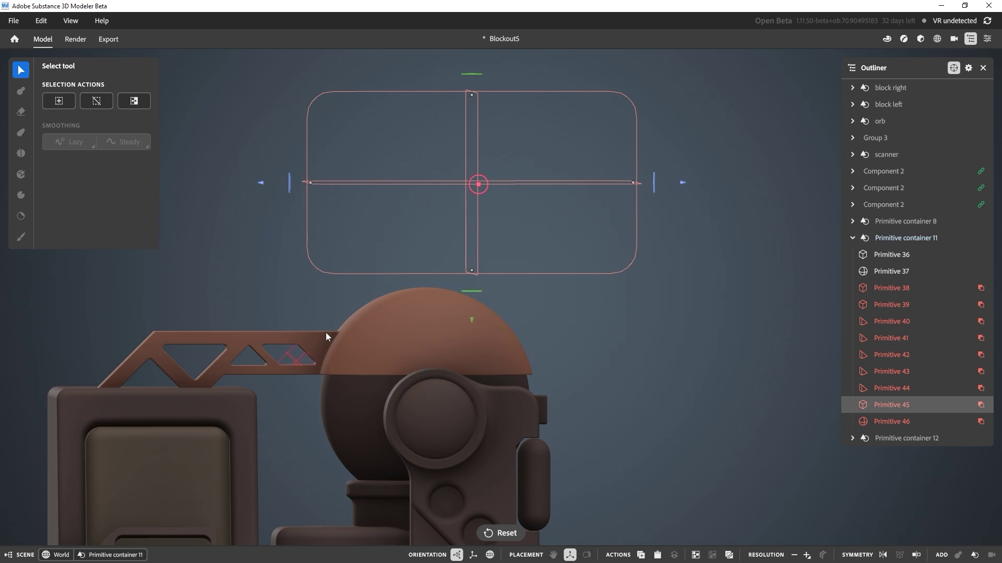
{"action": "key", "text": "ctrl+z"}
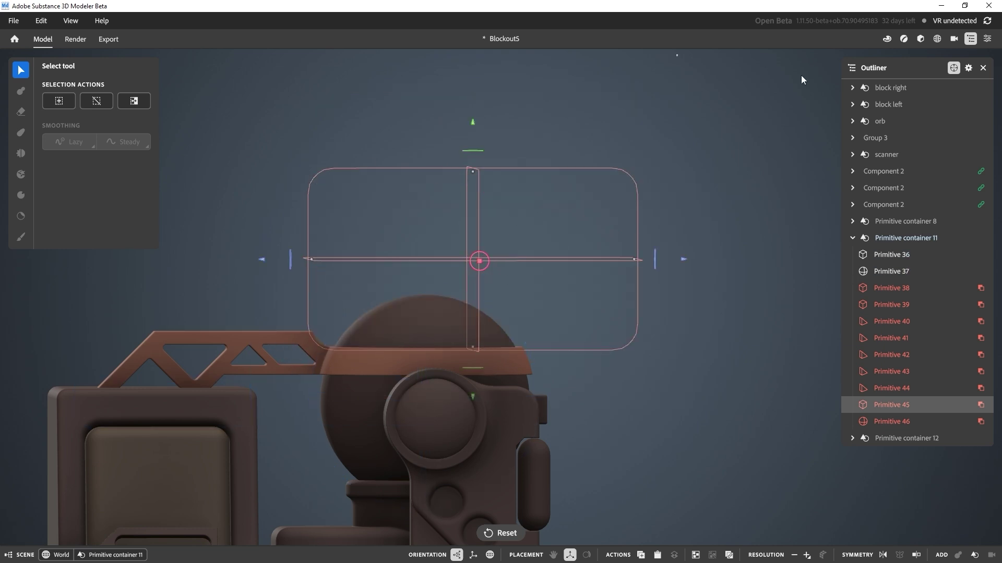
Show the shape parameters of the box cutter above the orb band and examine how its Fillet rounds the handle's joint
{"action": "left_click", "coordinate": [987, 39]}
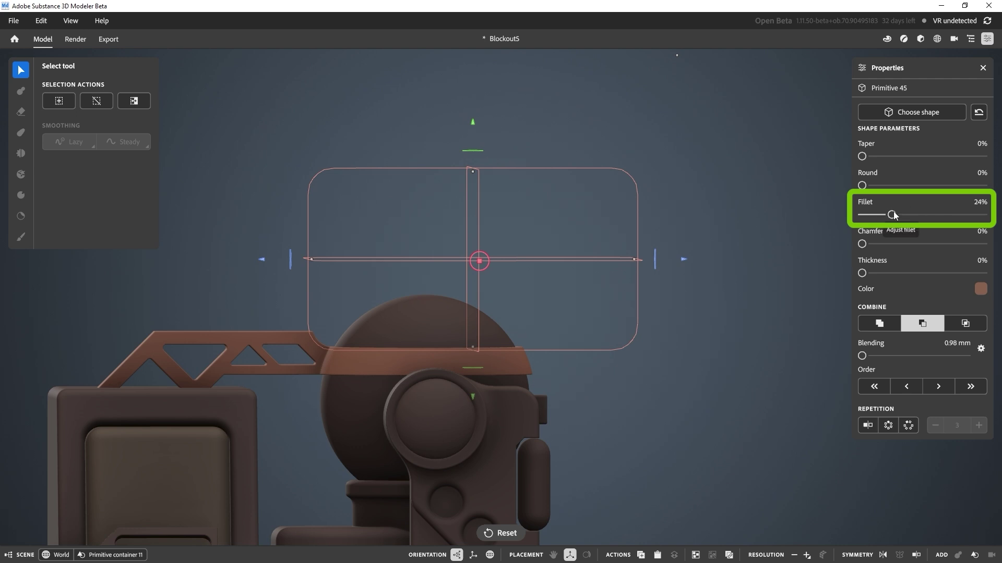
{"action": "left_click_drag", "start_coordinate": [367, 342], "coordinate": [334, 368], "text": "alt"}
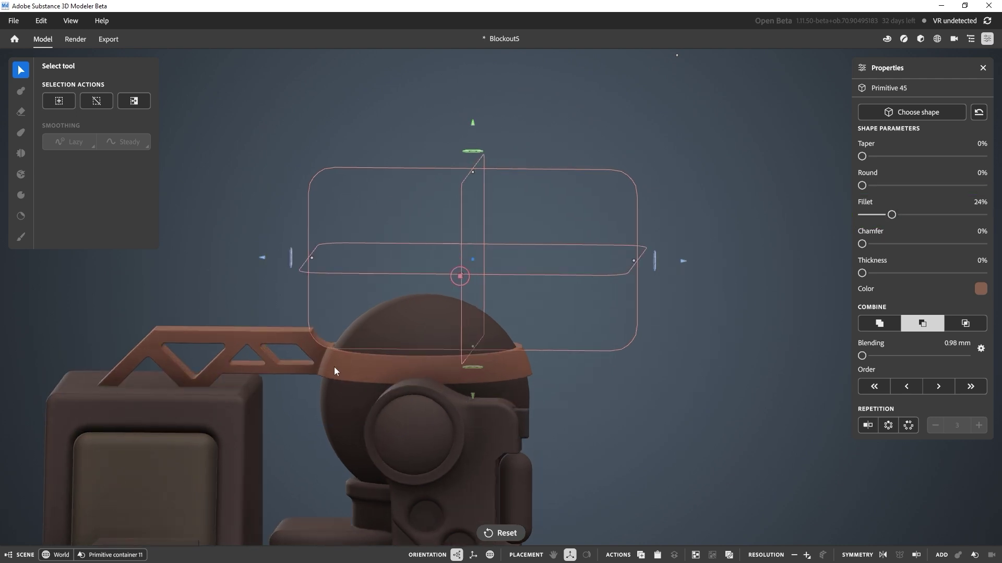
{"action": "middle_click_drag", "start_coordinate": [333, 367], "coordinate": [392, 355], "text": "alt"}
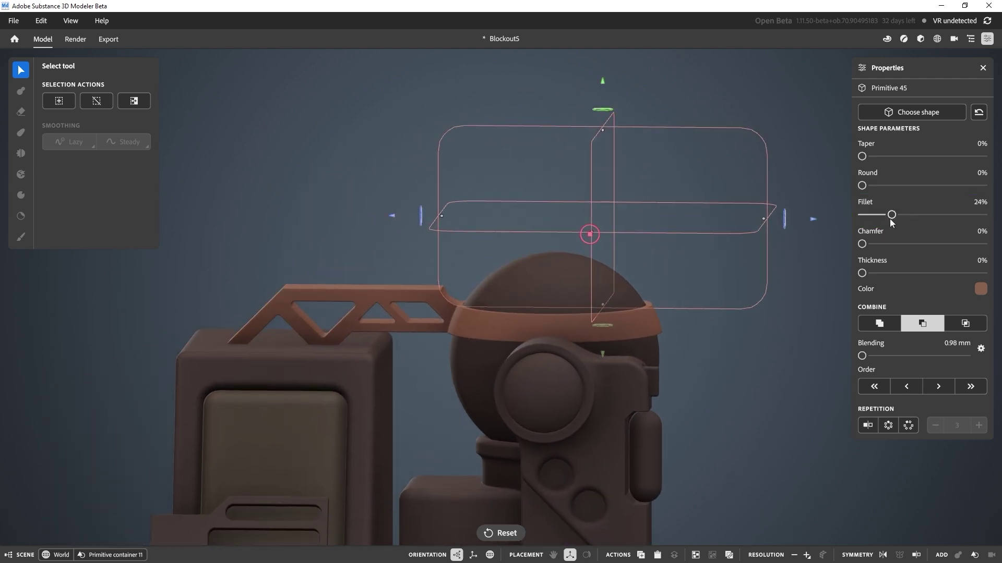
{"action": "mouse_move", "coordinate": [891, 223]}
{"action": "left_mouse_down"}
{"action": "mouse_move", "coordinate": [899, 225]}
{"action": "mouse_move", "coordinate": [888, 223]}
{"action": "left_mouse_up"}
Leave the handle's primitive container for the World level and review the whole device from several angles
{"action": "left_click", "coordinate": [794, 316]}
{"action": "double_click", "coordinate": [703, 292]}
{"action": "scroll", "coordinate": [661, 348], "scroll_direction": "down", "scroll_amount": 2}
{"action": "middle_click_drag", "start_coordinate": [660, 401], "coordinate": [639, 277], "text": "alt"}
{"action": "left_click_drag", "start_coordinate": [638, 277], "coordinate": [664, 309], "text": "alt"}
{"action": "middle_click_drag", "start_coordinate": [569, 324], "coordinate": [583, 327], "text": "alt"}
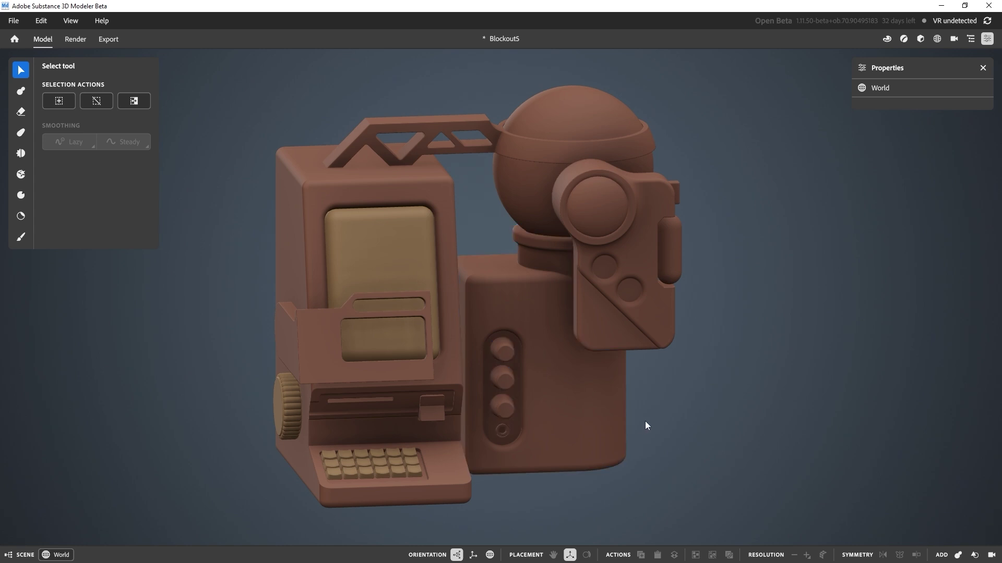
{"action": "middle_click_drag", "start_coordinate": [676, 427], "coordinate": [669, 266]}
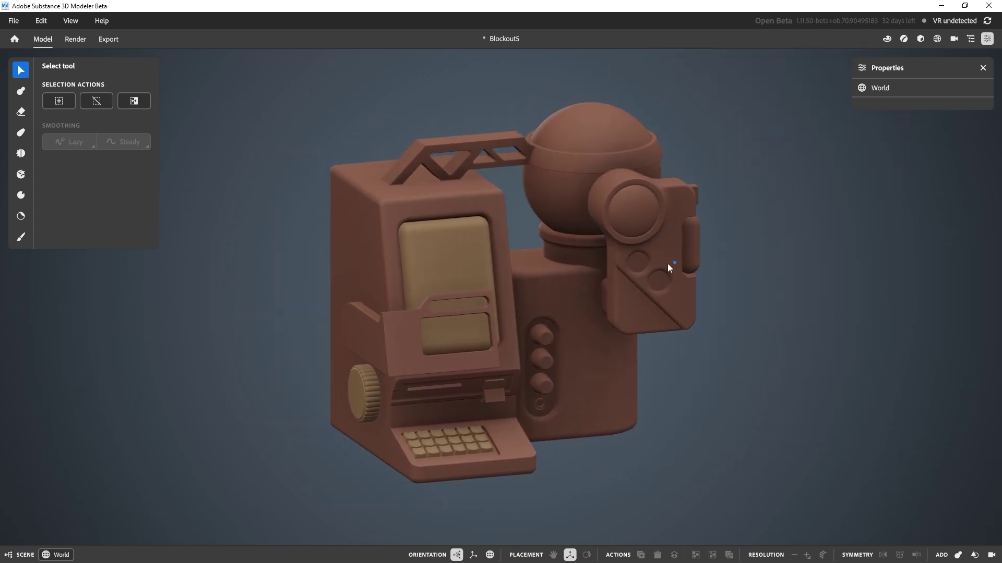